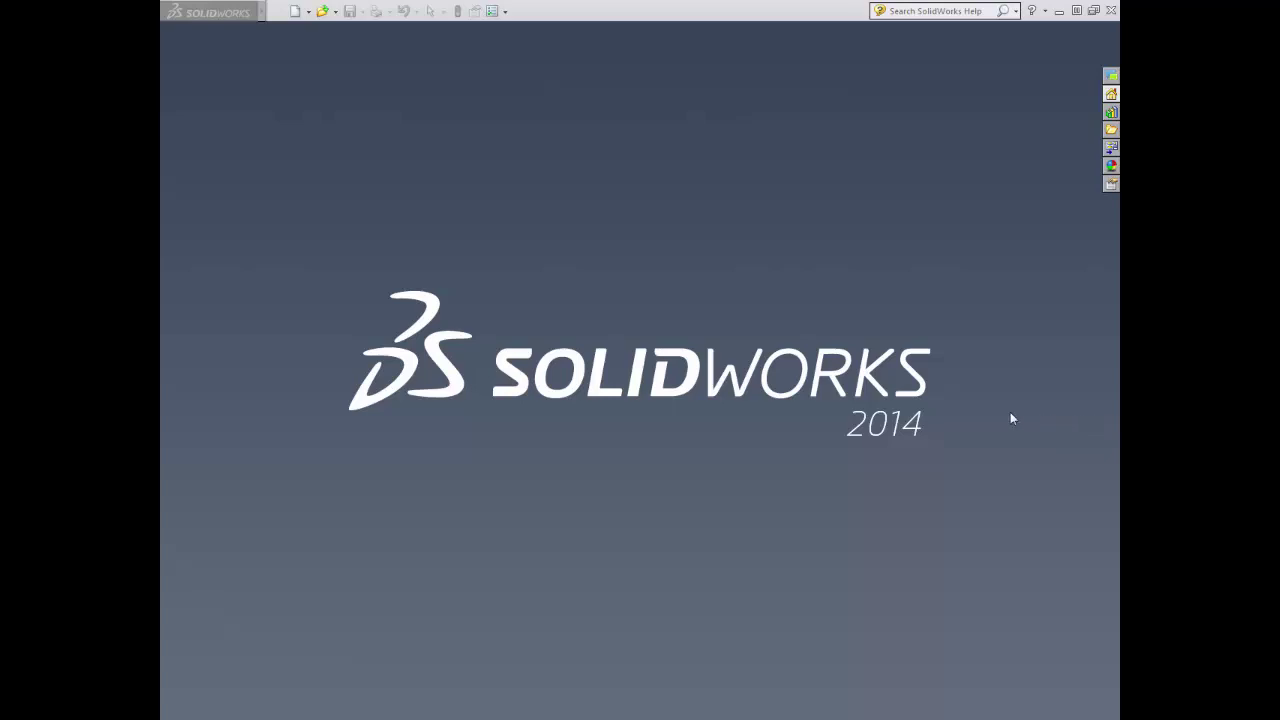
- Create a new Assembly document from the New SolidWorks Document dialog
{"action": "left_click", "coordinate": [333, 12]}
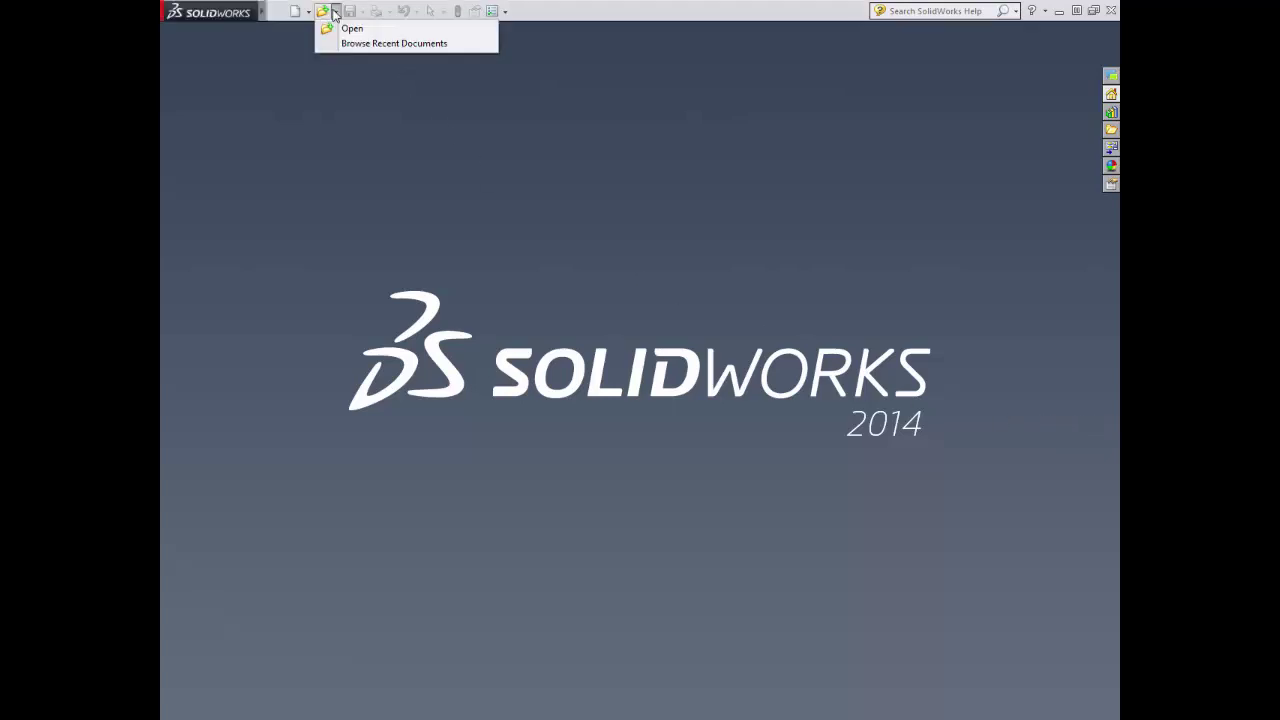
{"action": "left_click", "coordinate": [310, 12]}
{"action": "left_click", "coordinate": [310, 12]}
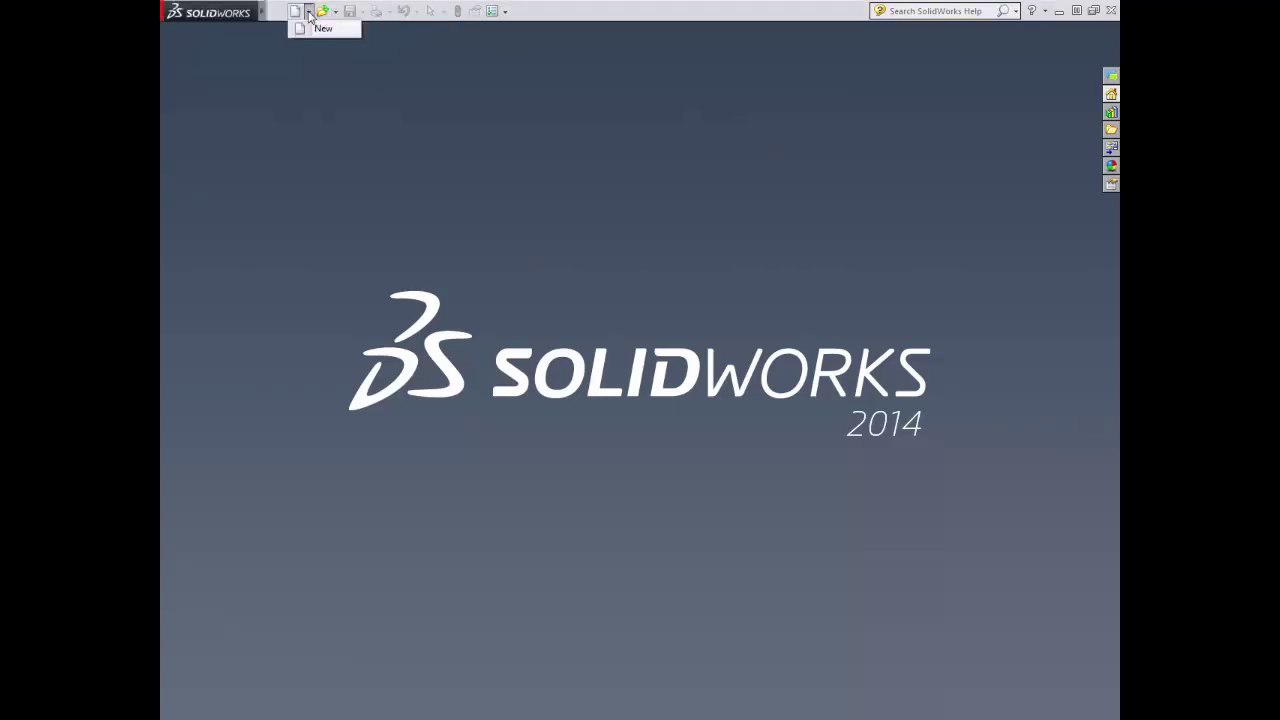
{"action": "left_click", "coordinate": [318, 32]}
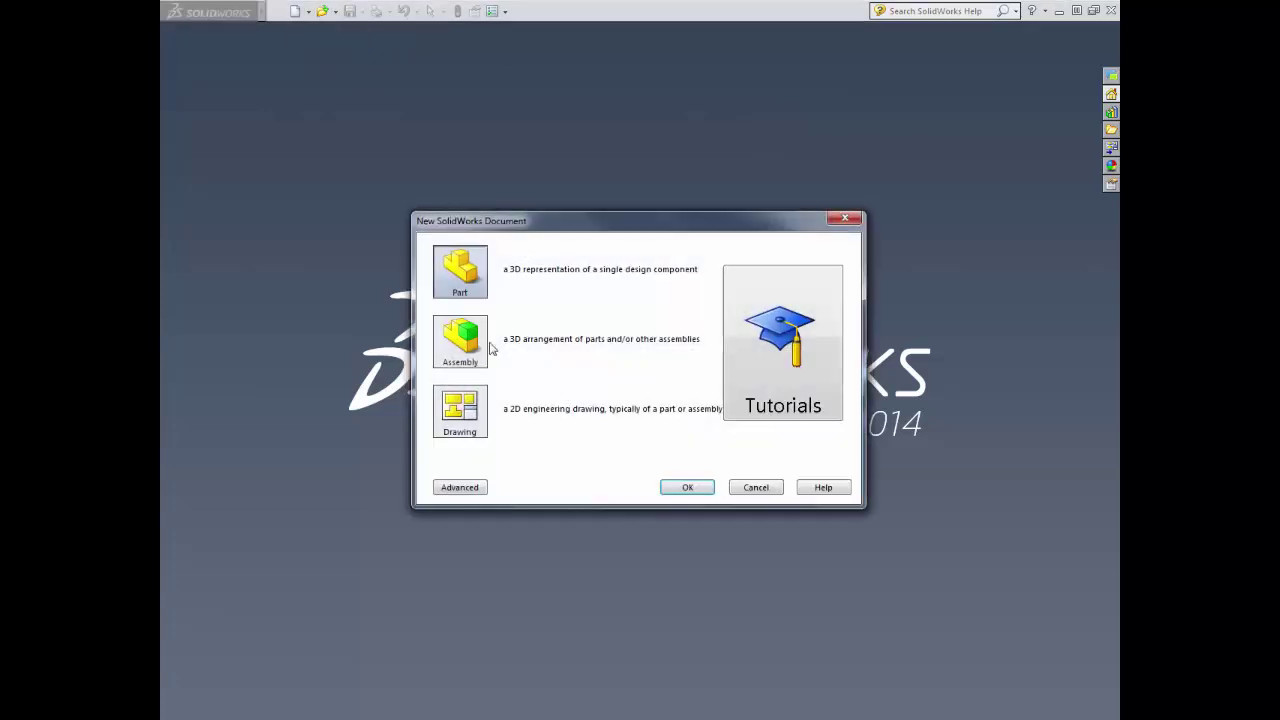
{"action": "left_click", "coordinate": [460, 340]}
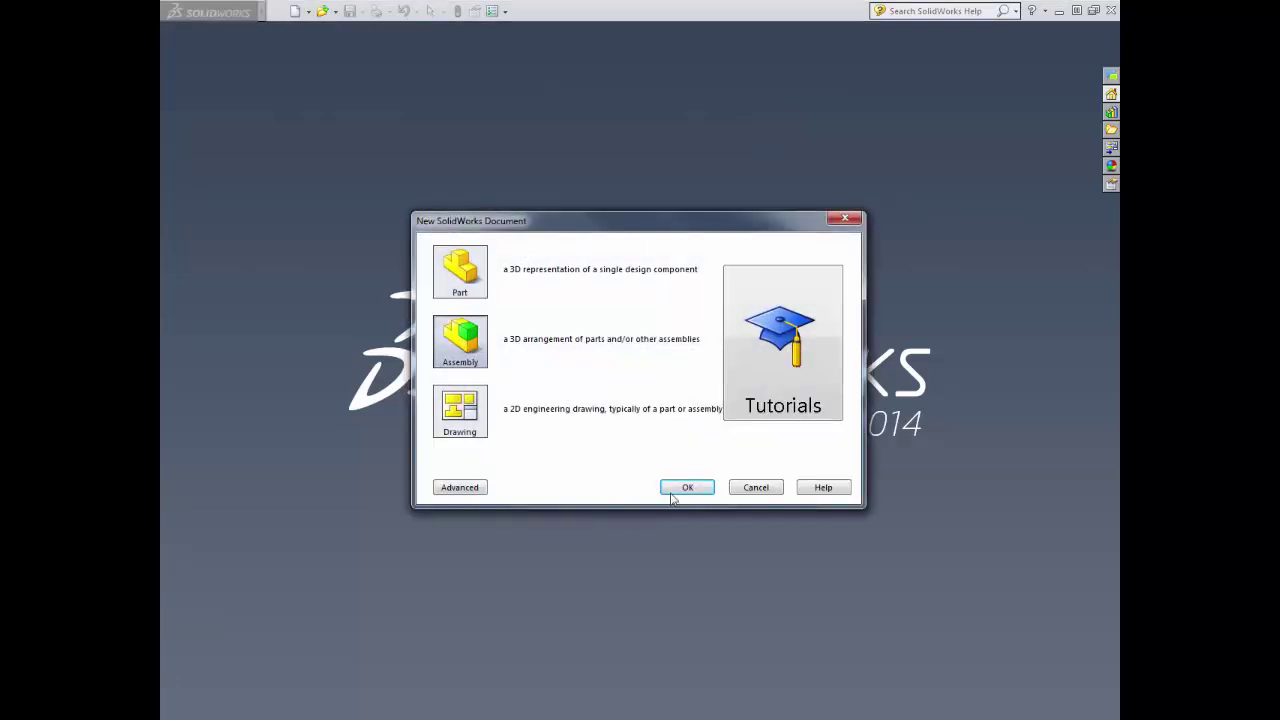
{"action": "left_click", "coordinate": [687, 487]}
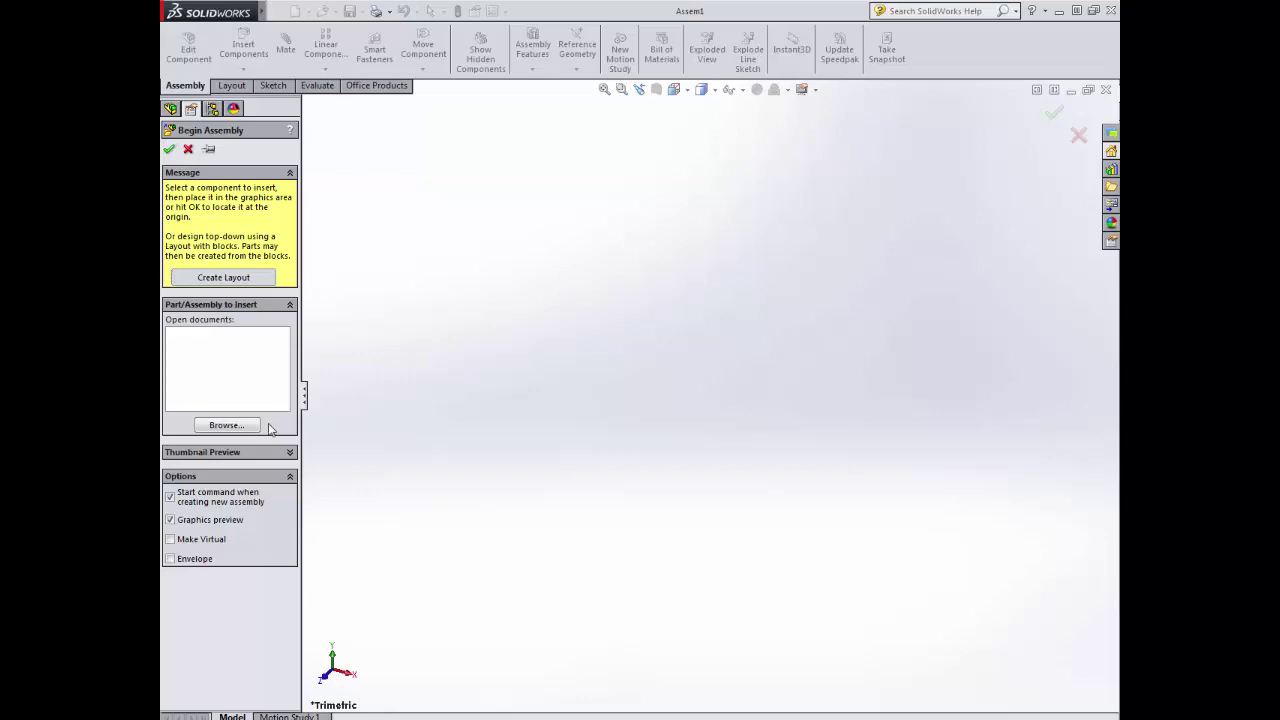
- Browse to SHARE > CAD > Solid works > Legoman and load the Body part
{"action": "left_click", "coordinate": [224, 426]}
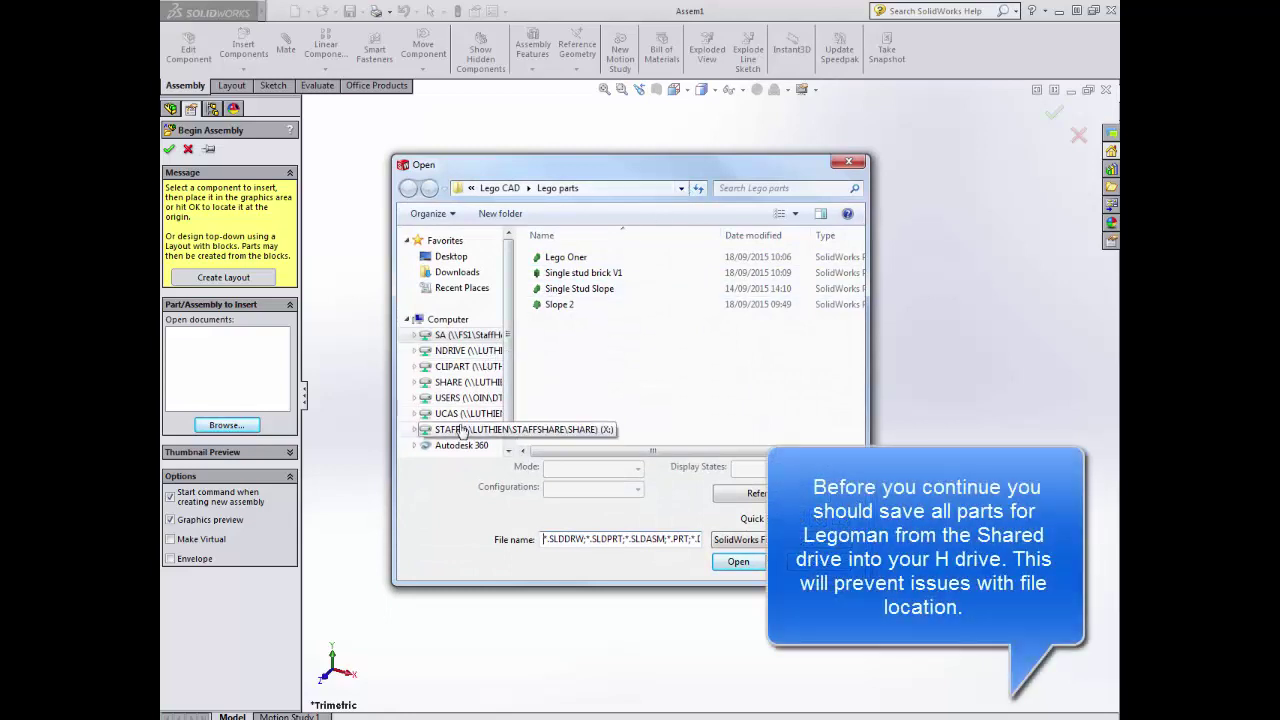
{"action": "left_click", "coordinate": [462, 382]}
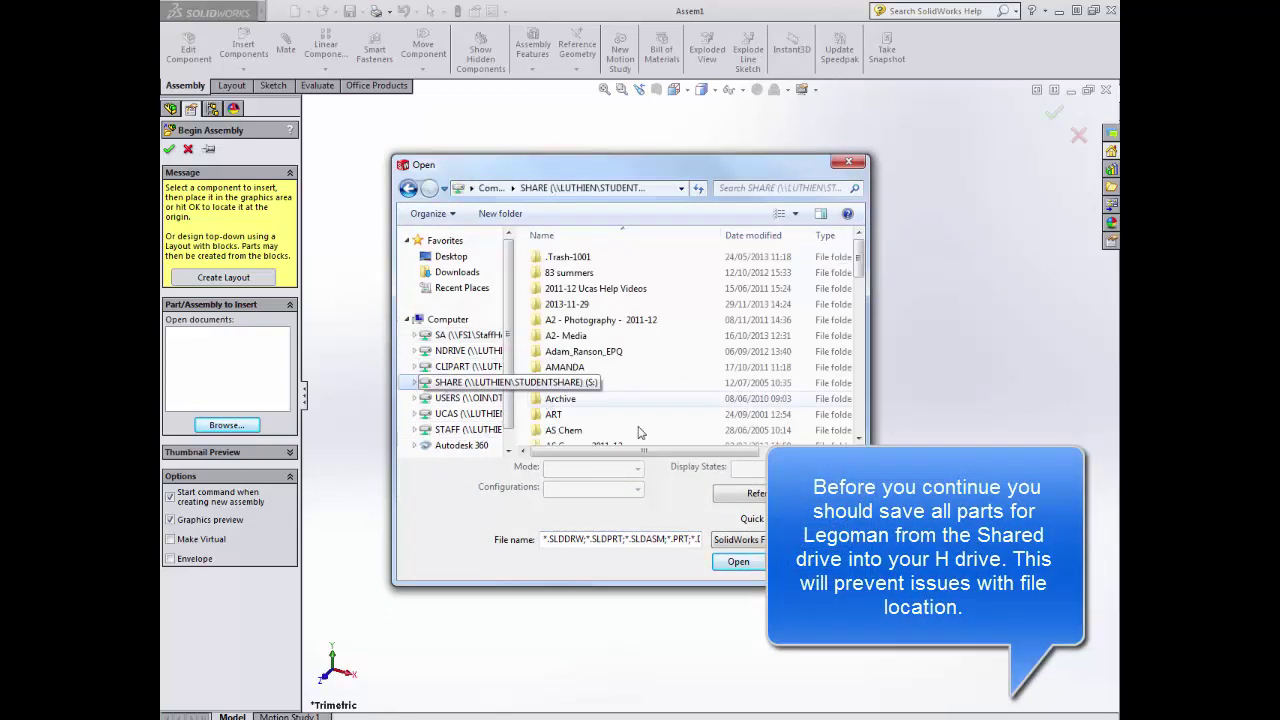
{"action": "left_click", "coordinate": [625, 307]}
{"action": "scroll", "coordinate": [625, 310], "scroll_direction": "down", "scroll_amount": 5}
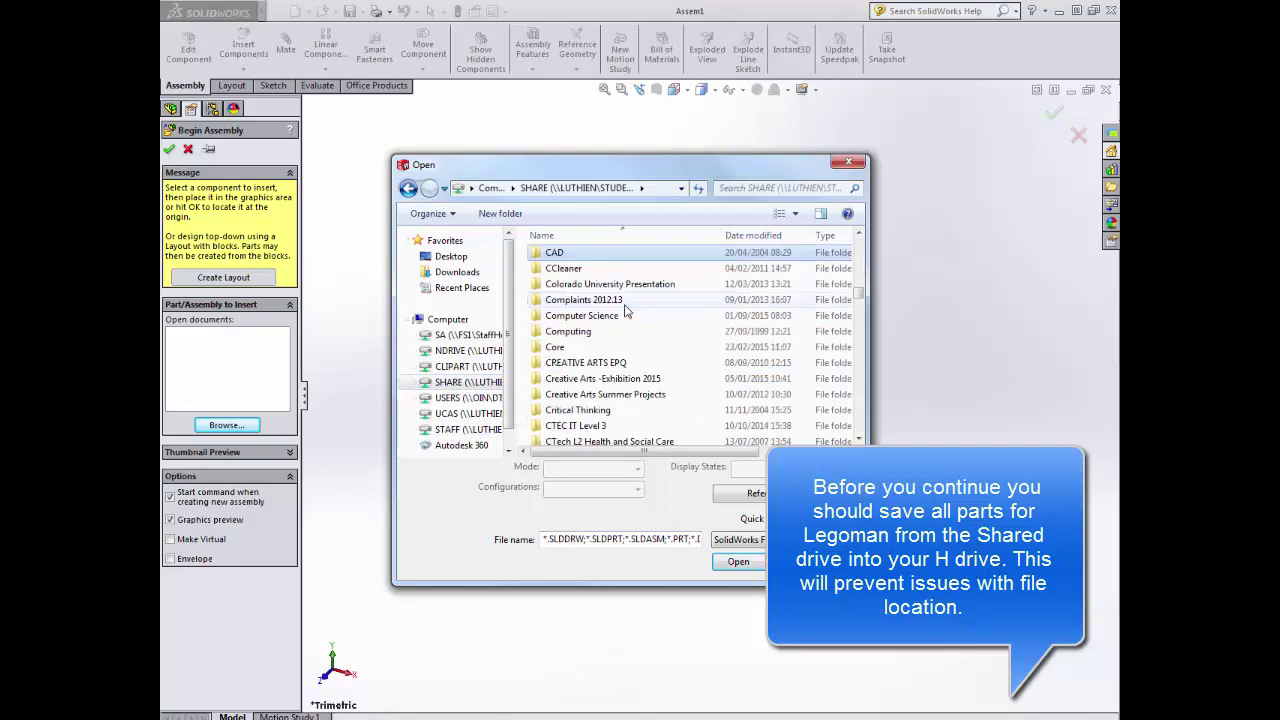
{"action": "double_click", "coordinate": [555, 253]}
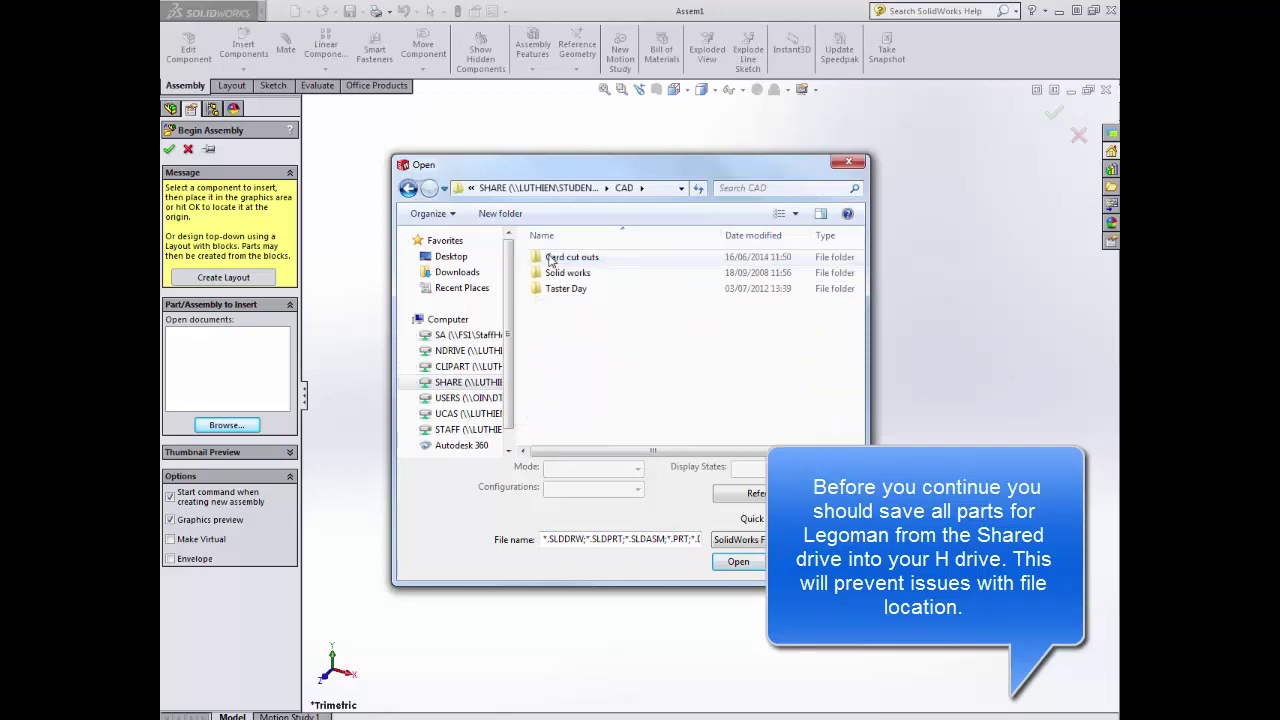
{"action": "double_click", "coordinate": [568, 273]}
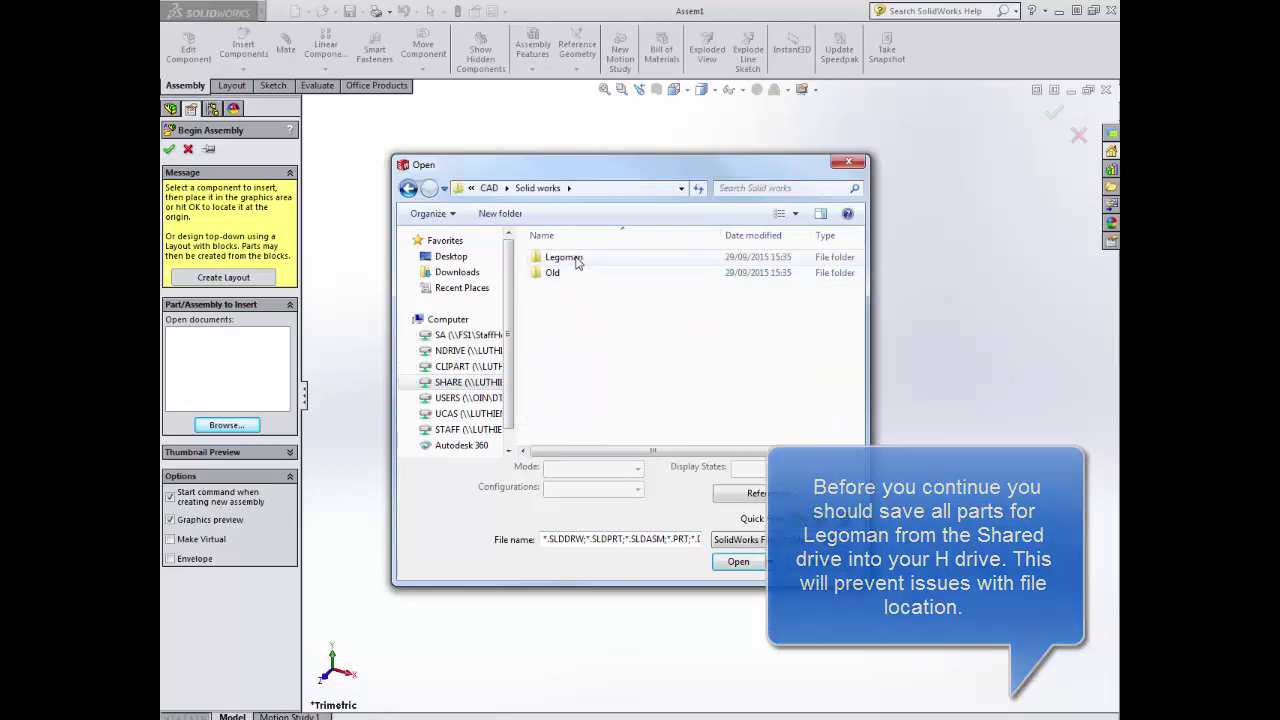
{"action": "double_click", "coordinate": [576, 262]}
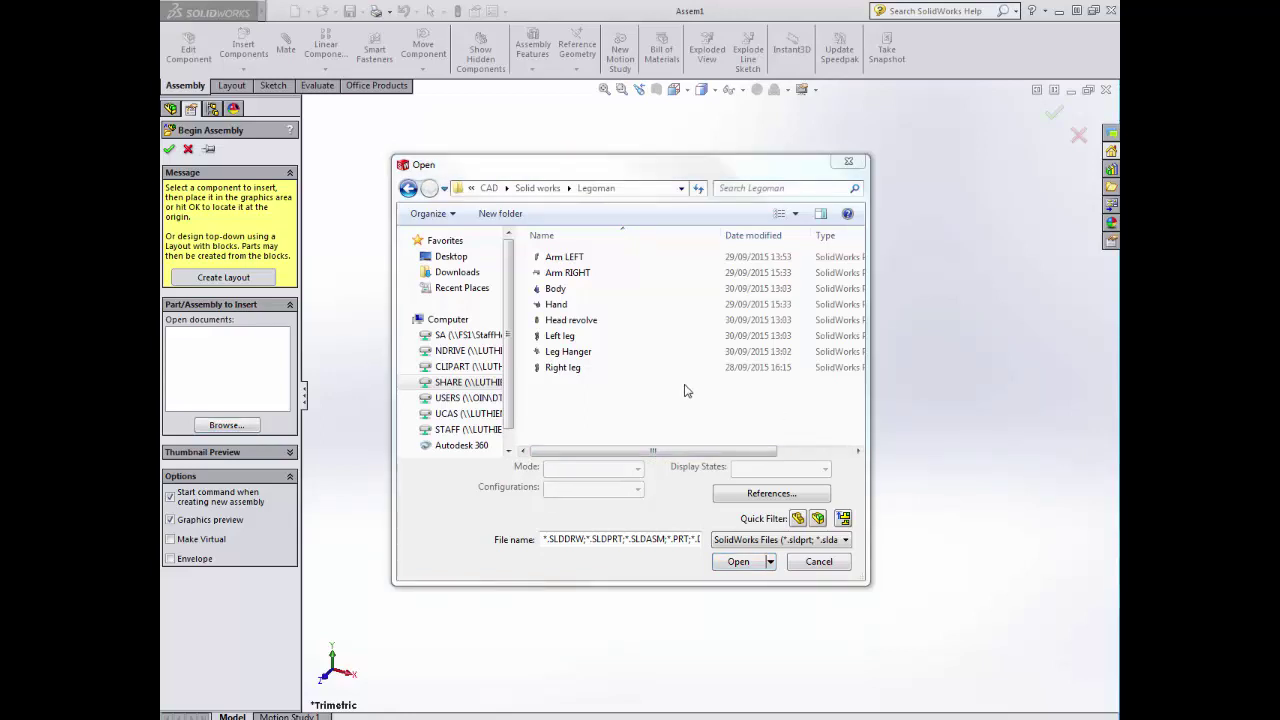
{"action": "left_click", "coordinate": [555, 289]}
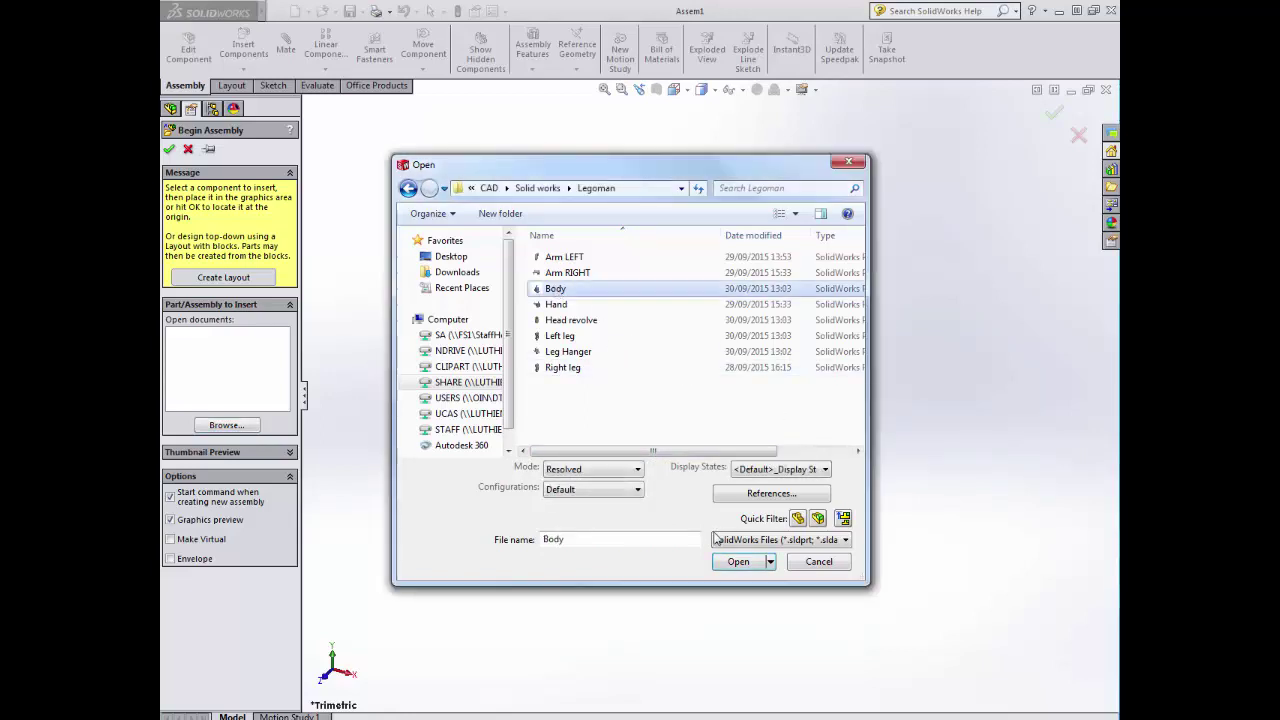
{"action": "left_click", "coordinate": [736, 562]}
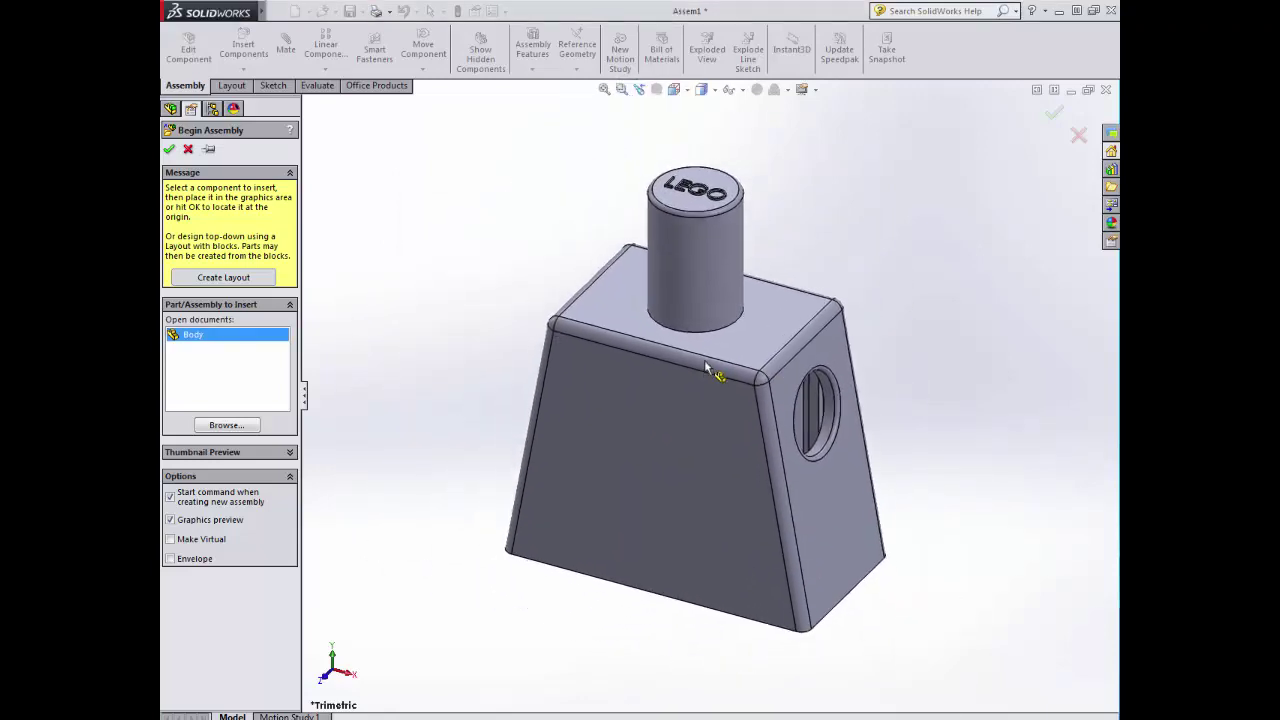
- Place Body<1> in the assembly and set it to Float
{"action": "left_click", "coordinate": [694, 372]}
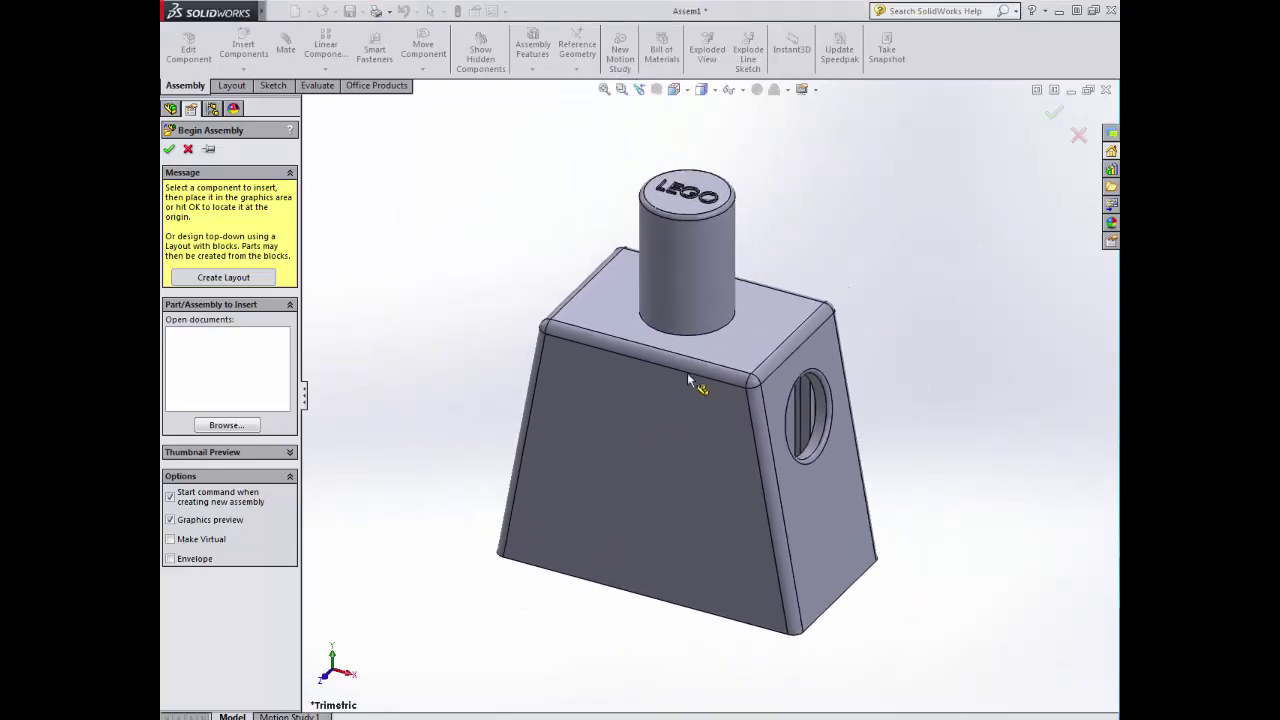
{"action": "scroll", "coordinate": [686, 430], "scroll_direction": "up", "scroll_amount": 5}
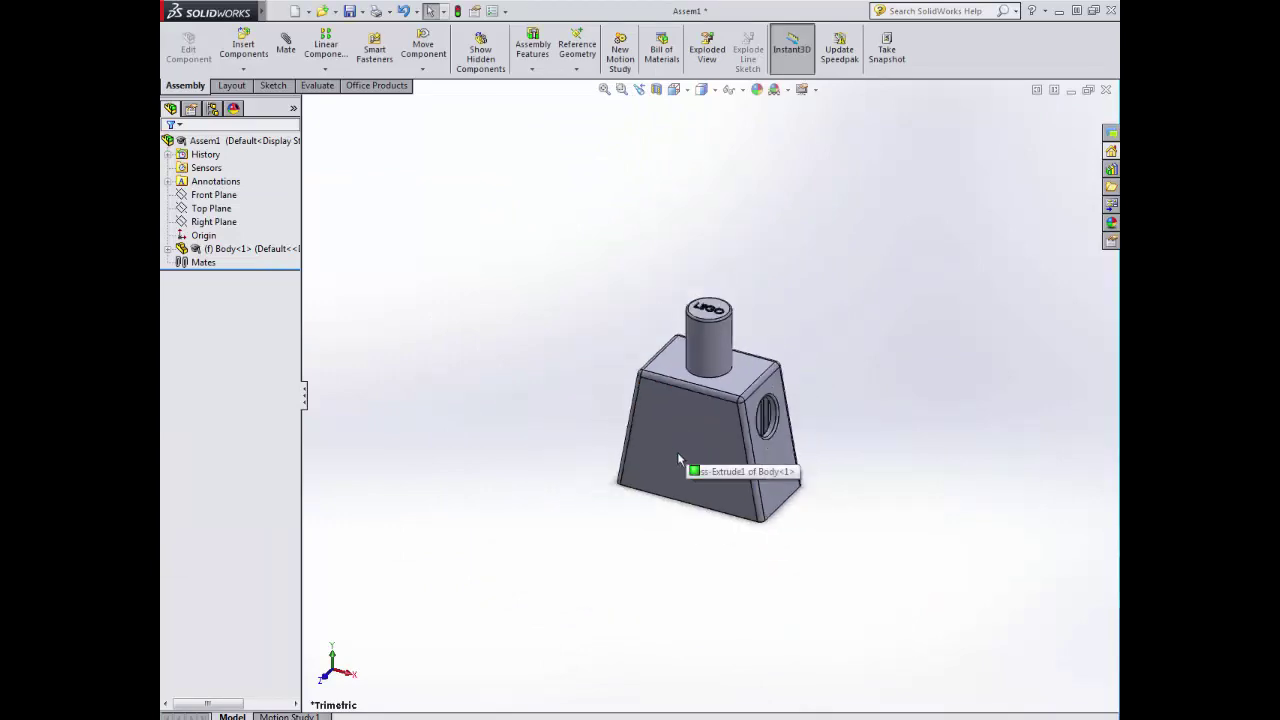
{"action": "middle_click_drag", "start_coordinate": [664, 378], "coordinate": [709, 426]}
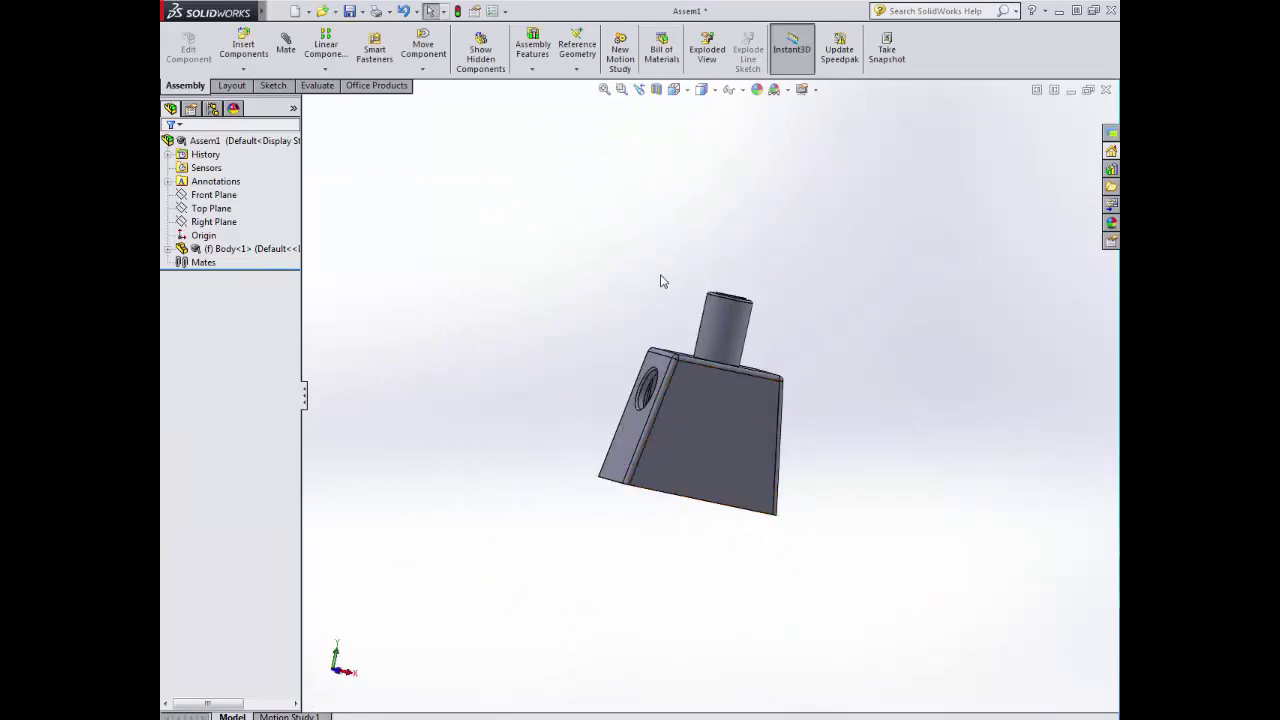
{"action": "middle_click_drag", "start_coordinate": [576, 349], "coordinate": [576, 383]}
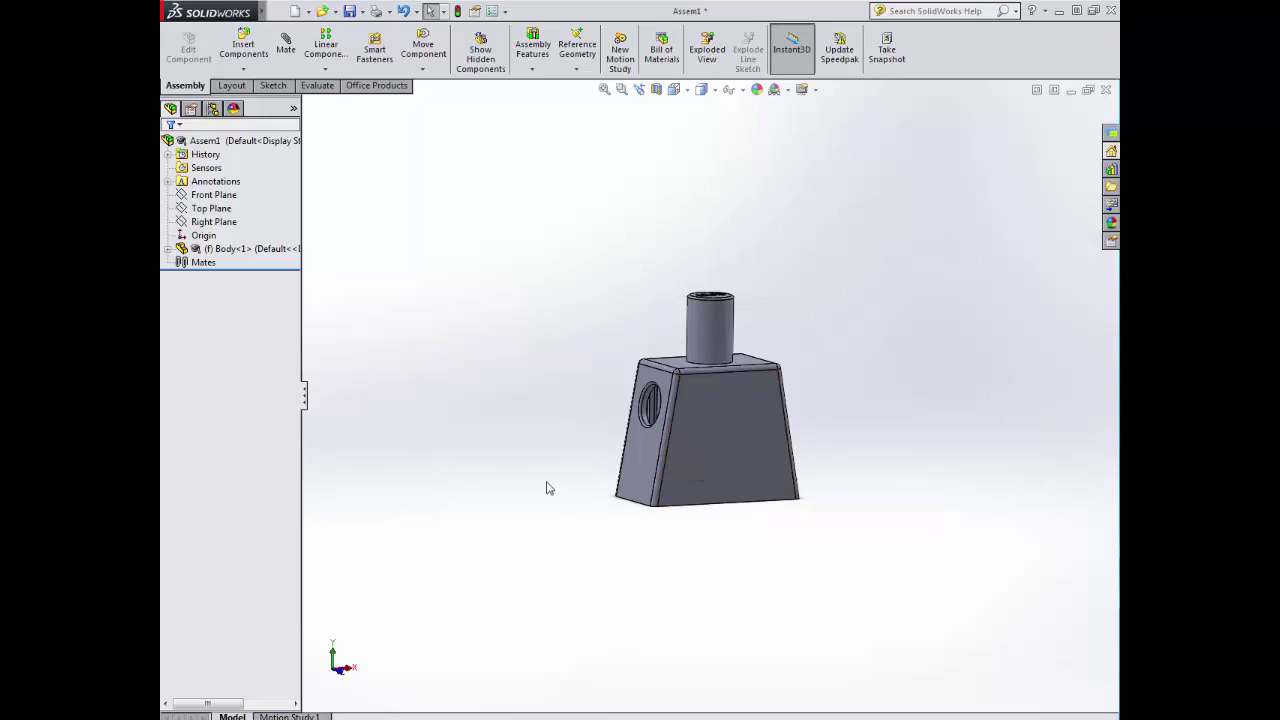
{"action": "right_click", "coordinate": [728, 416]}
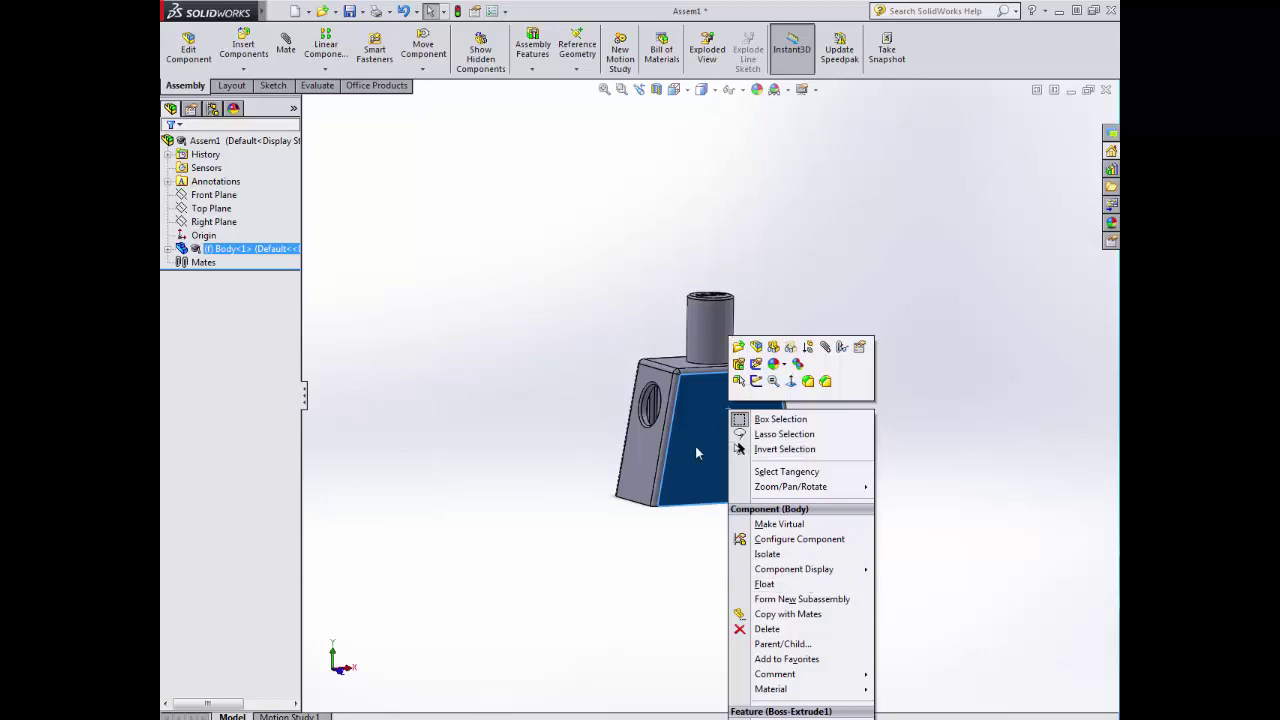
{"action": "left_click", "coordinate": [785, 584]}
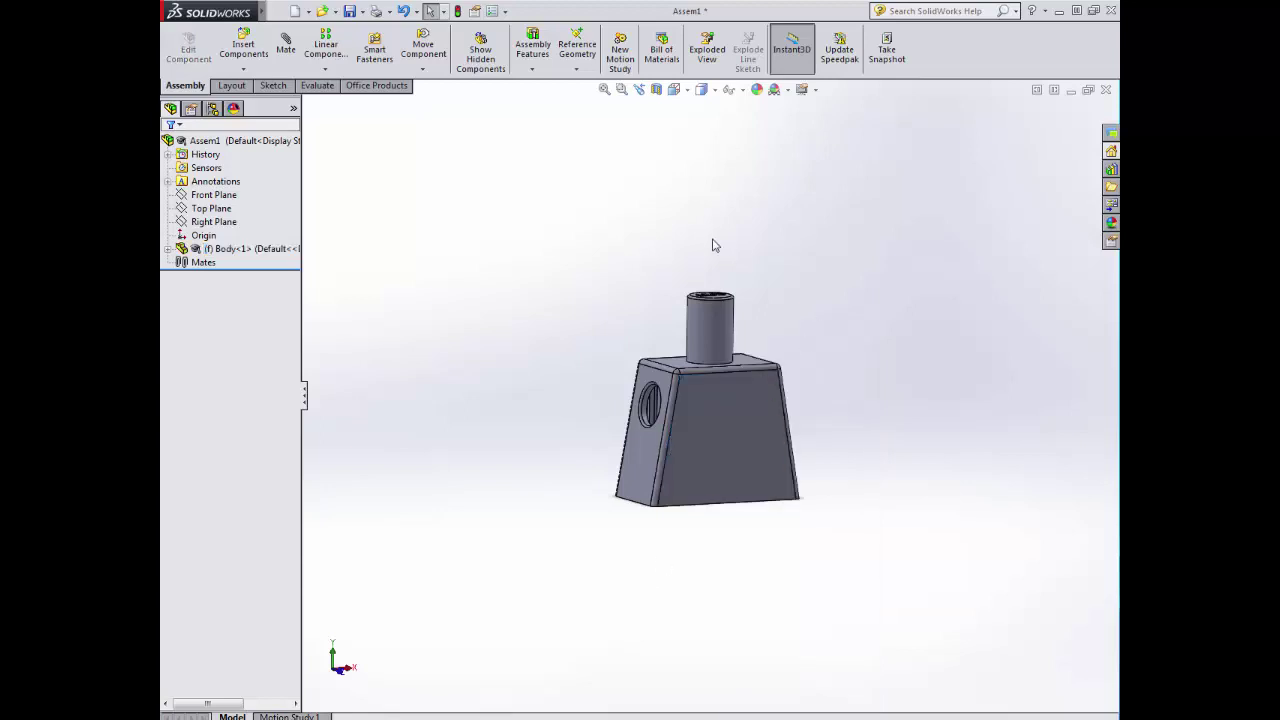
{"action": "middle_click_drag", "start_coordinate": [714, 246], "coordinate": [564, 325]}
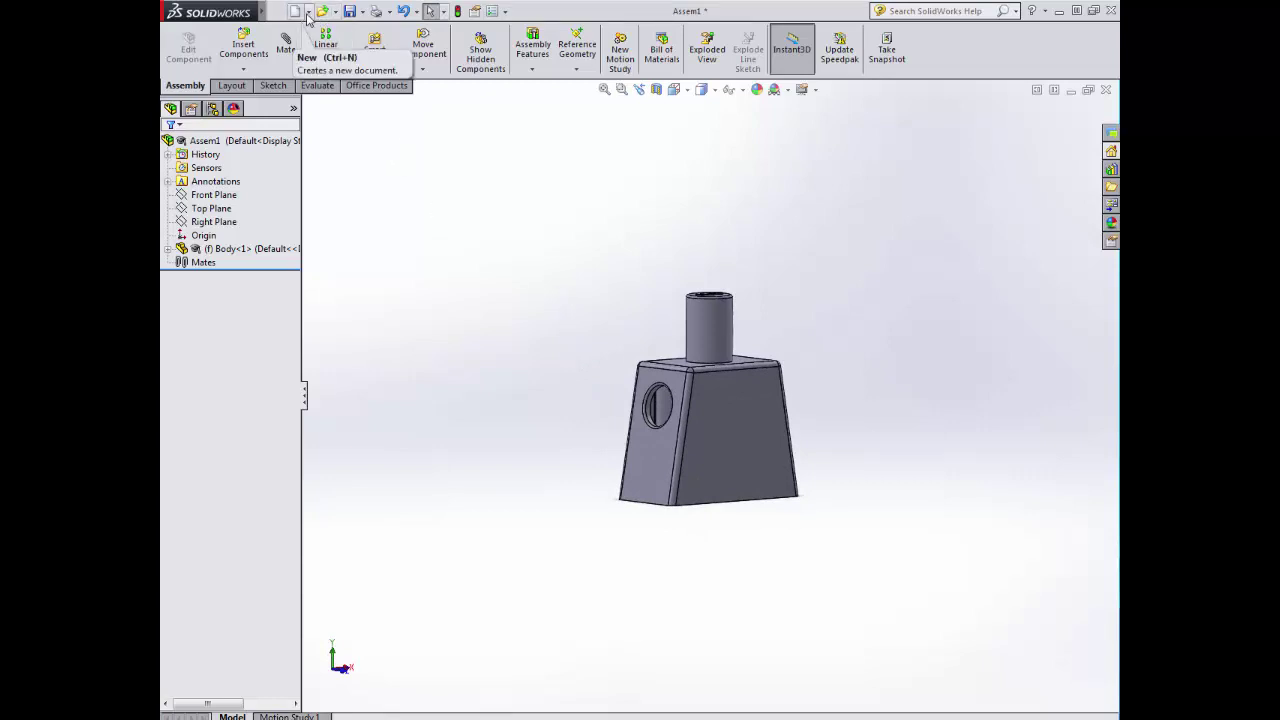
- Open the Template Blank drawing from H: > 2013 Moodle bits > Lego CAD > Lego parts
{"action": "left_click", "coordinate": [336, 11]}
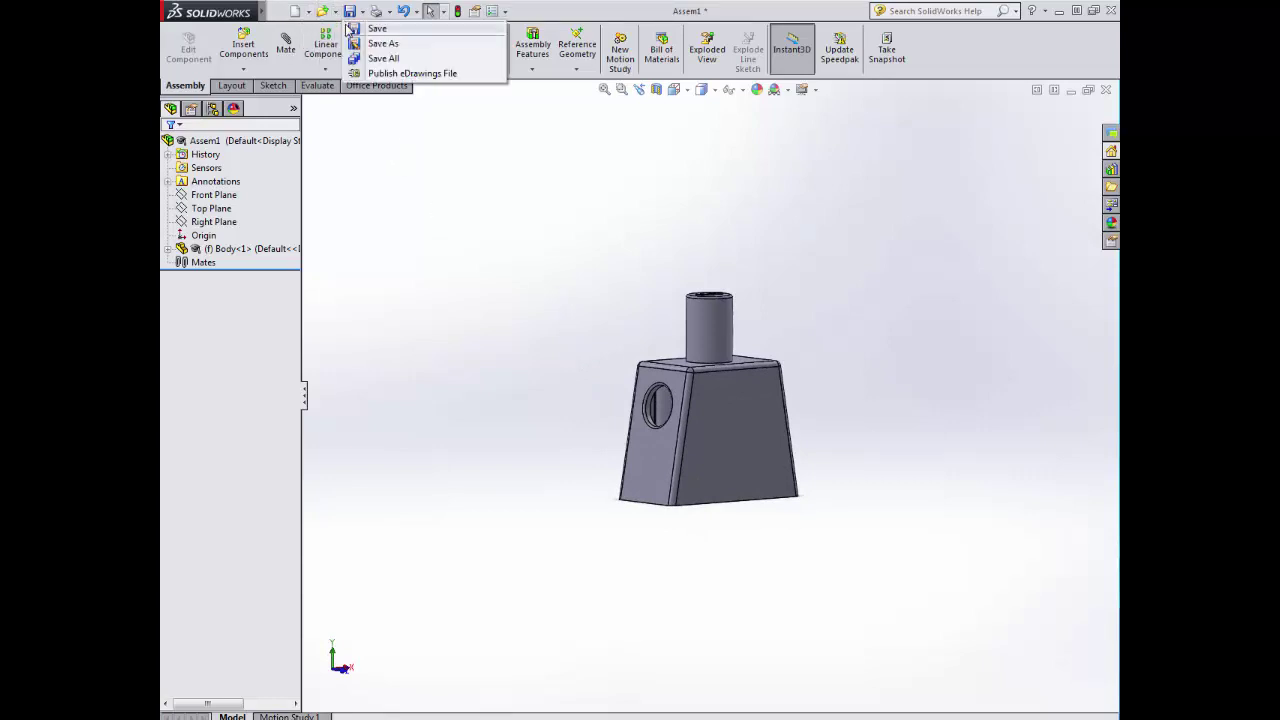
{"action": "left_click", "coordinate": [350, 29]}
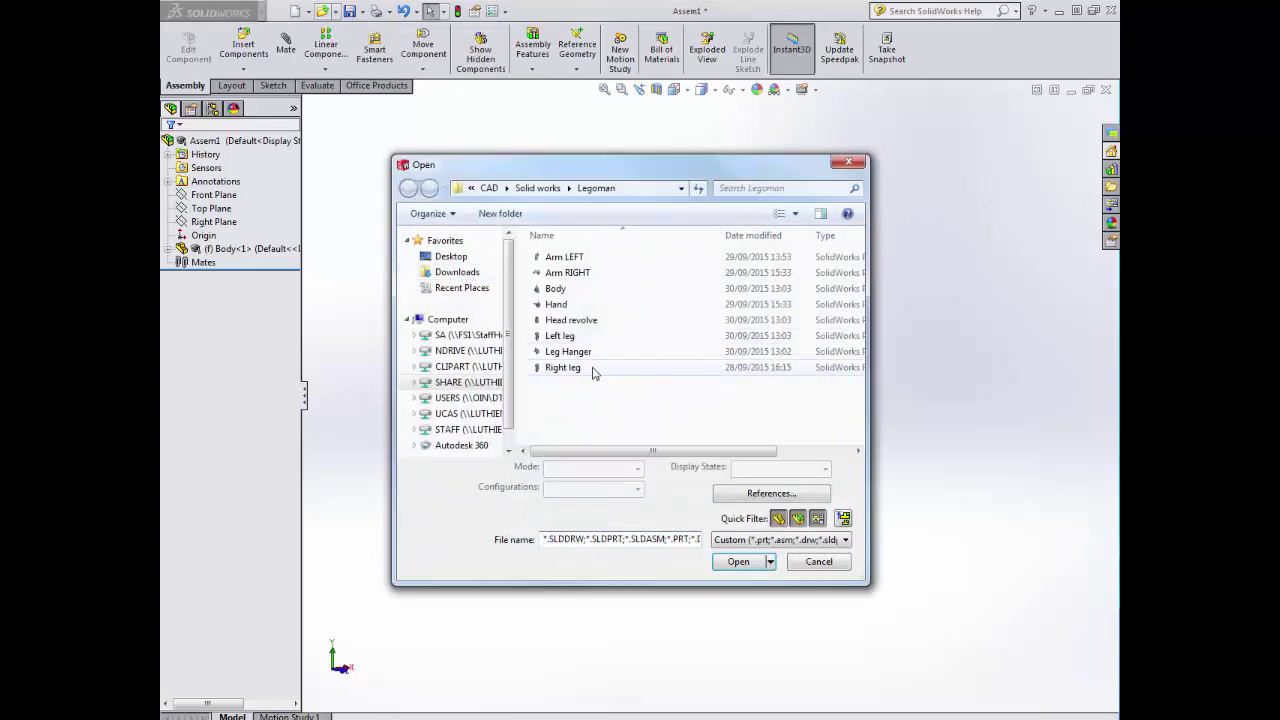
{"action": "left_click", "coordinate": [468, 335]}
{"action": "double_click", "coordinate": [578, 289]}
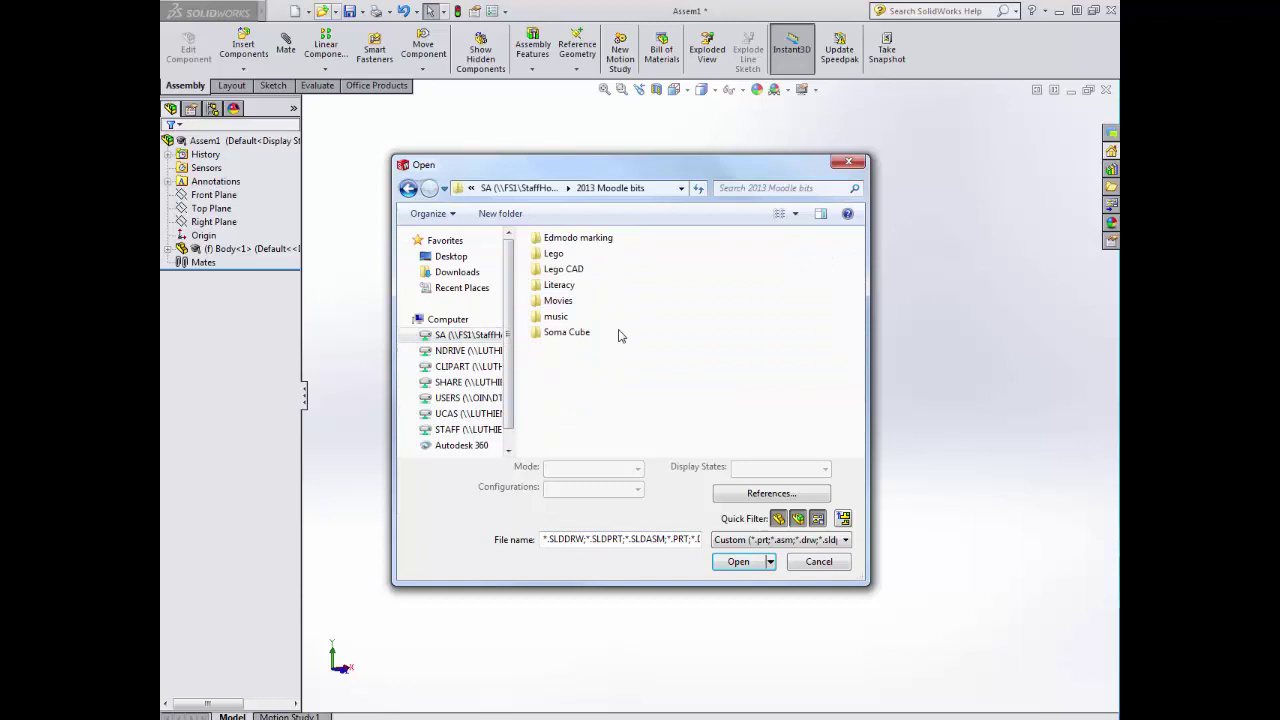
{"action": "double_click", "coordinate": [563, 269]}
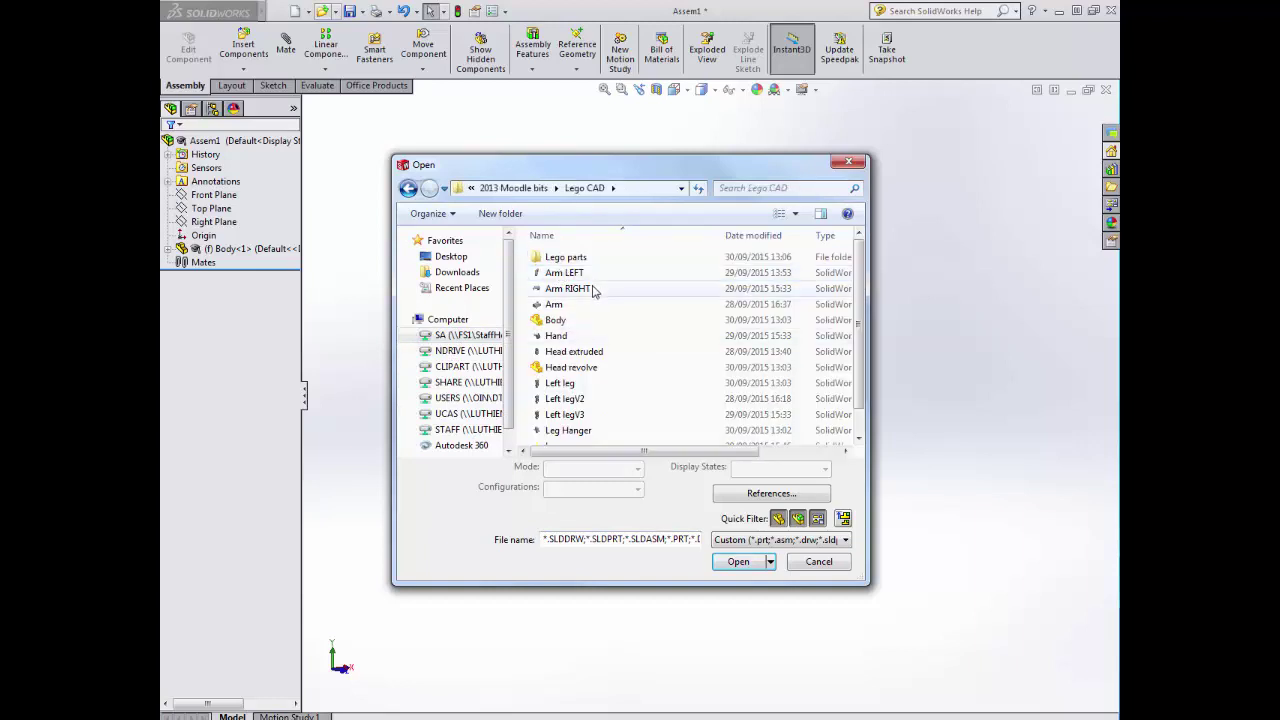
{"action": "scroll", "coordinate": [600, 390], "scroll_direction": "down", "scroll_amount": 1}
{"action": "scroll", "coordinate": [590, 370], "scroll_direction": "up", "scroll_amount": 1}
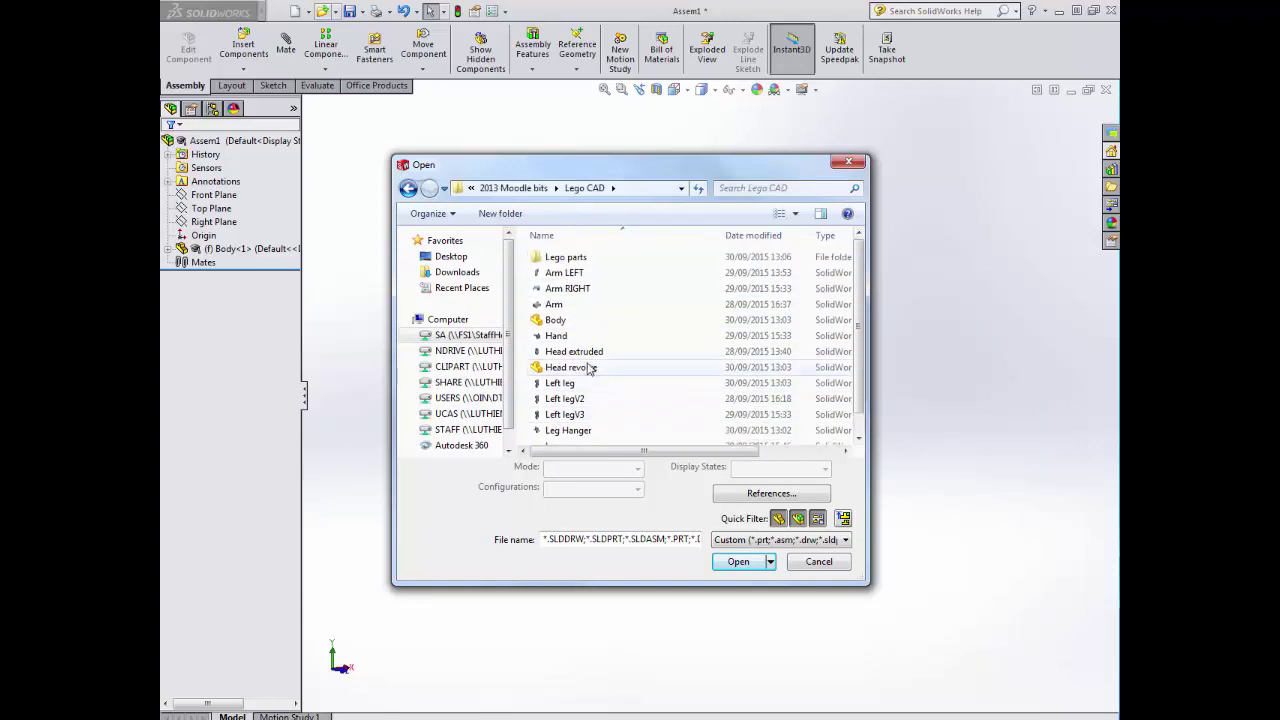
{"action": "double_click", "coordinate": [563, 257]}
{"action": "left_click", "coordinate": [576, 383]}
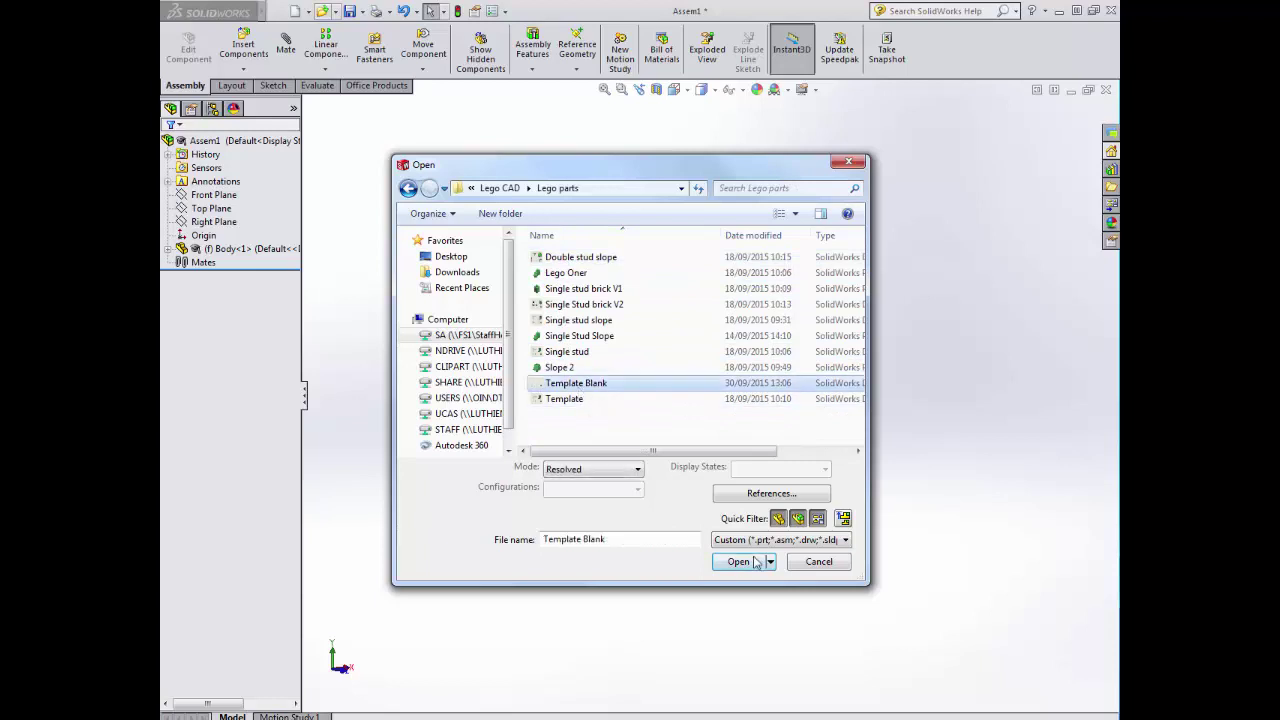
{"action": "left_click", "coordinate": [745, 561]}
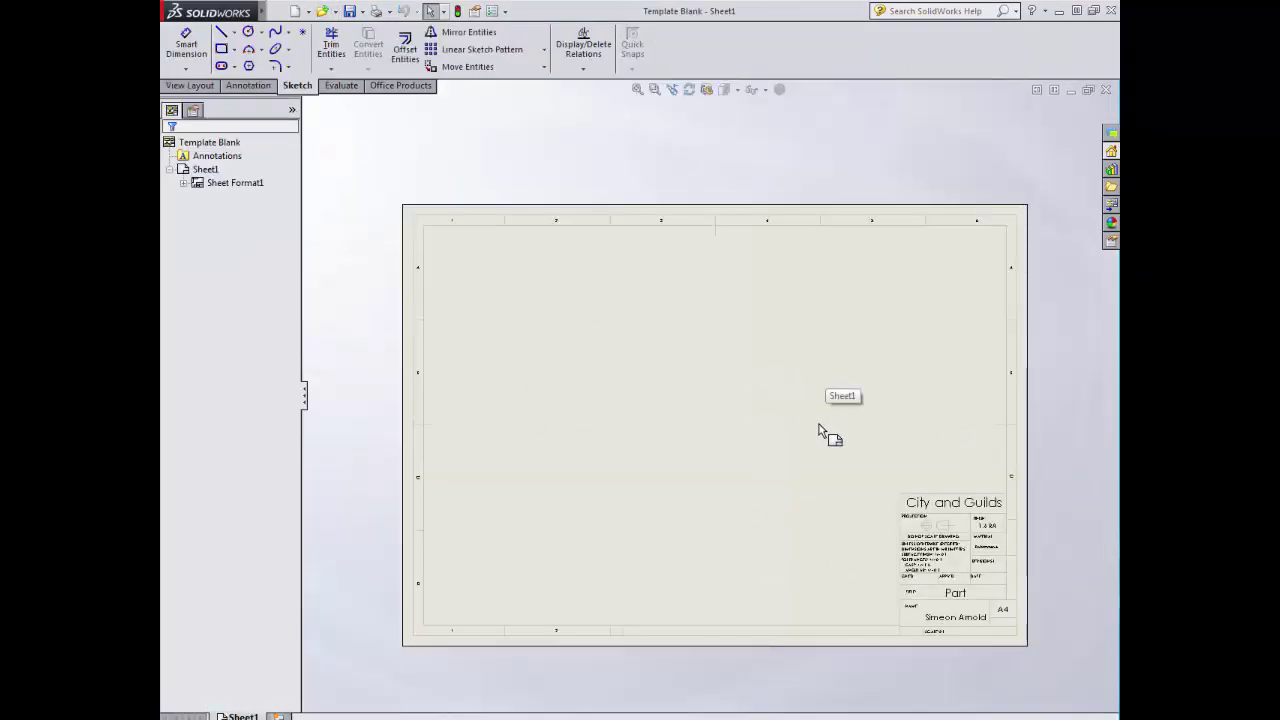
- Change the title block's TITLE from Part to 'Lego Body' and return to Edit Sheet mode
{"action": "scroll", "coordinate": [1023, 586], "scroll_direction": "down", "scroll_amount": 5}
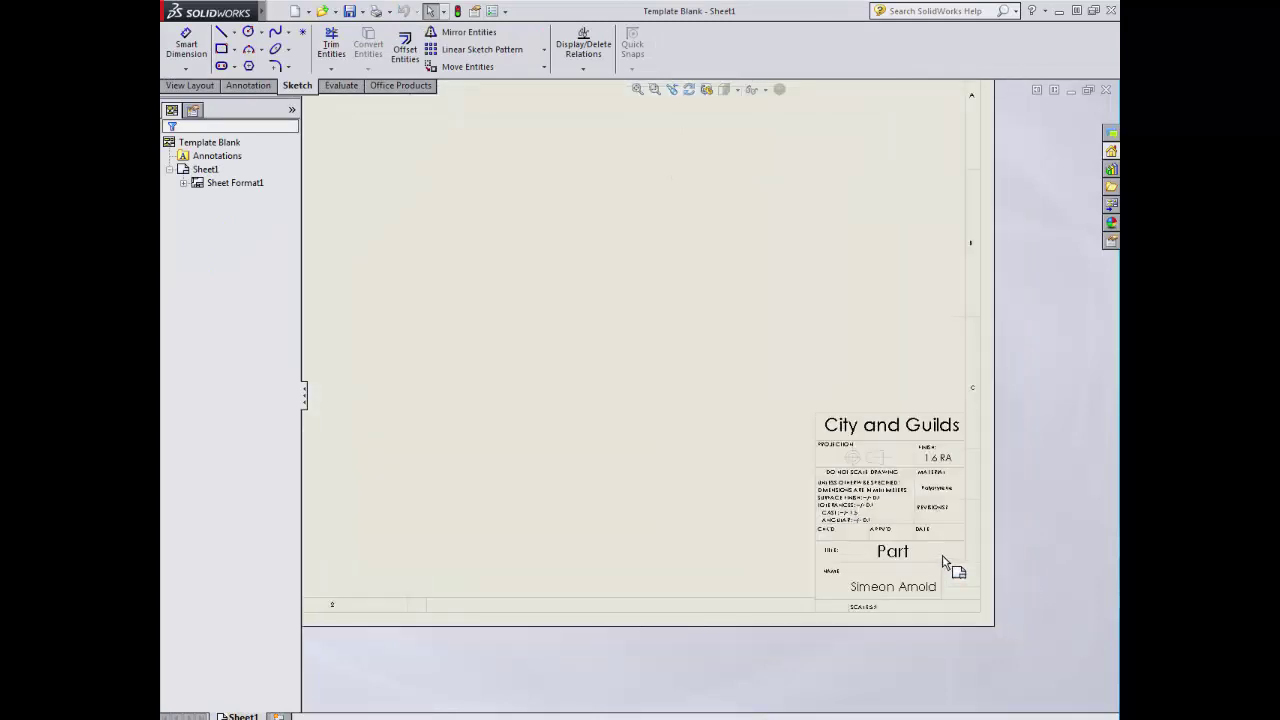
{"action": "right_click", "coordinate": [421, 300]}
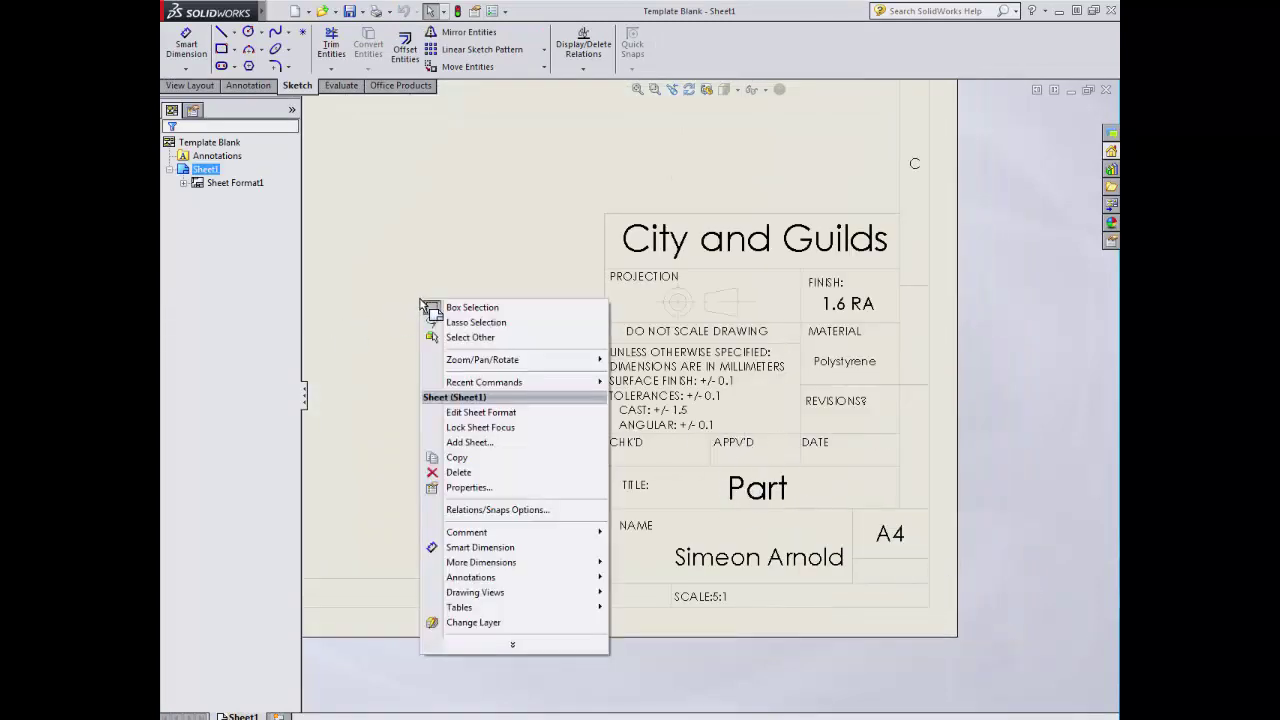
{"action": "left_click", "coordinate": [499, 413]}
{"action": "double_click", "coordinate": [757, 488]}
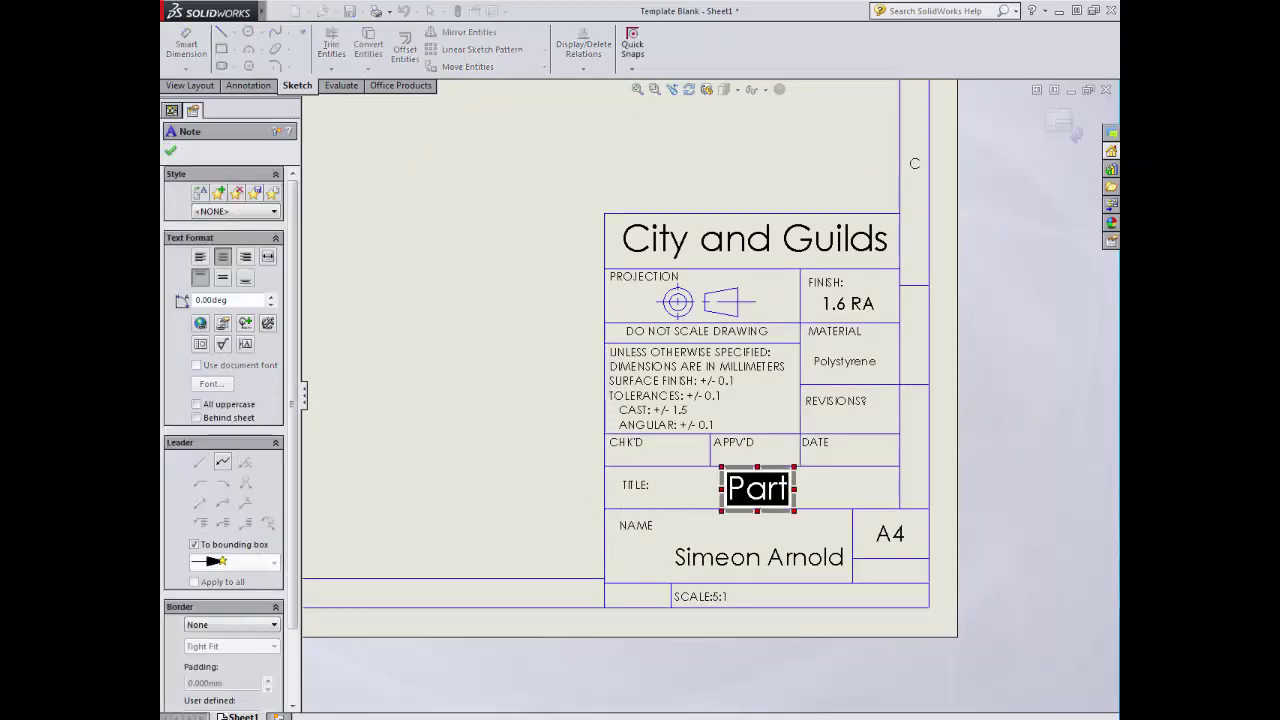
{"action": "type", "text": "Bo"}
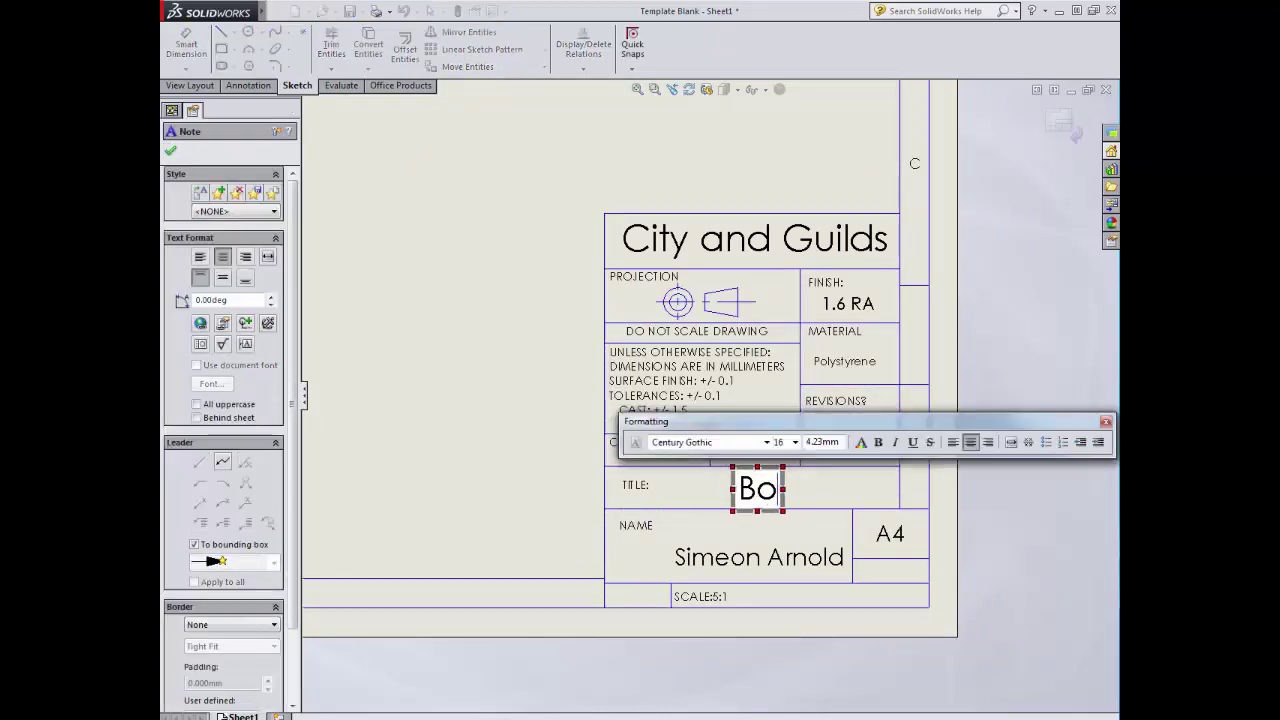
{"action": "key", "text": "BackSpace"}
{"action": "key", "text": "BackSpace"}
{"action": "type", "text": "Lego Bo"}
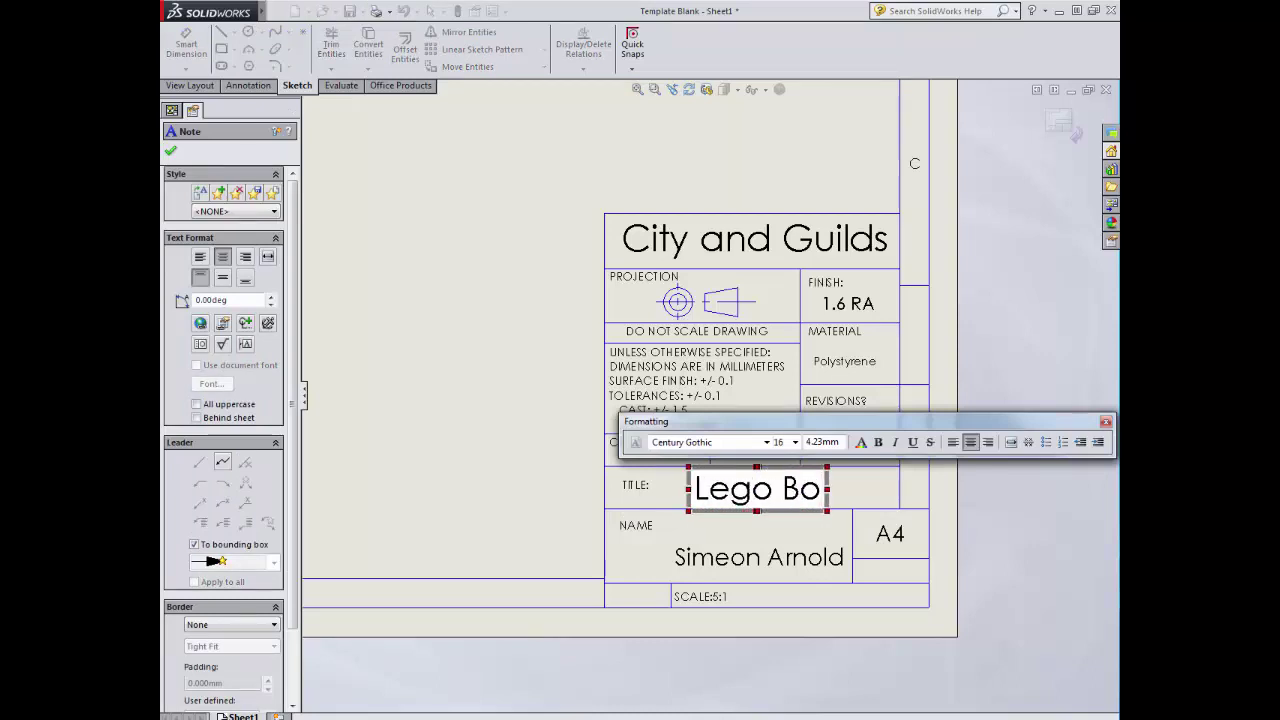
{"action": "type", "text": "dy"}
{"action": "left_click", "coordinate": [508, 403]}
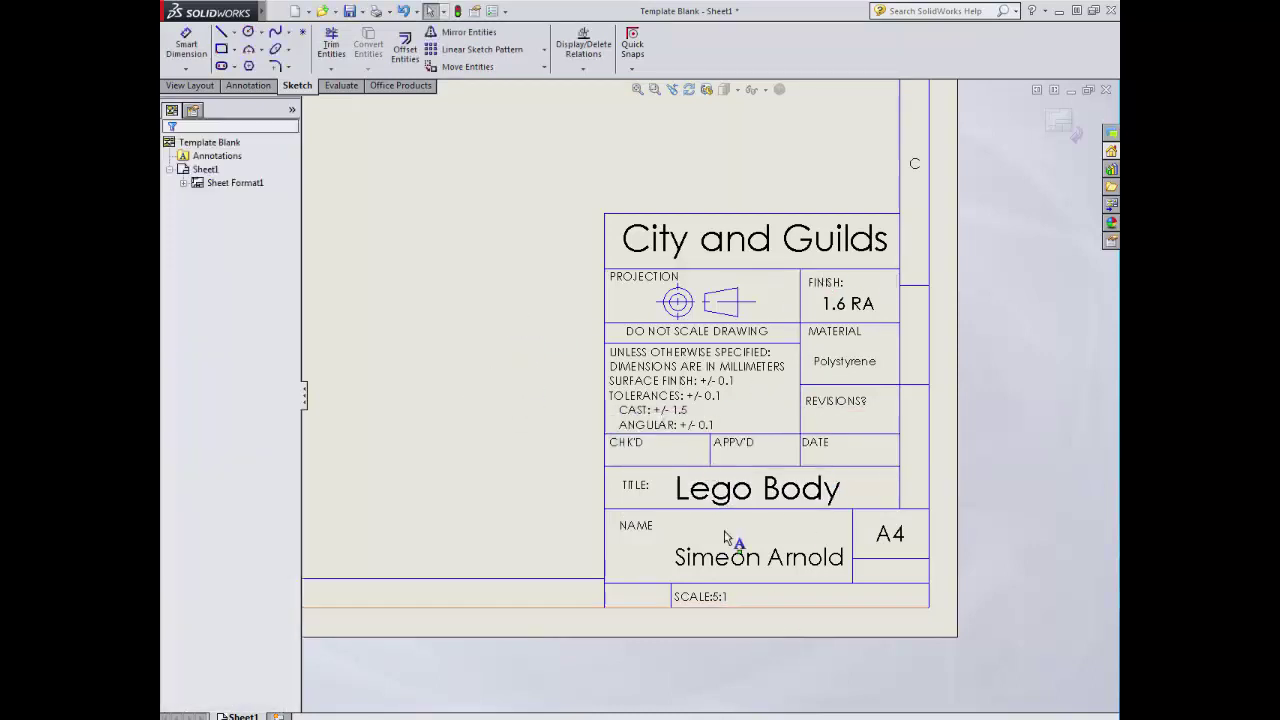
{"action": "right_click", "coordinate": [458, 305]}
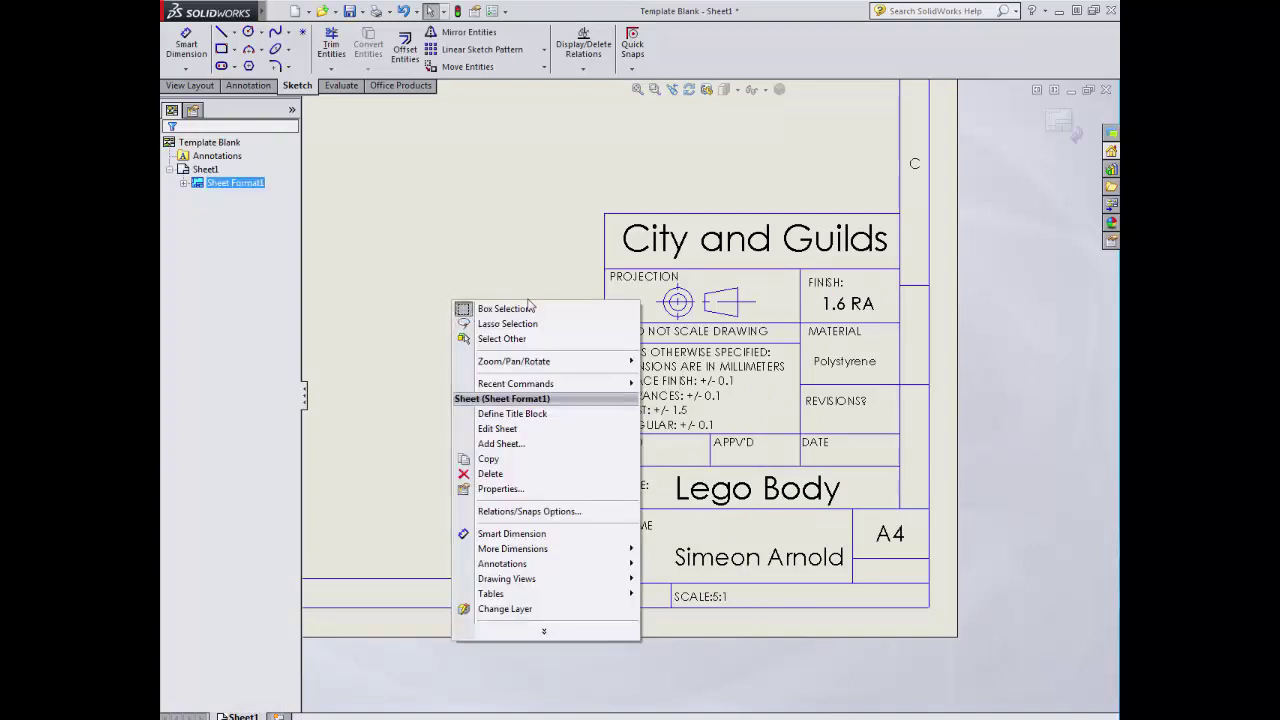
{"action": "left_click", "coordinate": [520, 428]}
- Check the View Palette's model list, then bring the Assem1 window forward
{"action": "scroll", "coordinate": [551, 386], "scroll_direction": "up", "scroll_amount": 5}
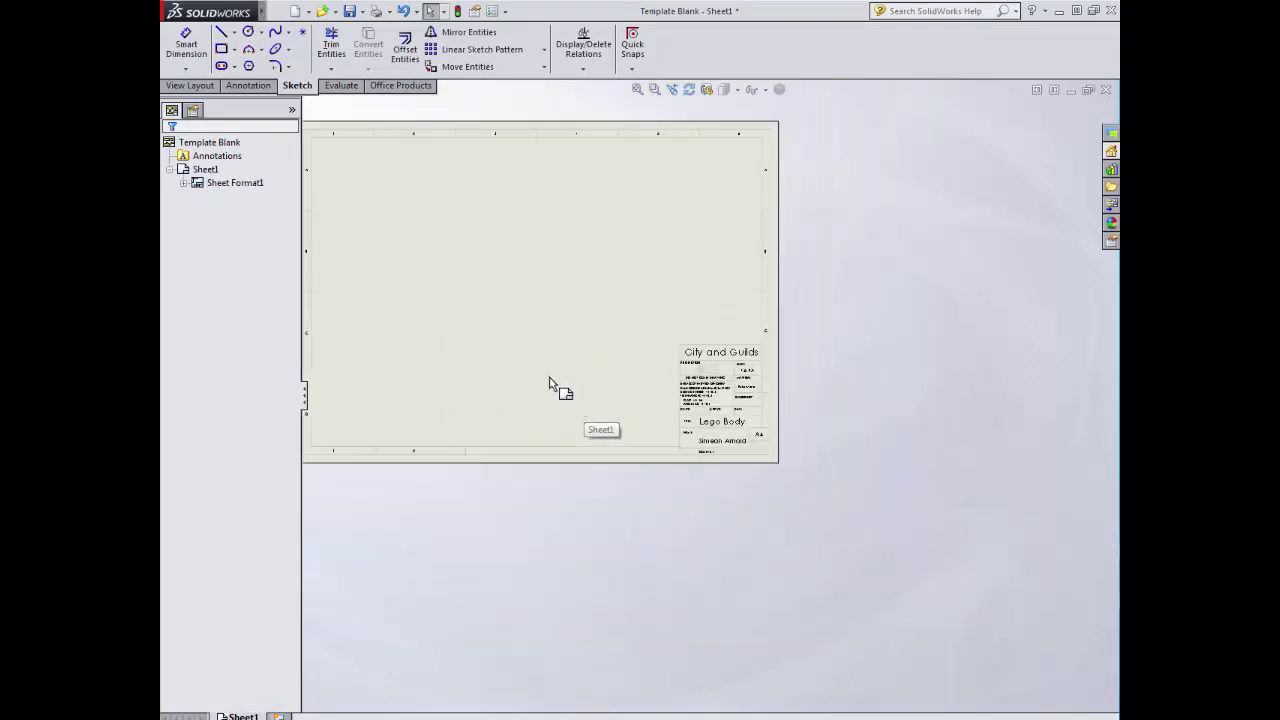
{"action": "scroll", "coordinate": [640, 363], "scroll_direction": "down", "scroll_amount": 3}
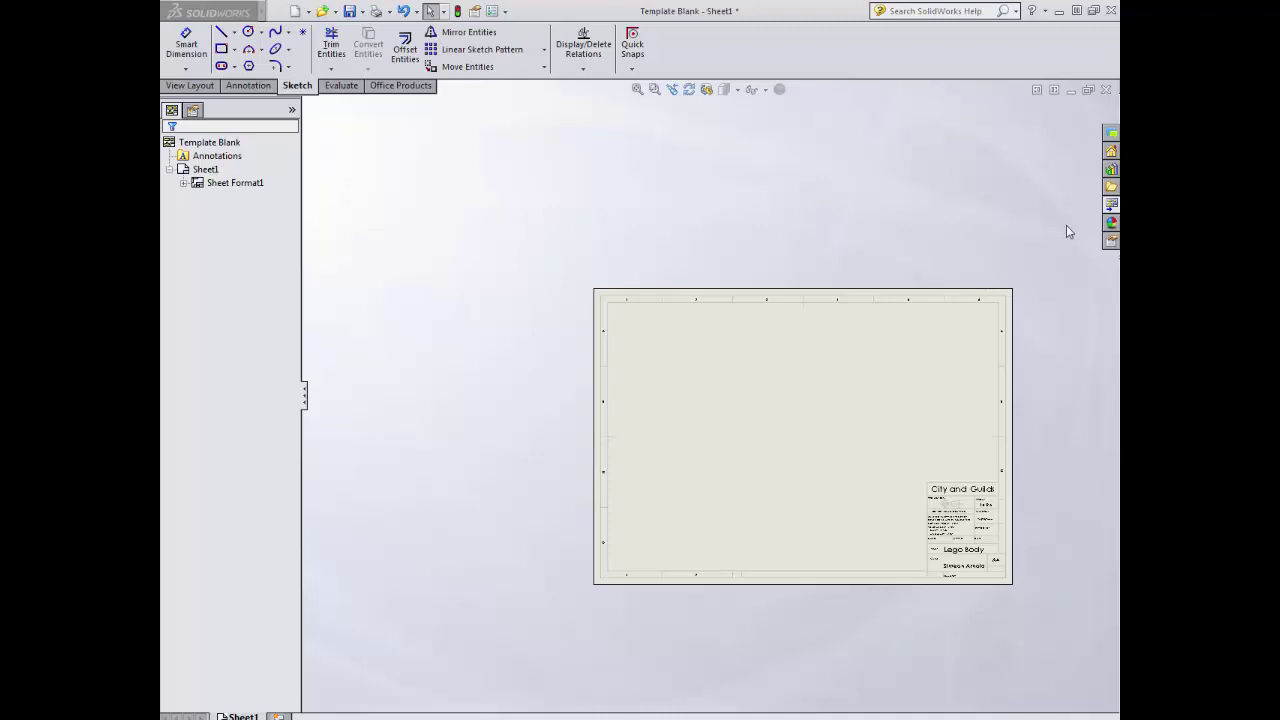
{"action": "left_click", "coordinate": [1109, 206]}
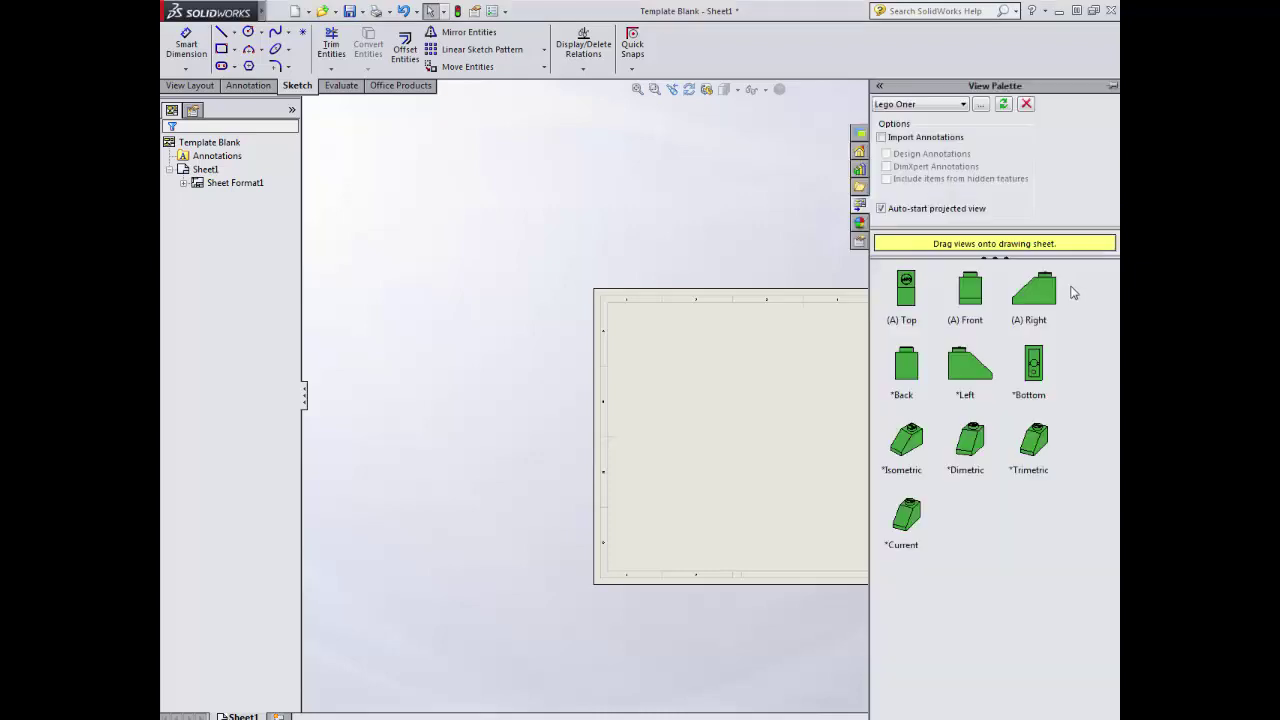
{"action": "left_click", "coordinate": [964, 104]}
{"action": "left_click", "coordinate": [930, 118]}
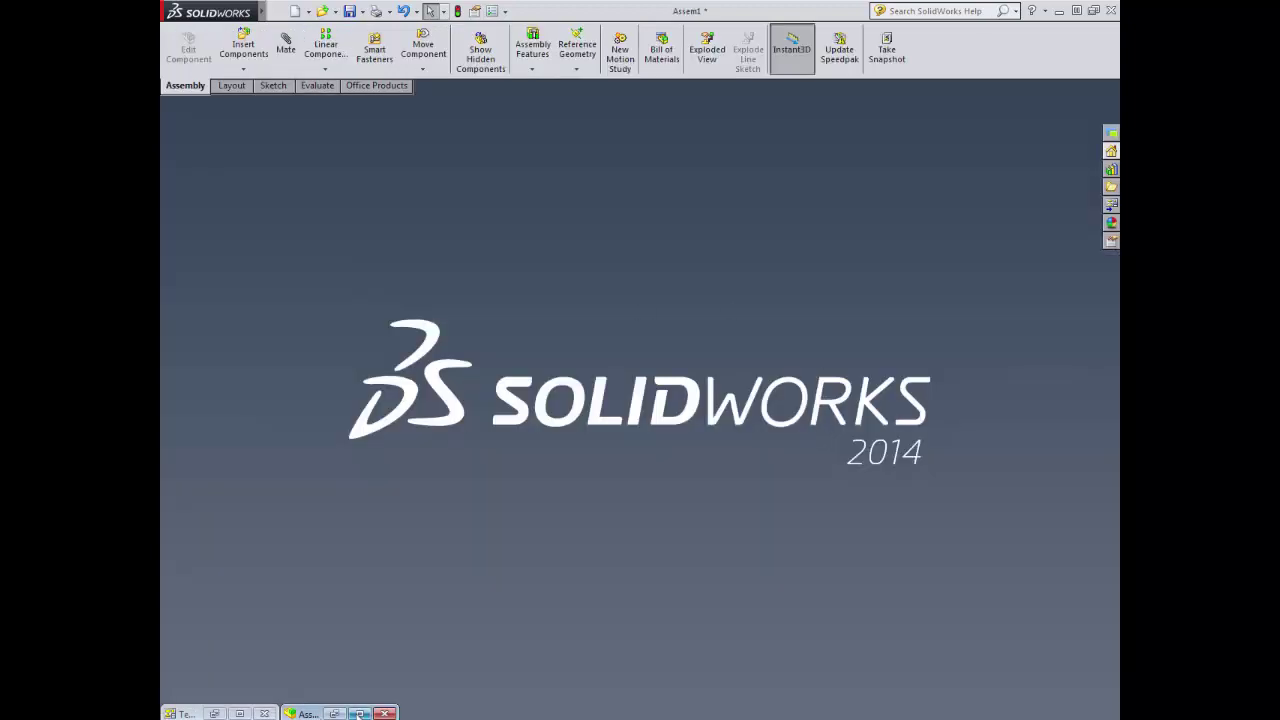
{"action": "left_click", "coordinate": [359, 713]}
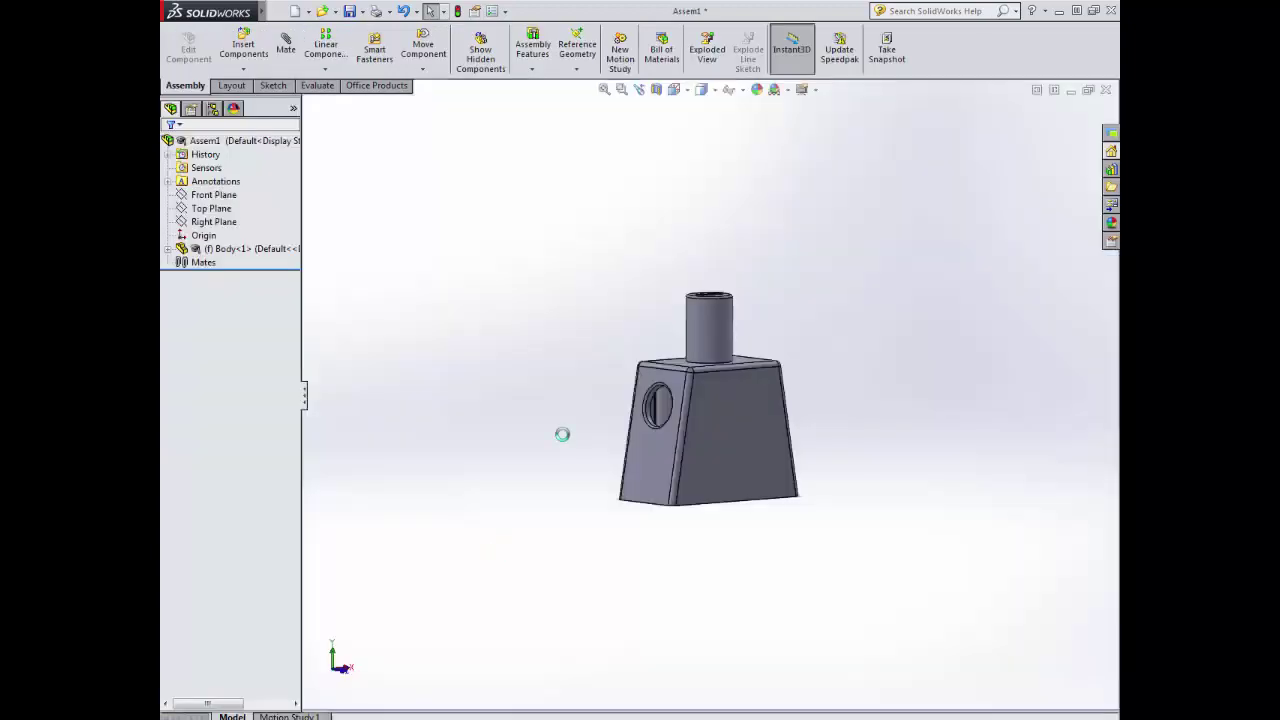
- Use Save As to store the assembly under the file name 'Lego man'
{"action": "left_click", "coordinate": [362, 11]}
{"action": "left_click", "coordinate": [379, 44]}
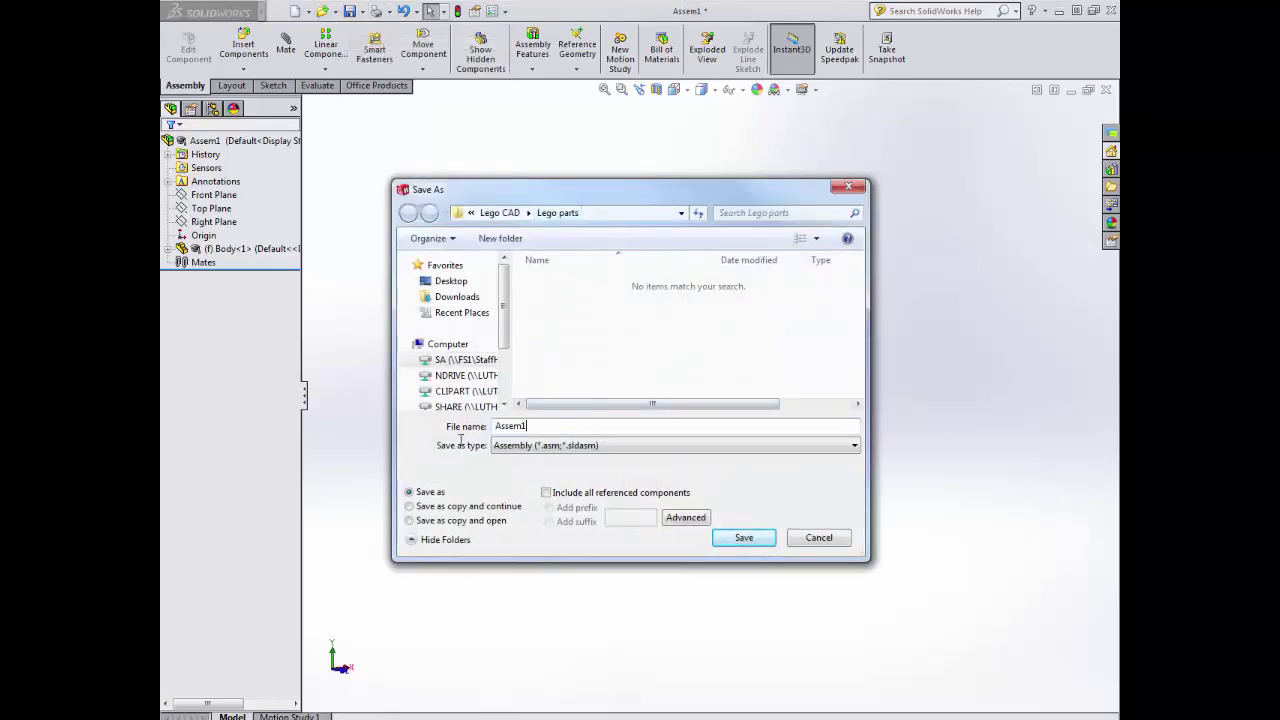
{"action": "type", "text": "Lego "}
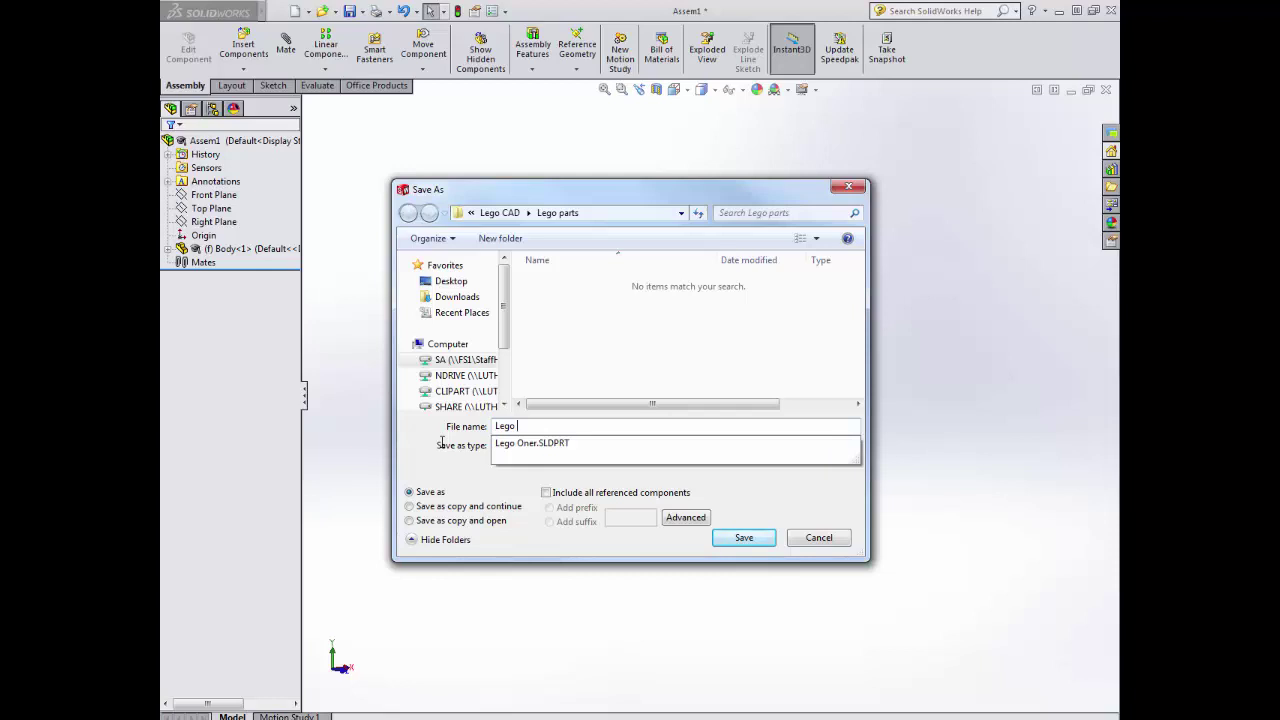
{"action": "type", "text": "man"}
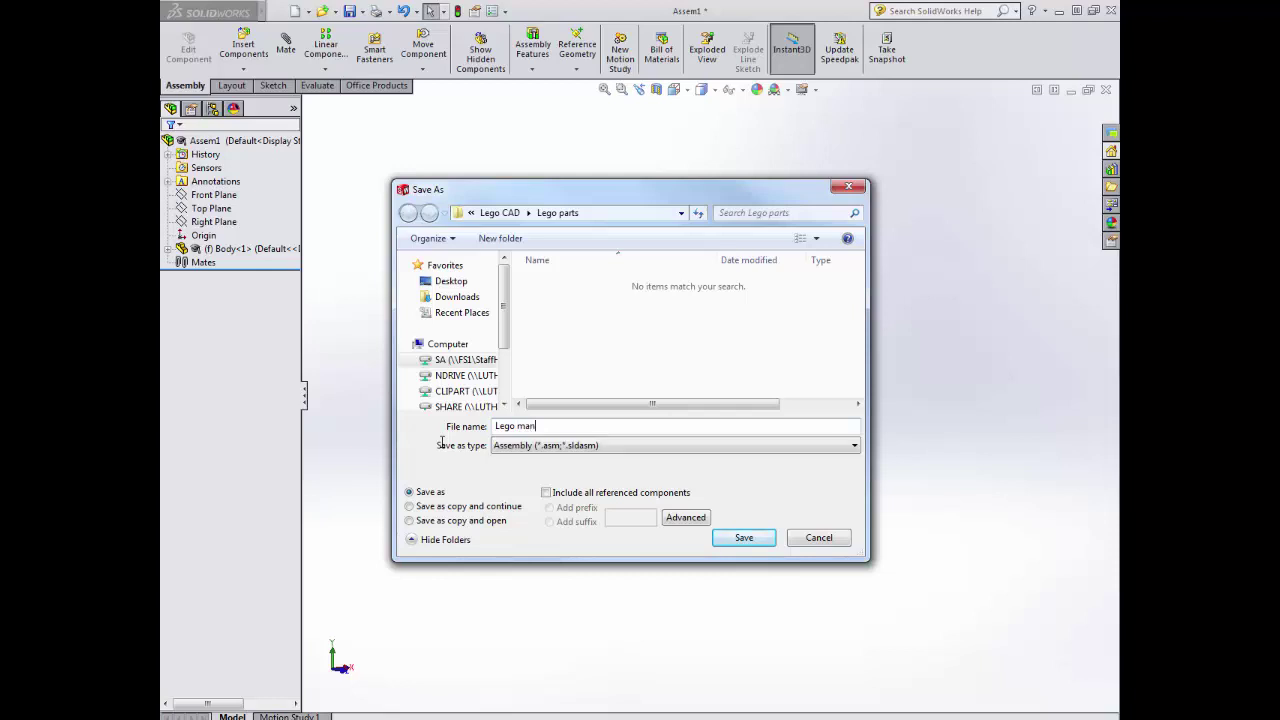
{"action": "left_click", "coordinate": [768, 538]}
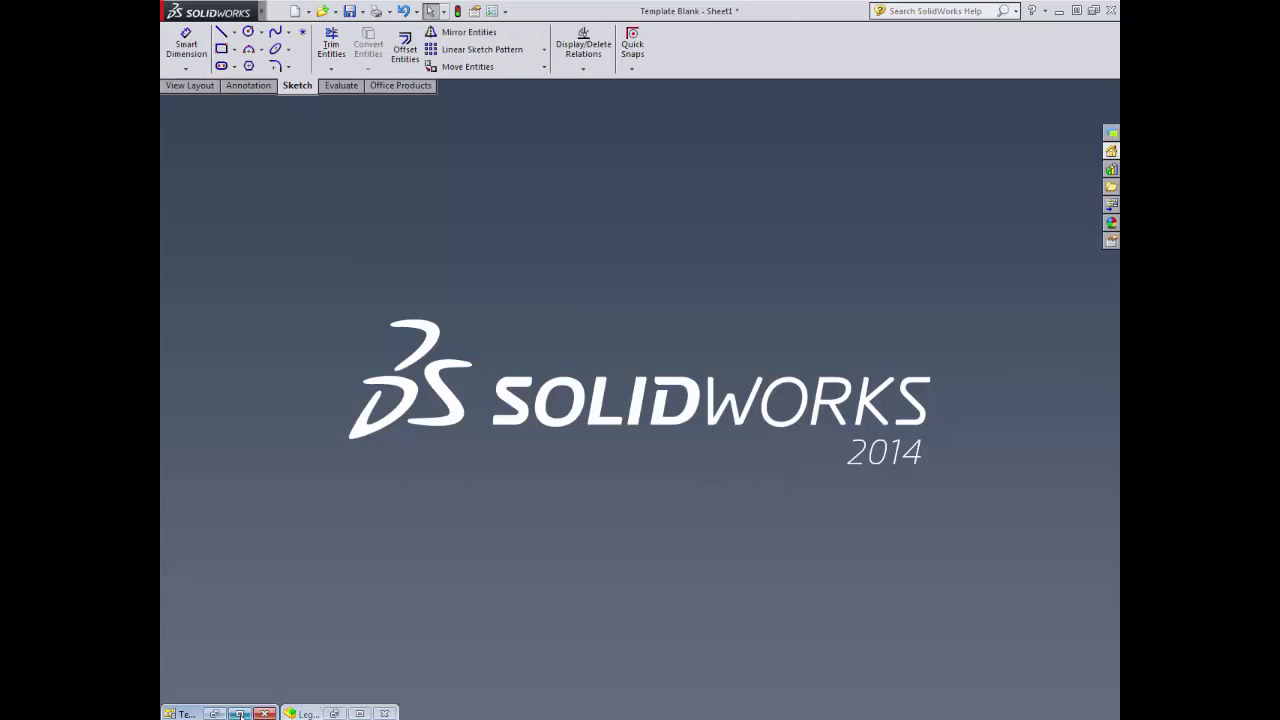
- From the View Palette, place Lego man's front view plus top and right projected views
{"action": "left_click", "coordinate": [239, 713]}
{"action": "left_click", "coordinate": [1110, 207]}
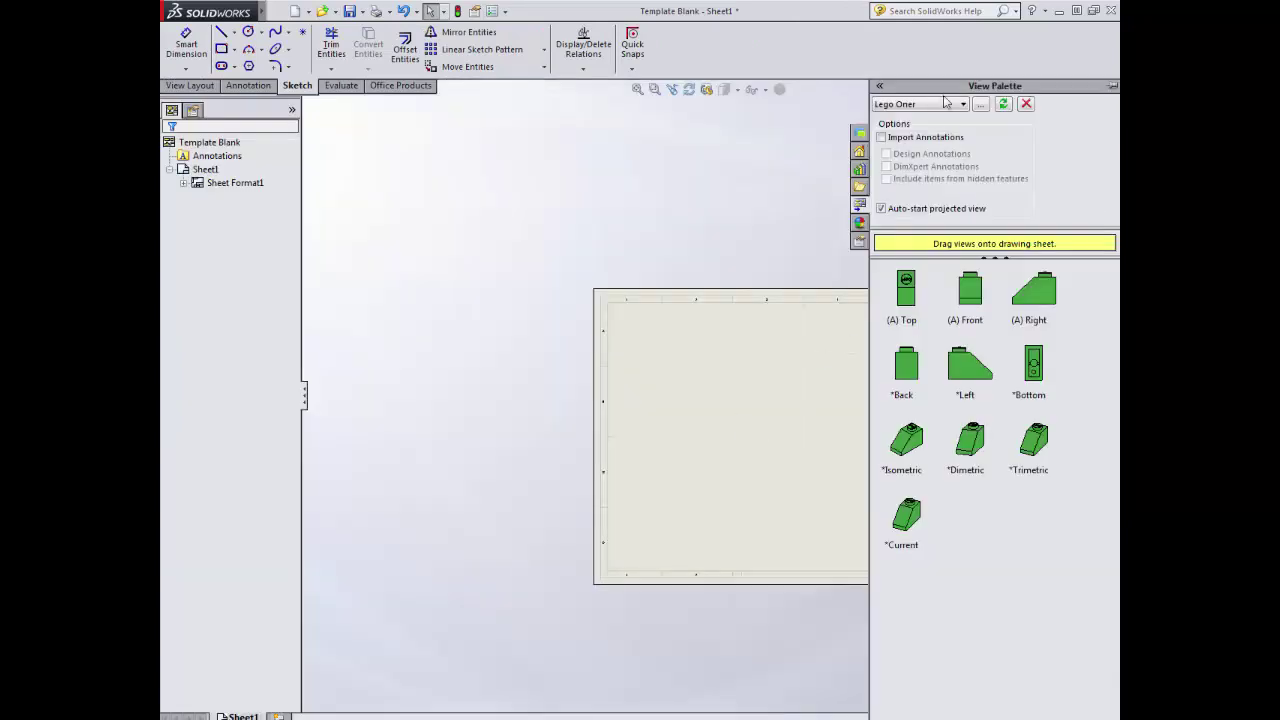
{"action": "left_click", "coordinate": [964, 105]}
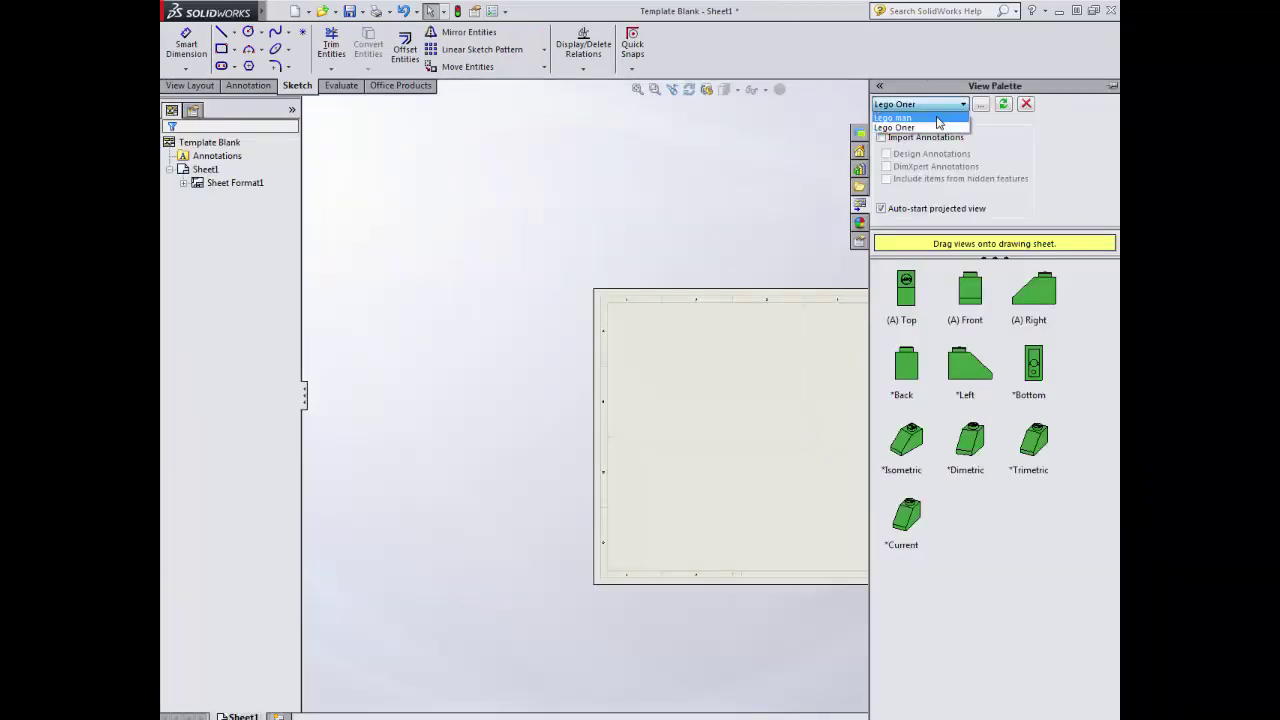
{"action": "left_click", "coordinate": [937, 118]}
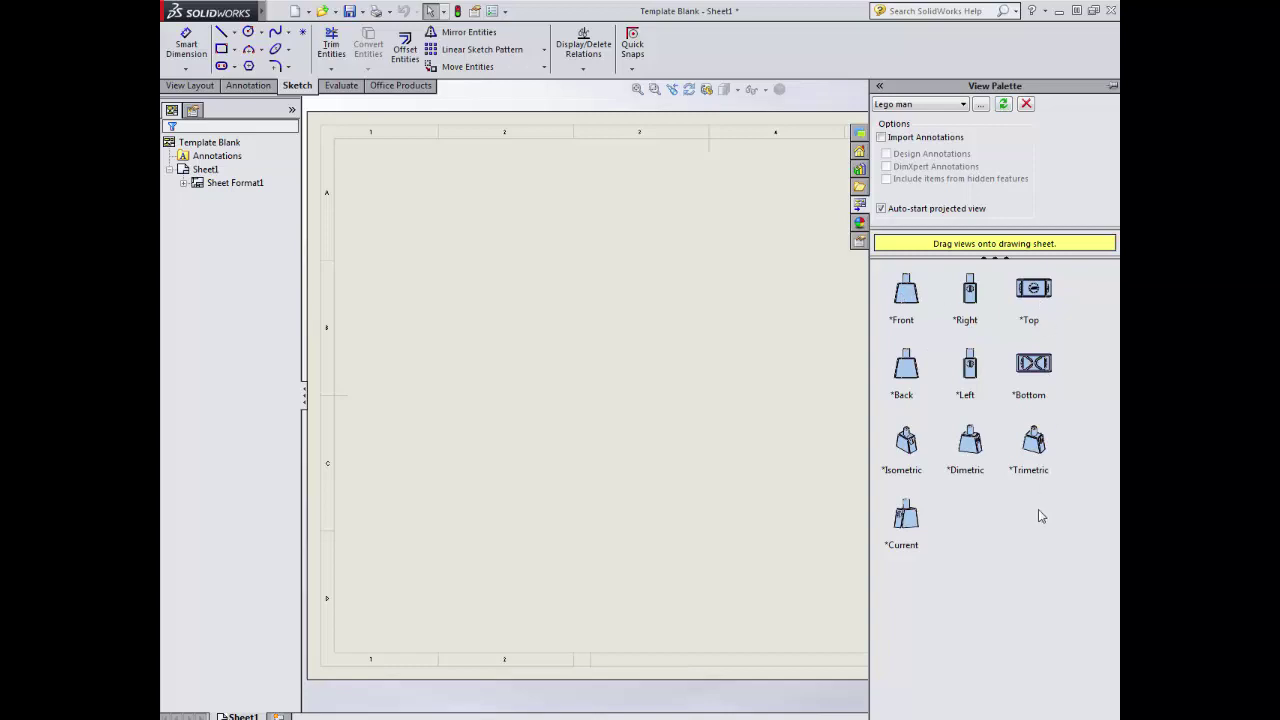
{"action": "left_click_drag", "start_coordinate": [899, 315], "coordinate": [494, 466]}
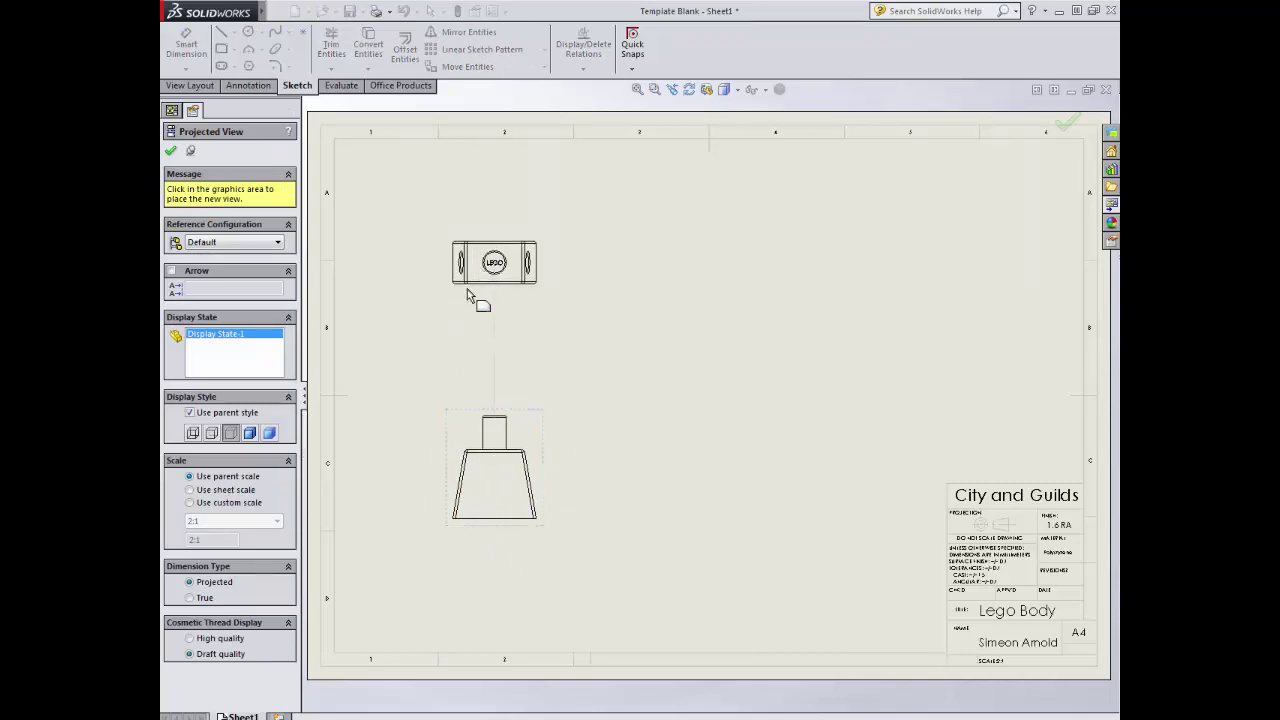
{"action": "left_click", "coordinate": [470, 465]}
{"action": "left_click", "coordinate": [700, 470]}
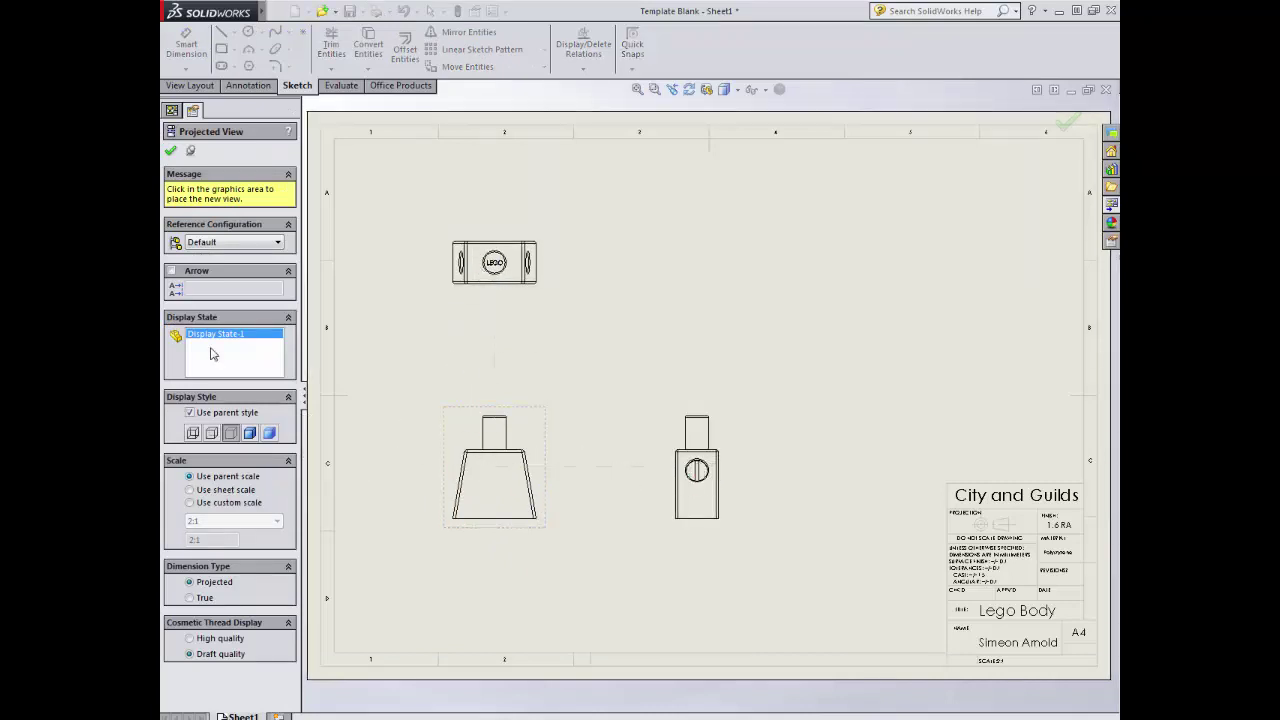
{"action": "left_click", "coordinate": [171, 152]}
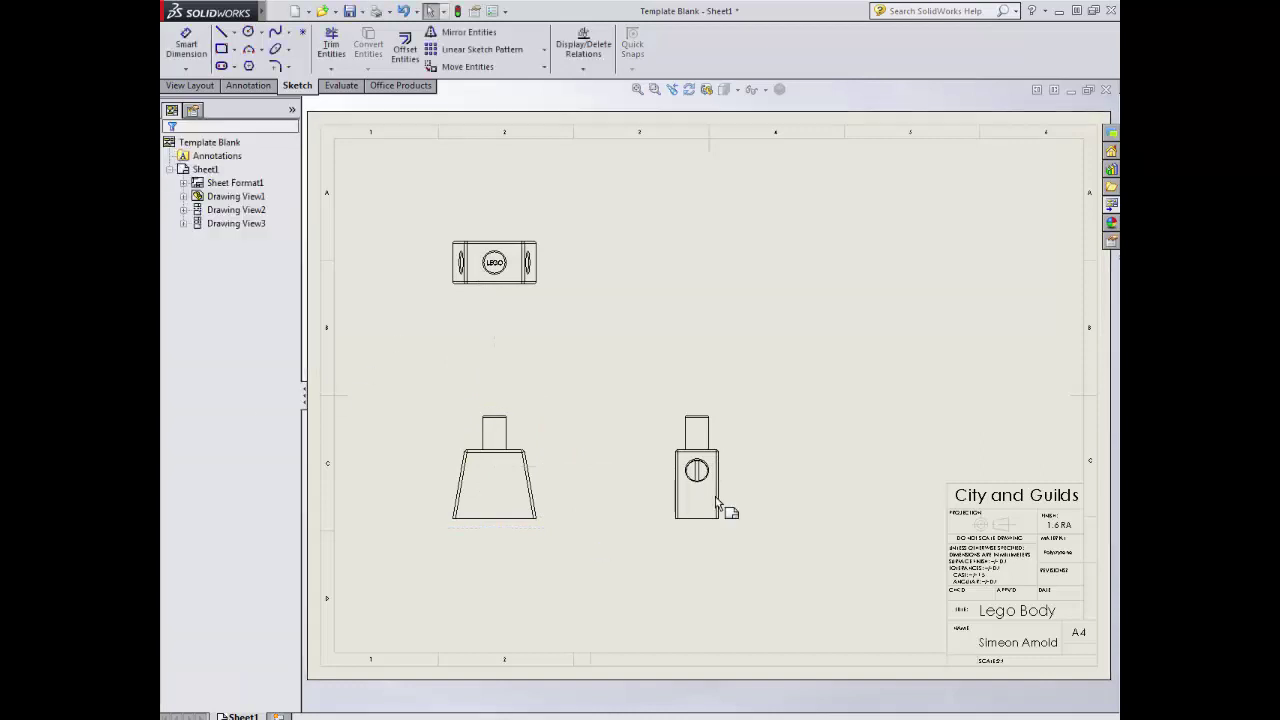
{"action": "left_click", "coordinate": [535, 436]}
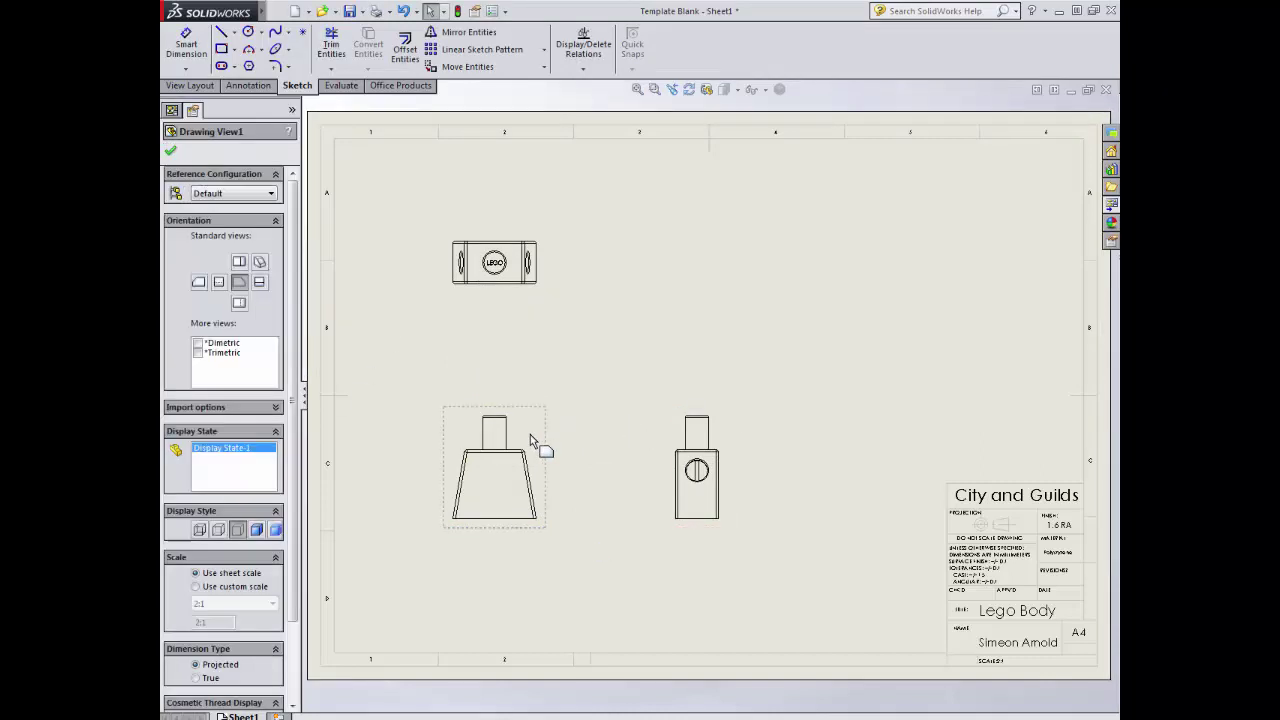
- Show hidden lines dashed on the front view and try custom scales 1:1, 1:5, 2:1 and 5:1
{"action": "left_click", "coordinate": [218, 535]}
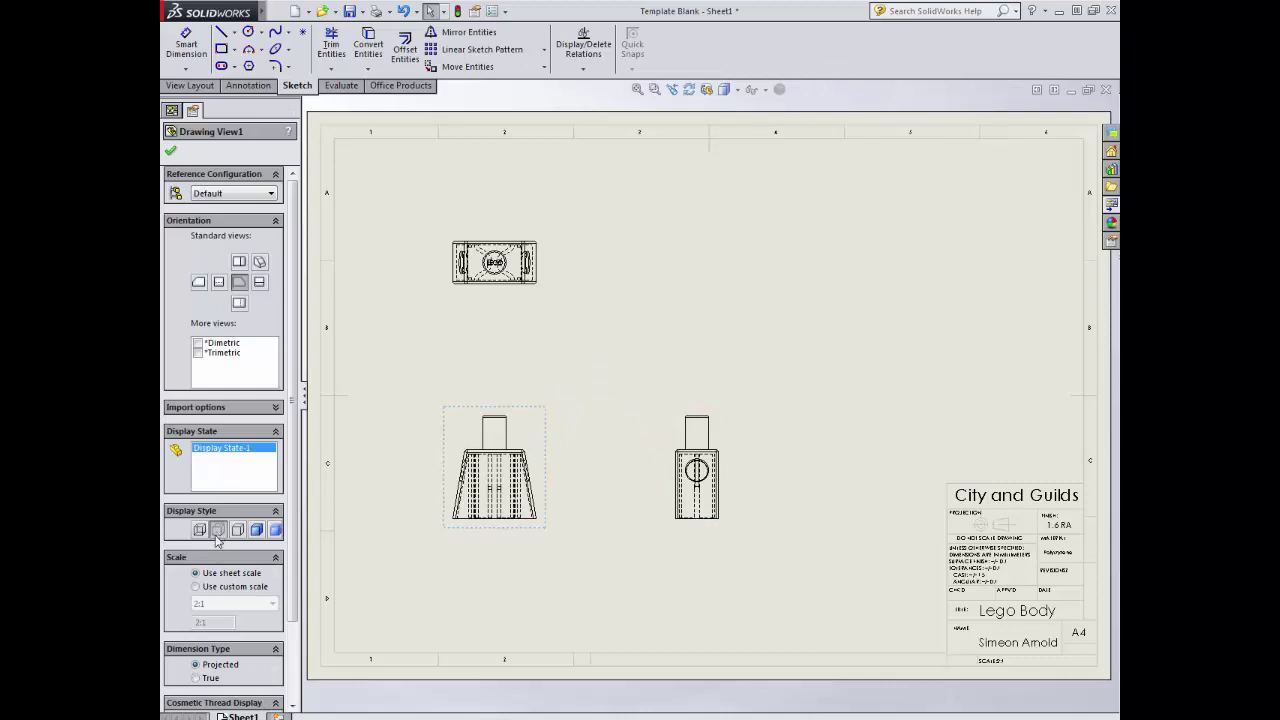
{"action": "left_click", "coordinate": [197, 586]}
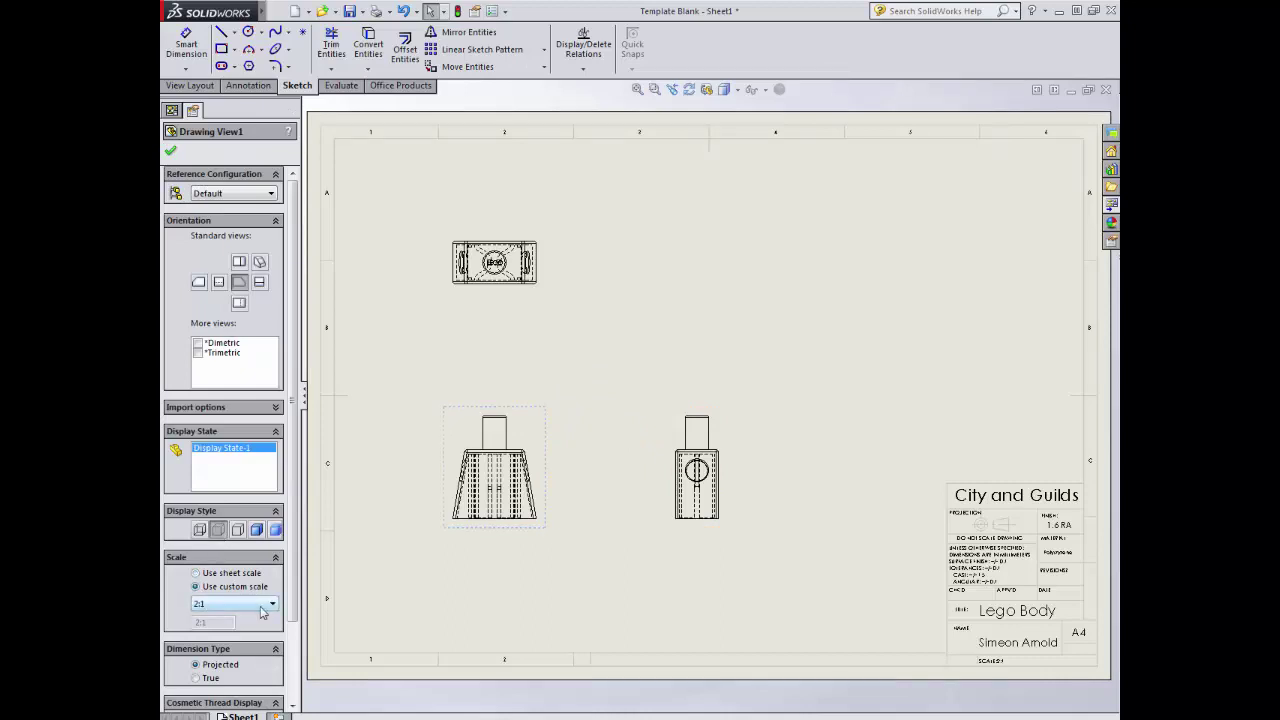
{"action": "left_click", "coordinate": [271, 603]}
{"action": "left_click", "coordinate": [244, 636]}
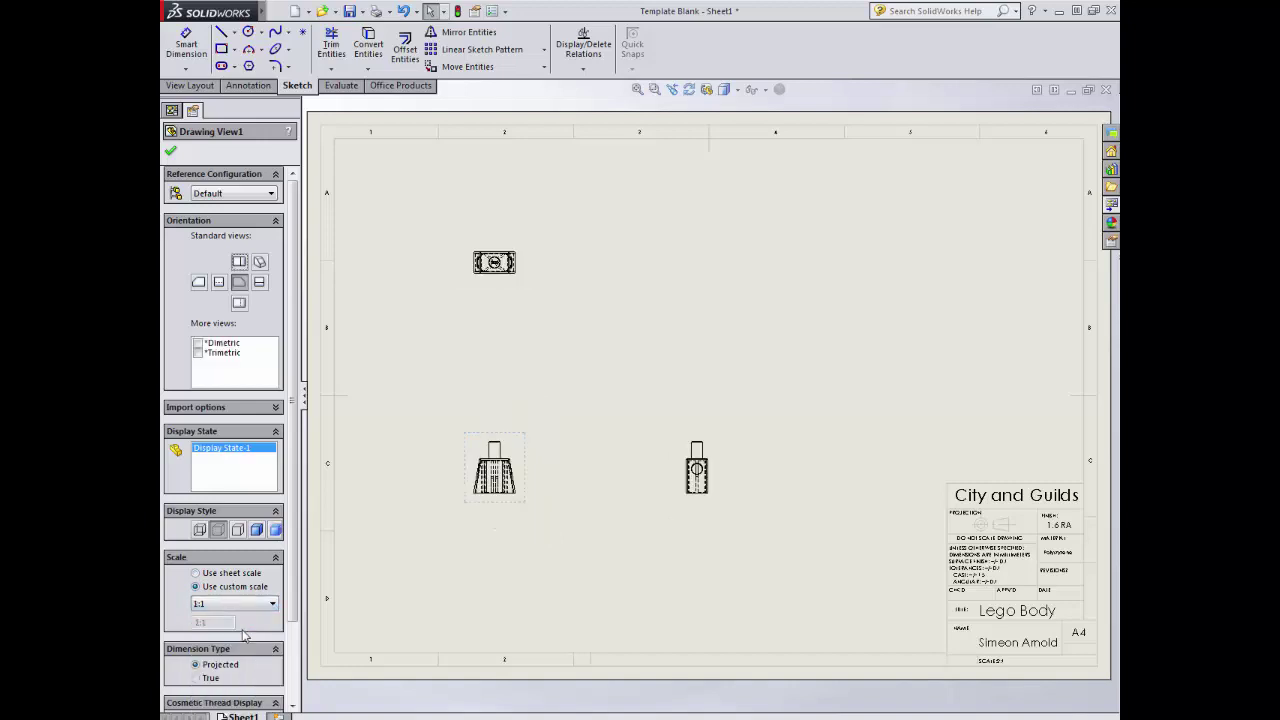
{"action": "left_click", "coordinate": [271, 604]}
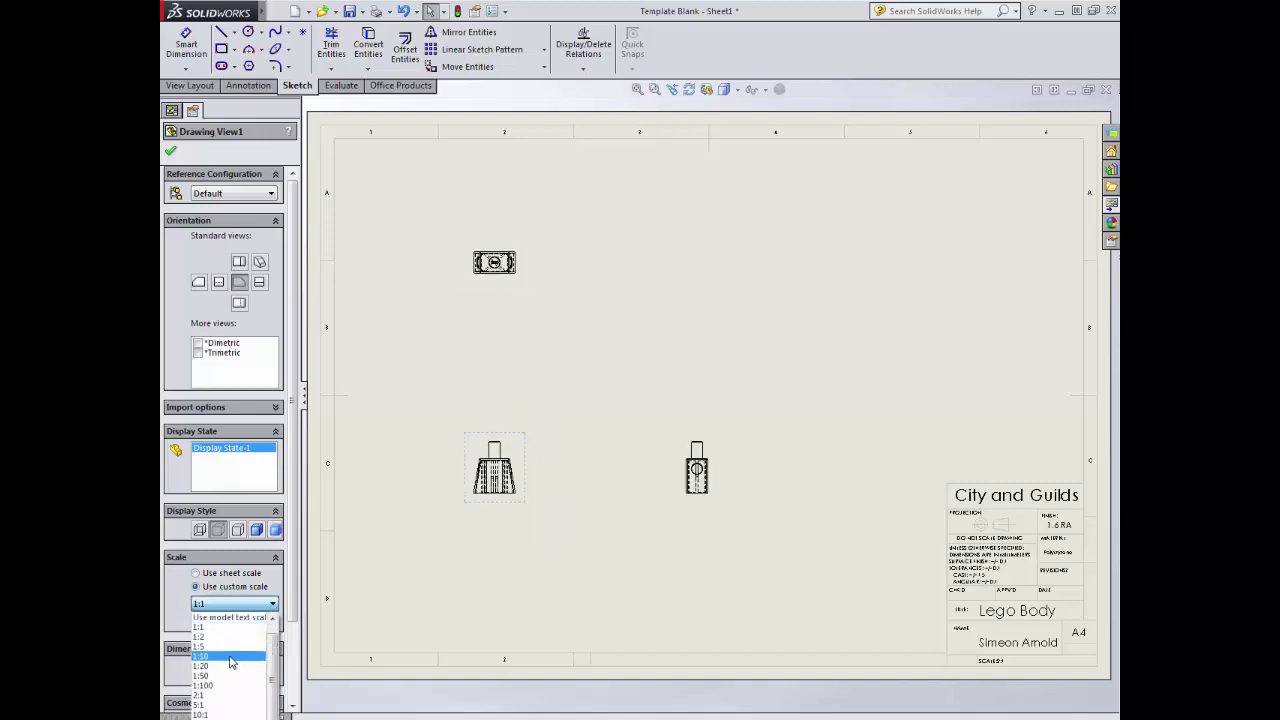
{"action": "left_click", "coordinate": [231, 647]}
{"action": "left_click", "coordinate": [271, 604]}
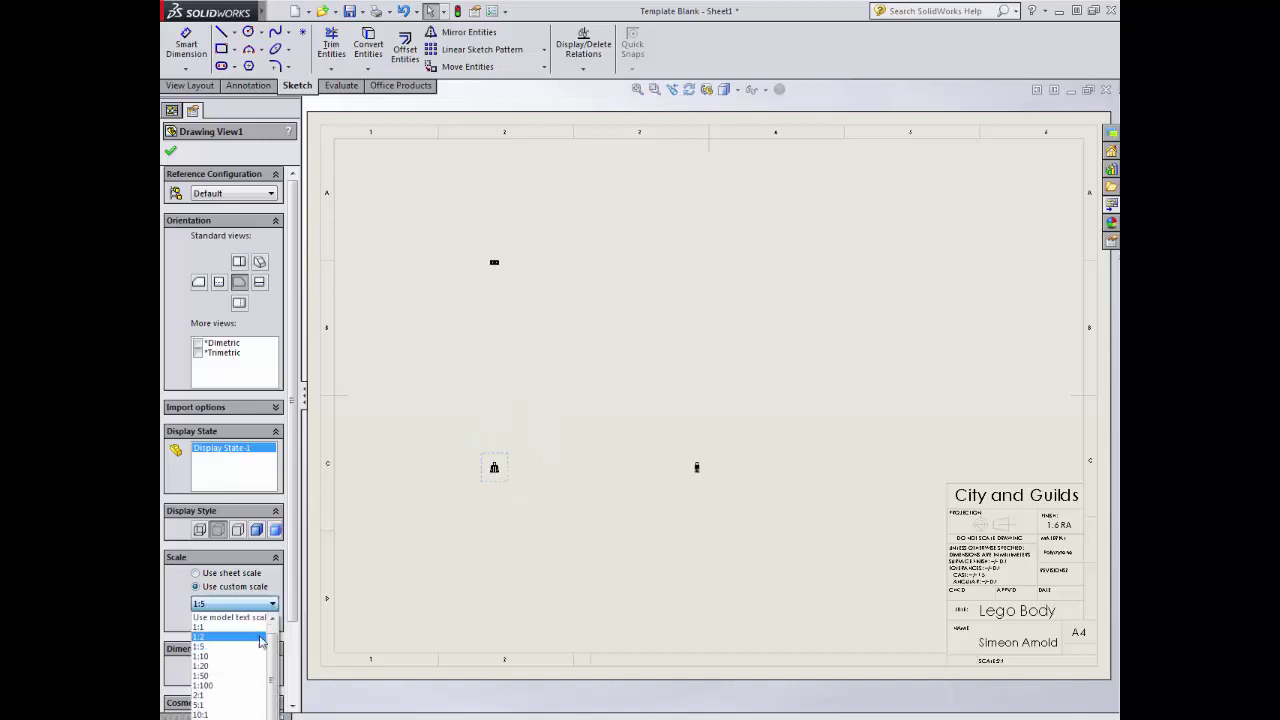
{"action": "left_click", "coordinate": [217, 695]}
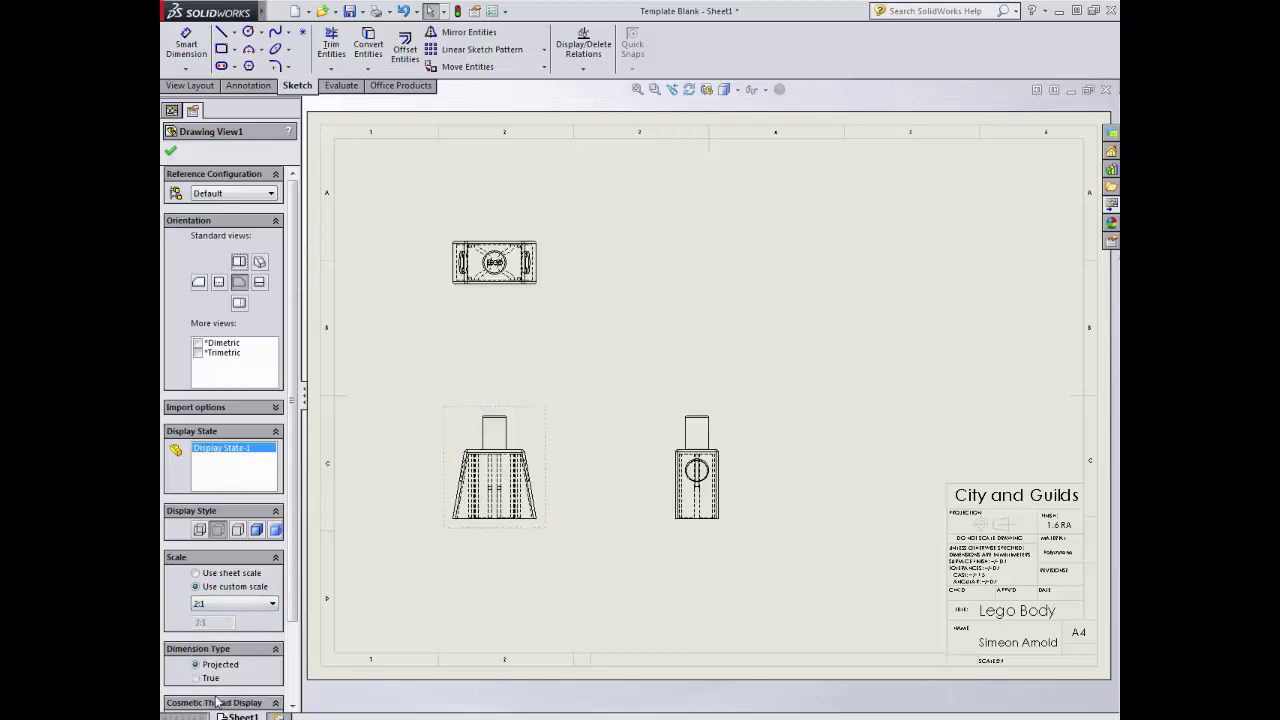
{"action": "left_click", "coordinate": [271, 605]}
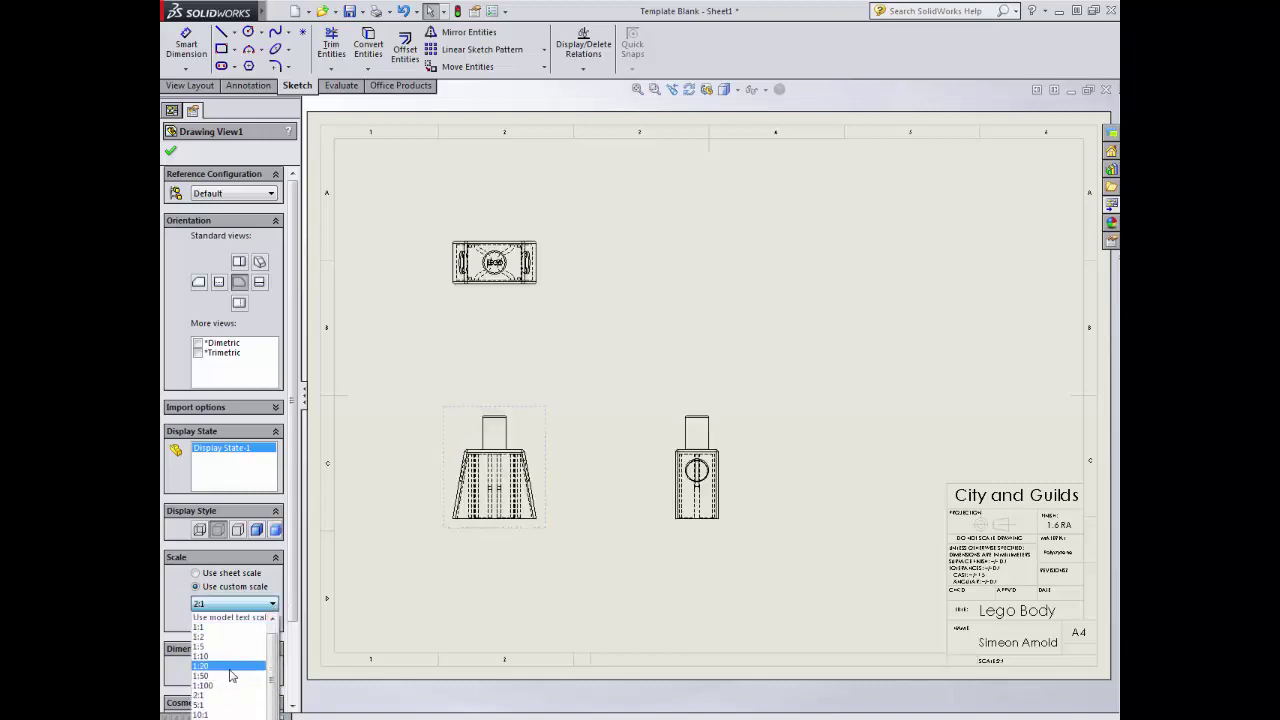
{"action": "left_click", "coordinate": [219, 704]}
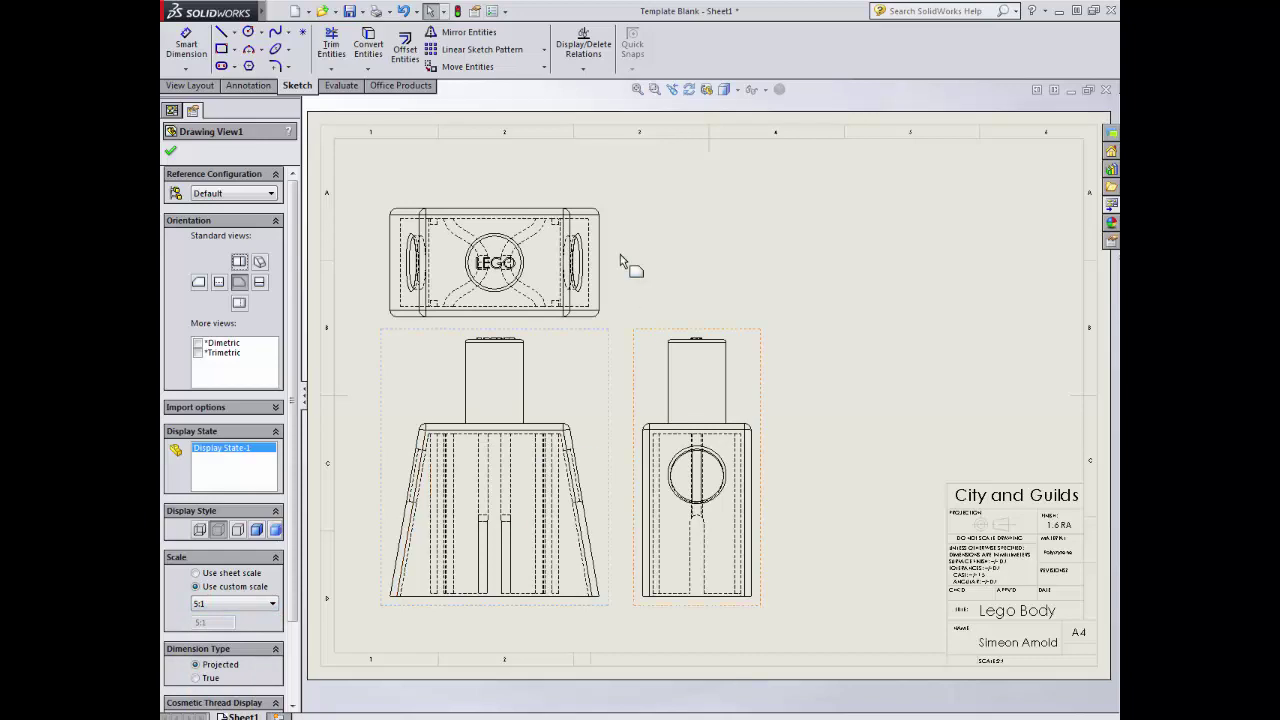
- Reposition the top and side views, then set side and front views to custom 2:1
{"action": "left_click_drag", "start_coordinate": [612, 262], "coordinate": [620, 238]}
{"action": "left_click", "coordinate": [748, 440]}
{"action": "left_click_drag", "start_coordinate": [790, 450], "coordinate": [820, 449]}
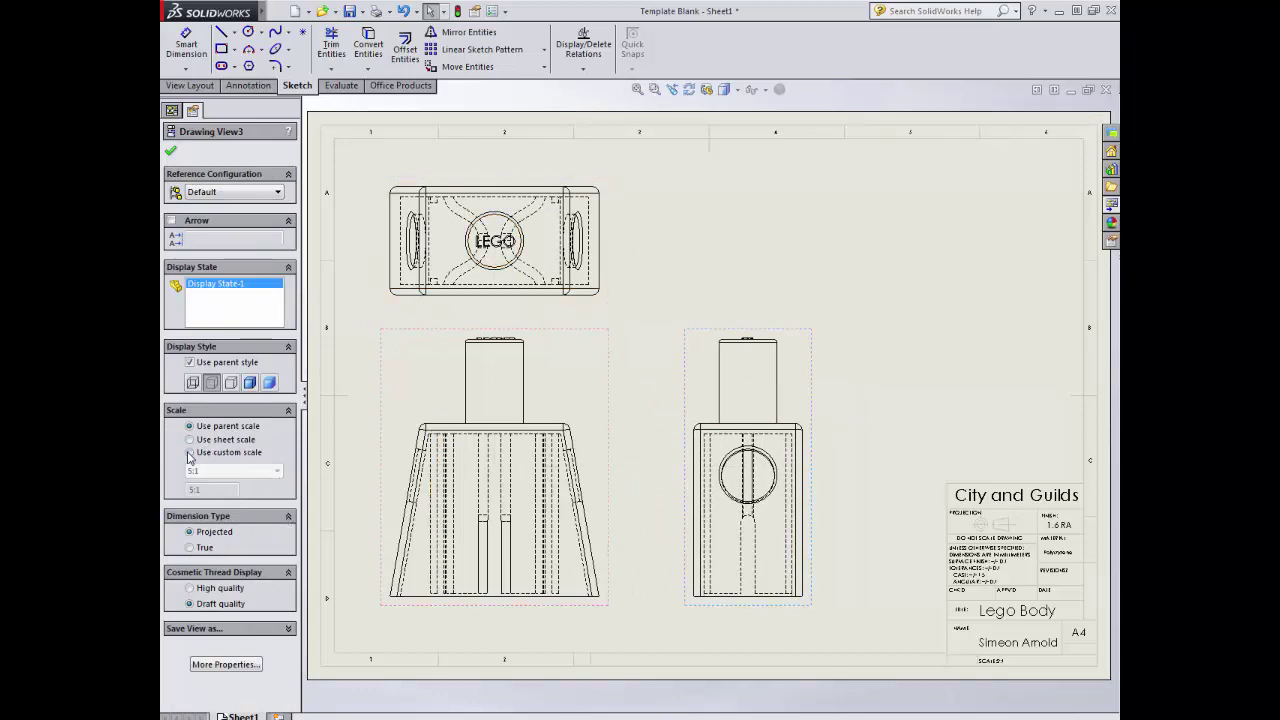
{"action": "left_click", "coordinate": [190, 453]}
{"action": "left_click", "coordinate": [276, 471]}
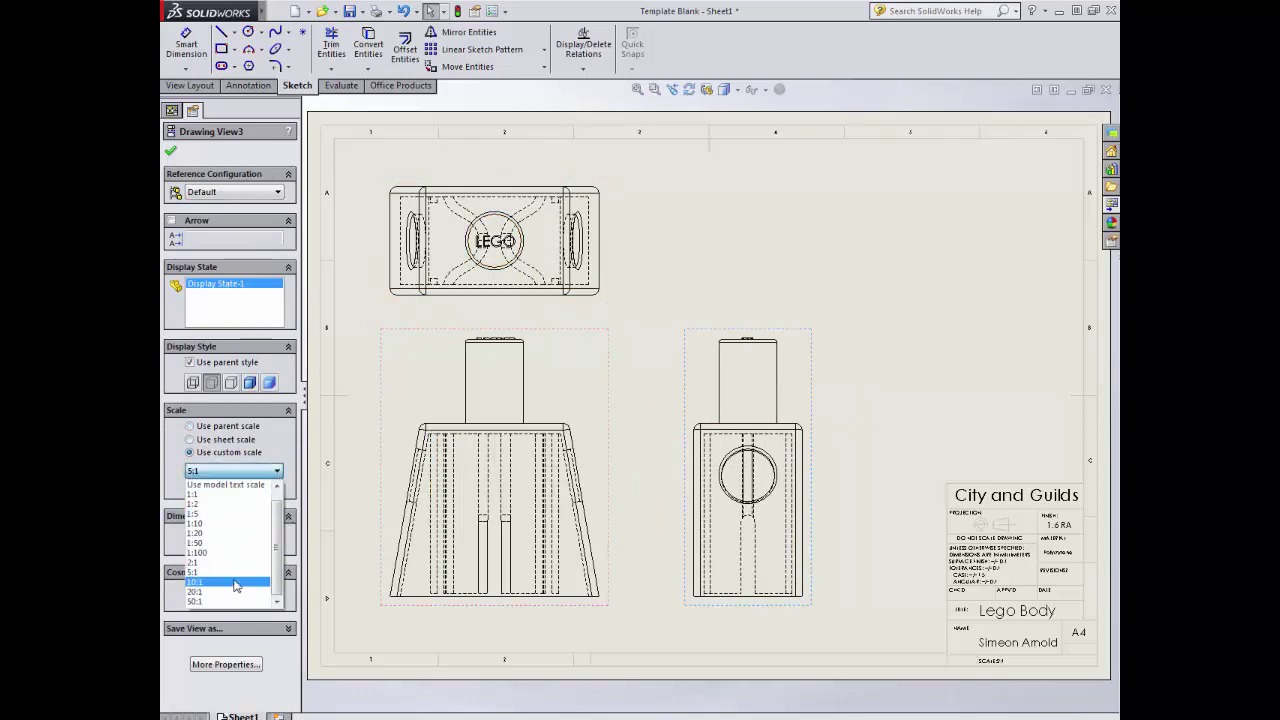
{"action": "left_click", "coordinate": [225, 562]}
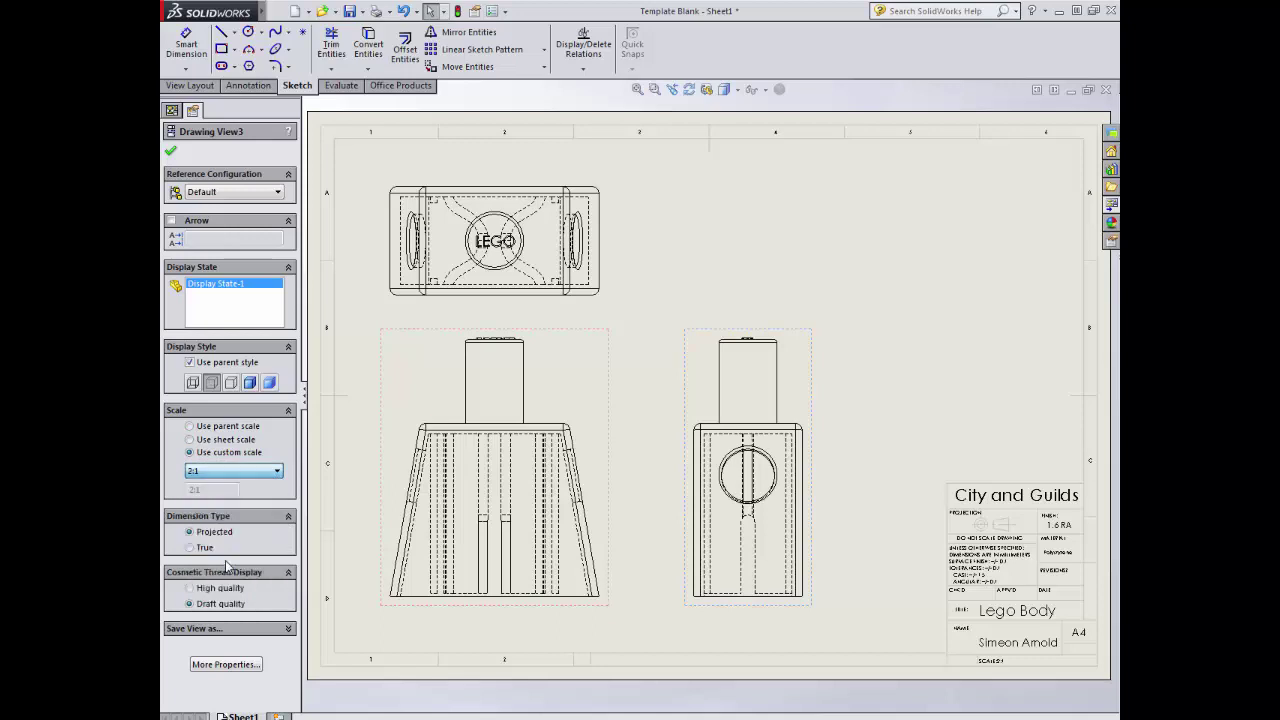
{"action": "left_click", "coordinate": [603, 357]}
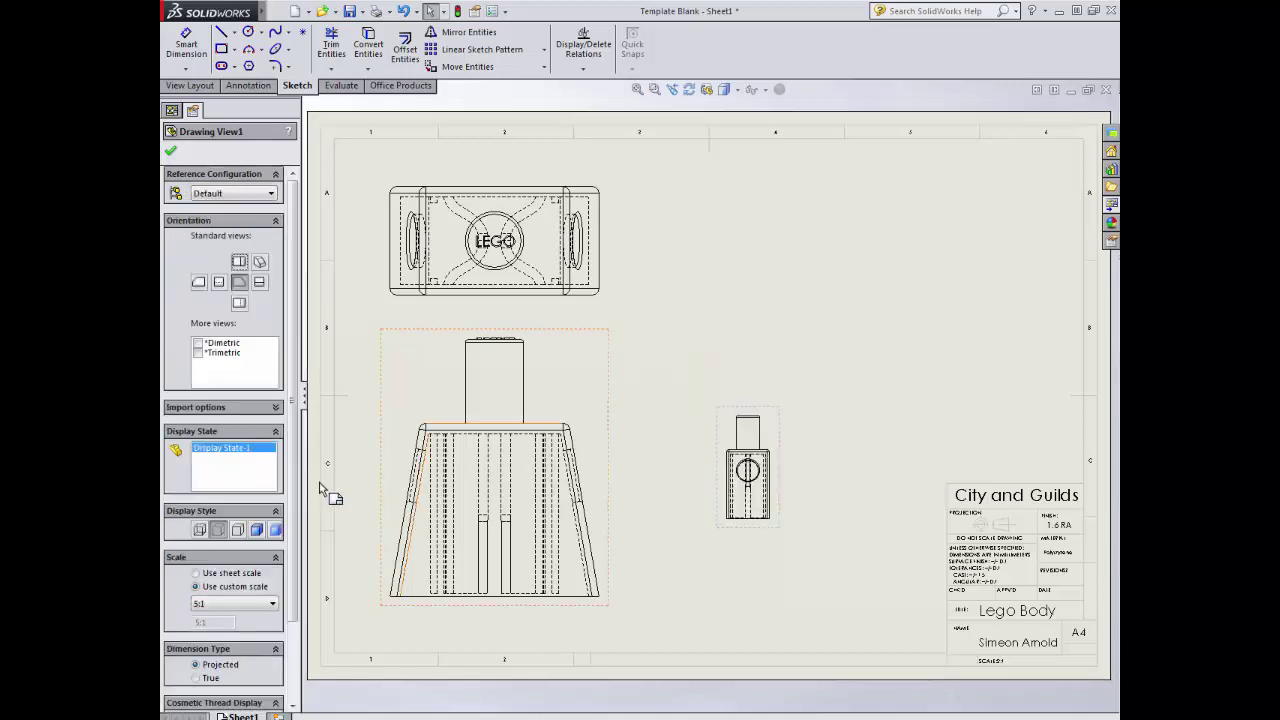
{"action": "left_click", "coordinate": [222, 604]}
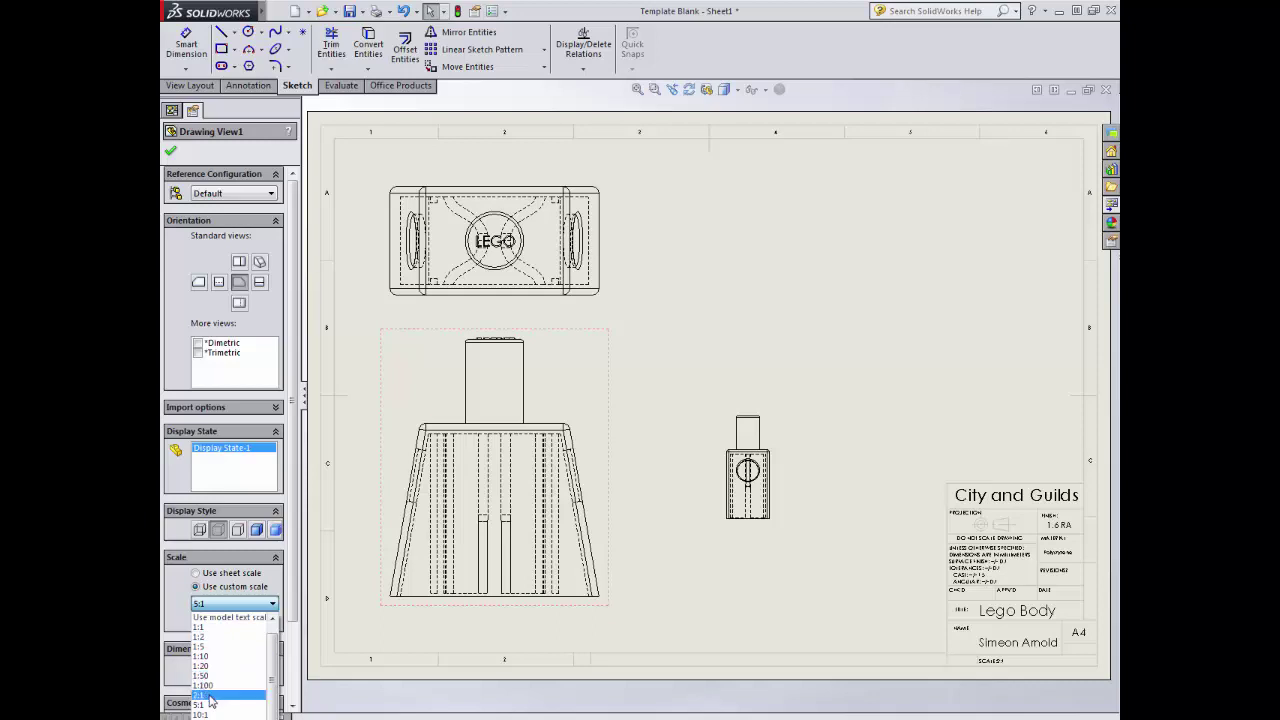
{"action": "left_click", "coordinate": [210, 695]}
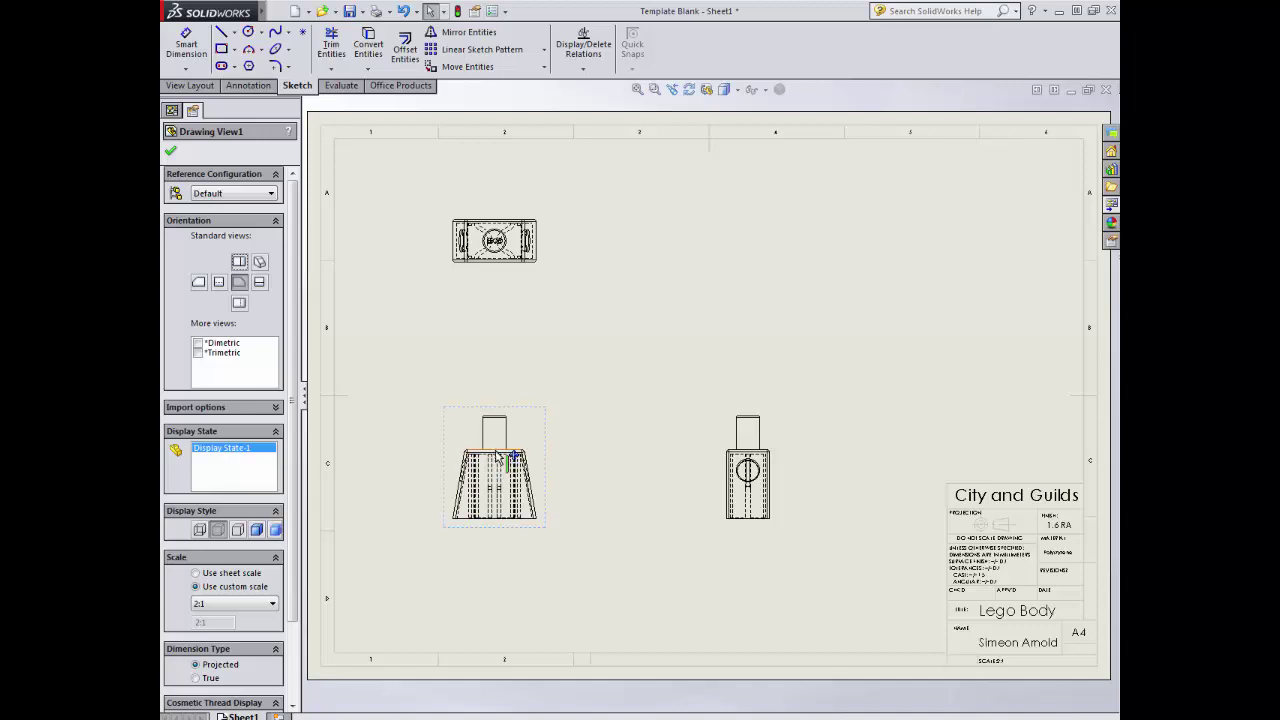
{"action": "left_click", "coordinate": [175, 151]}
- Add an isometric view at the sheet's upper right, displayed Shaded with Edges
{"action": "left_click", "coordinate": [1111, 206]}
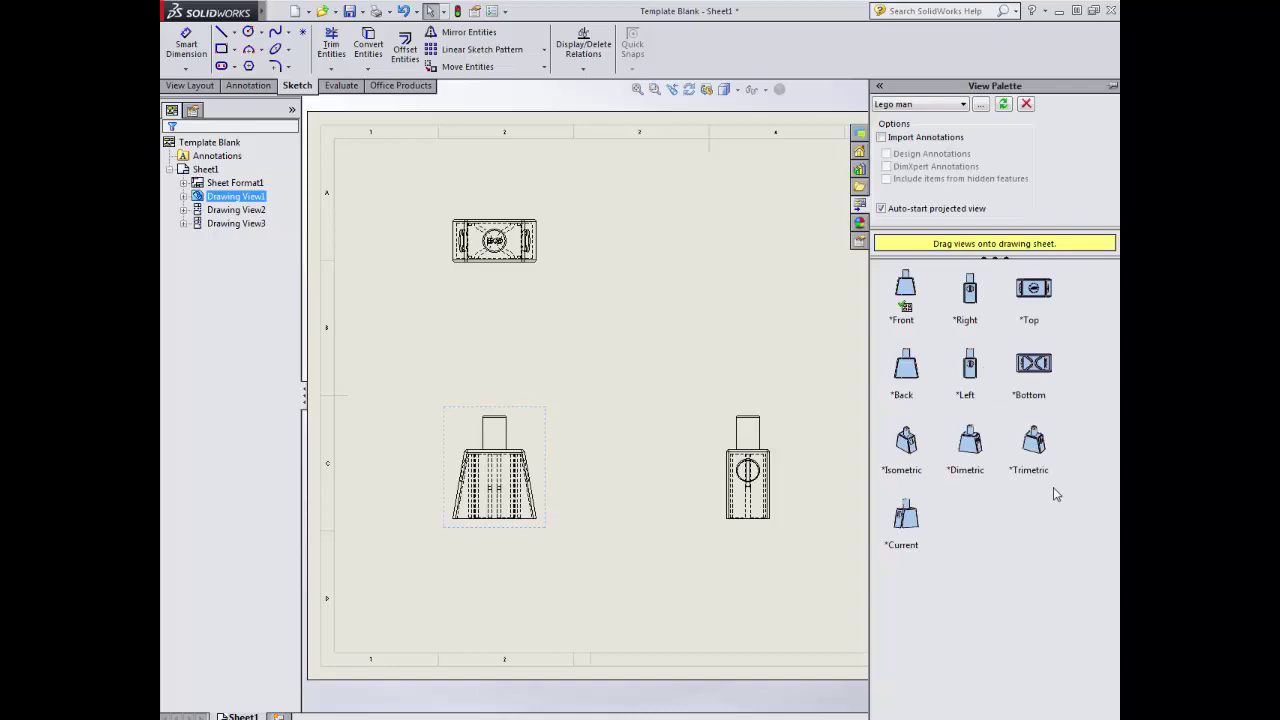
{"action": "mouse_move", "coordinate": [906, 442]}
{"action": "left_mouse_down"}
{"action": "mouse_move", "coordinate": [796, 312]}
{"action": "mouse_move", "coordinate": [942, 295]}
{"action": "mouse_move", "coordinate": [953, 268]}
{"action": "mouse_move", "coordinate": [945, 282]}
{"action": "left_mouse_up"}
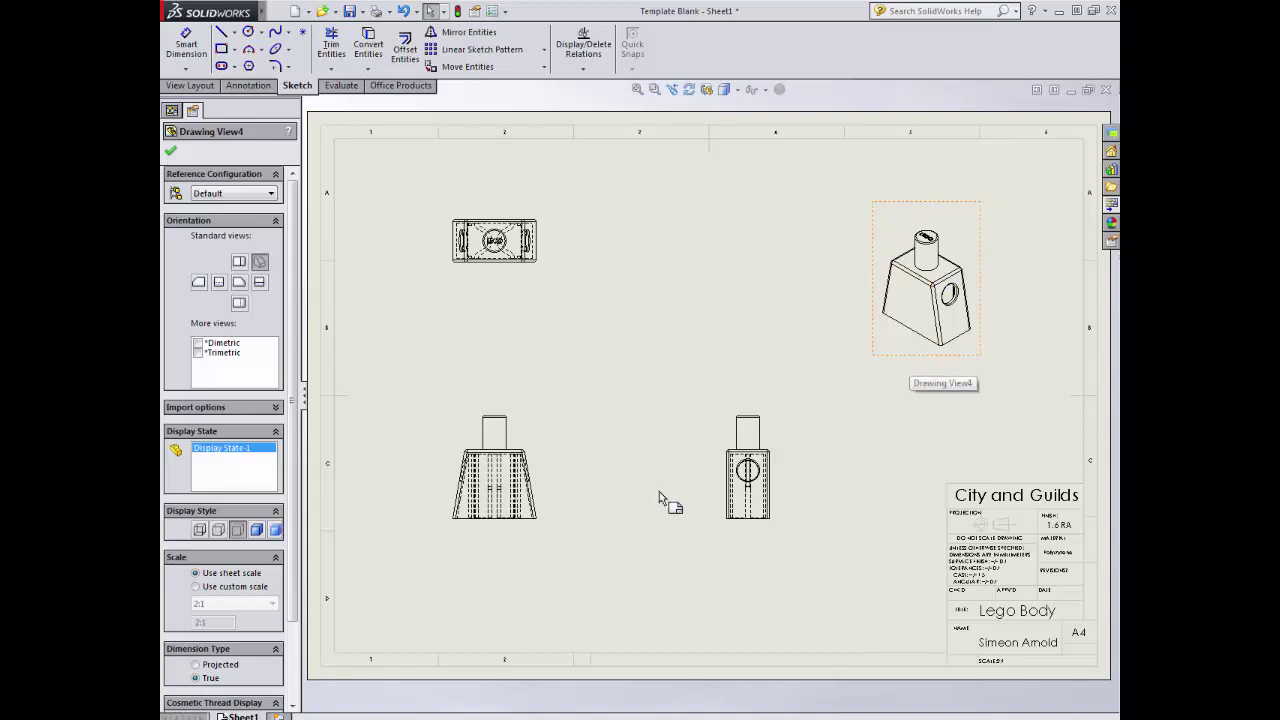
{"action": "left_click", "coordinate": [257, 530]}
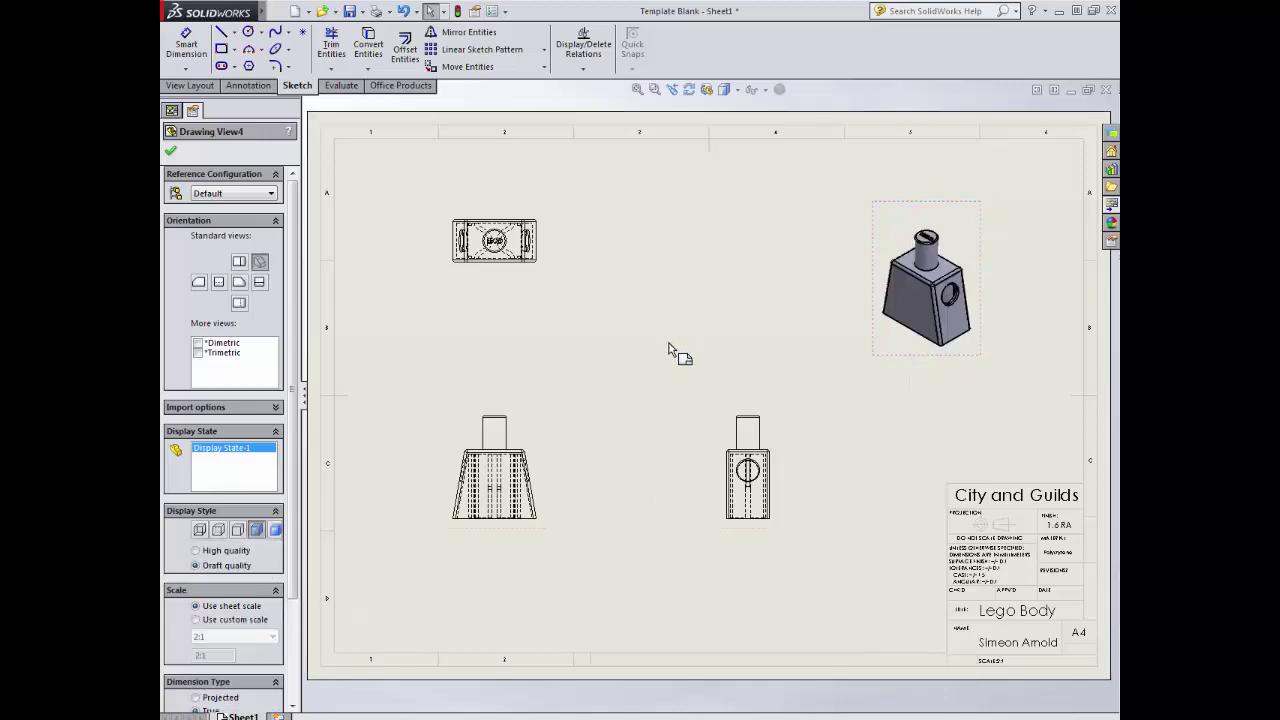
{"action": "left_click", "coordinate": [171, 151]}
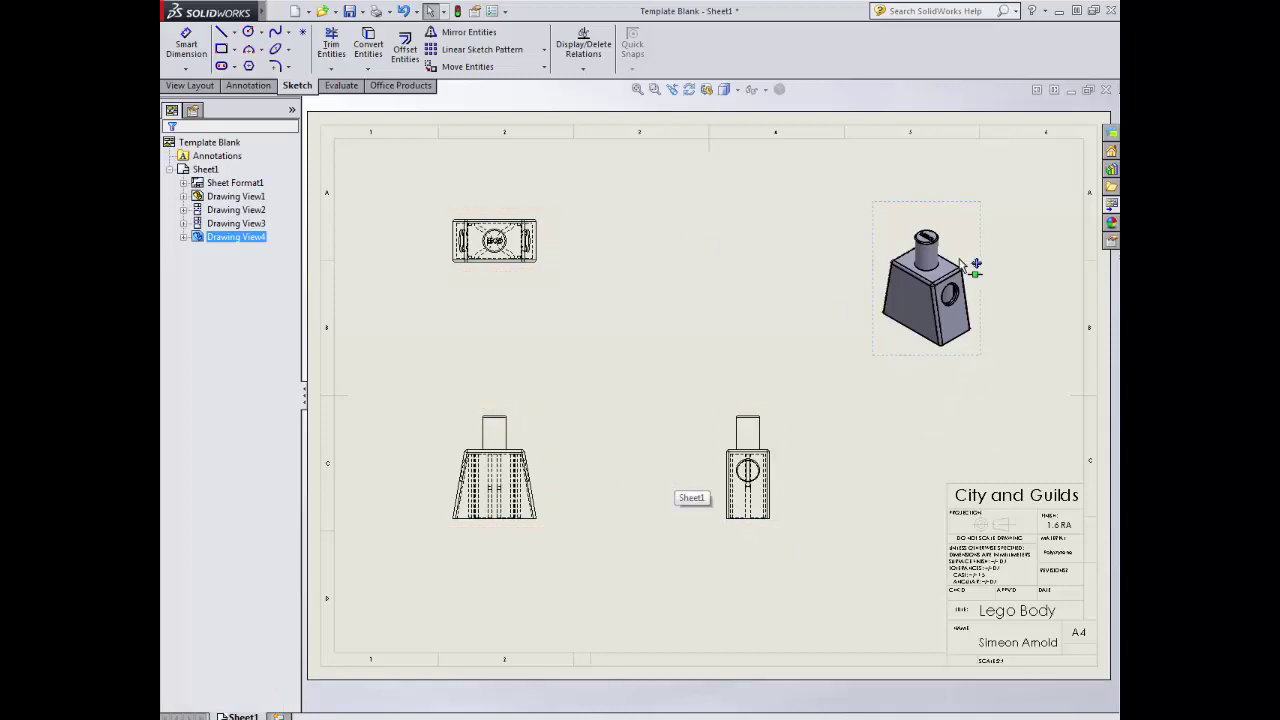
- Save the drawing as 'Lego man' and minimize its window
{"action": "left_click", "coordinate": [362, 12]}
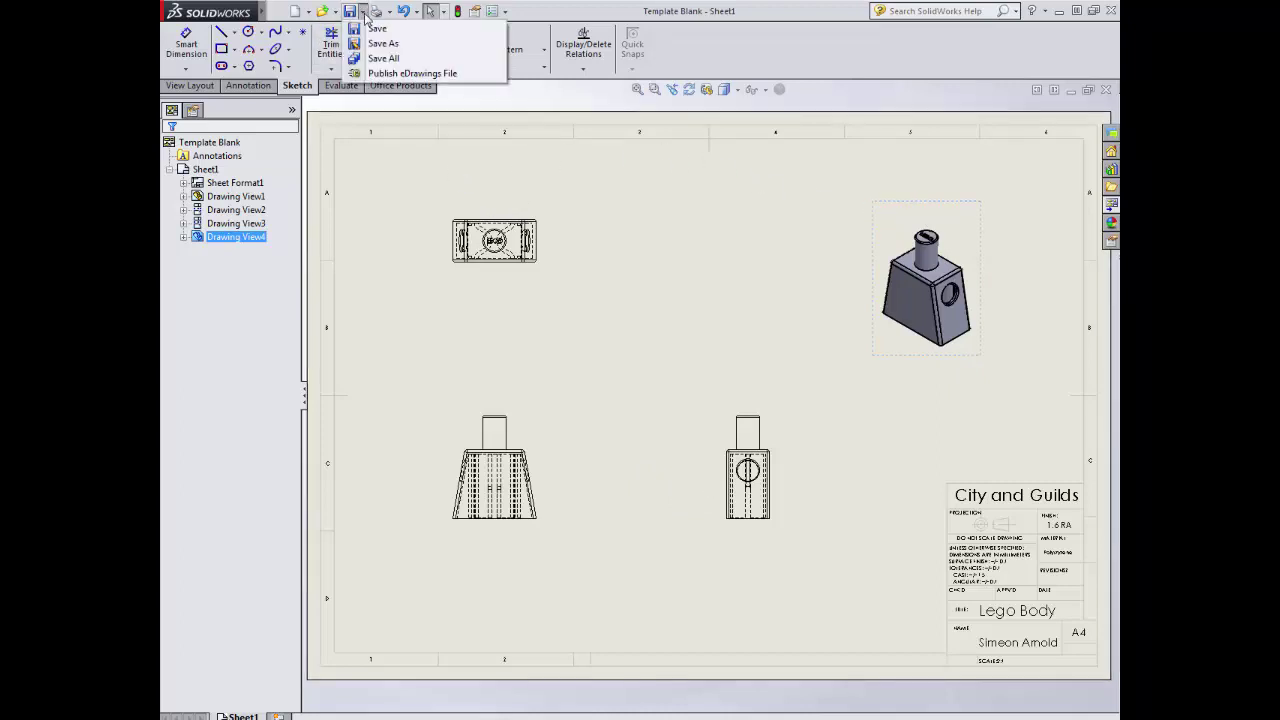
{"action": "left_click", "coordinate": [380, 44]}
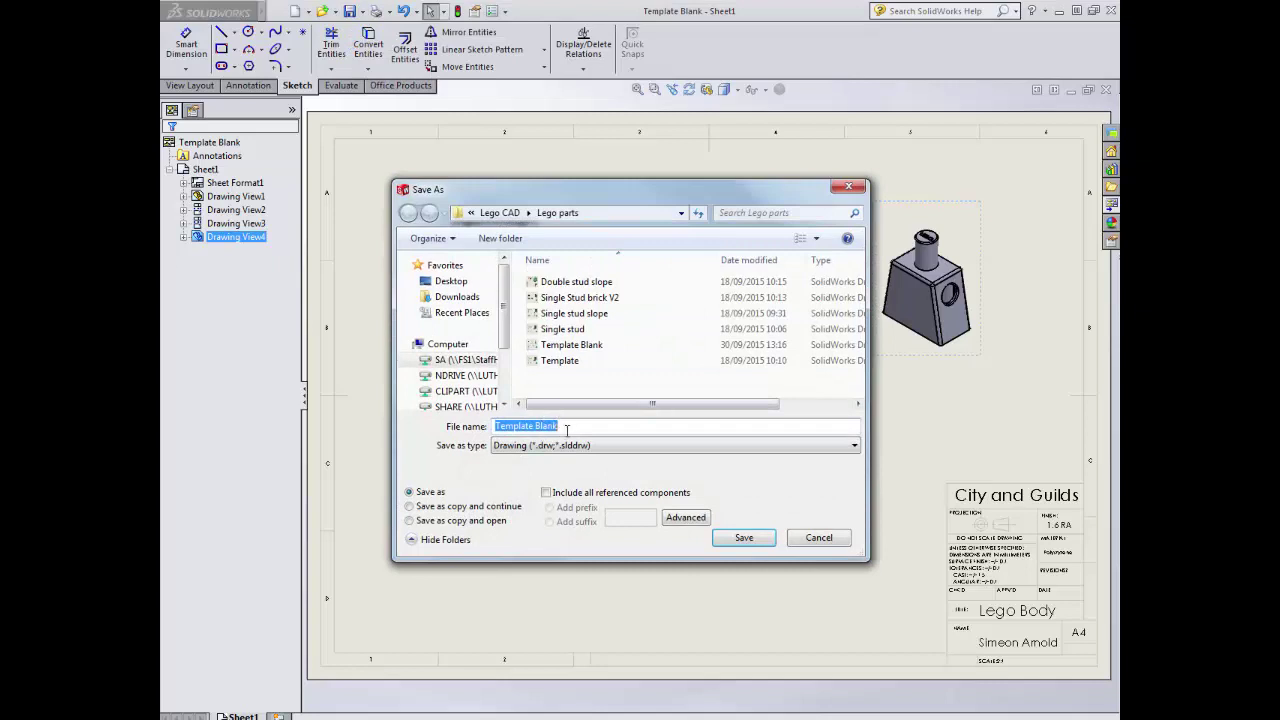
{"action": "type", "text": "Lego "}
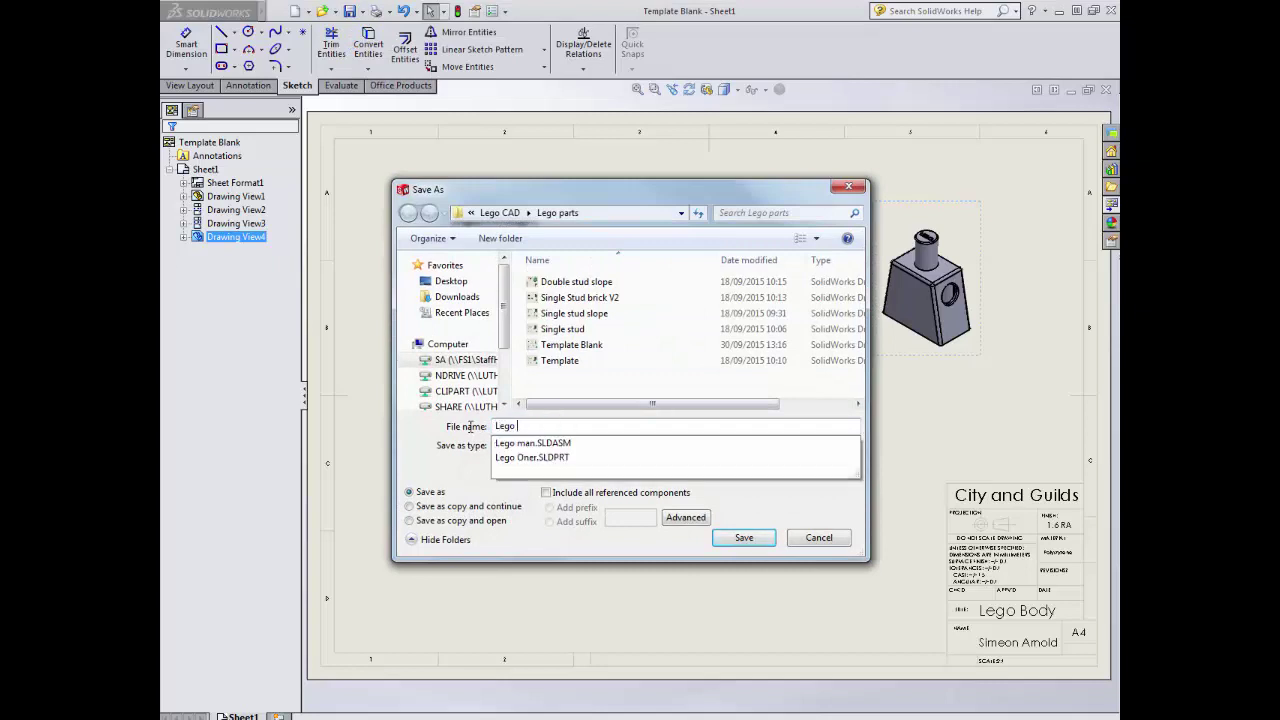
{"action": "type", "text": "man"}
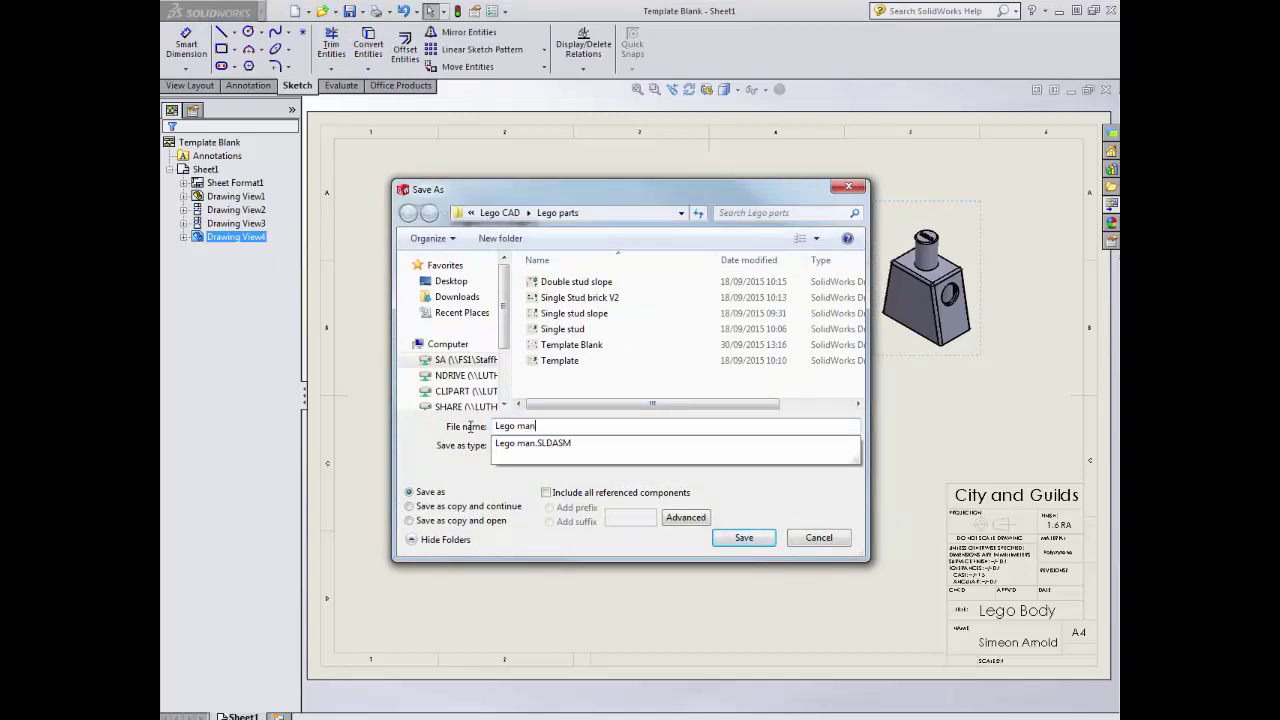
{"action": "left_click", "coordinate": [742, 538]}
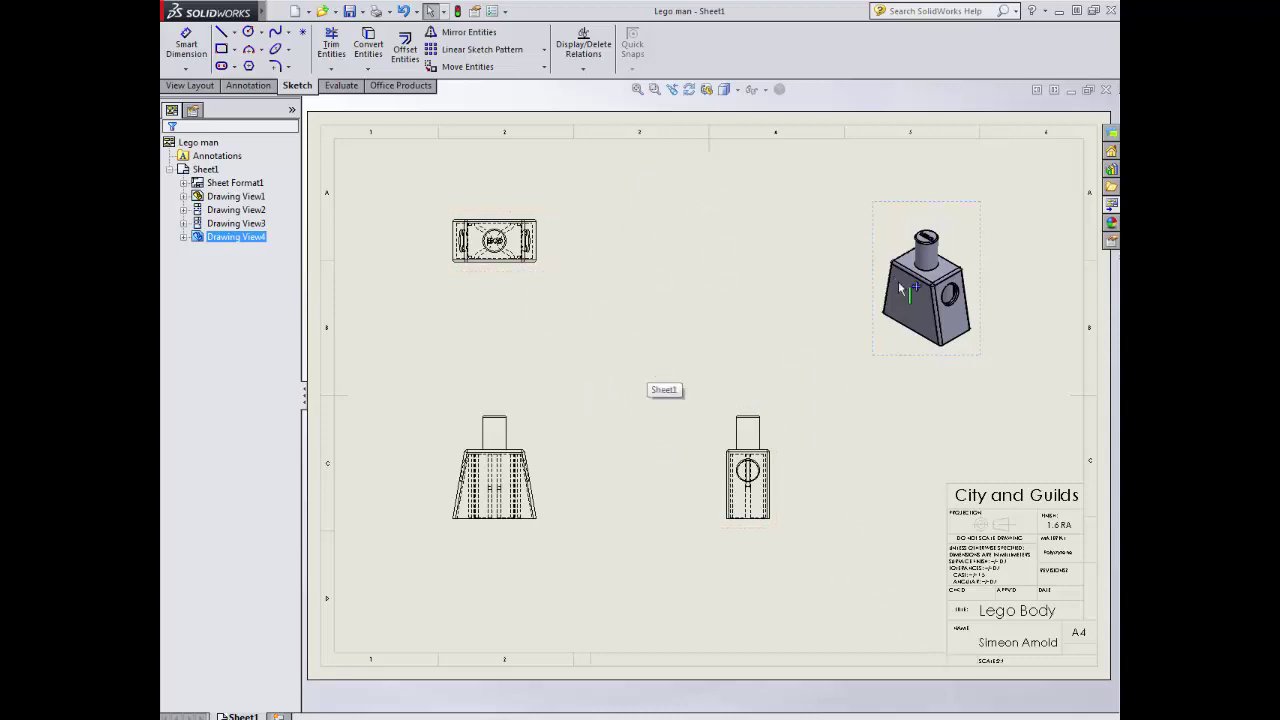
{"action": "left_click", "coordinate": [1071, 89]}
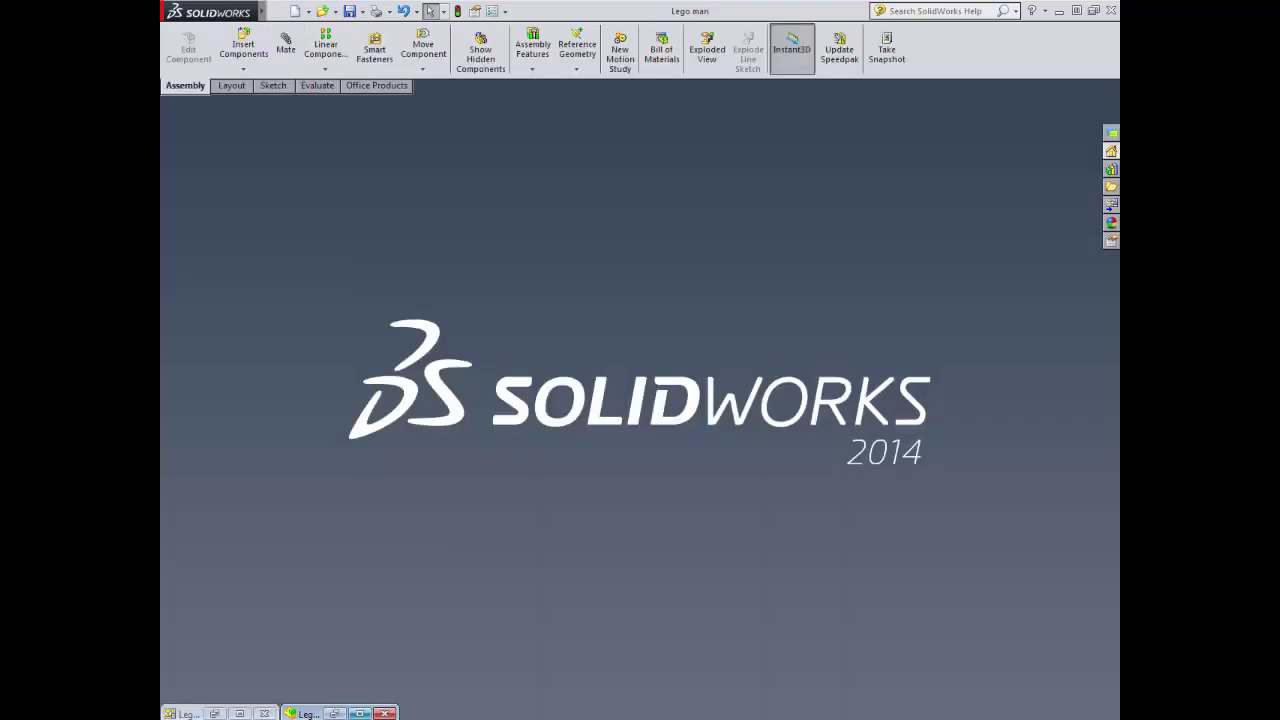
- Restore the assembly and browse to SHARE > CAD > Solid works > Legoman for a component
{"action": "left_click", "coordinate": [359, 713]}
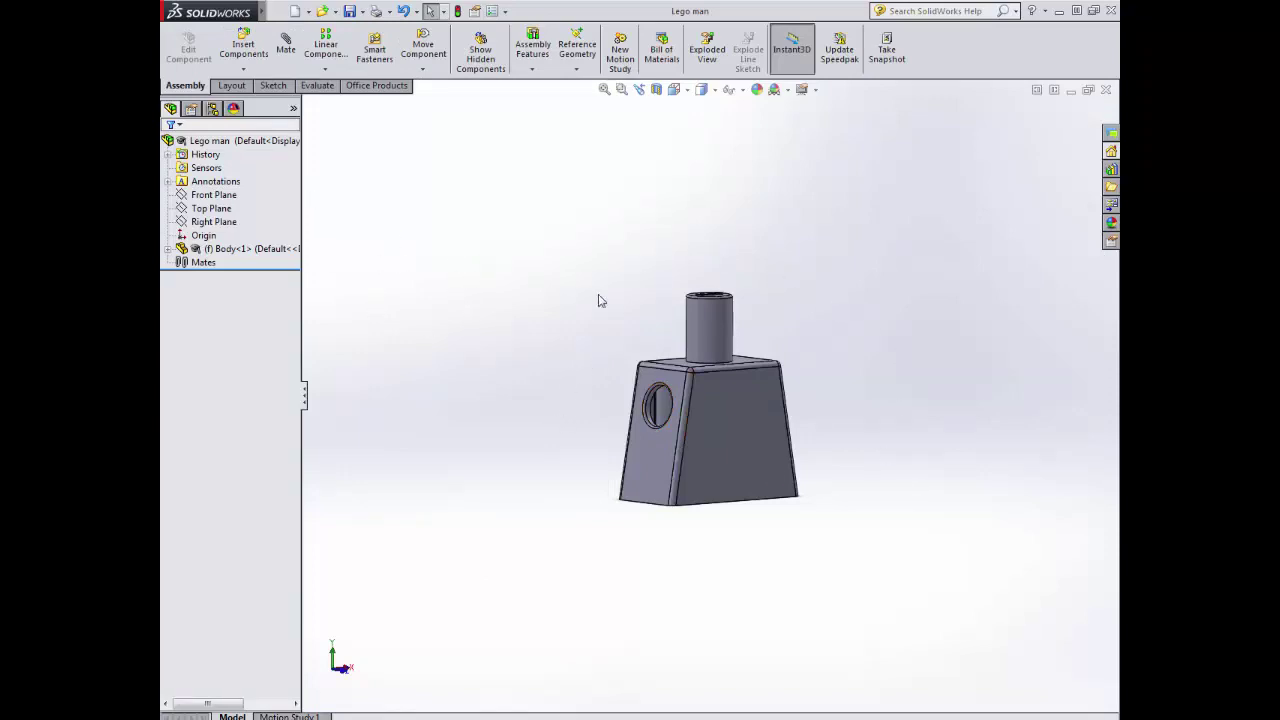
{"action": "left_click", "coordinate": [244, 45]}
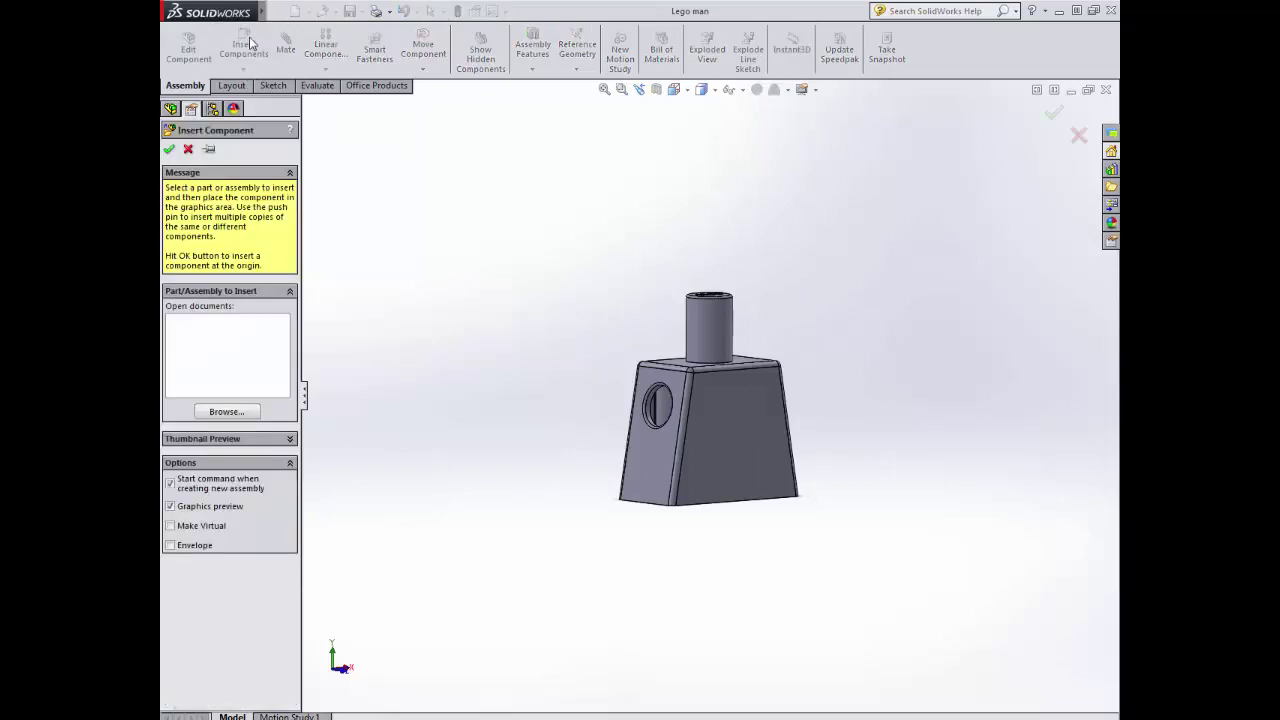
{"action": "left_click", "coordinate": [218, 416]}
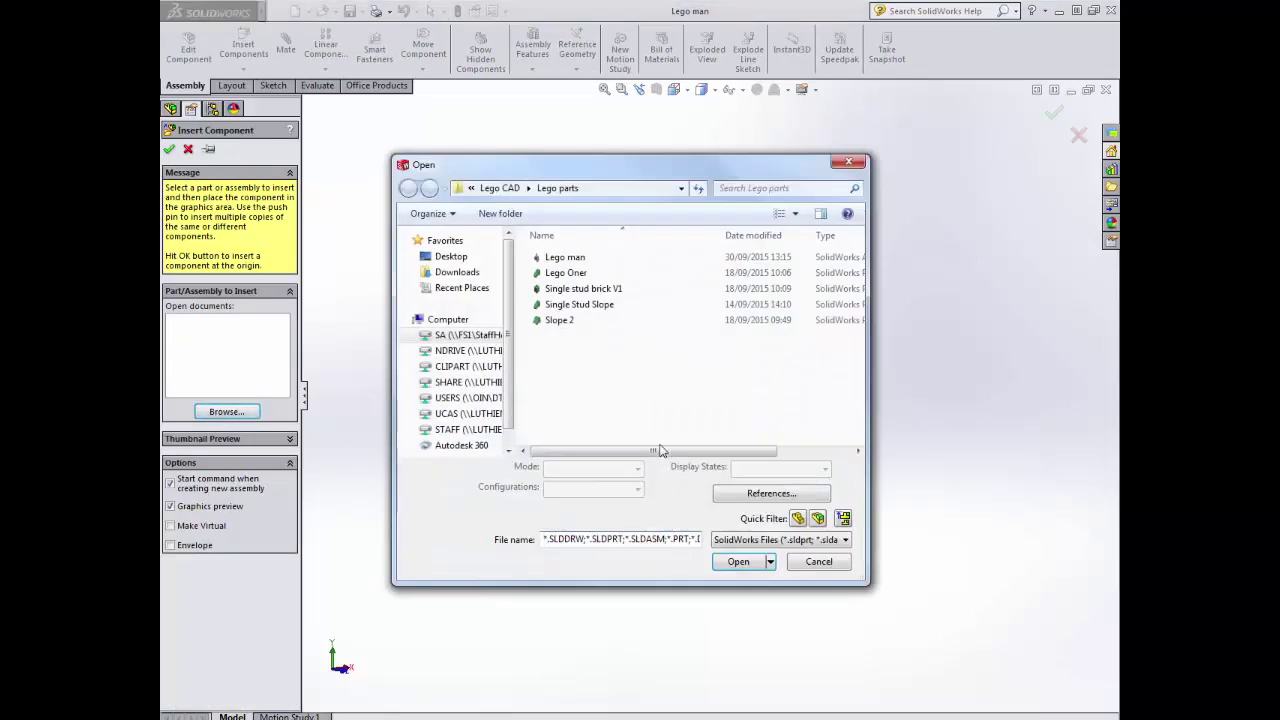
{"action": "left_click", "coordinate": [466, 382]}
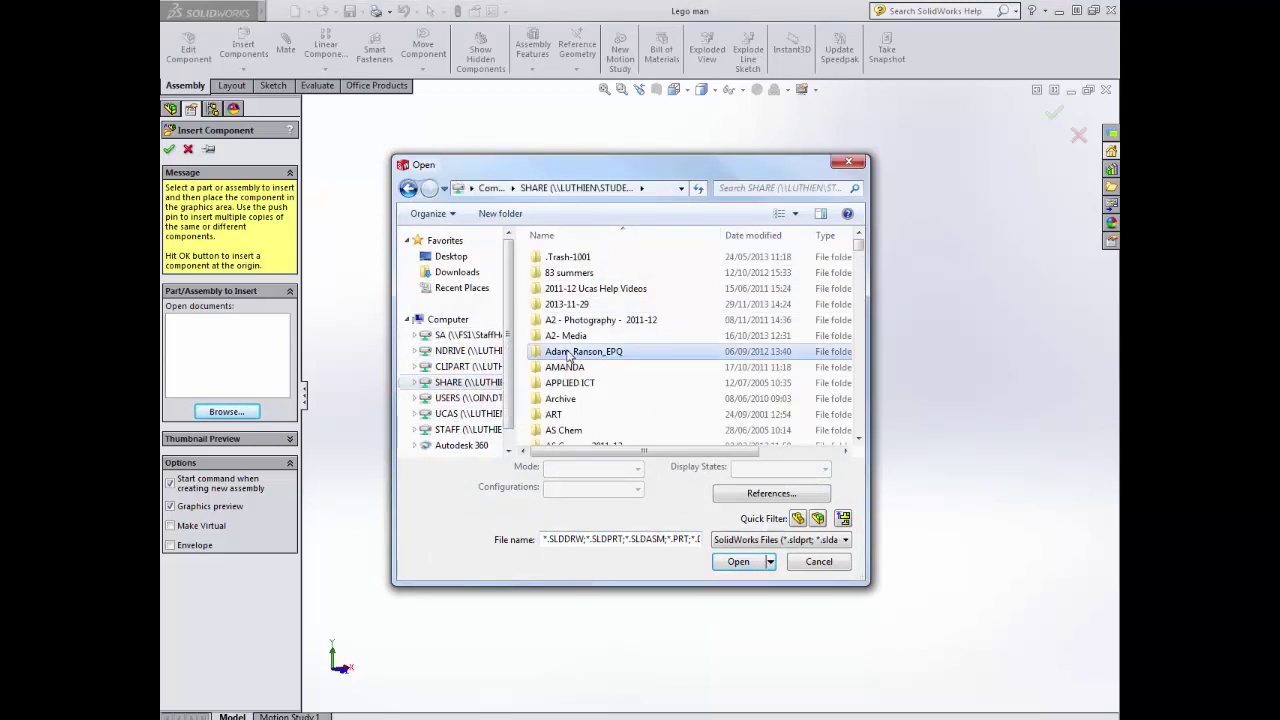
{"action": "scroll", "coordinate": [566, 350], "scroll_direction": "down", "scroll_amount": 5}
{"action": "double_click", "coordinate": [558, 253]}
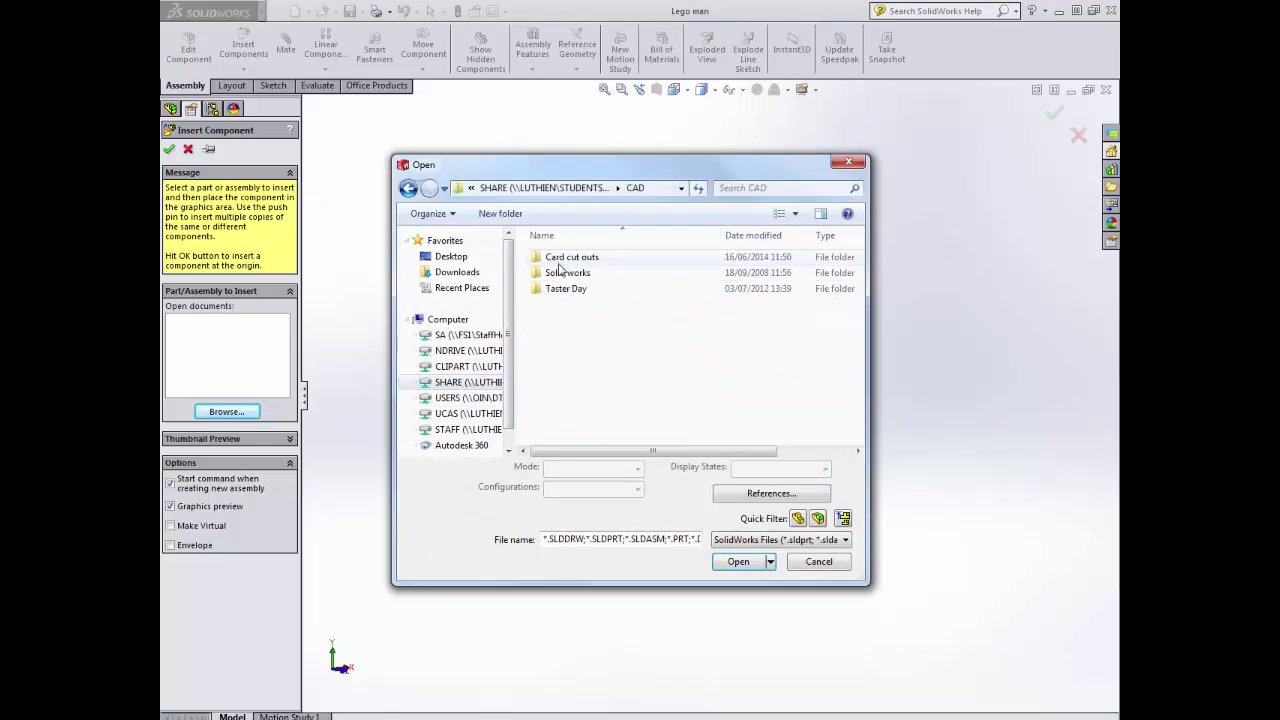
{"action": "double_click", "coordinate": [576, 276]}
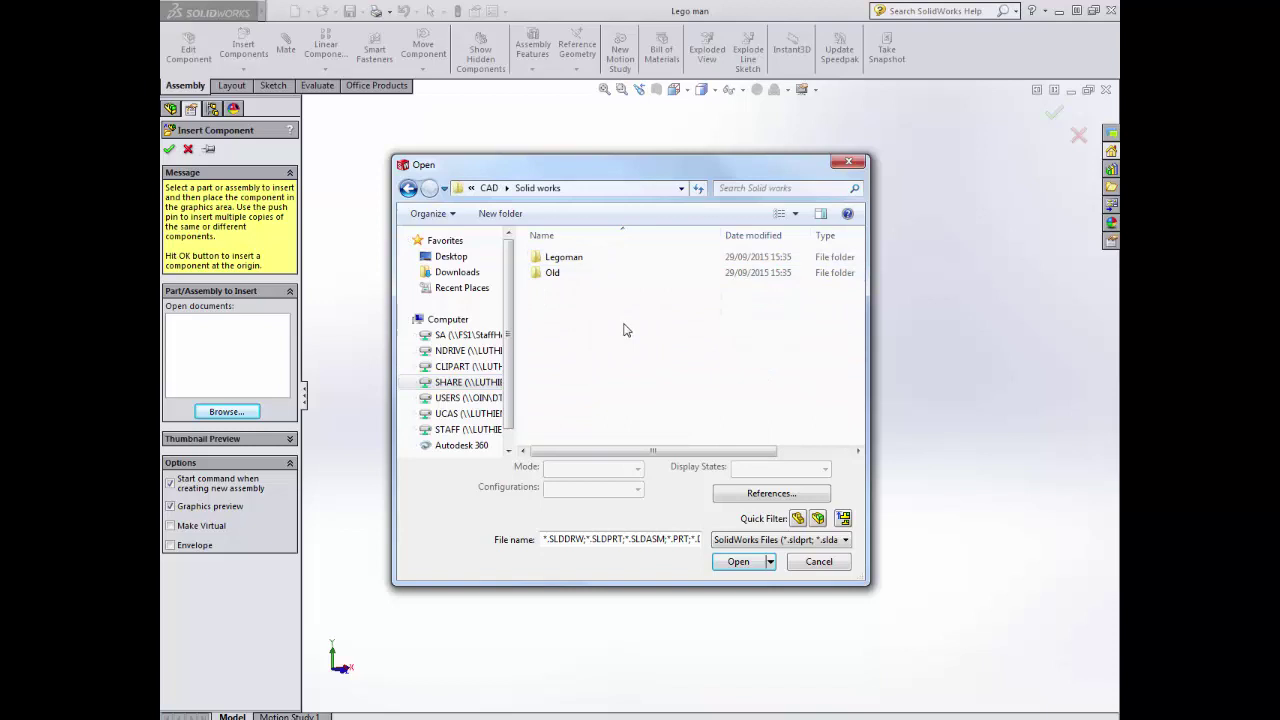
{"action": "double_click", "coordinate": [585, 262]}
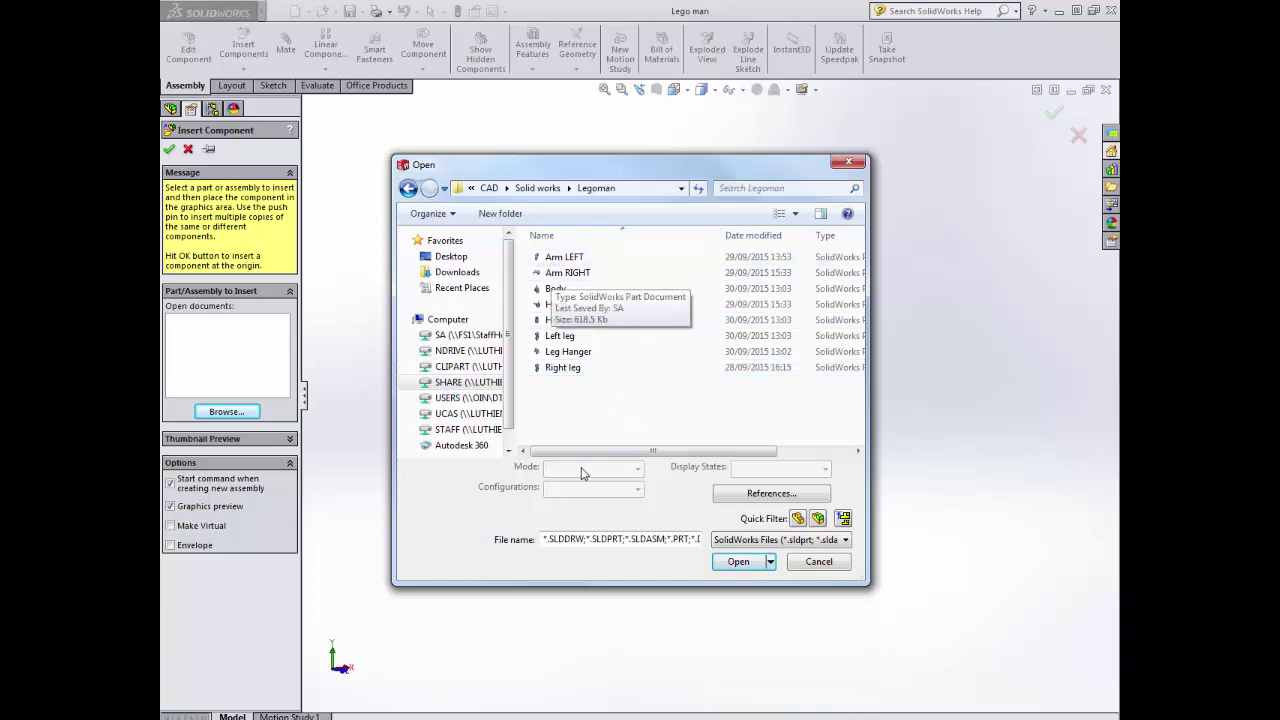
- Insert the Head revolve part, placing it above and left of the body
{"action": "left_click", "coordinate": [568, 321]}
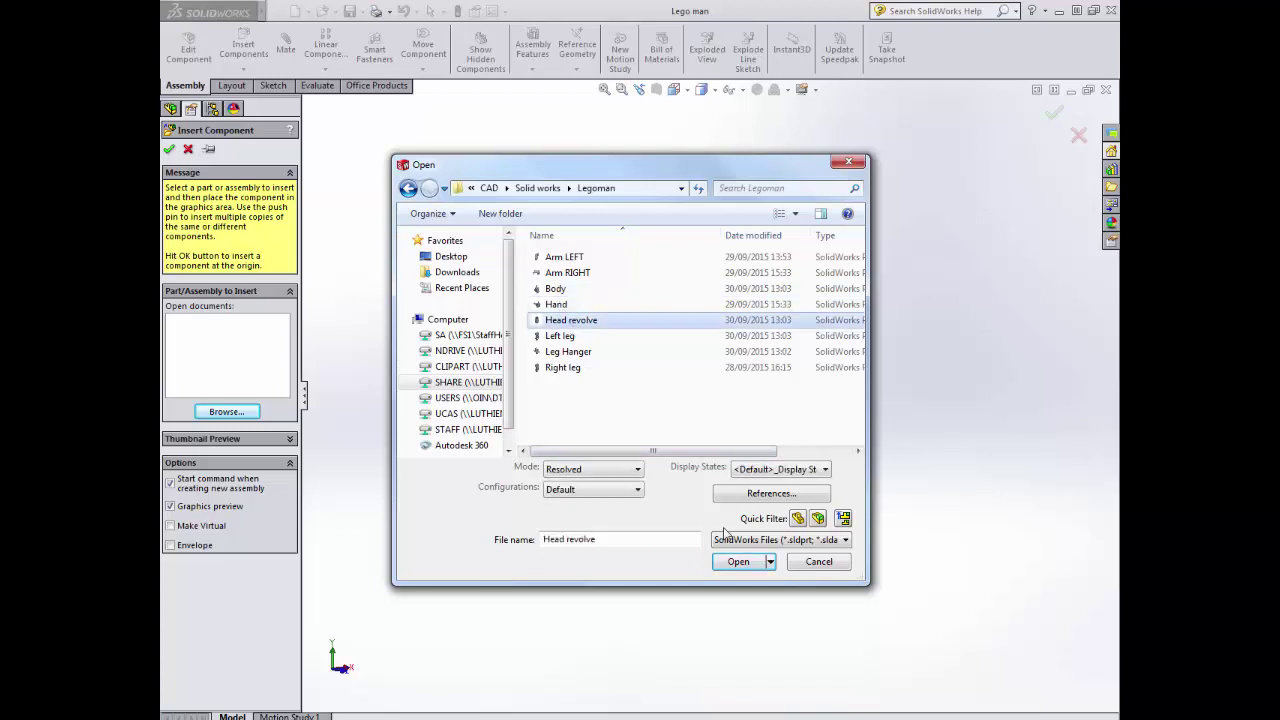
{"action": "left_click", "coordinate": [738, 562]}
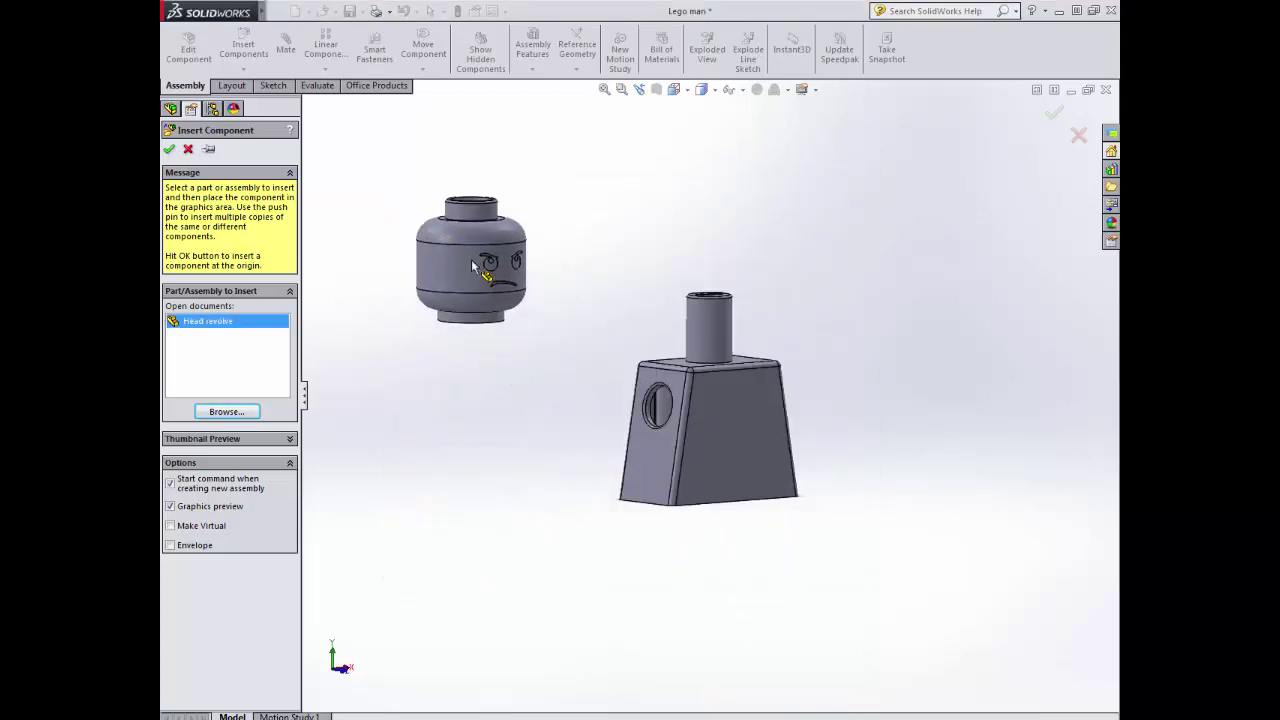
{"action": "left_click", "coordinate": [508, 289]}
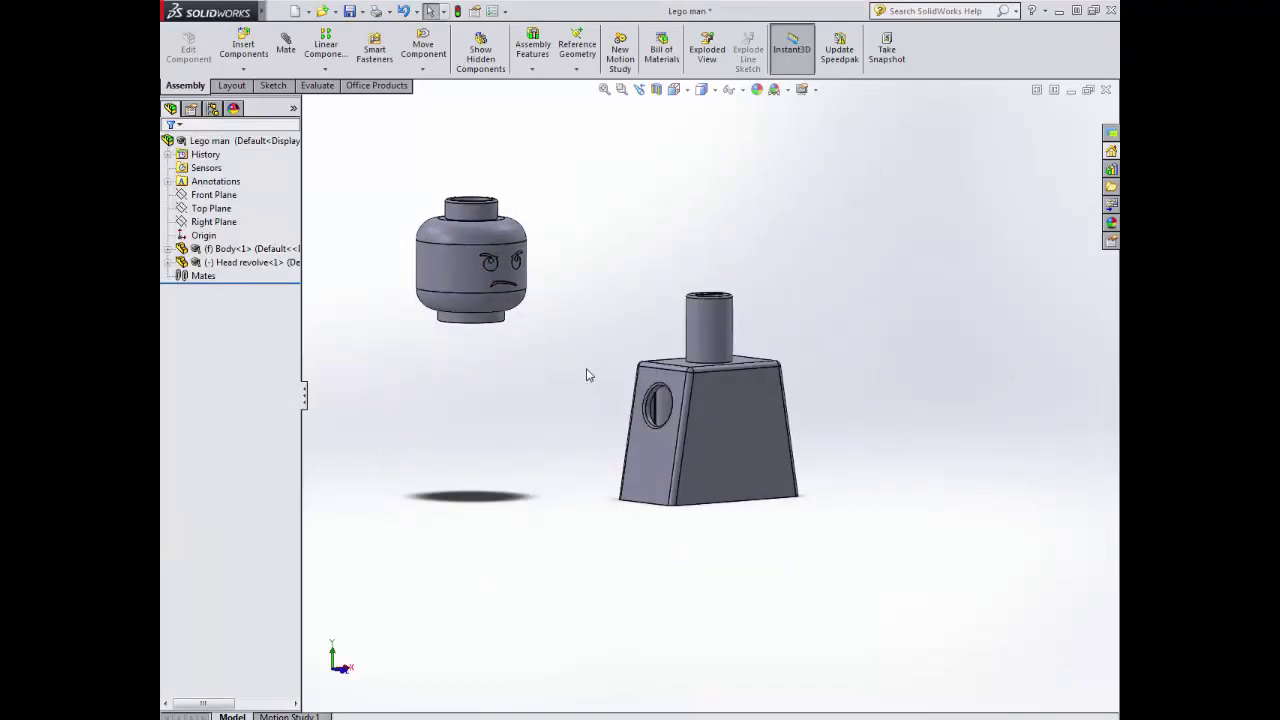
- Mate the head's bottom hole face concentric to the body's neck cylinder
{"action": "left_click", "coordinate": [286, 47]}
{"action": "middle_click_drag", "start_coordinate": [540, 408], "coordinate": [552, 289]}
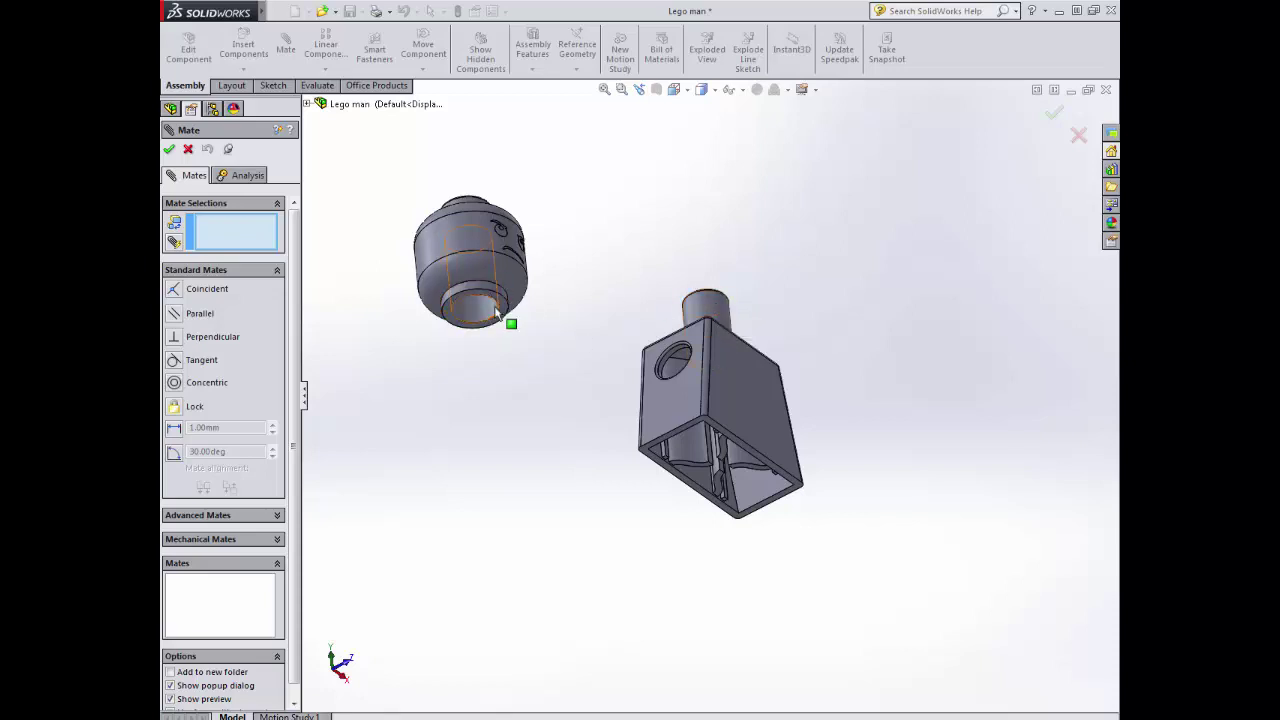
{"action": "scroll", "coordinate": [503, 331], "scroll_direction": "down", "scroll_amount": 5}
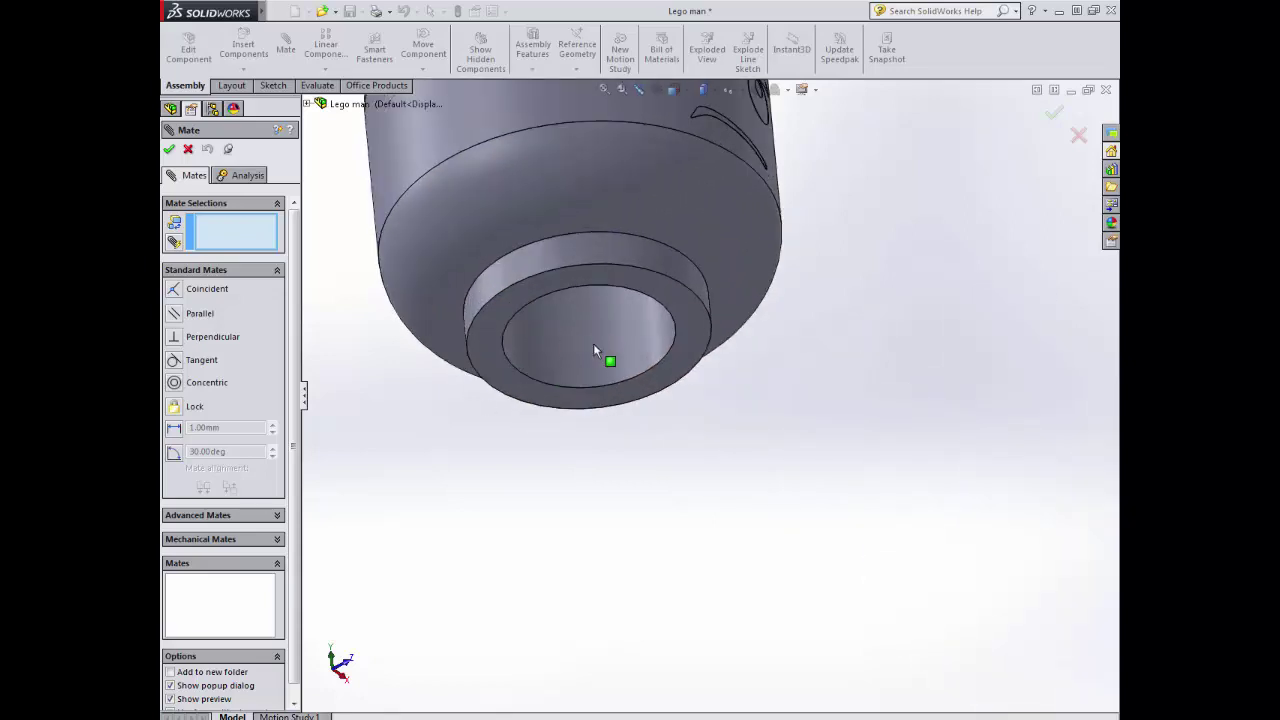
{"action": "scroll", "coordinate": [610, 388], "scroll_direction": "up", "scroll_amount": 5}
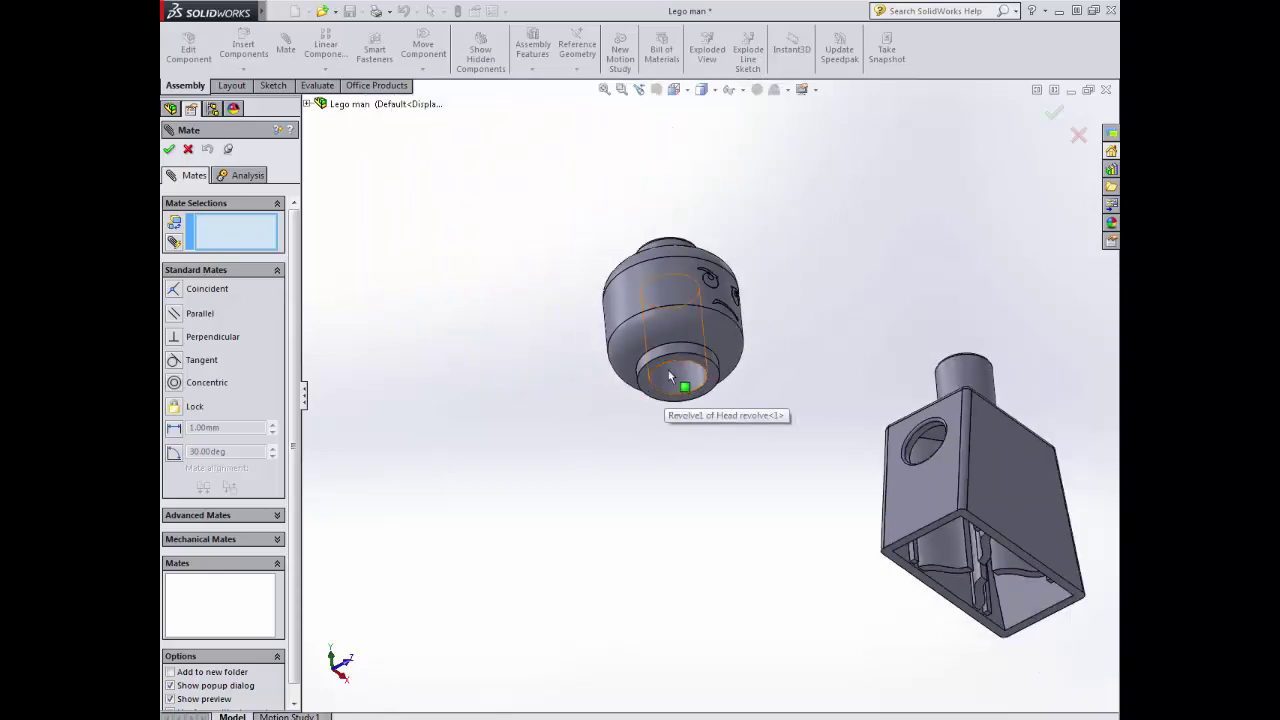
{"action": "left_click", "coordinate": [668, 369]}
{"action": "middle_click_drag", "start_coordinate": [829, 283], "coordinate": [779, 336]}
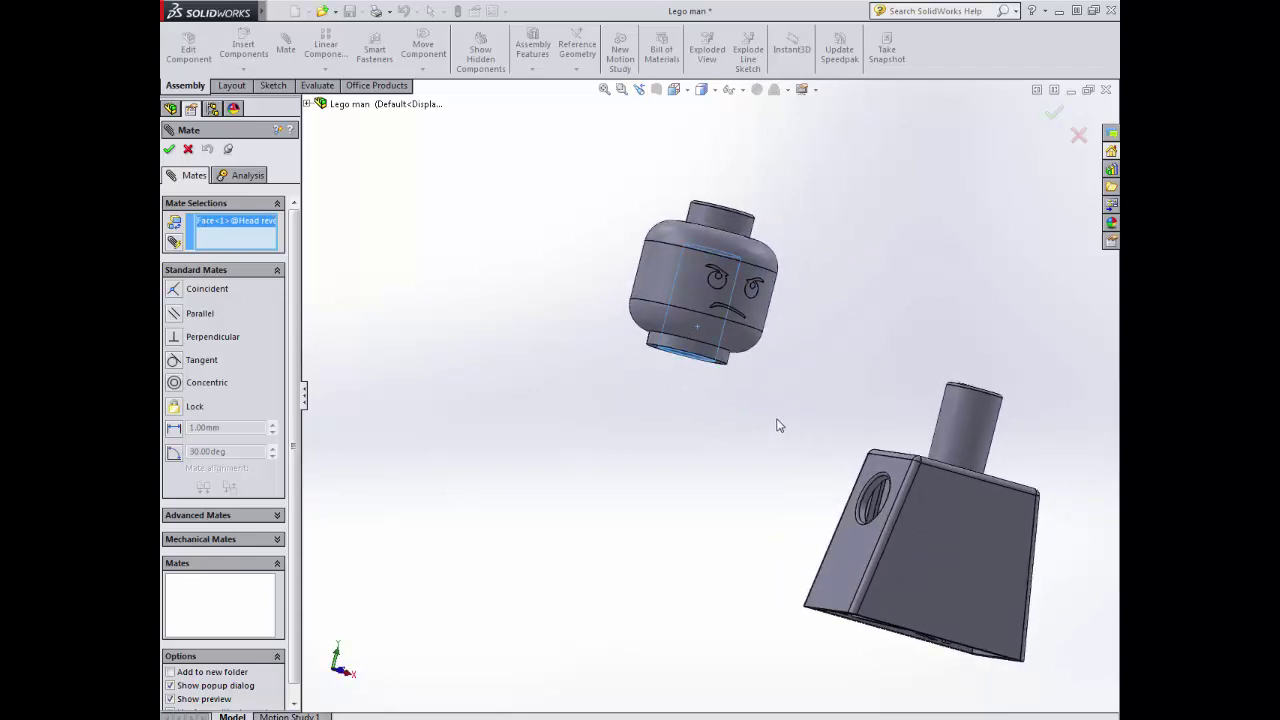
{"action": "left_click", "coordinate": [971, 429]}
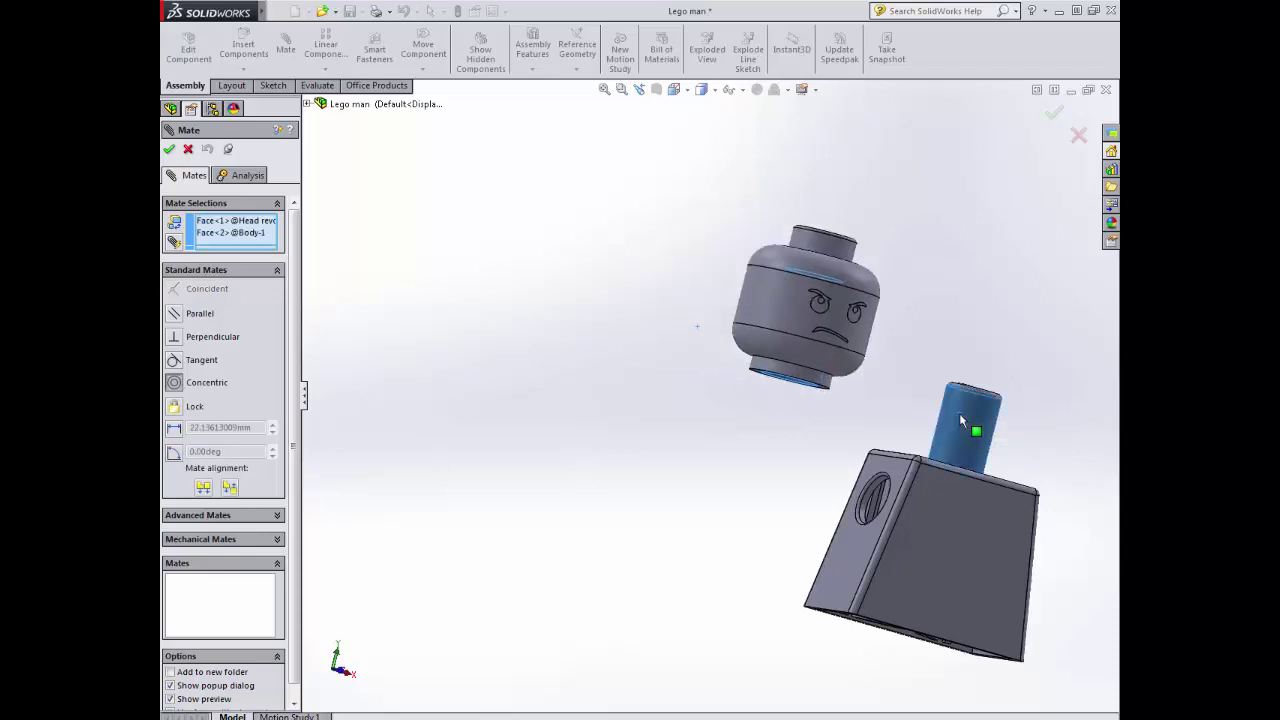
{"action": "left_click", "coordinate": [1099, 443]}
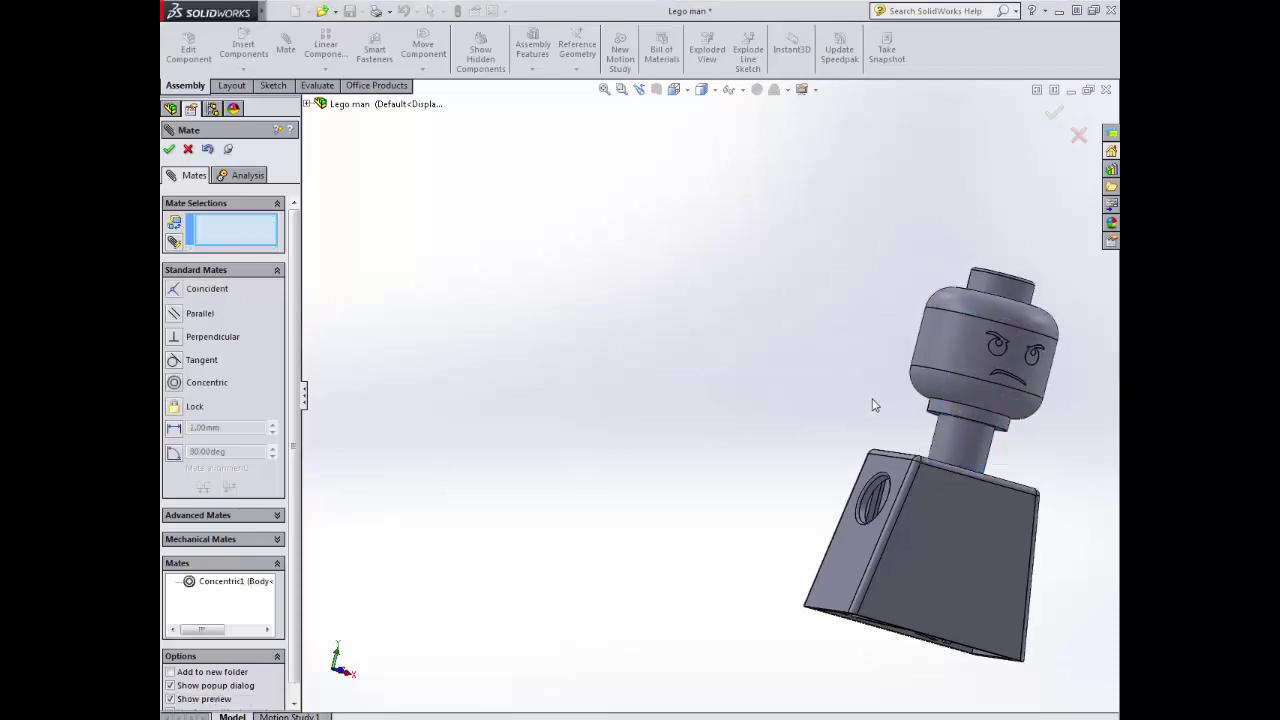
{"action": "middle_click_drag", "start_coordinate": [950, 330], "coordinate": [839, 442]}
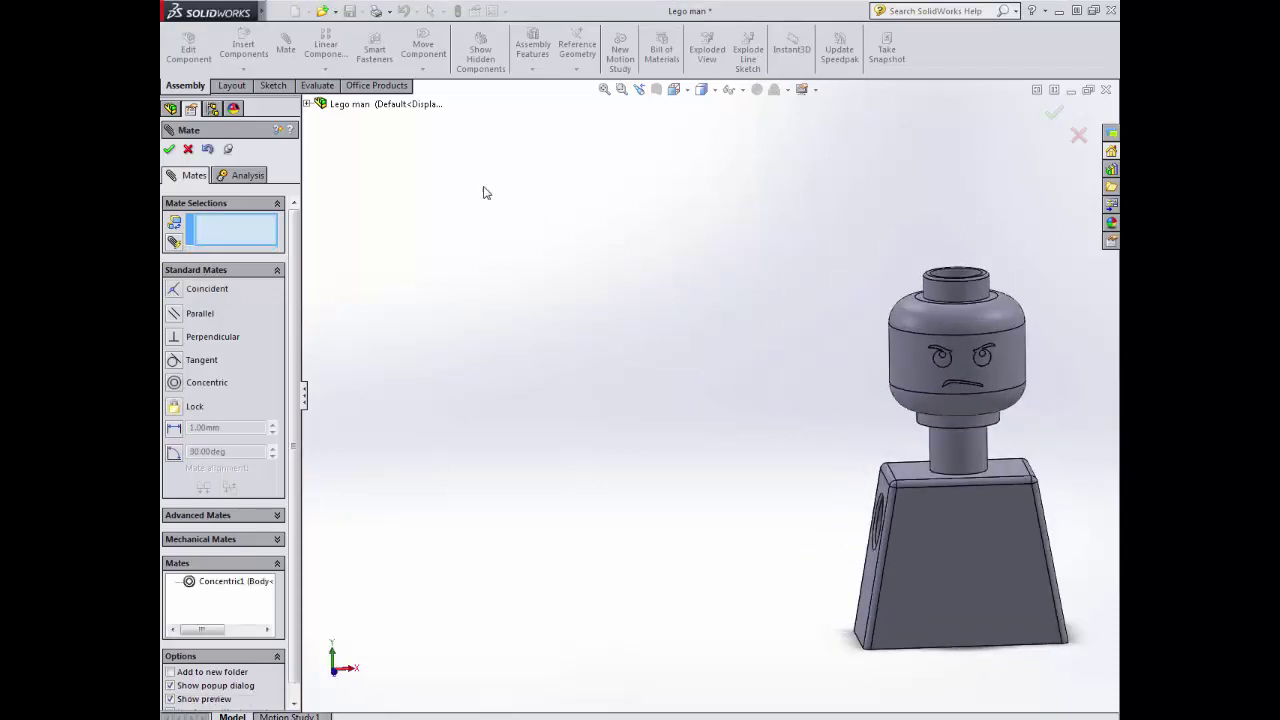
{"action": "left_click", "coordinate": [188, 149]}
- Slide the head slightly along the neck axis with Move Component
{"action": "left_click", "coordinate": [423, 48]}
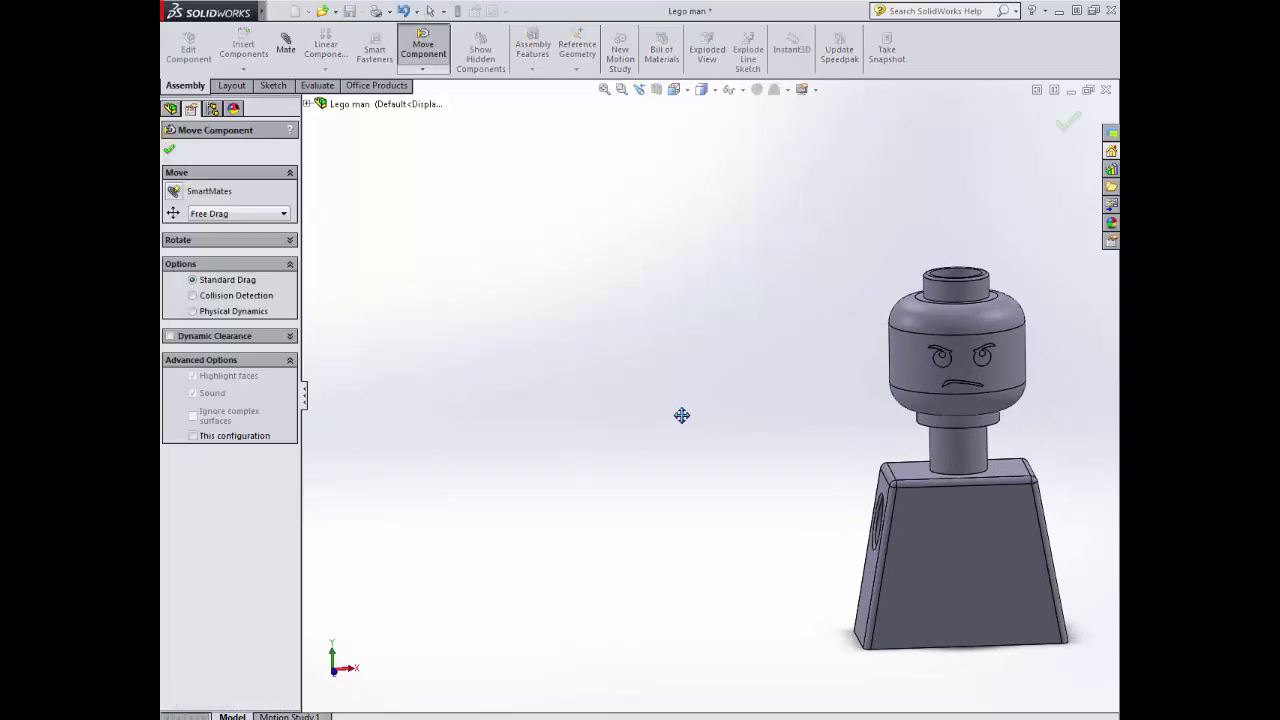
{"action": "mouse_move", "coordinate": [977, 358]}
{"action": "left_mouse_down"}
{"action": "mouse_move", "coordinate": [950, 340]}
{"action": "mouse_move", "coordinate": [880, 130]}
{"action": "mouse_move", "coordinate": [800, 310]}
{"action": "mouse_move", "coordinate": [741, 360]}
{"action": "mouse_move", "coordinate": [1034, 363]}
{"action": "mouse_move", "coordinate": [966, 359]}
{"action": "left_mouse_up"}
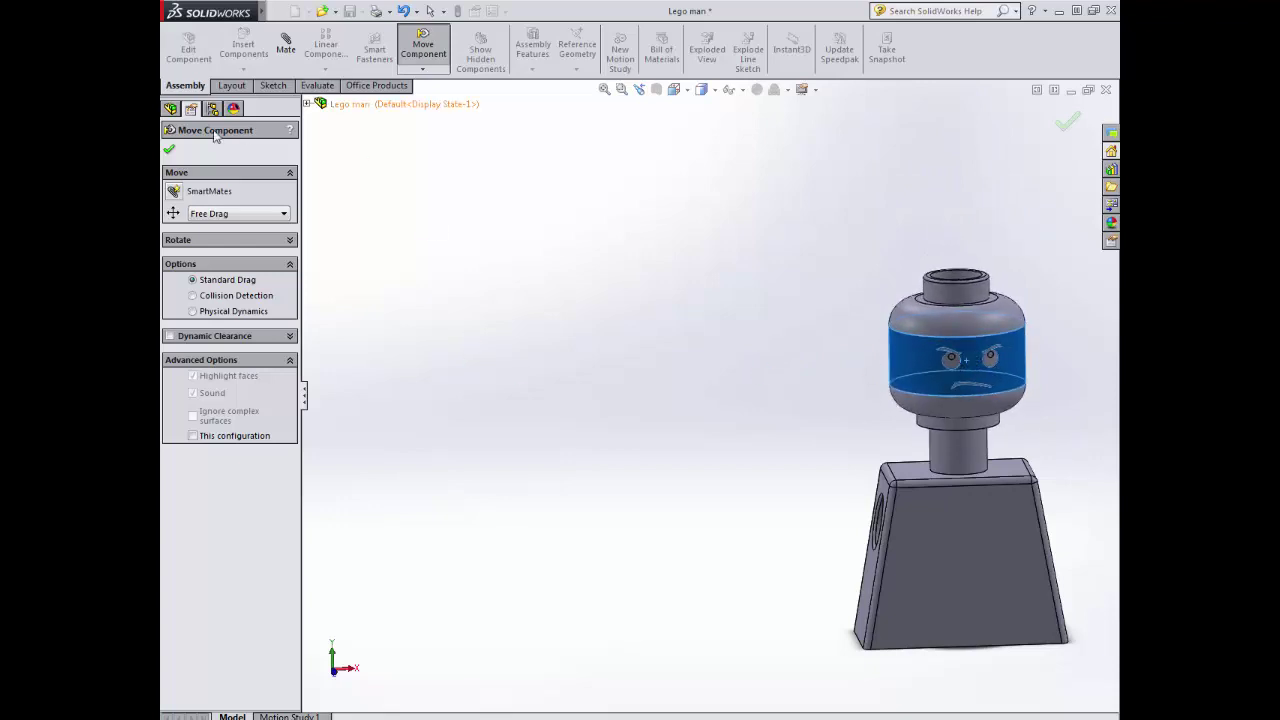
{"action": "left_click", "coordinate": [169, 151]}
- Add a Coincident mate seating the head's neck face flush on the body's top face
{"action": "left_click", "coordinate": [285, 45]}
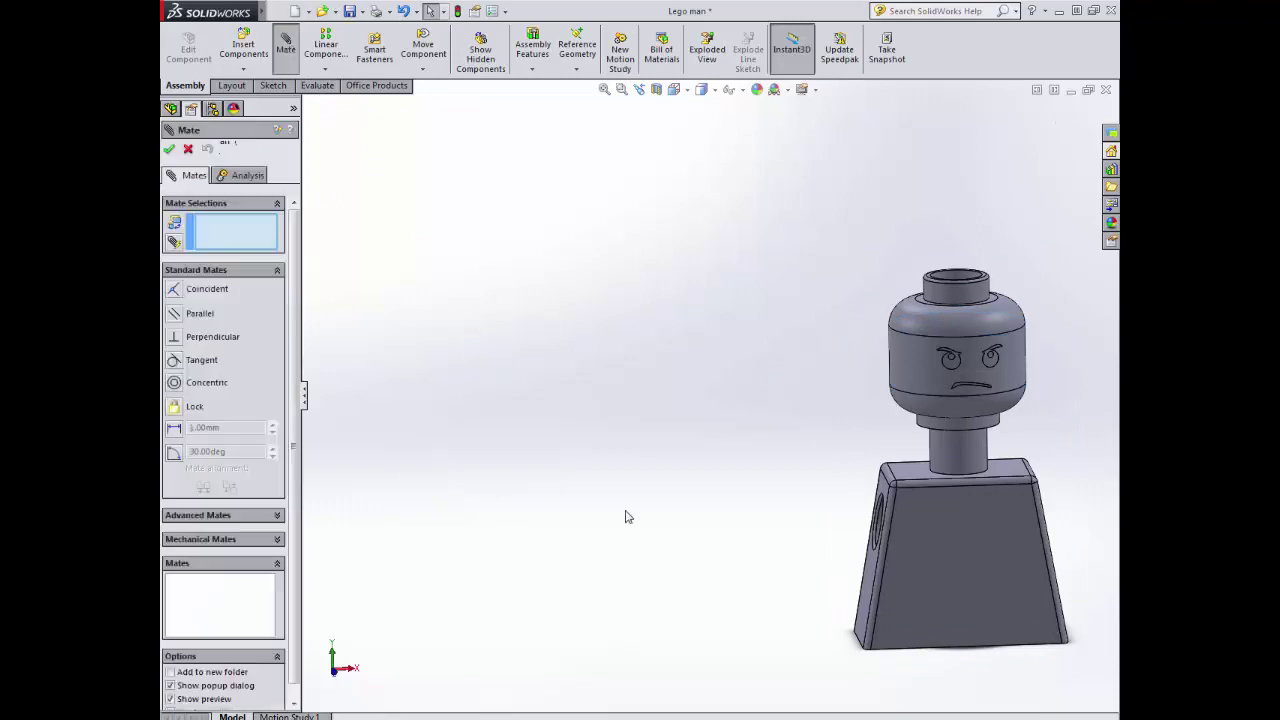
{"action": "middle_click_drag", "start_coordinate": [868, 548], "coordinate": [935, 450]}
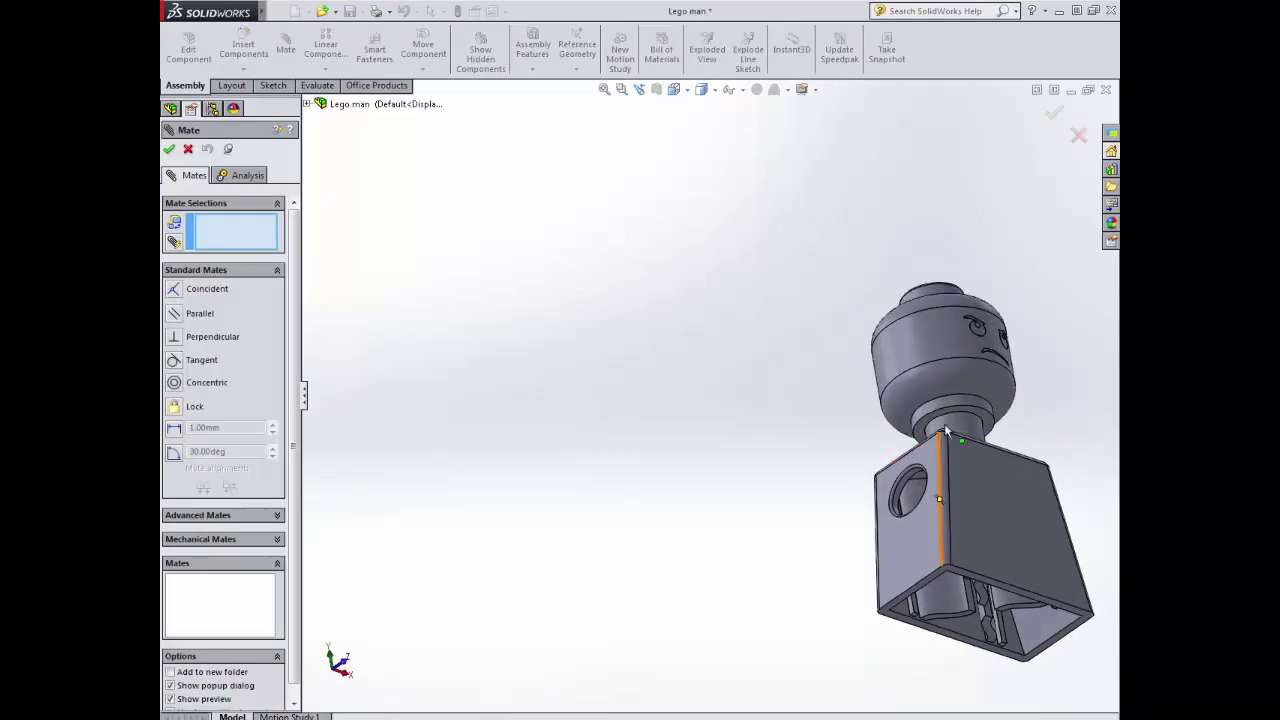
{"action": "scroll", "coordinate": [944, 427], "scroll_direction": "down", "scroll_amount": 4}
{"action": "scroll", "coordinate": [944, 427], "scroll_direction": "down", "scroll_amount": 2}
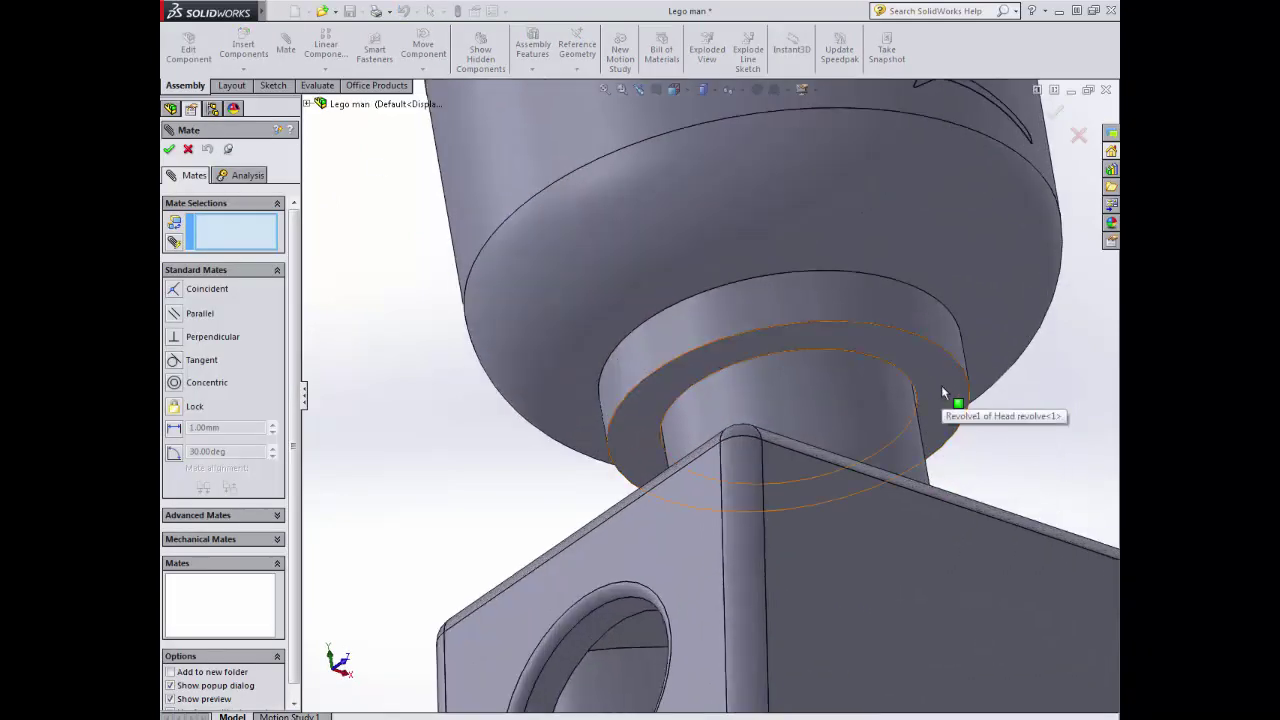
{"action": "left_click", "coordinate": [944, 393]}
{"action": "scroll", "coordinate": [931, 425], "scroll_direction": "up", "scroll_amount": 6}
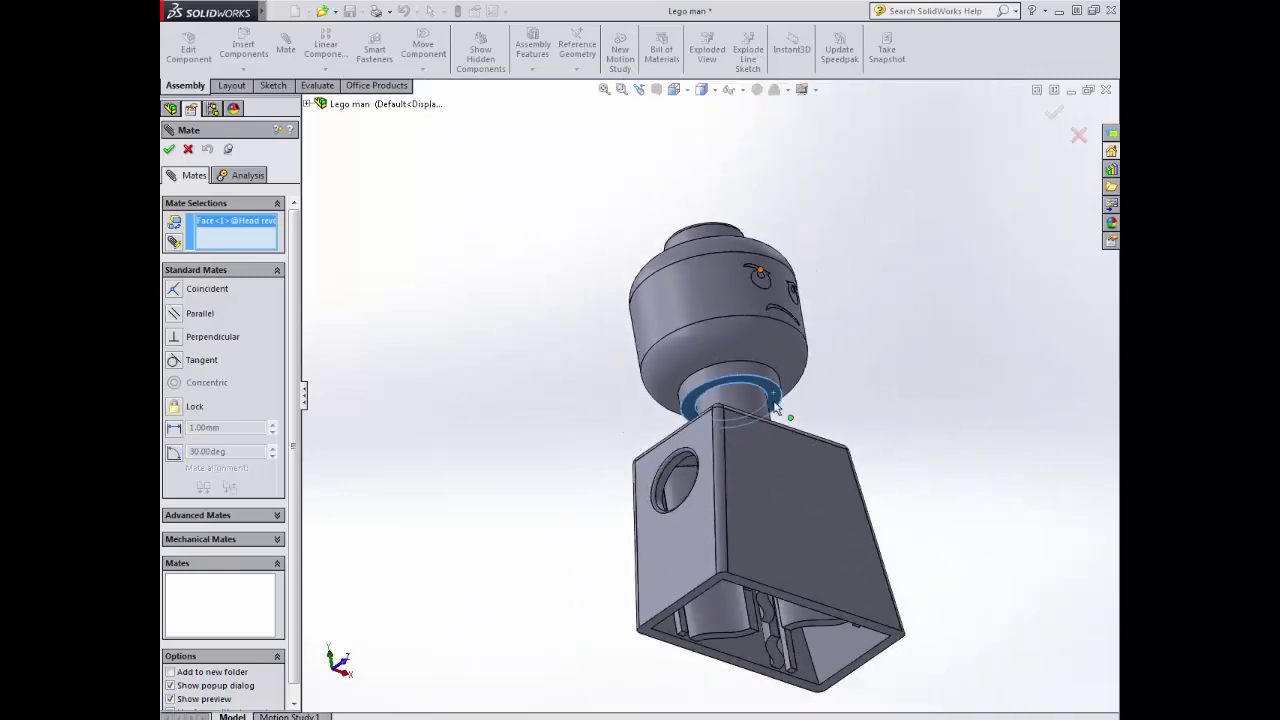
{"action": "middle_click_drag", "start_coordinate": [931, 425], "coordinate": [786, 496]}
{"action": "left_click", "coordinate": [730, 506]}
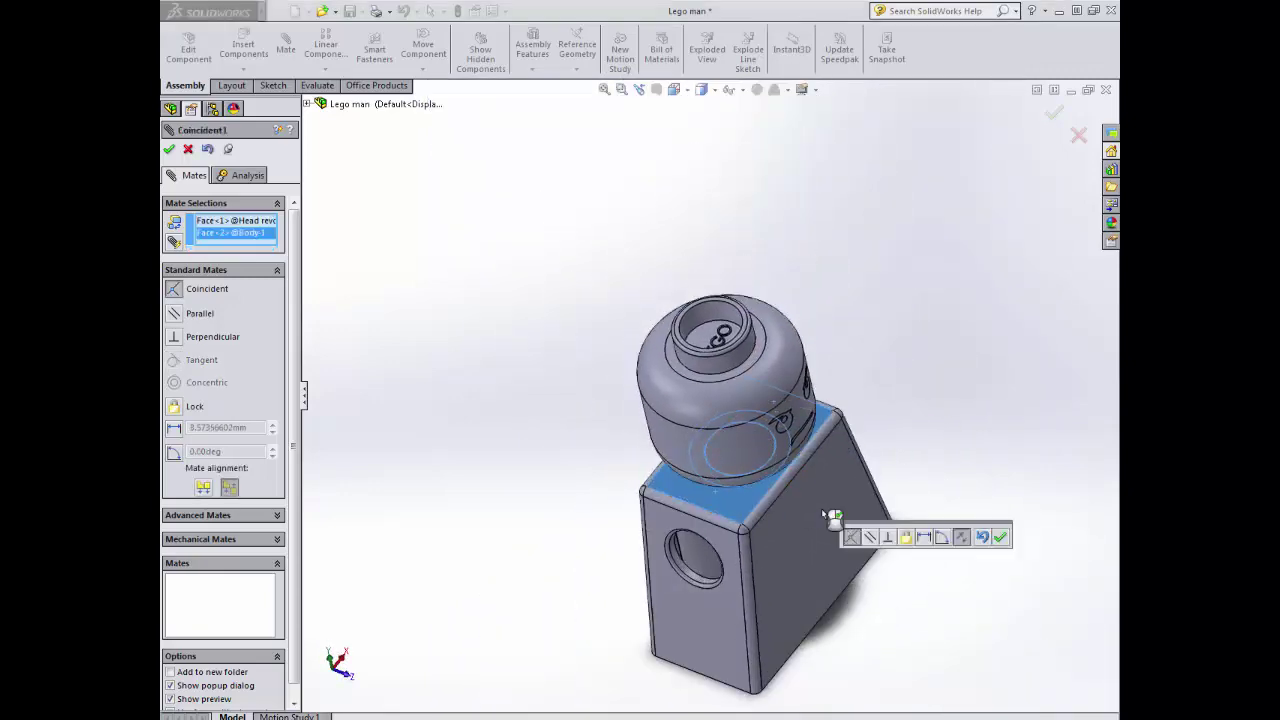
{"action": "middle_click_drag", "start_coordinate": [786, 341], "coordinate": [706, 537]}
{"action": "left_click", "coordinate": [169, 149]}
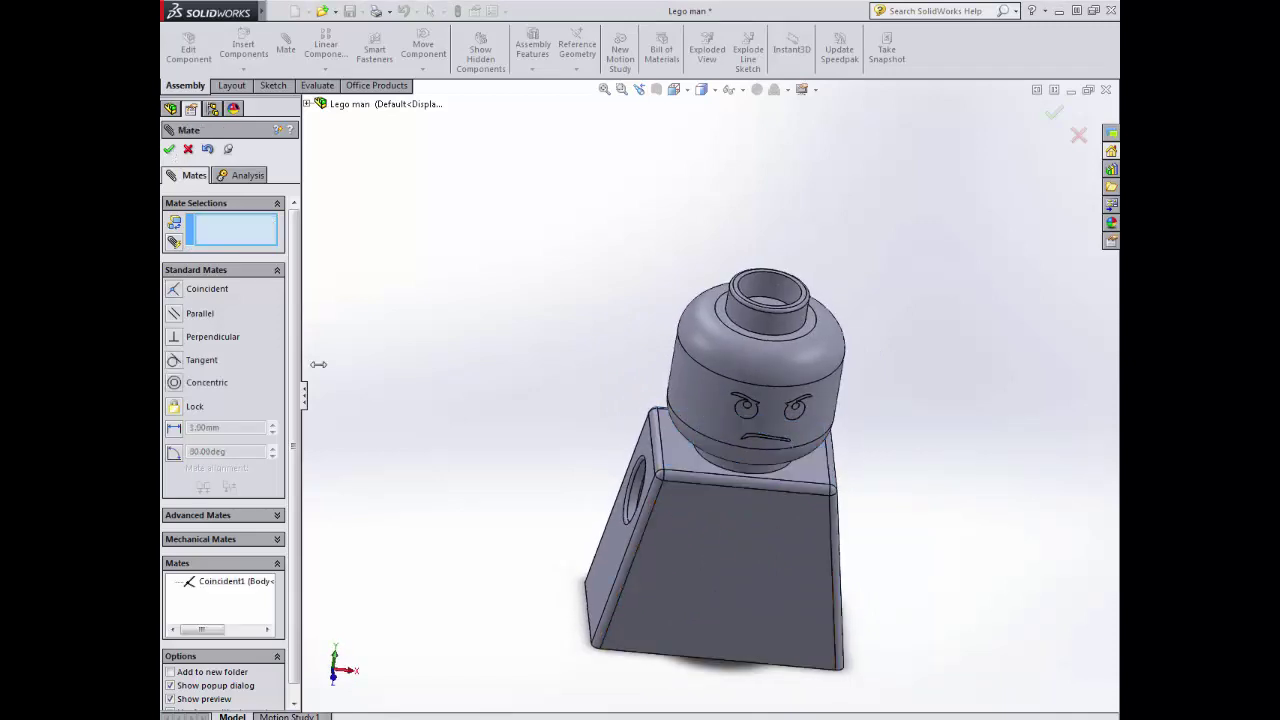
{"action": "left_click", "coordinate": [188, 149]}
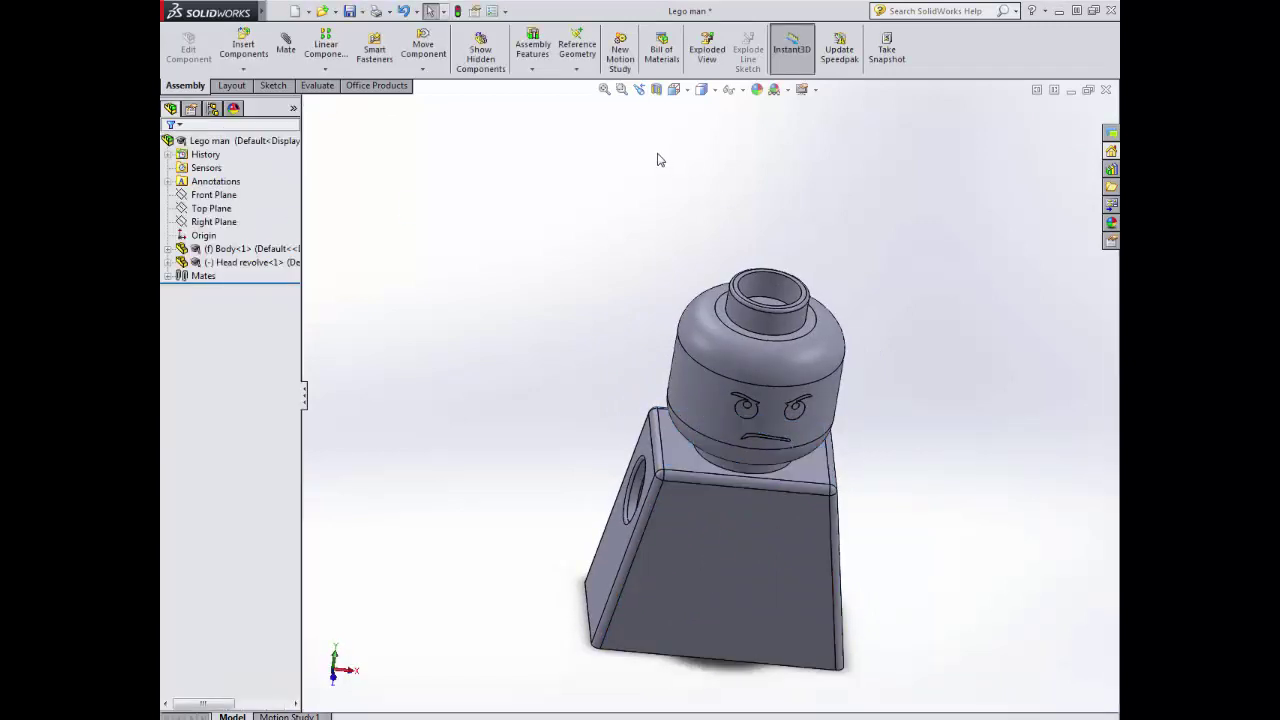
{"action": "left_click", "coordinate": [656, 90]}
- Cut the assembly on the Front Plane at about 13mm to inspect the head seating, then close the section
{"action": "middle_click_drag", "start_coordinate": [785, 250], "coordinate": [693, 346]}
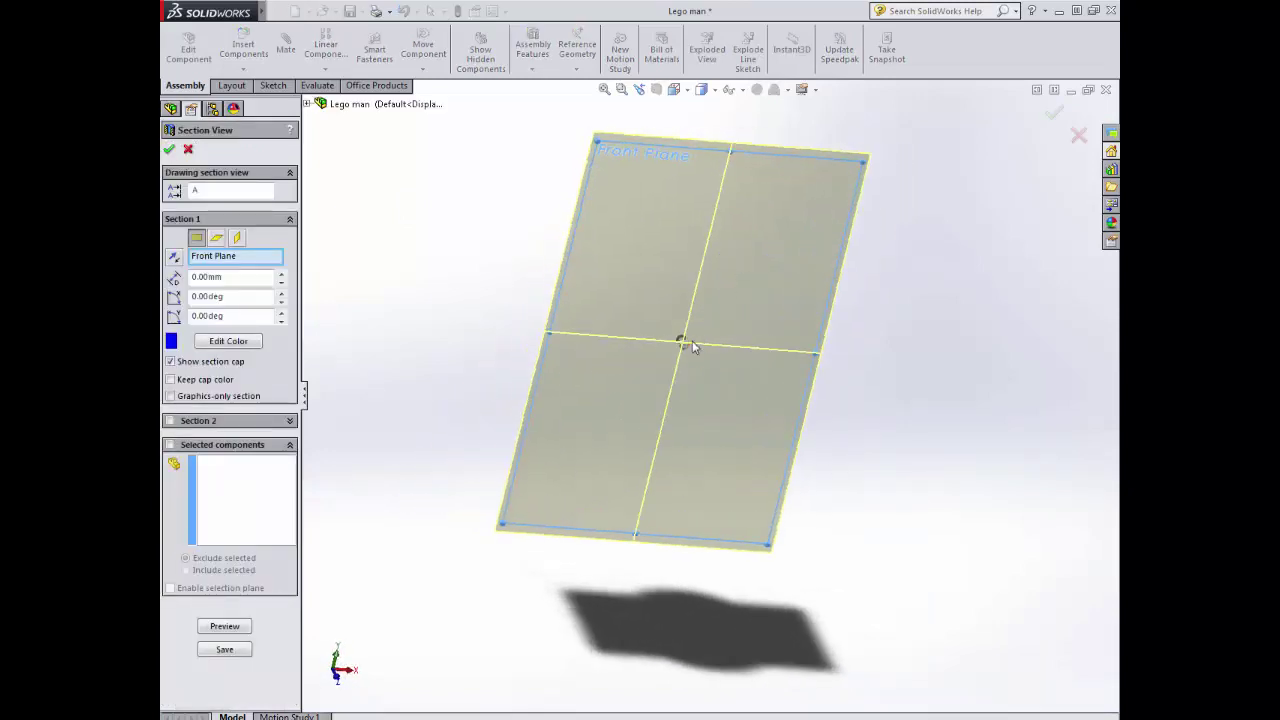
{"action": "left_click_drag", "start_coordinate": [690, 360], "coordinate": [750, 450]}
{"action": "scroll", "coordinate": [760, 455], "scroll_direction": "down", "scroll_amount": 8}
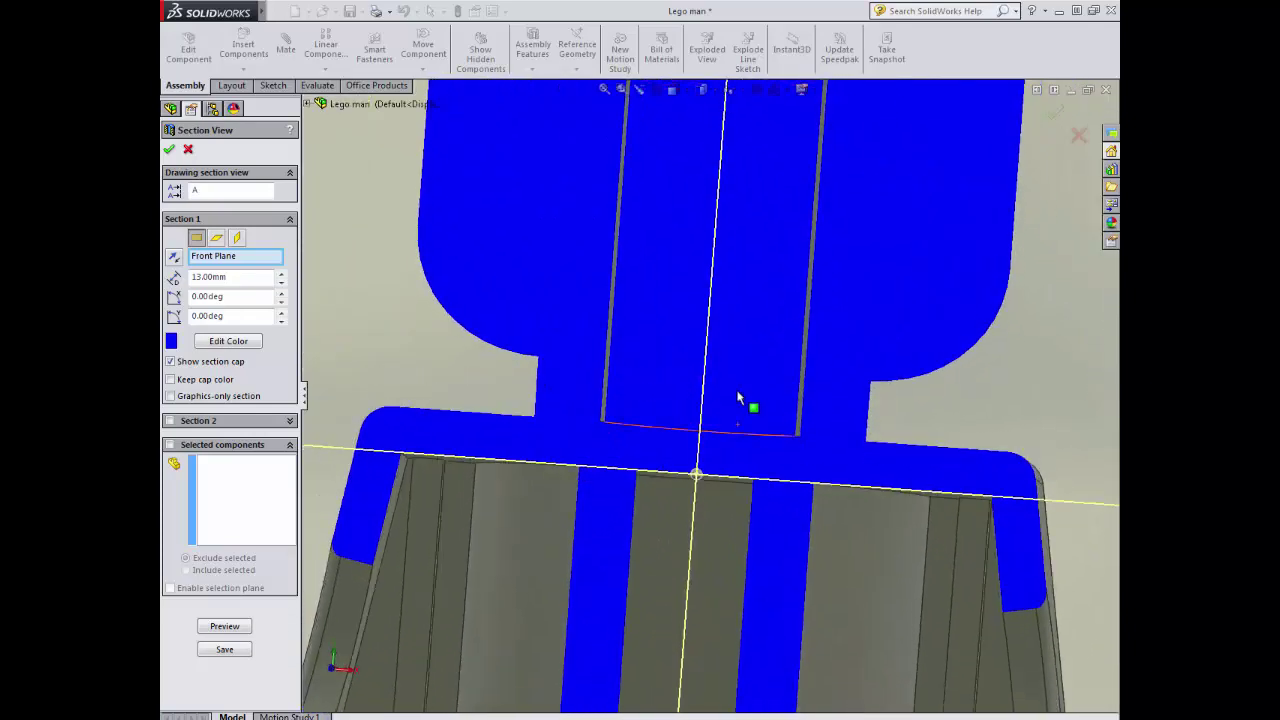
{"action": "scroll", "coordinate": [729, 376], "scroll_direction": "up", "scroll_amount": 4}
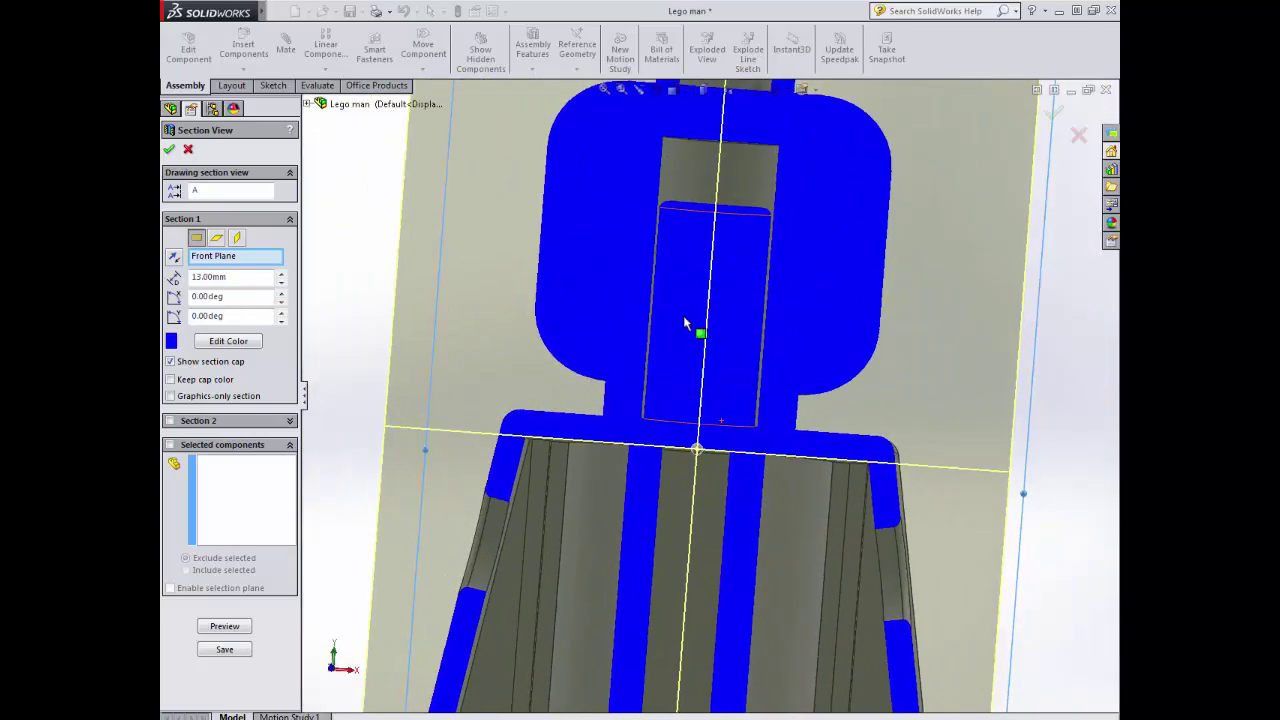
{"action": "key", "text": "f"}
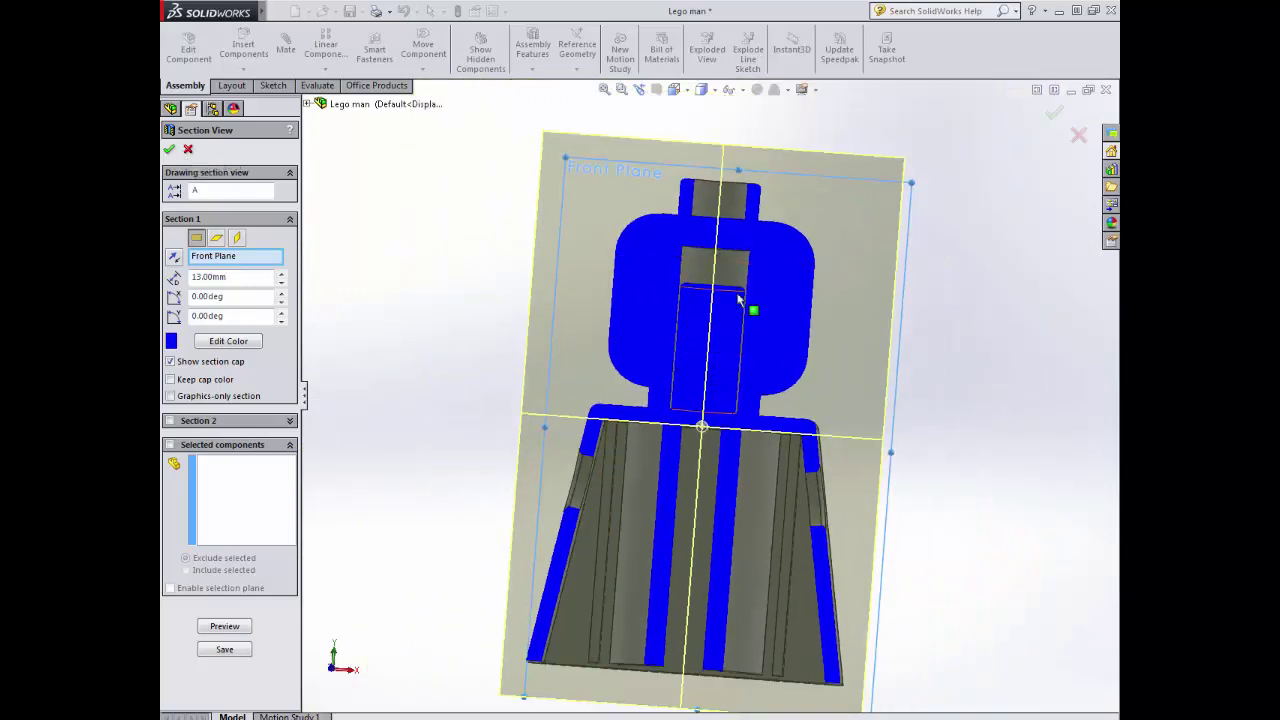
{"action": "left_click", "coordinate": [188, 149]}
{"action": "middle_click_drag", "start_coordinate": [515, 240], "coordinate": [610, 250]}
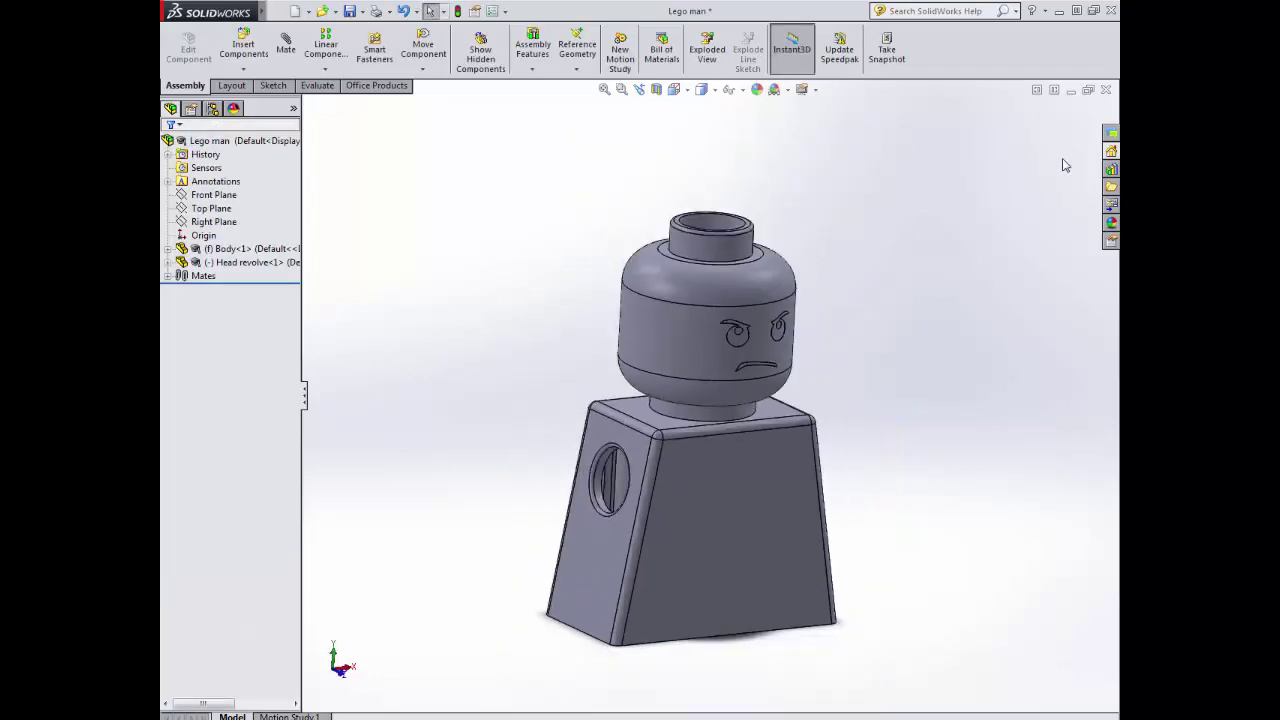
- Save the assembly and switch back to the Lego man drawing
{"action": "left_click", "coordinate": [352, 13]}
{"action": "left_click", "coordinate": [1070, 90]}
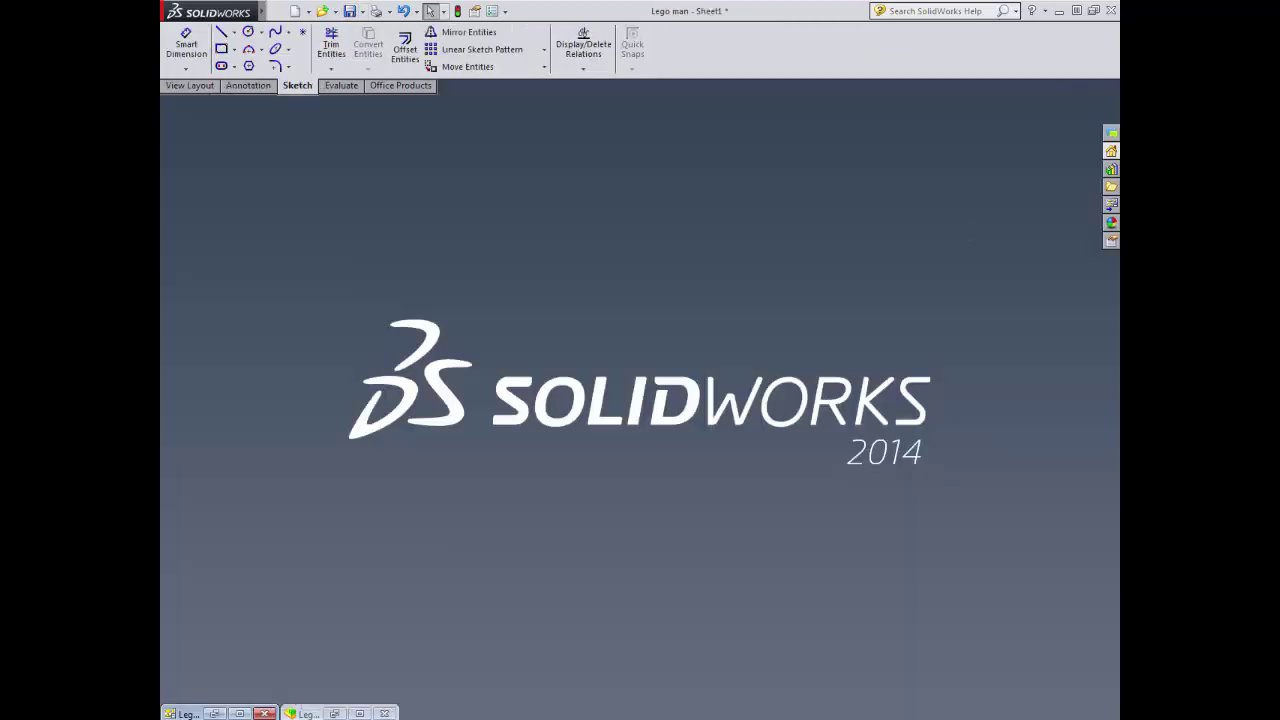
{"action": "left_click", "coordinate": [241, 713]}
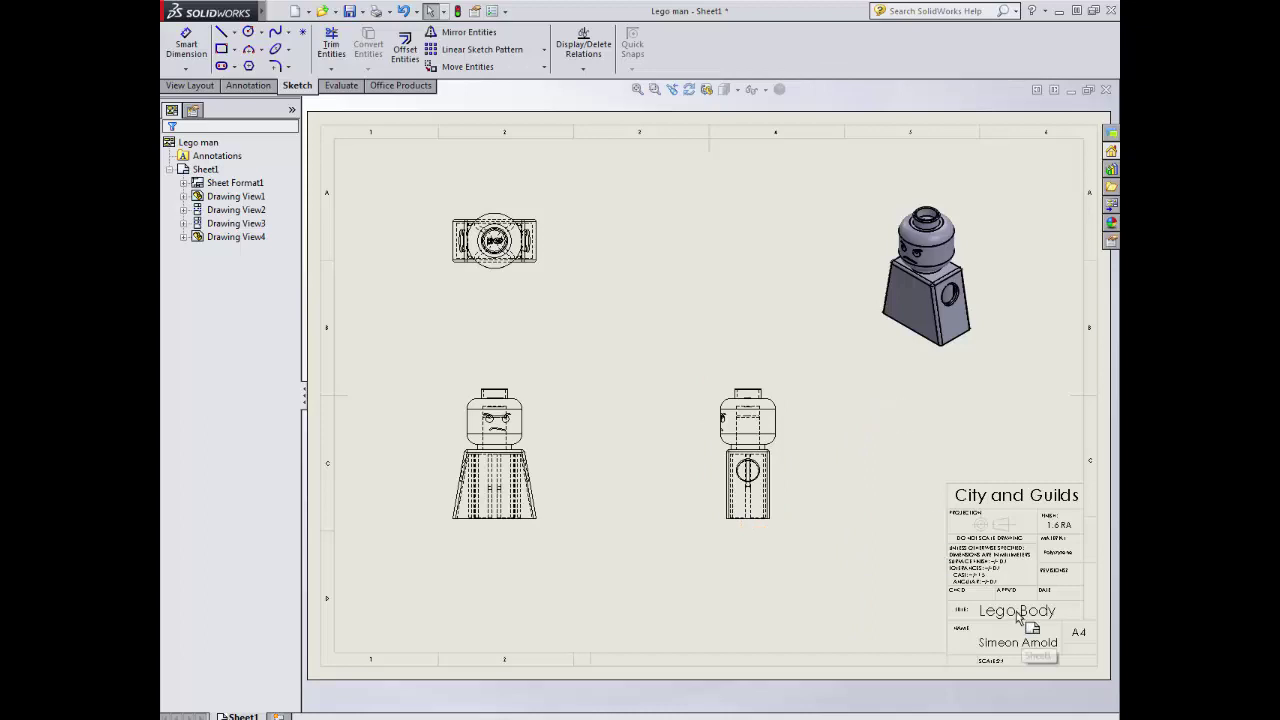
- Change the sheet format title from 'Lego Body' to 'Legoman 2' and return to the sheet
{"action": "right_click", "coordinate": [911, 537]}
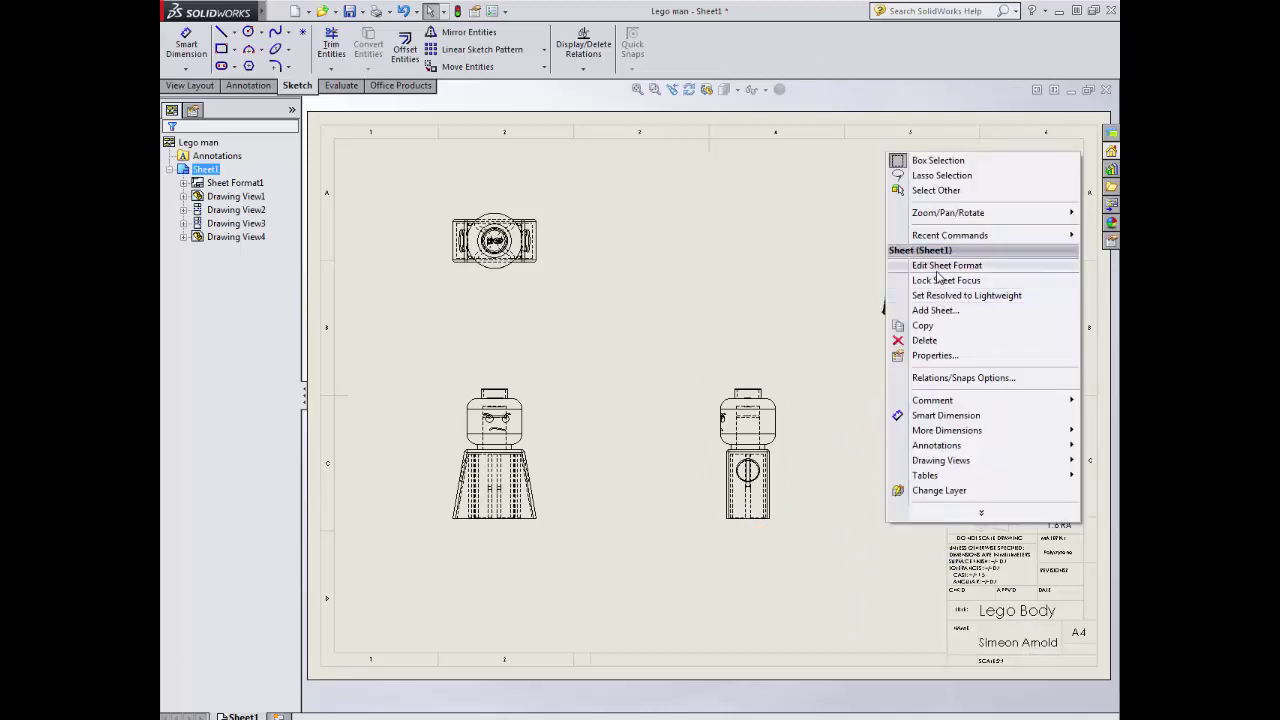
{"action": "left_click", "coordinate": [905, 270]}
{"action": "double_click", "coordinate": [1046, 615]}
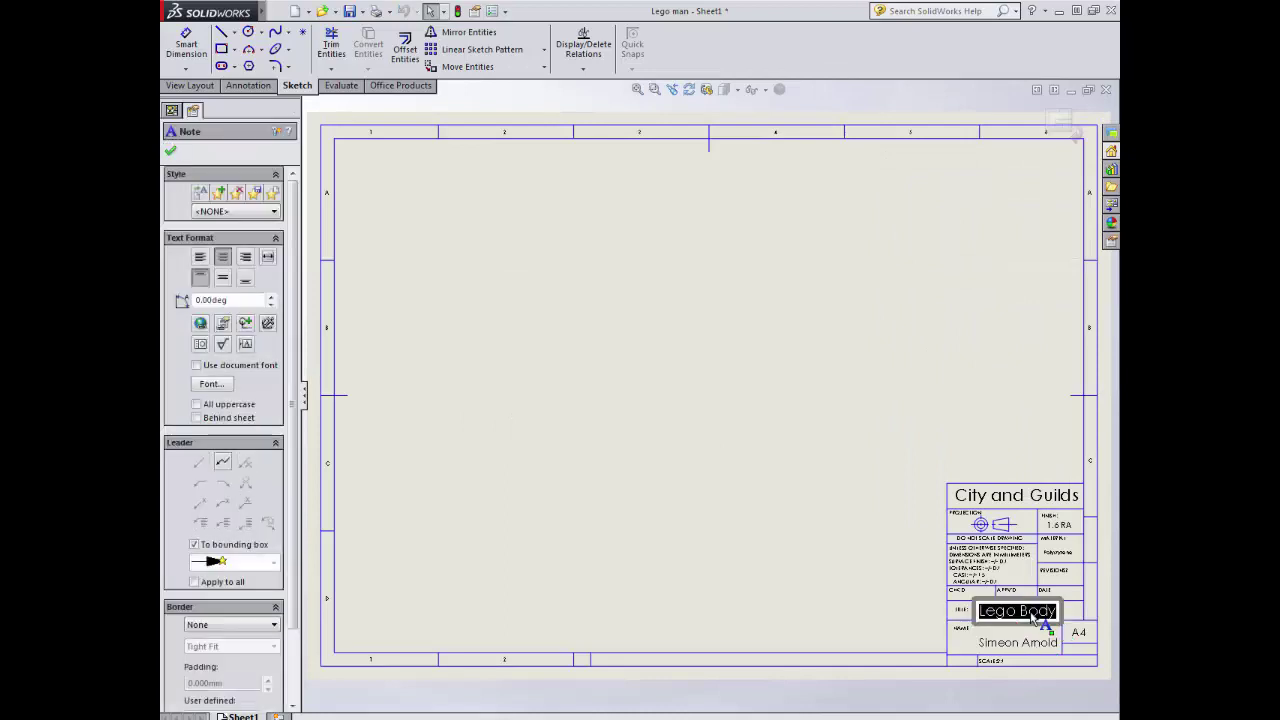
{"action": "double_click", "coordinate": [1040, 612]}
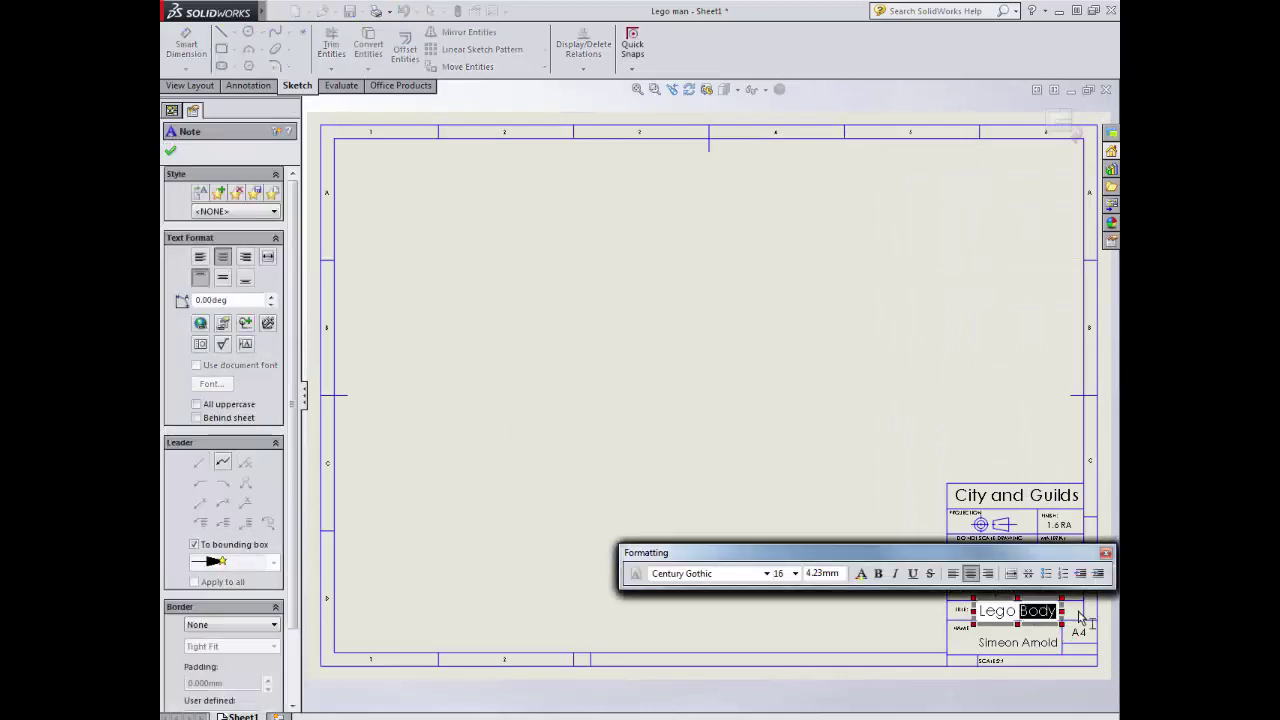
{"action": "key", "text": "BackSpace"}
{"action": "key", "text": "BackSpace"}
{"action": "key", "text": "BackSpace"}
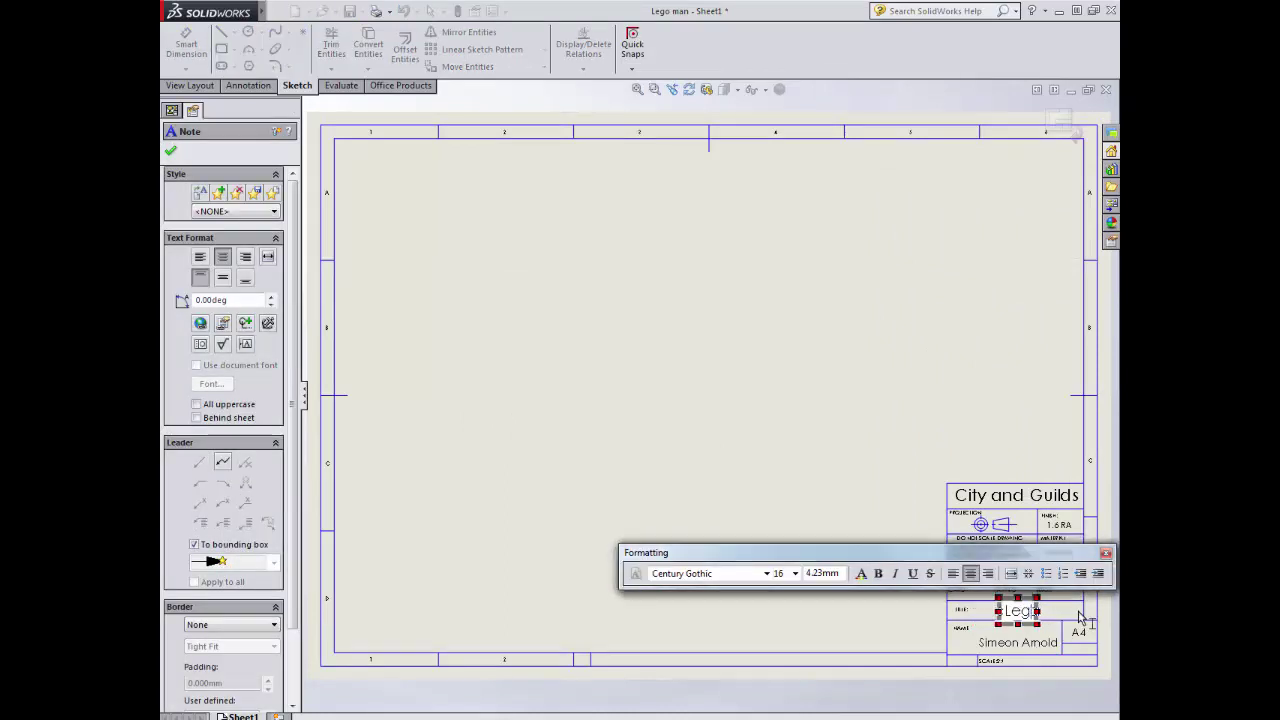
{"action": "type", "text": "oma"}
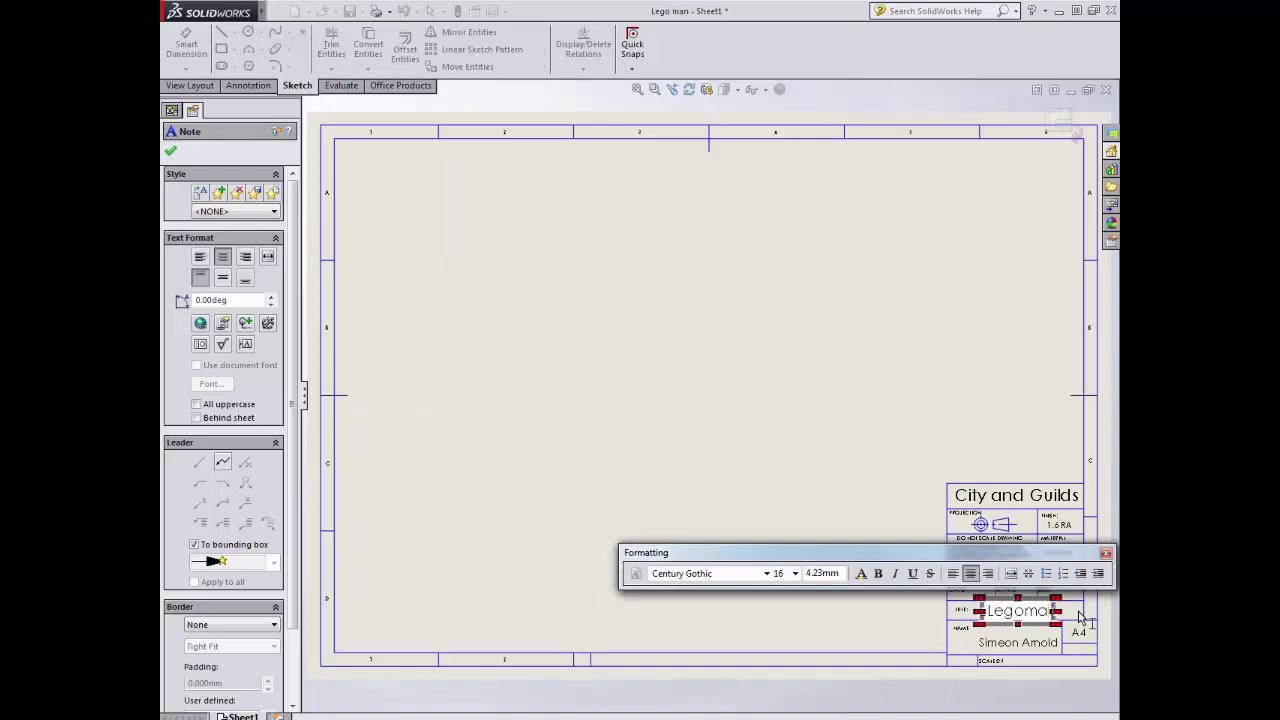
{"action": "type", "text": "n 2"}
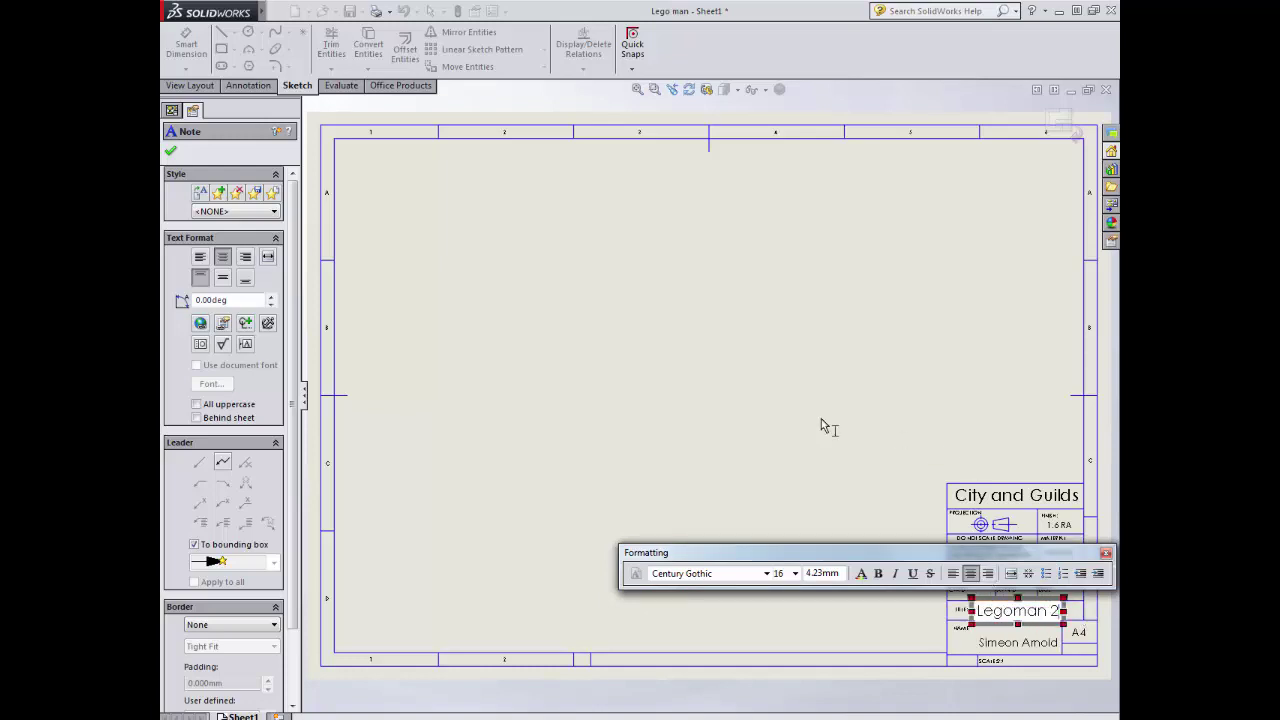
{"action": "left_click", "coordinate": [824, 428]}
{"action": "right_click", "coordinate": [831, 437]}
{"action": "left_click", "coordinate": [895, 220]}
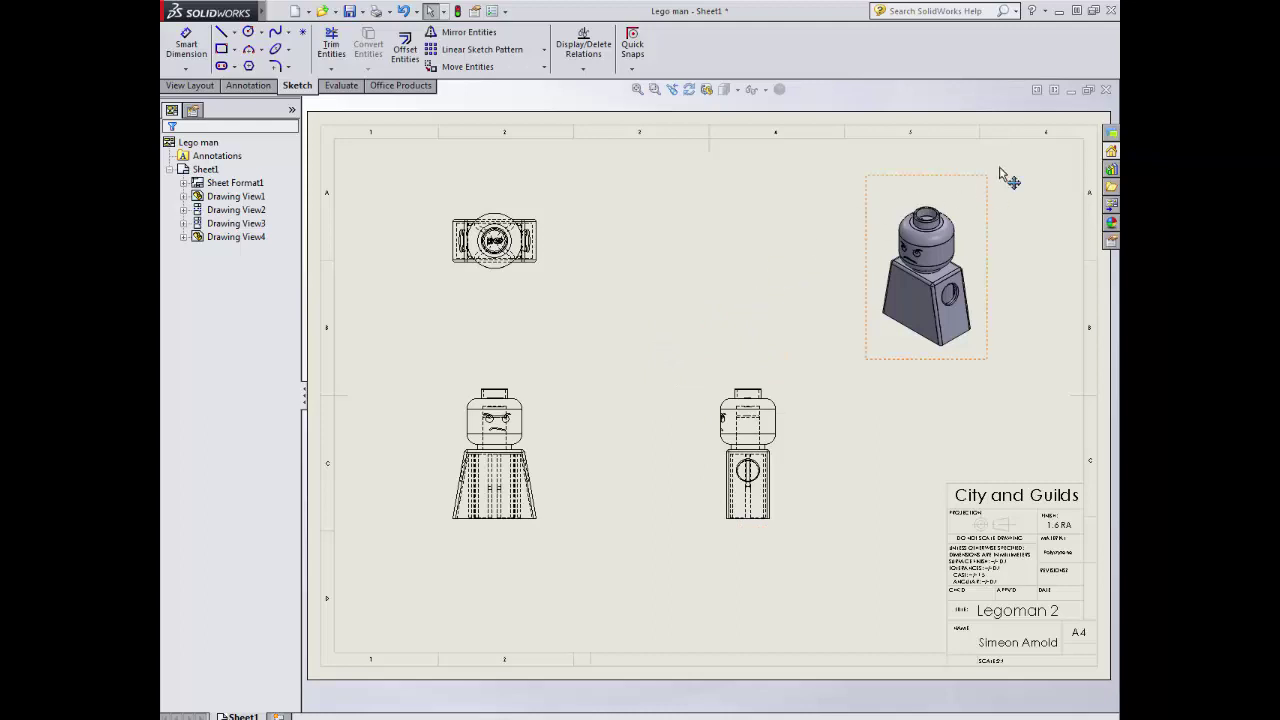
- Switch to the assembly and insert the Leg Hanger part beside the body
{"action": "left_click", "coordinate": [1071, 91]}
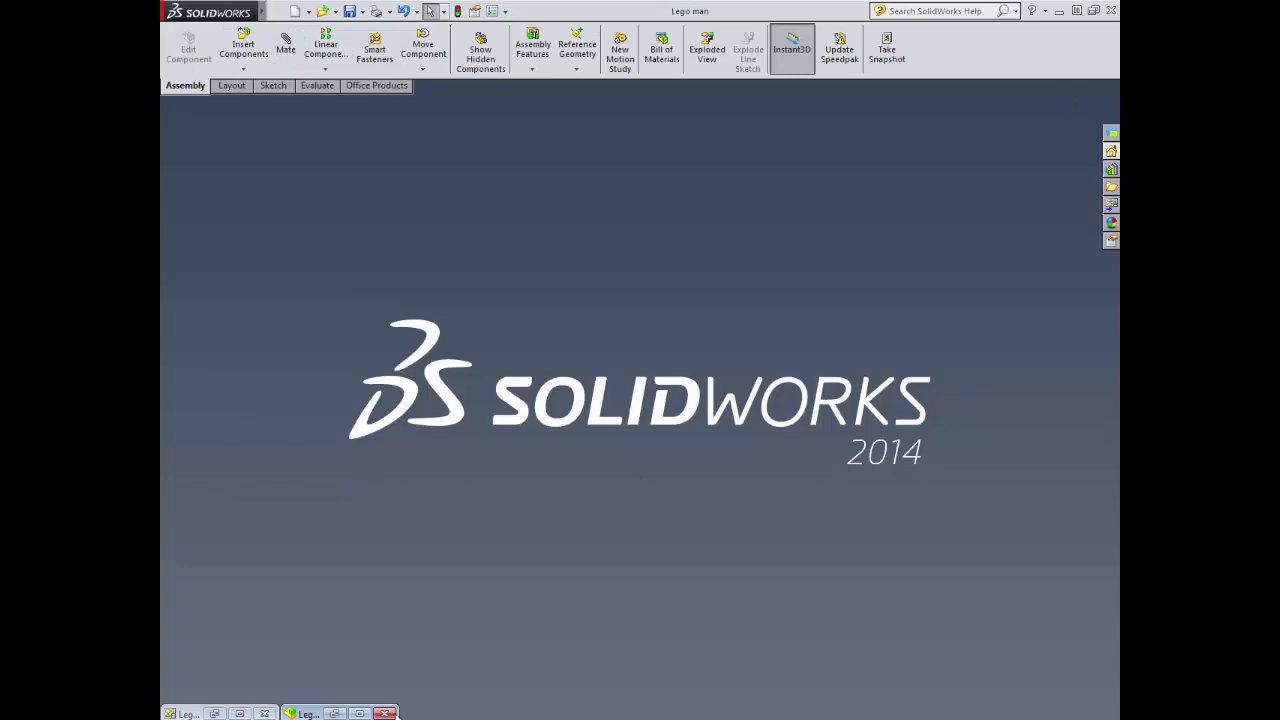
{"action": "left_click", "coordinate": [359, 713]}
{"action": "scroll", "coordinate": [571, 526], "scroll_direction": "up", "scroll_amount": 3}
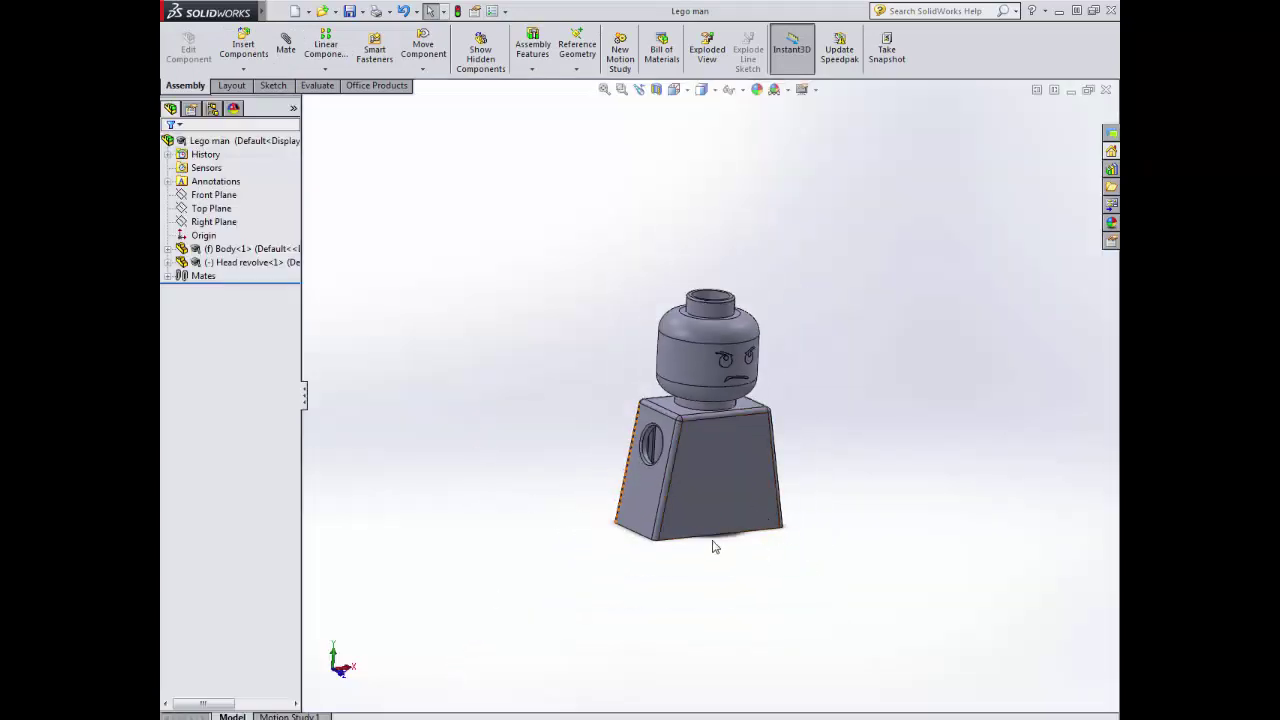
{"action": "left_click", "coordinate": [248, 46]}
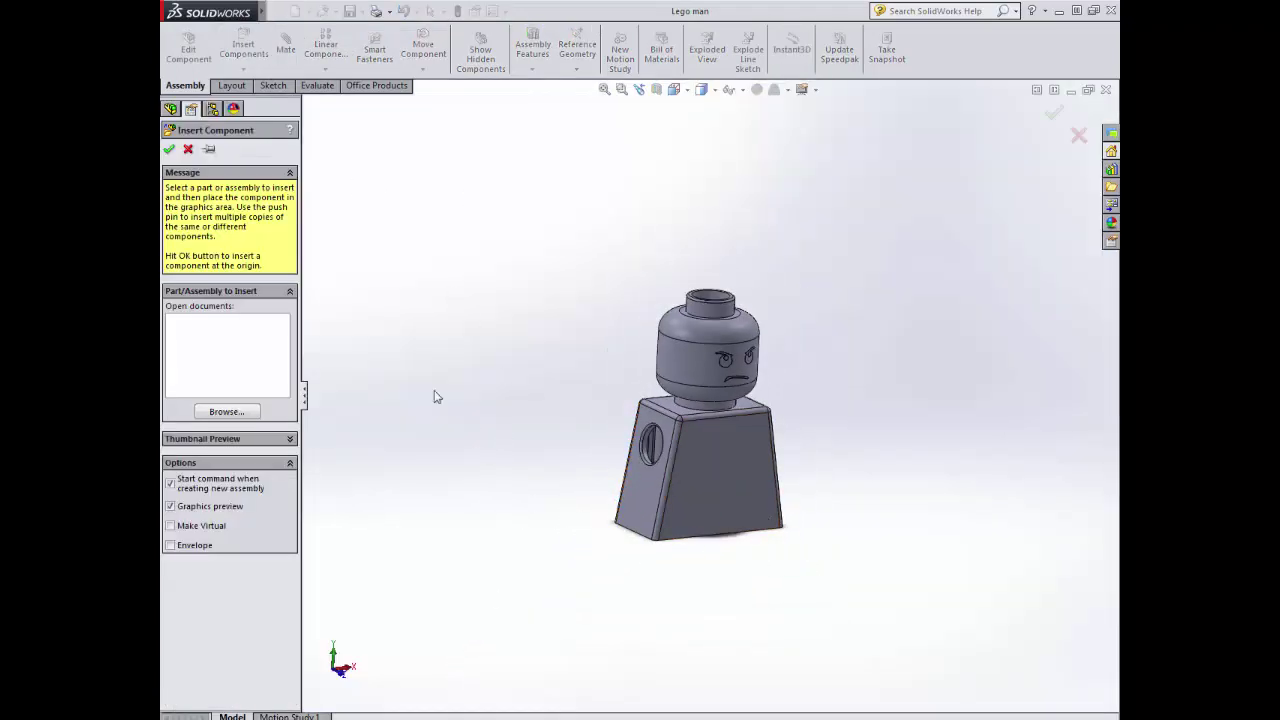
{"action": "left_click", "coordinate": [228, 412]}
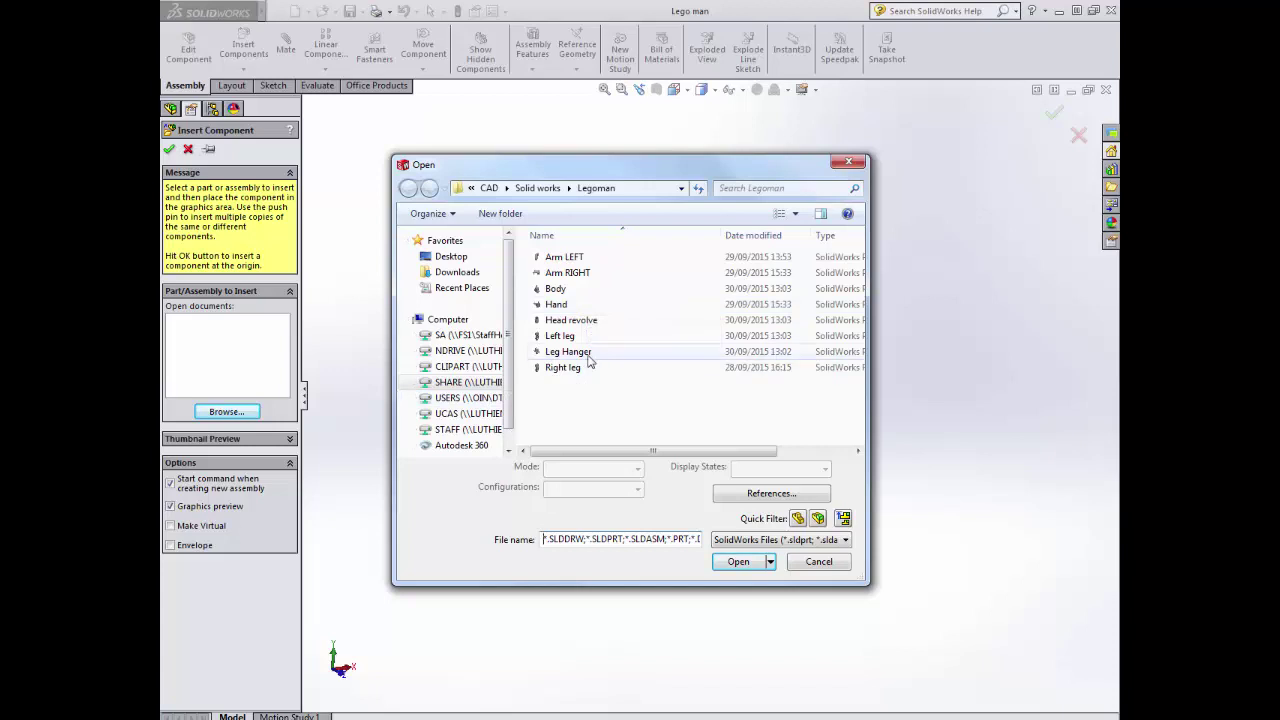
{"action": "left_click", "coordinate": [575, 352]}
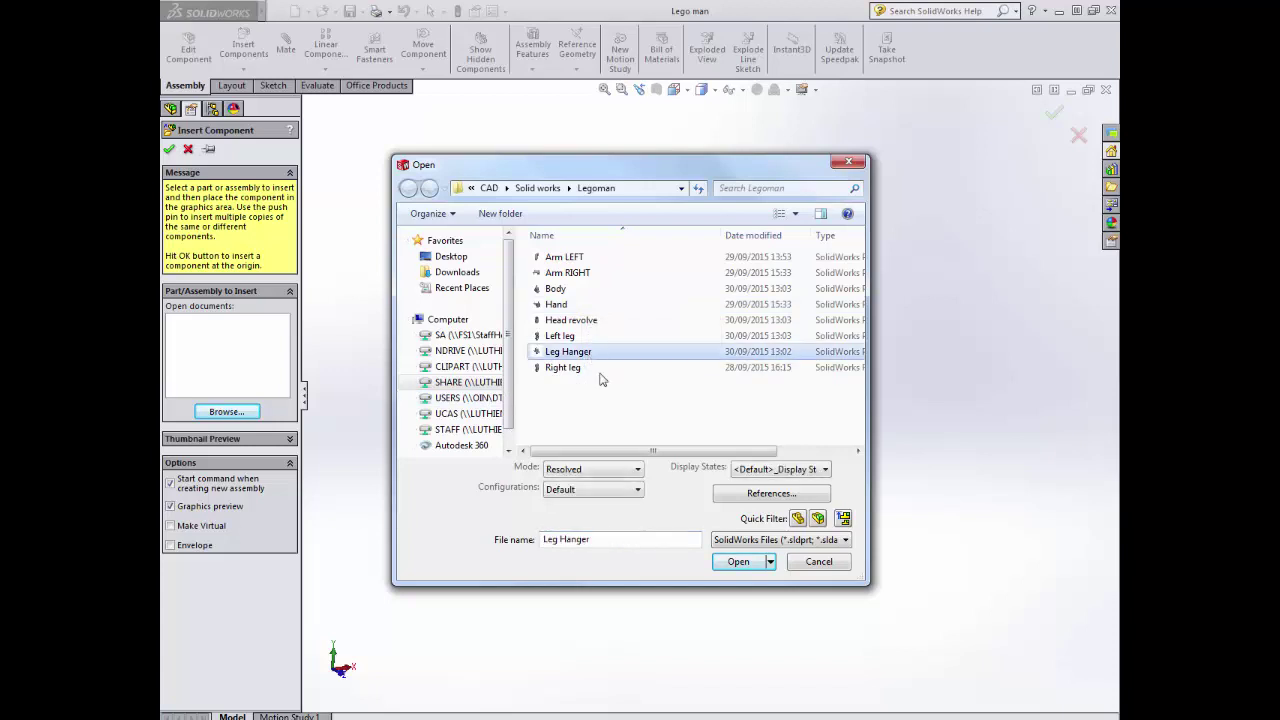
{"action": "left_click", "coordinate": [738, 561]}
{"action": "middle_click_drag", "start_coordinate": [684, 525], "coordinate": [778, 577]}
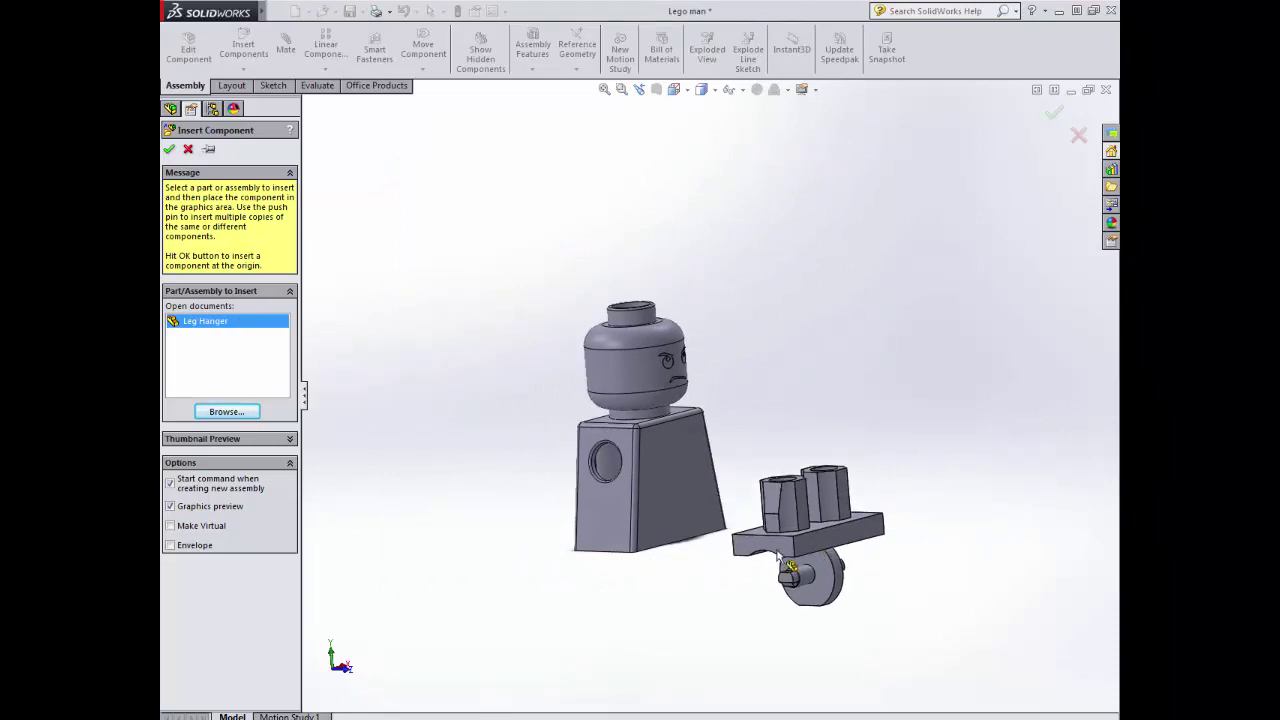
{"action": "left_click", "coordinate": [778, 554]}
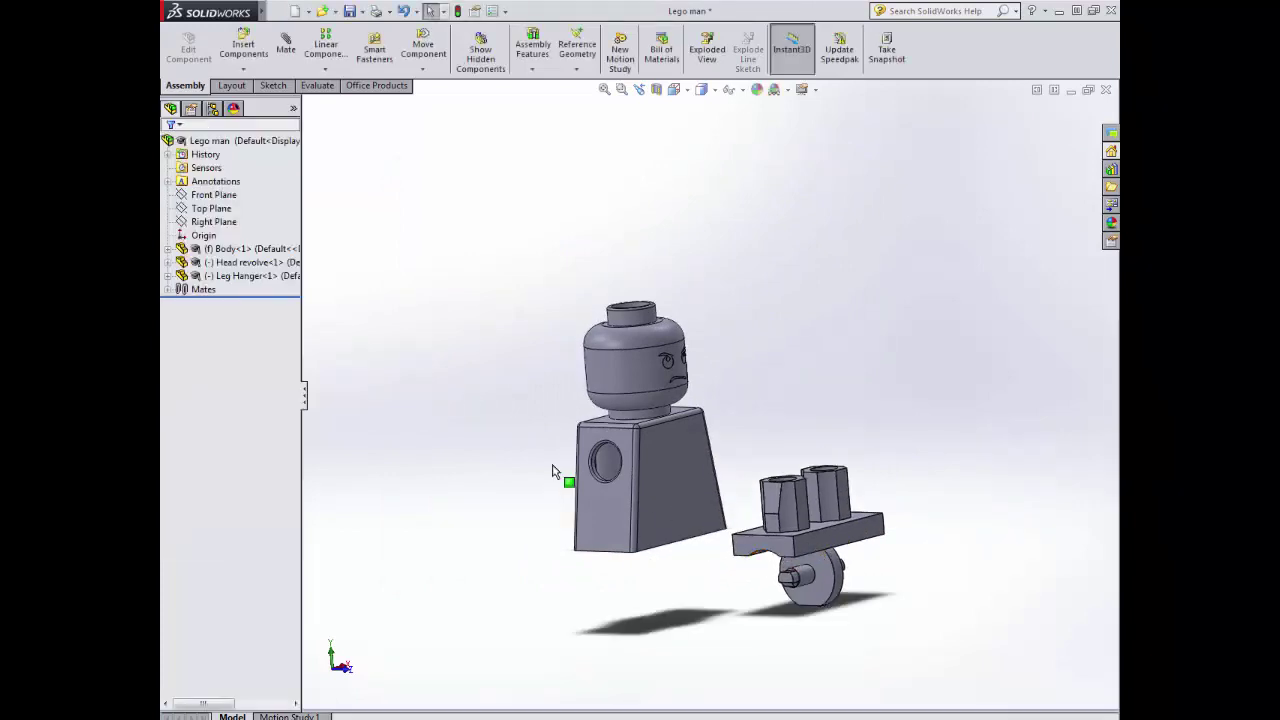
{"action": "left_click", "coordinate": [287, 48]}
{"action": "middle_click_drag", "start_coordinate": [741, 369], "coordinate": [860, 440]}
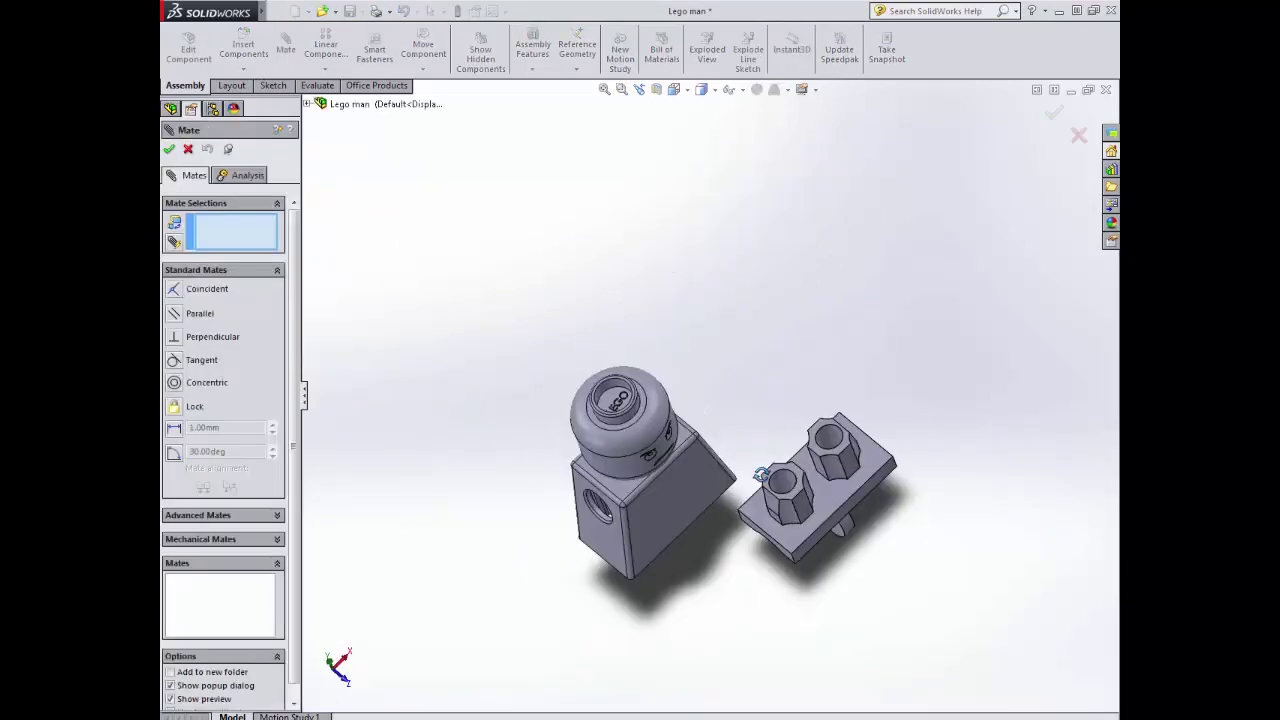
{"action": "left_click", "coordinate": [881, 454]}
{"action": "middle_click_drag", "start_coordinate": [716, 492], "coordinate": [714, 286]}
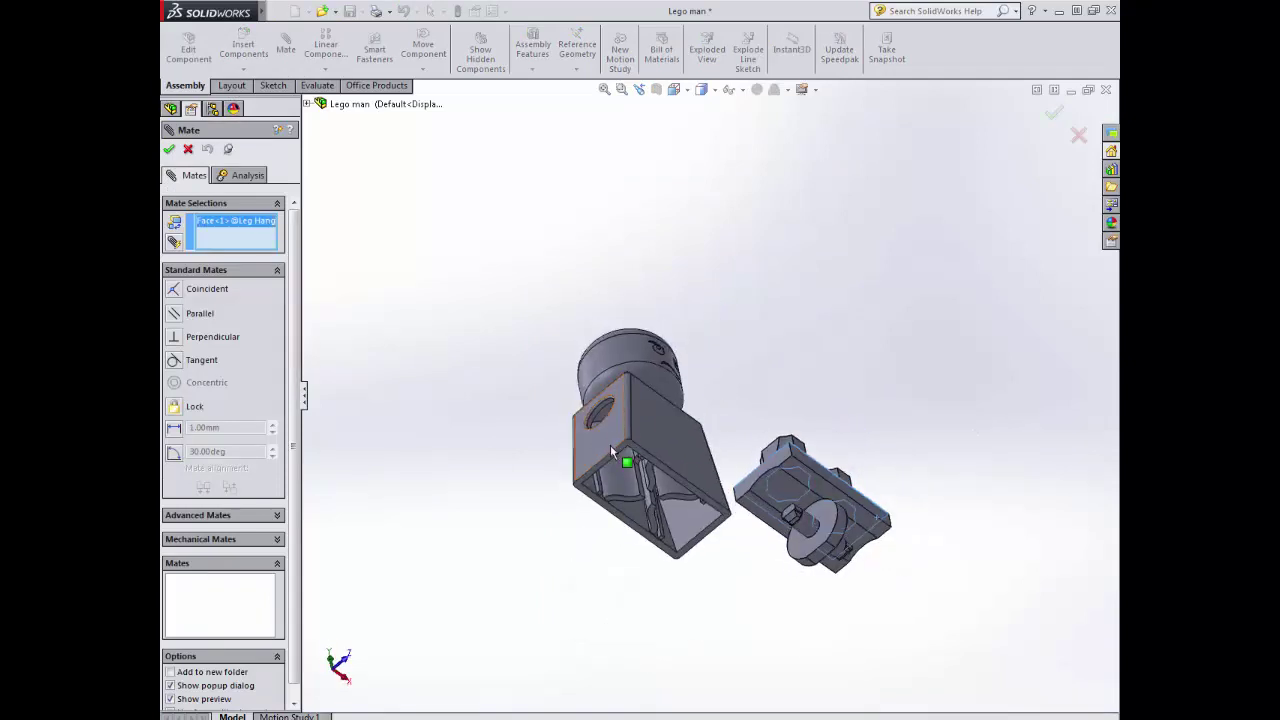
{"action": "scroll", "coordinate": [640, 445], "scroll_direction": "down", "scroll_amount": 5}
{"action": "left_click", "coordinate": [683, 435]}
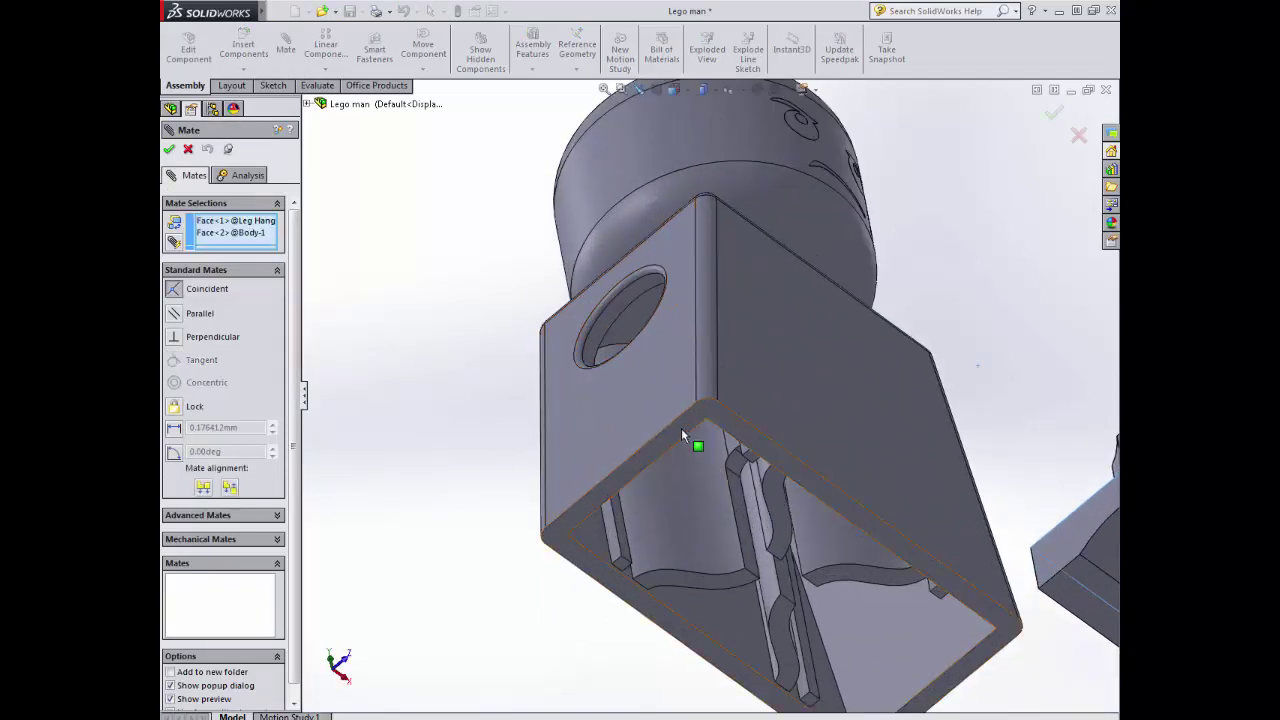
{"action": "left_click", "coordinate": [169, 148]}
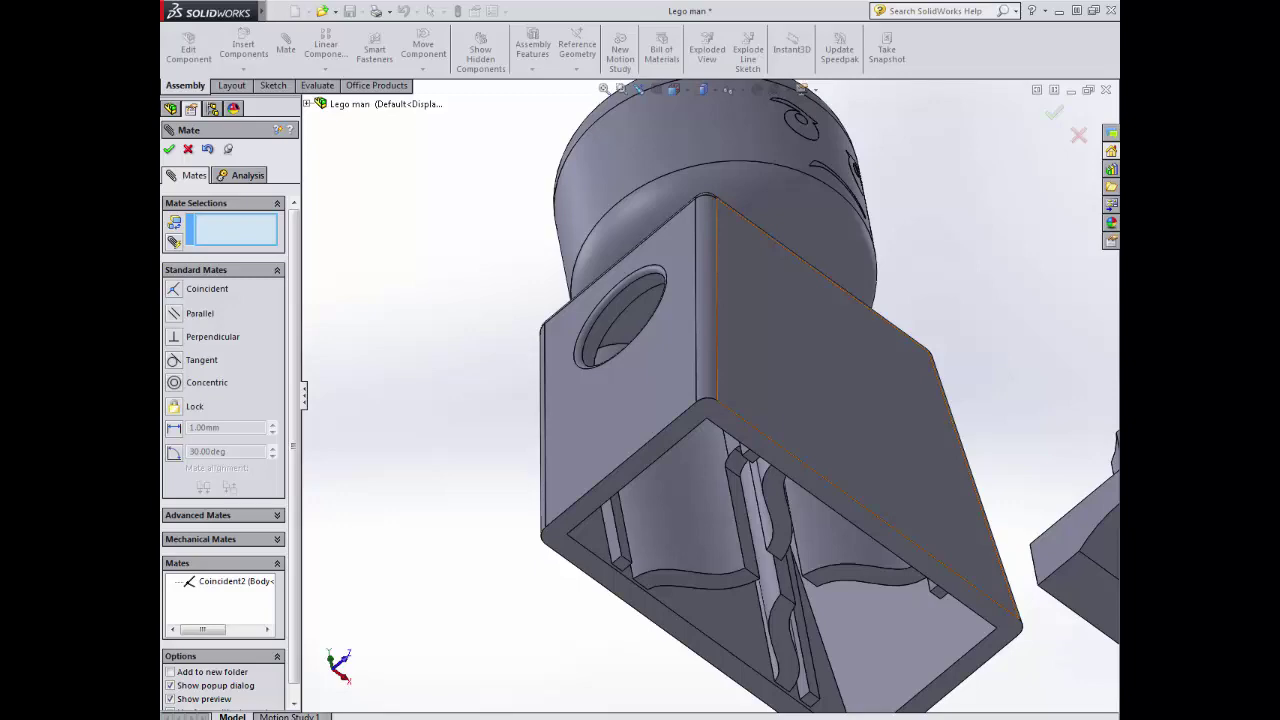
{"action": "scroll", "coordinate": [1091, 440], "scroll_direction": "up", "scroll_amount": 5}
{"action": "middle_click_drag", "start_coordinate": [949, 323], "coordinate": [848, 449]}
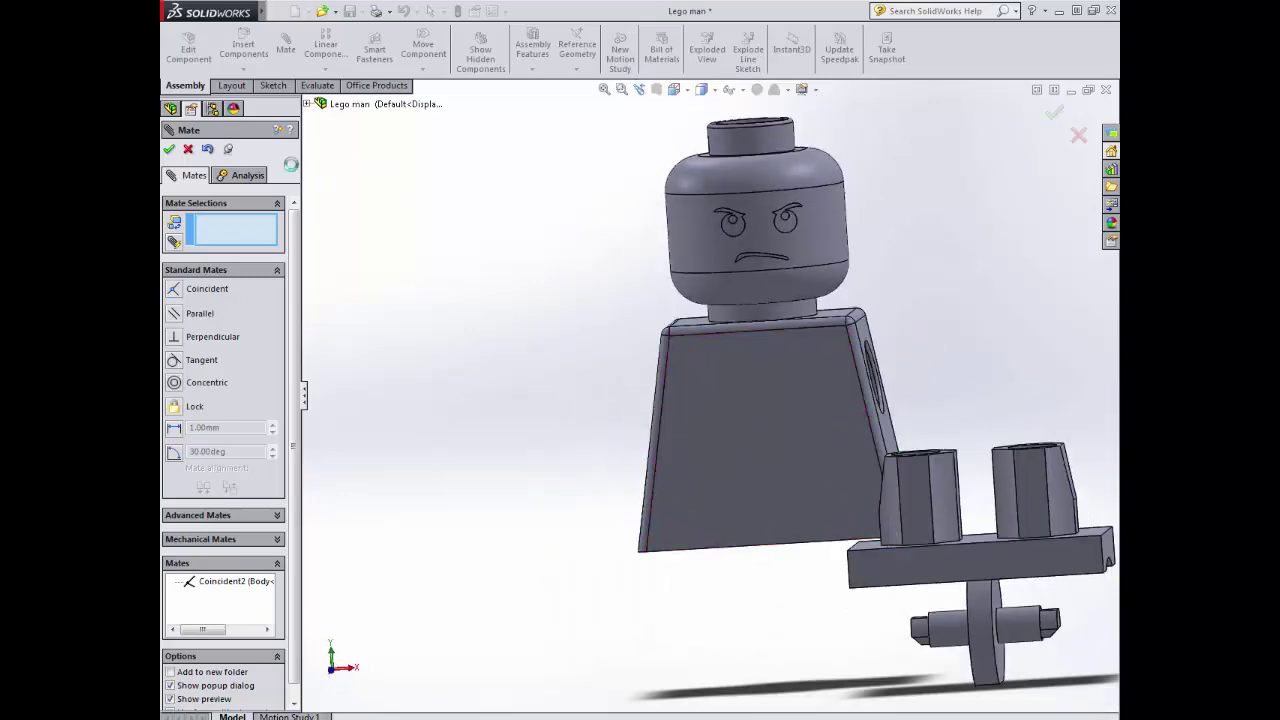
{"action": "left_click", "coordinate": [169, 148]}
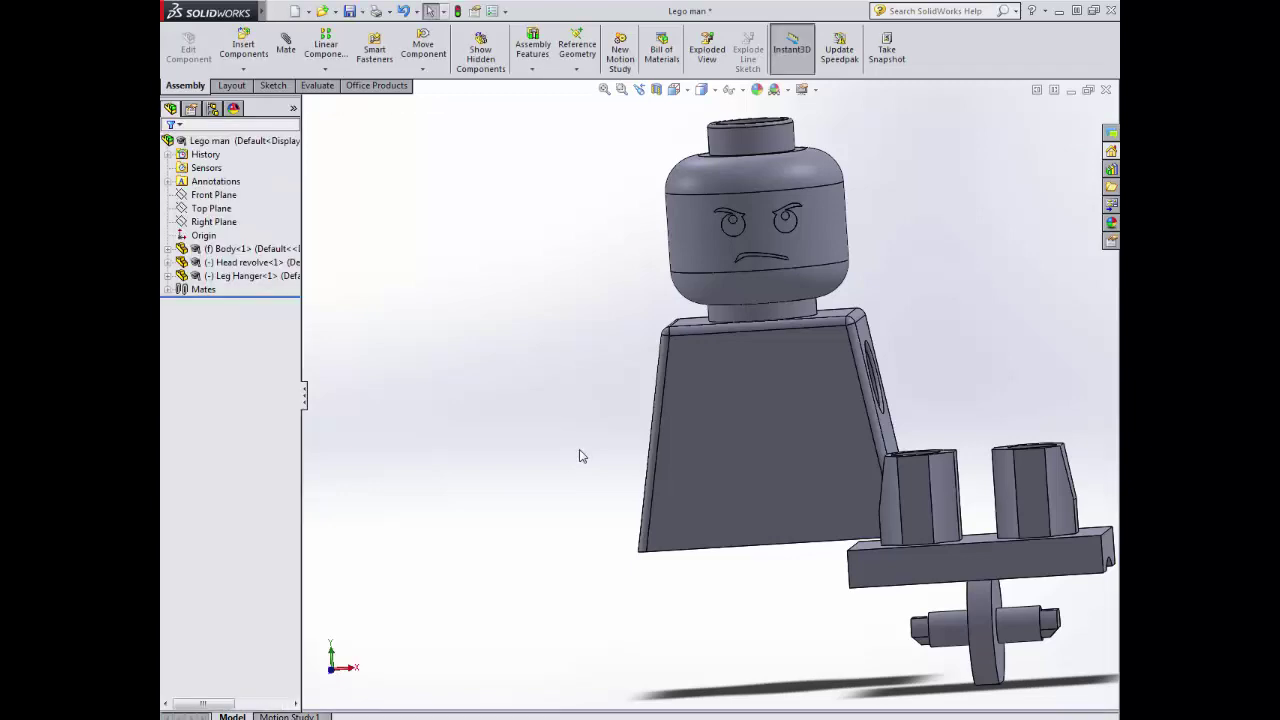
{"action": "left_click", "coordinate": [928, 586]}
{"action": "middle_click_drag", "start_coordinate": [723, 580], "coordinate": [780, 530]}
{"action": "scroll", "coordinate": [802, 510], "scroll_direction": "down", "scroll_amount": 3}
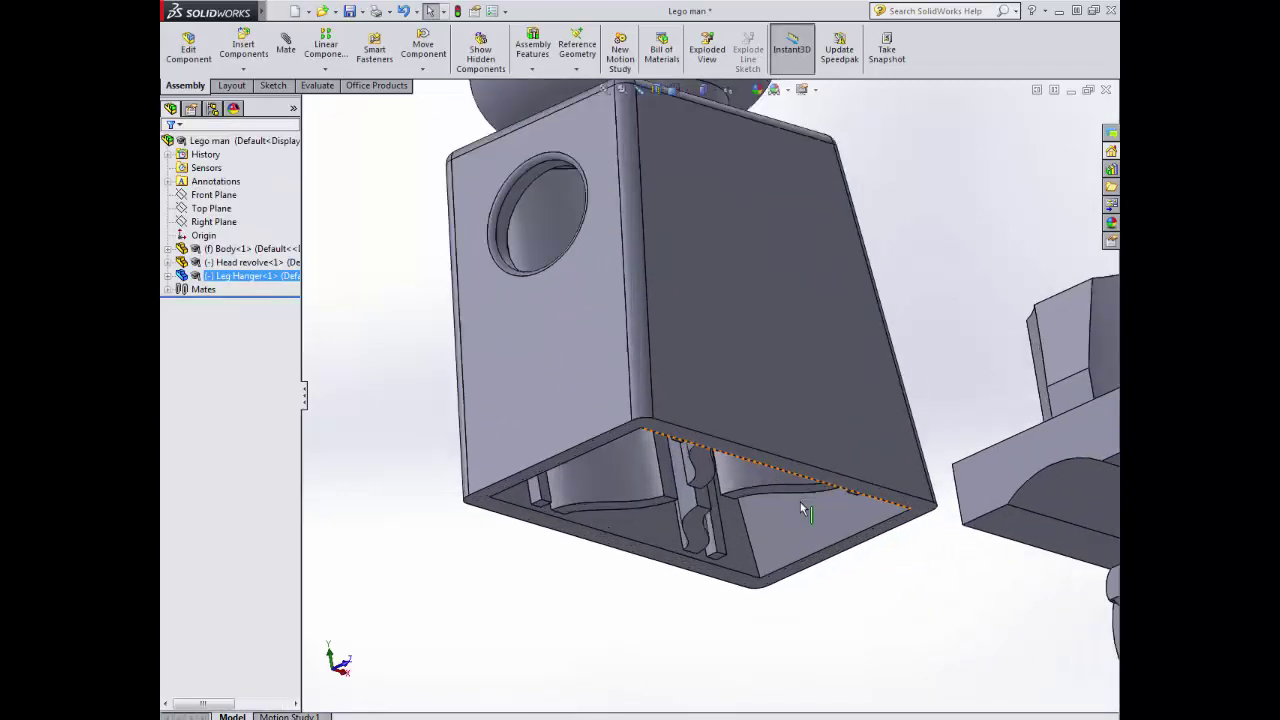
{"action": "scroll", "coordinate": [802, 510], "scroll_direction": "down", "scroll_amount": 2}
{"action": "left_click", "coordinate": [800, 440]}
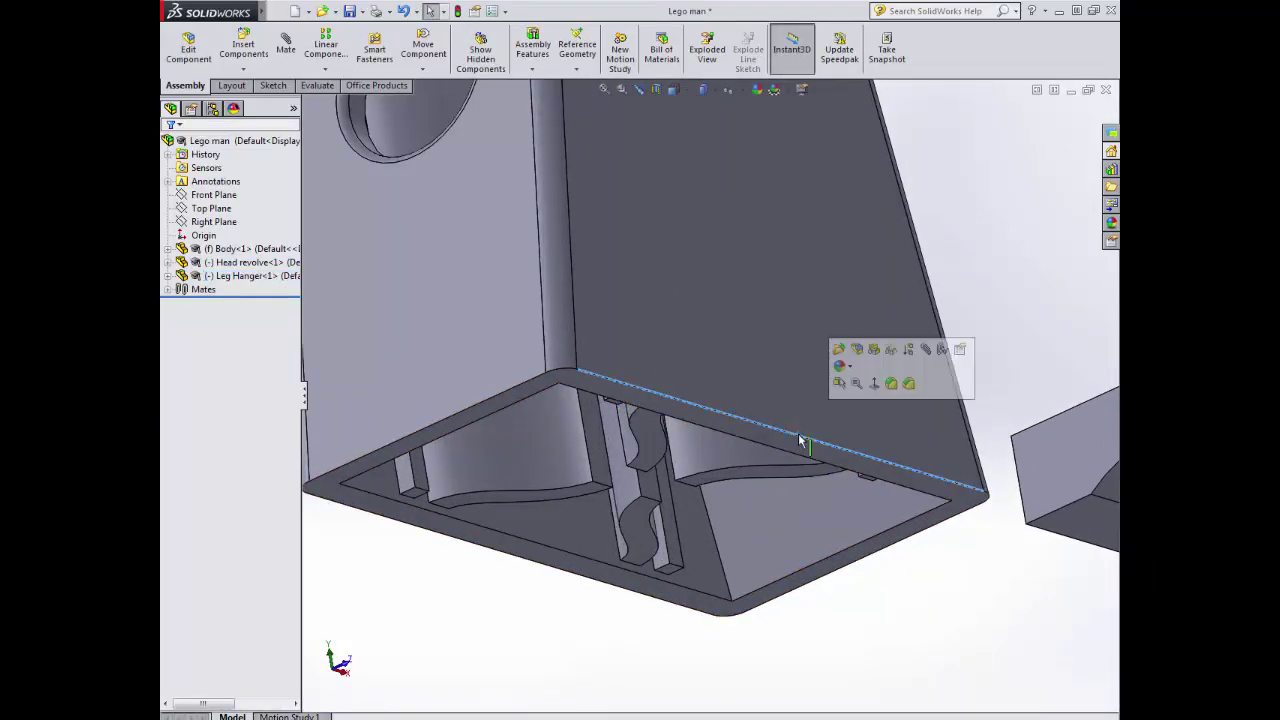
{"action": "scroll", "coordinate": [709, 395], "scroll_direction": "up", "scroll_amount": 4}
{"action": "left_click", "coordinate": [286, 45]}
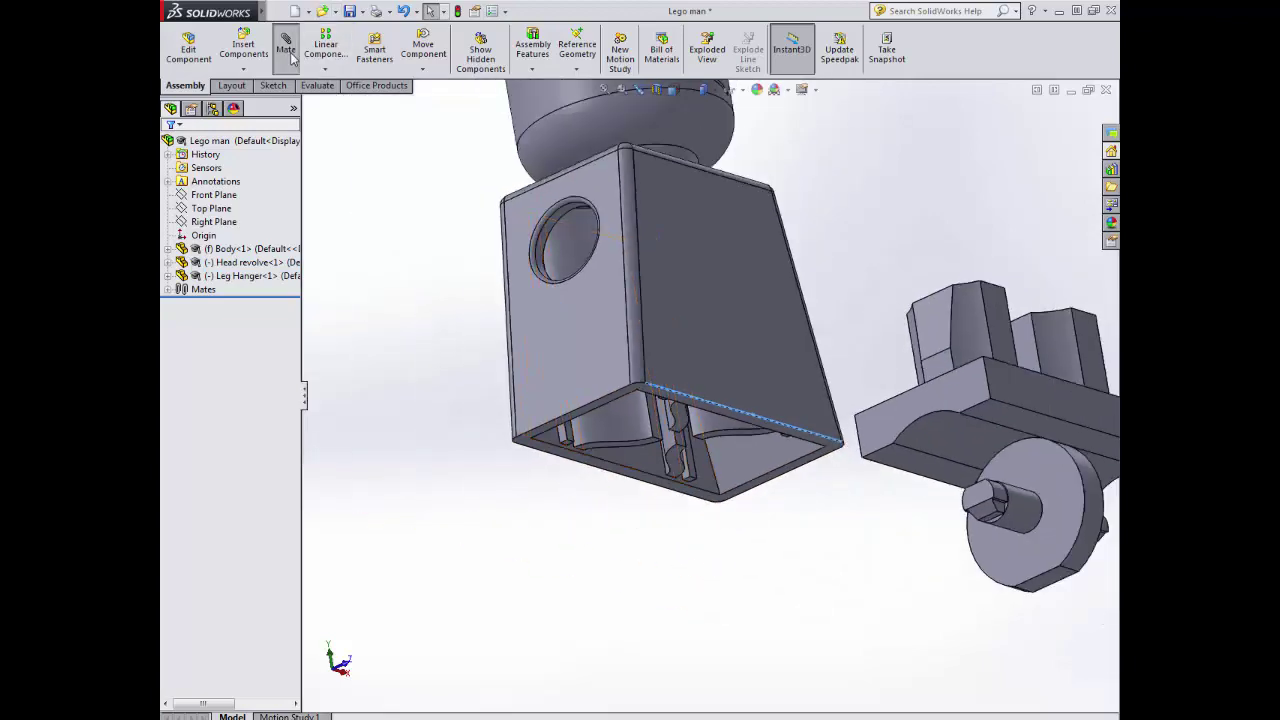
{"action": "left_click", "coordinate": [1012, 395]}
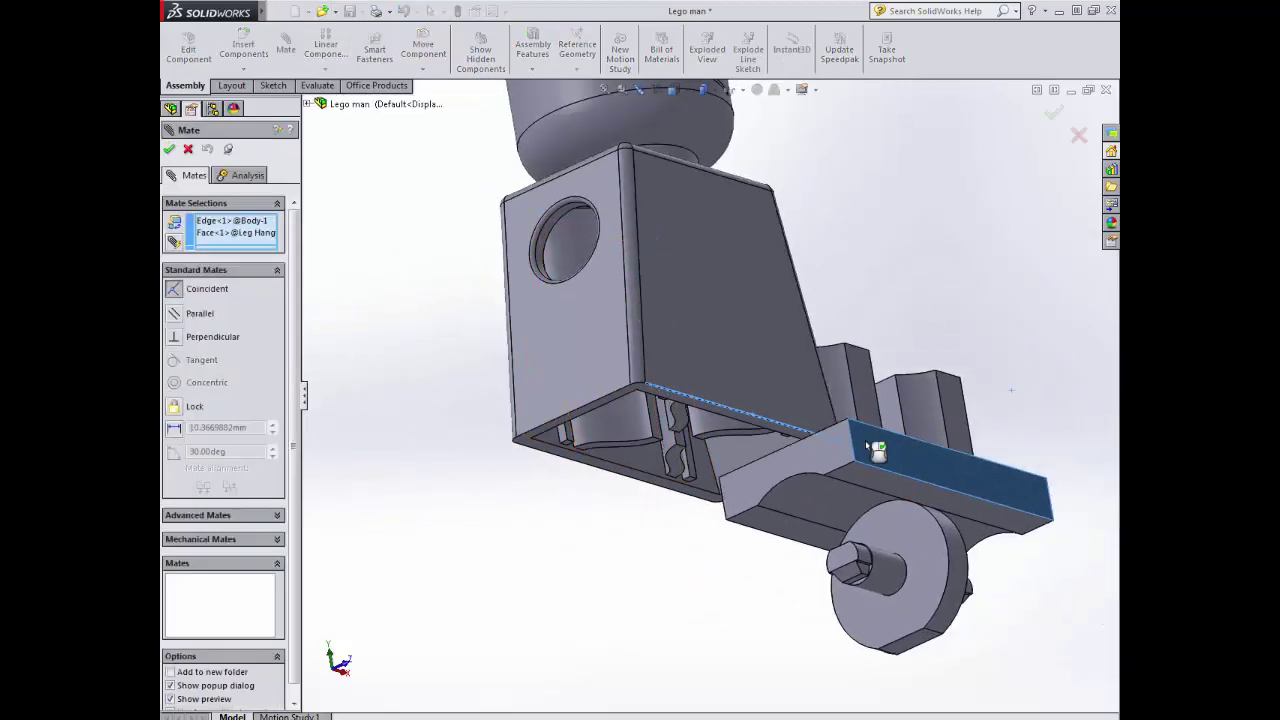
{"action": "middle_click_drag", "start_coordinate": [820, 470], "coordinate": [733, 479]}
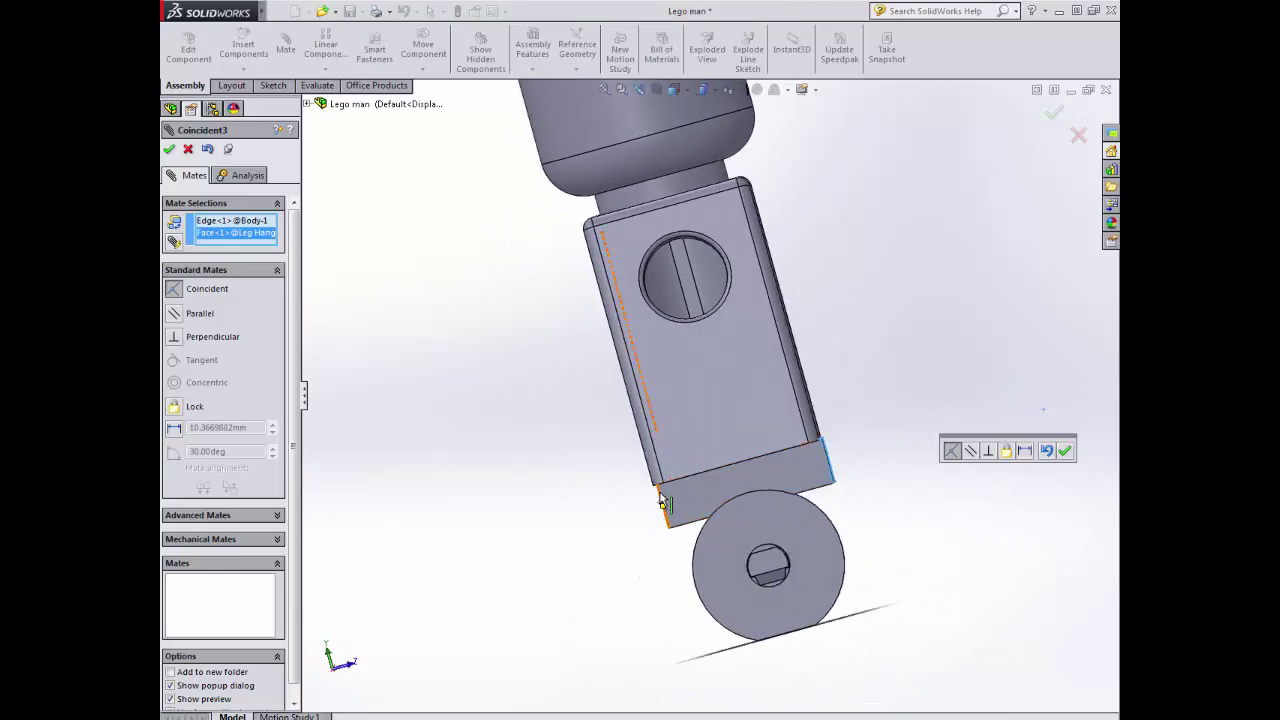
{"action": "middle_click_drag", "start_coordinate": [830, 458], "coordinate": [784, 622]}
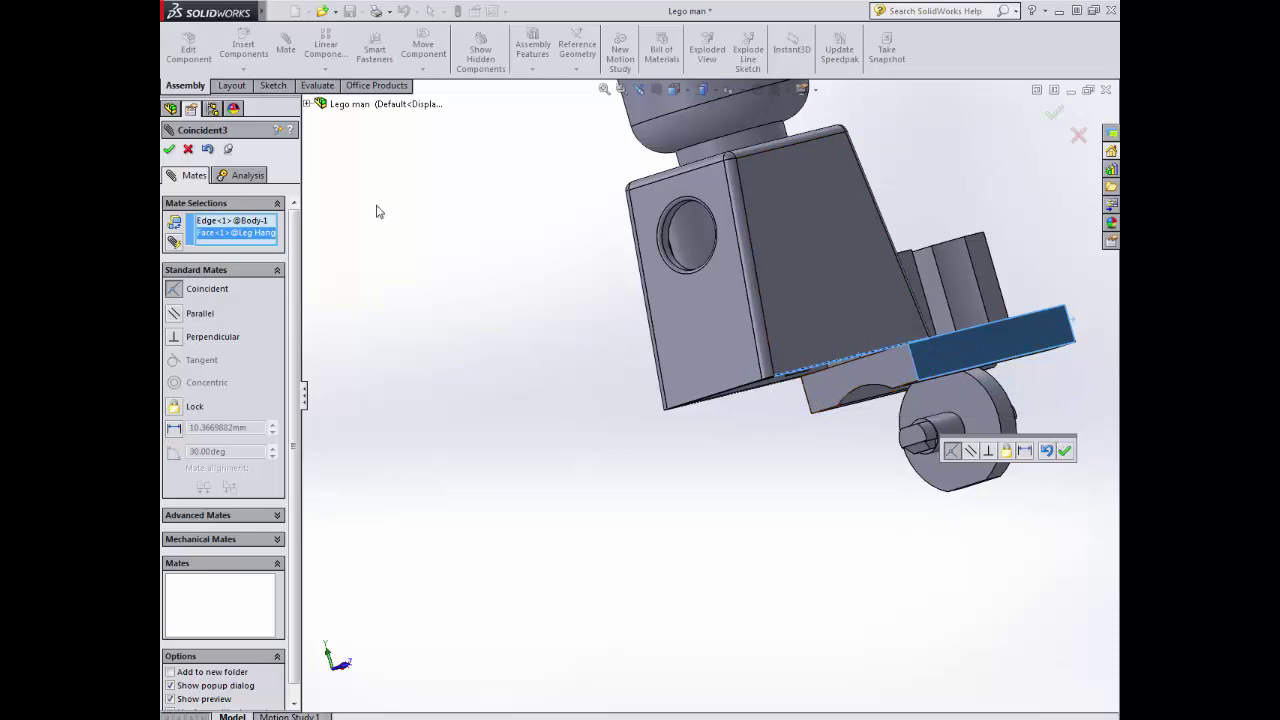
{"action": "left_click", "coordinate": [188, 149]}
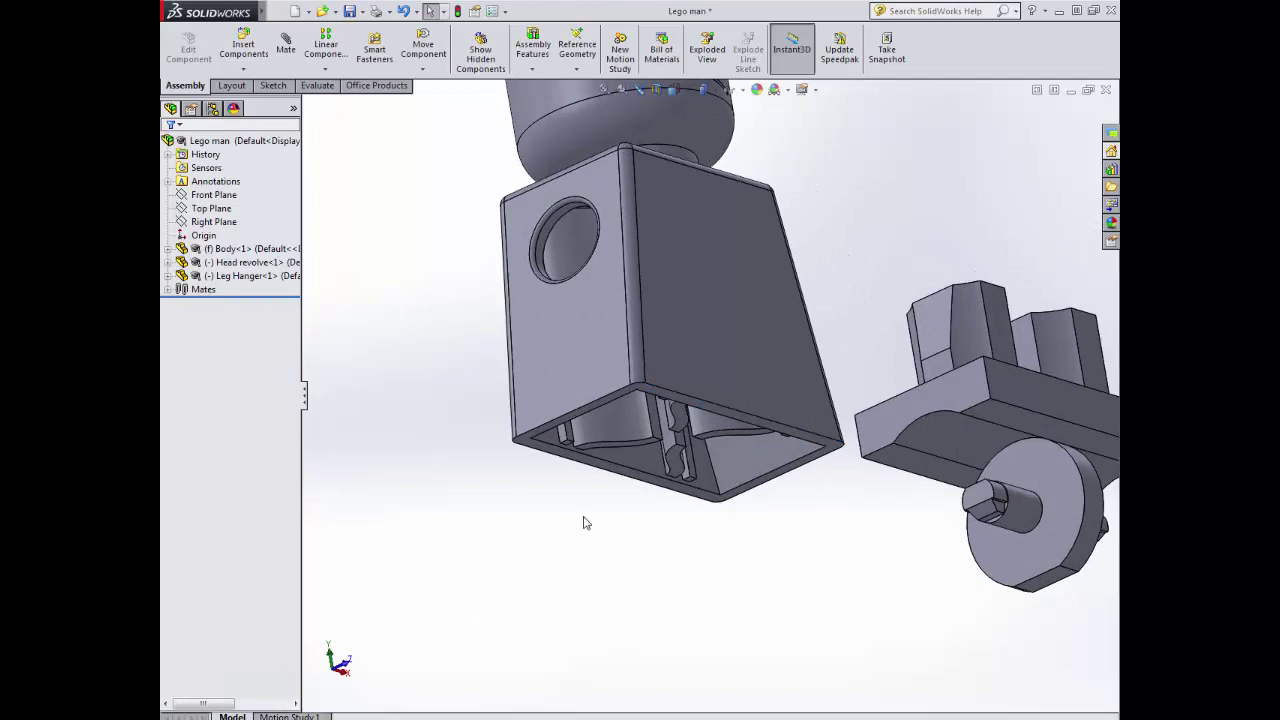
- Set up a 0.05mm distance mate between the body's bottom edge and a Leg Hanger face
{"action": "left_click", "coordinate": [167, 290]}
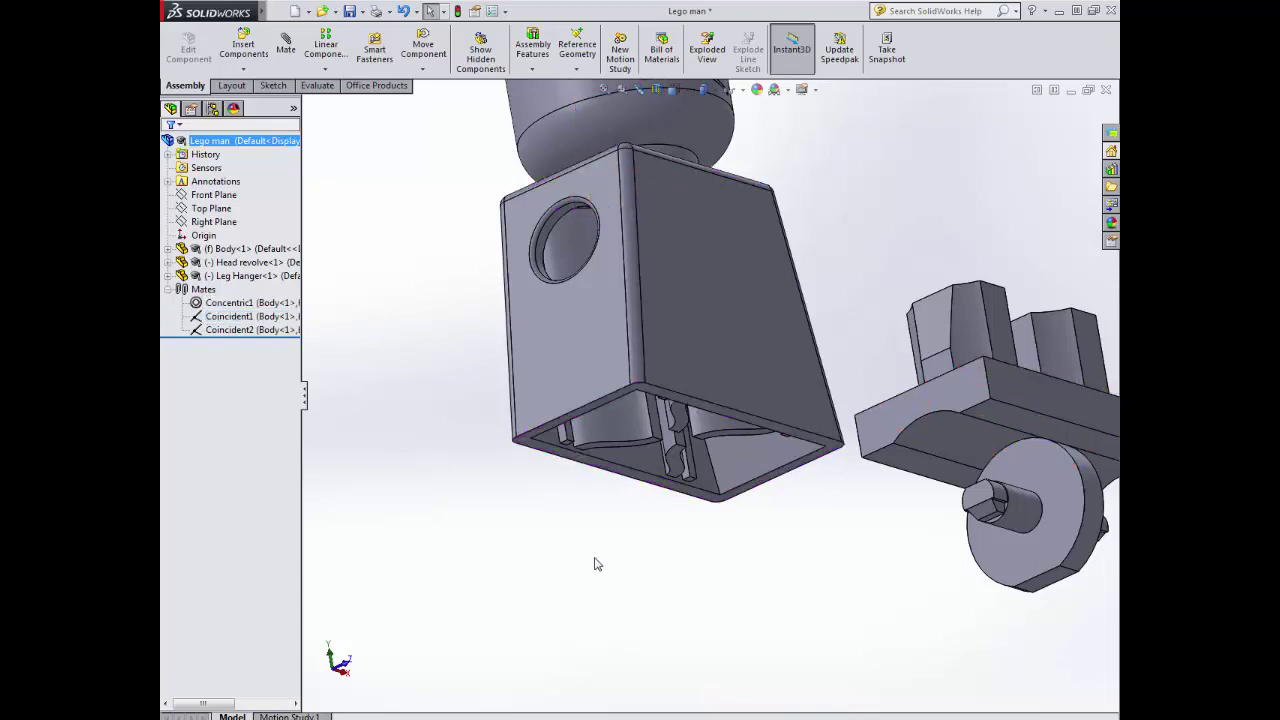
{"action": "left_click", "coordinate": [1007, 369]}
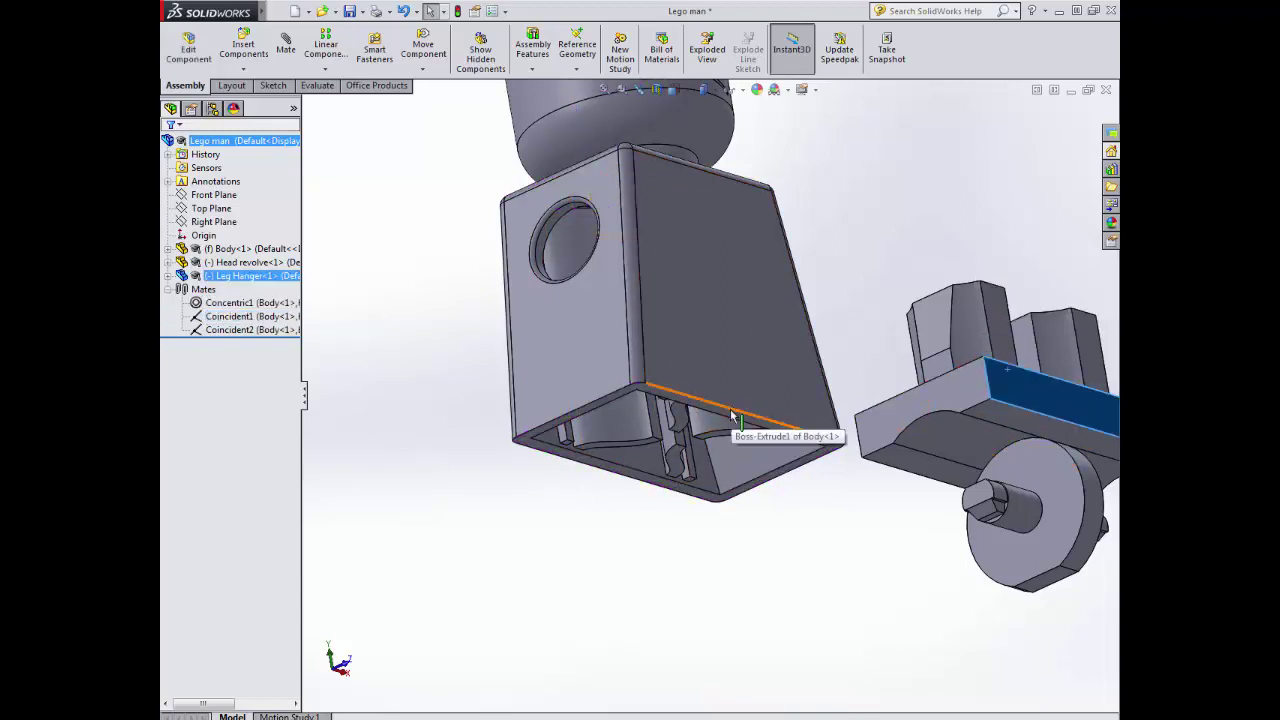
{"action": "left_click", "coordinate": [733, 418]}
{"action": "left_click", "coordinate": [286, 45]}
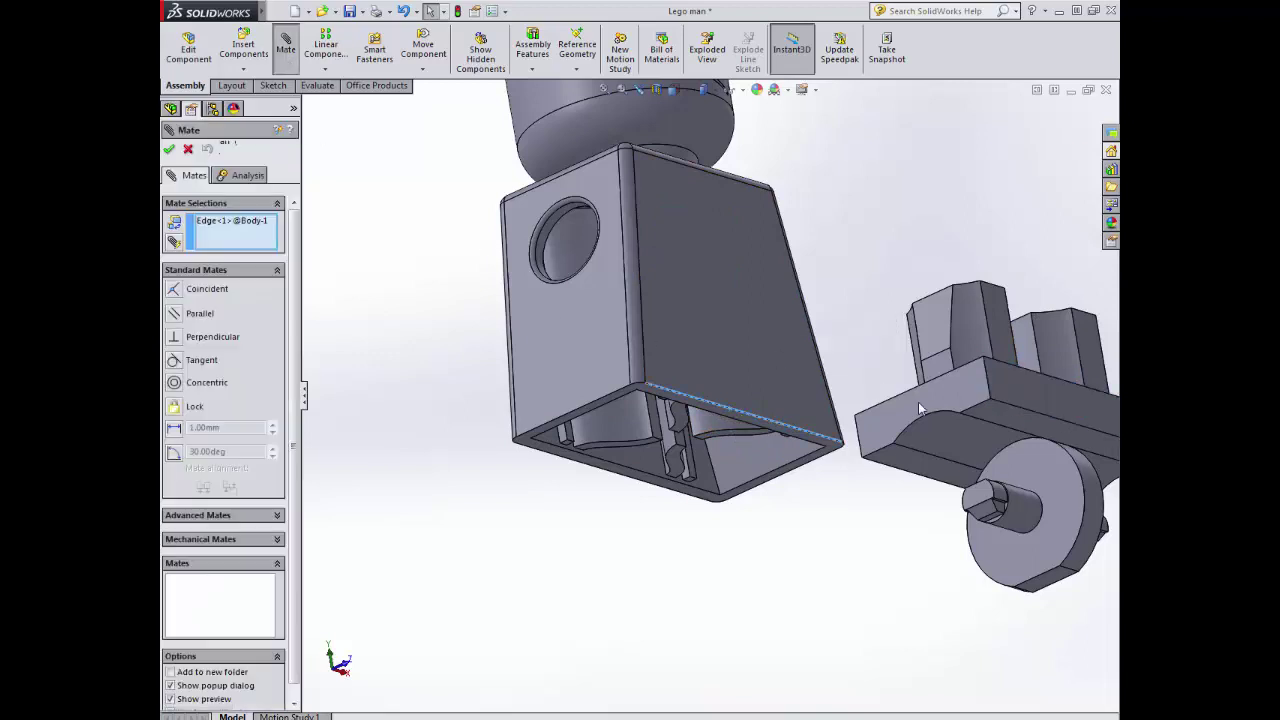
{"action": "left_click", "coordinate": [1027, 396]}
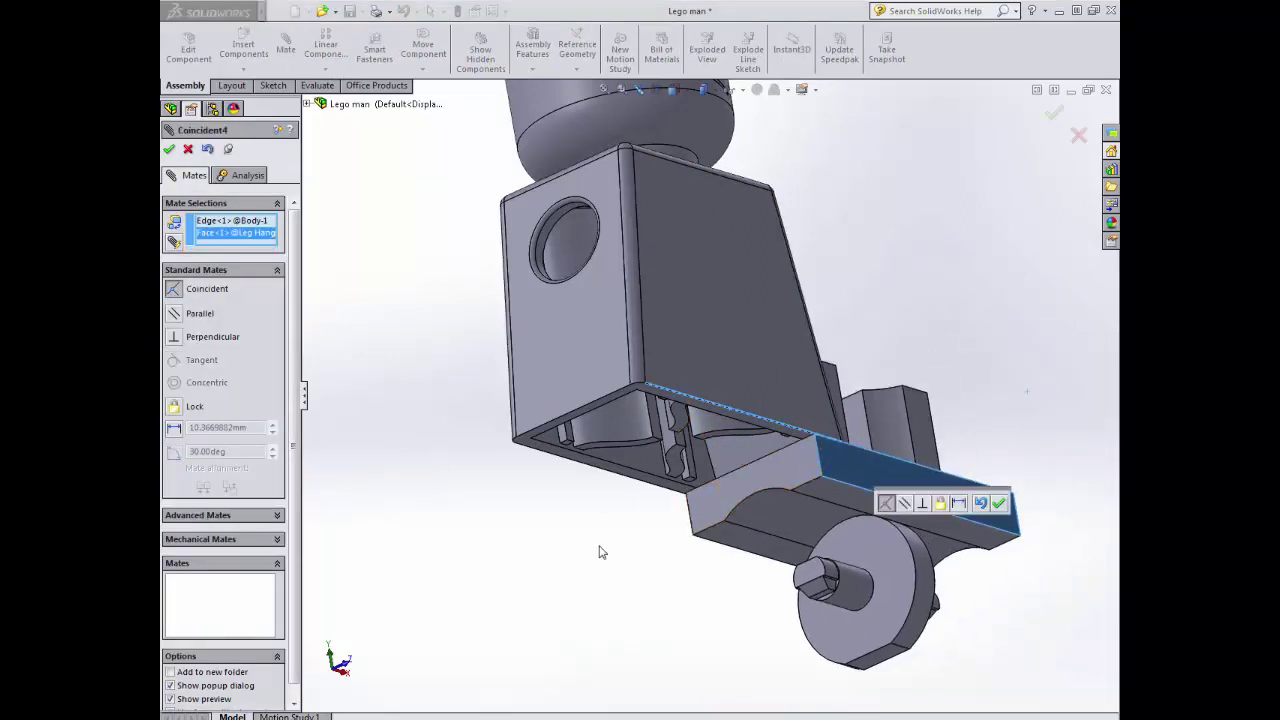
{"action": "left_click", "coordinate": [174, 429]}
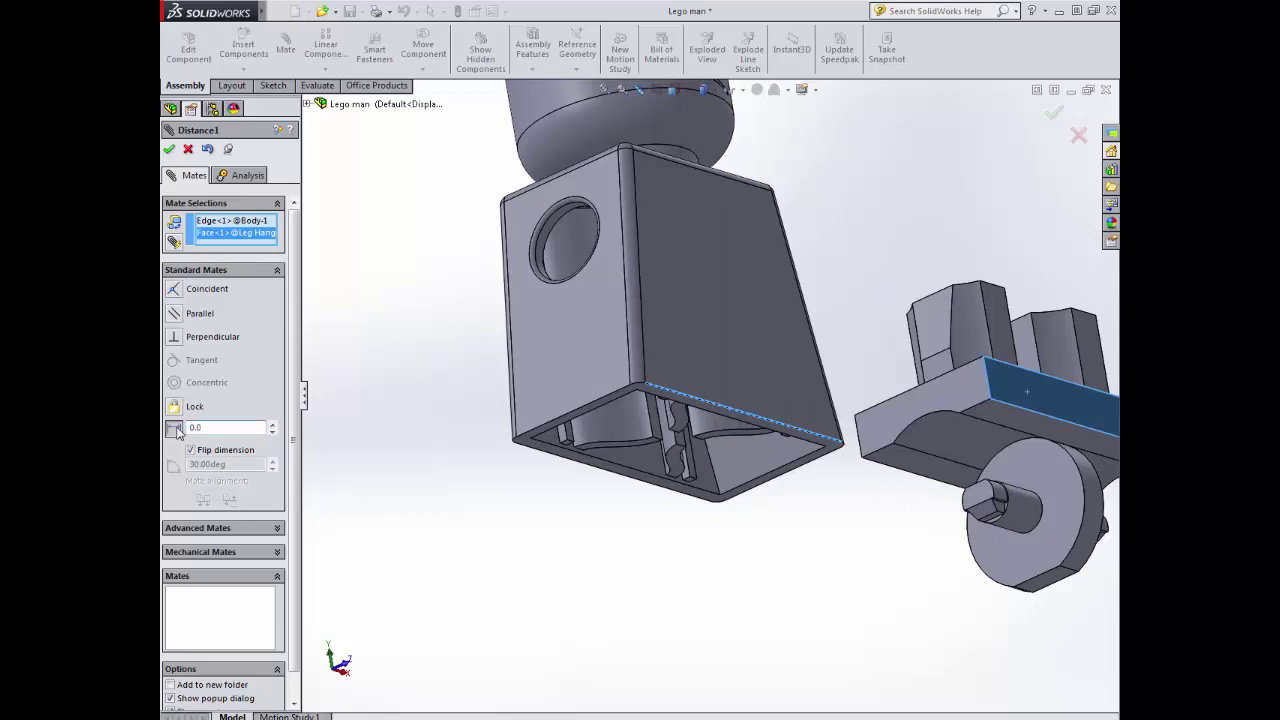
{"action": "type", "text": "0.05"}
{"action": "key", "text": "Return"}
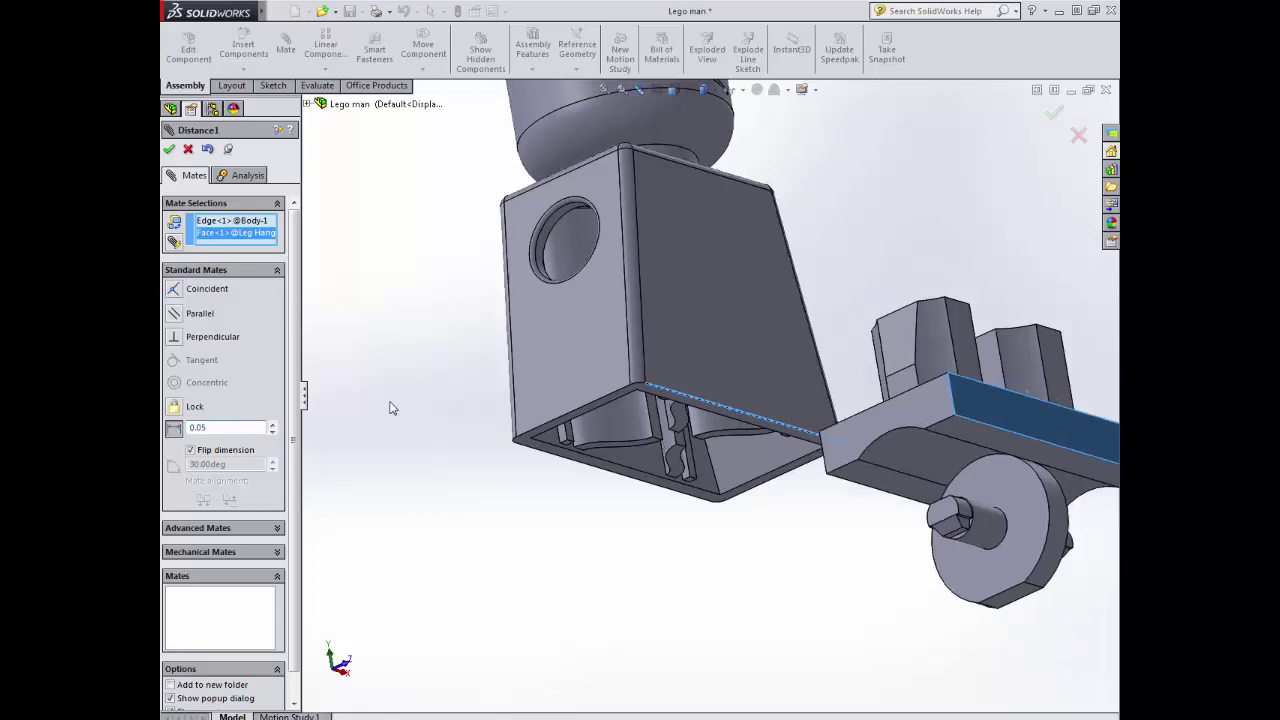
- Uncheck Flip dimension and accept the 0.05mm Distance1 mate
{"action": "middle_click_drag", "start_coordinate": [494, 352], "coordinate": [506, 463]}
{"action": "scroll", "coordinate": [506, 463], "scroll_direction": "up", "scroll_amount": 6}
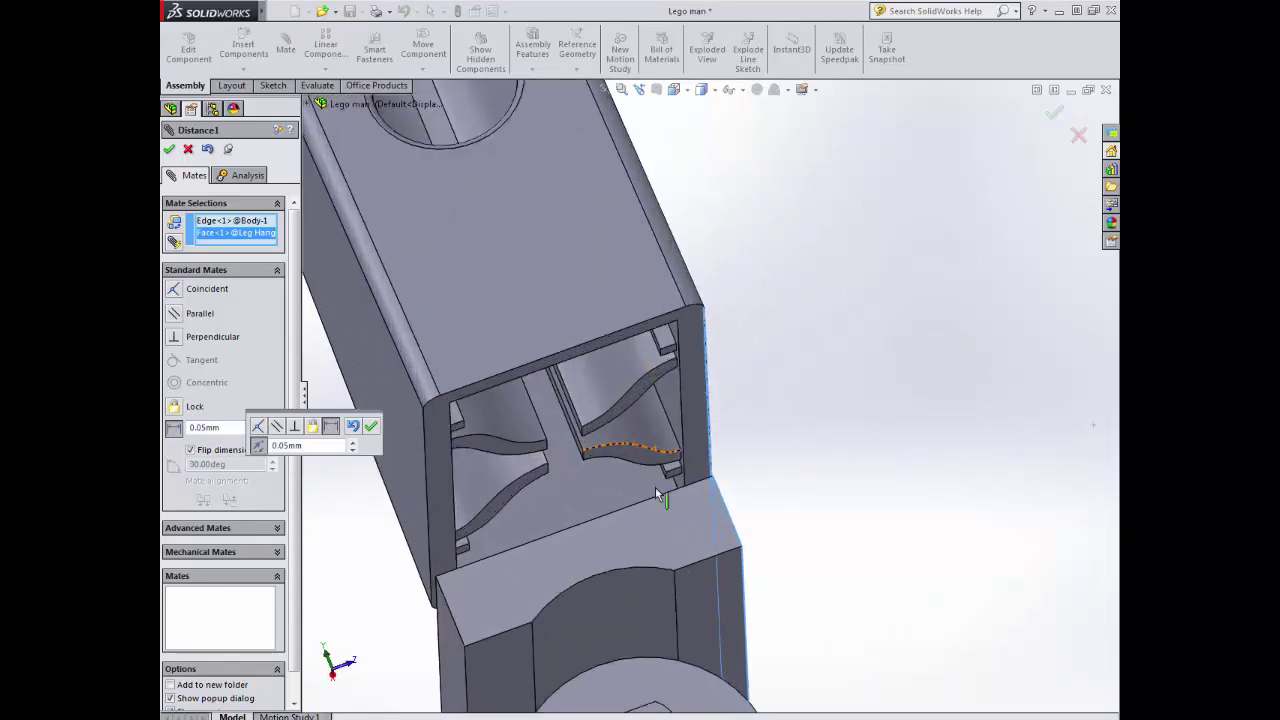
{"action": "scroll", "coordinate": [631, 484], "scroll_direction": "up", "scroll_amount": 5}
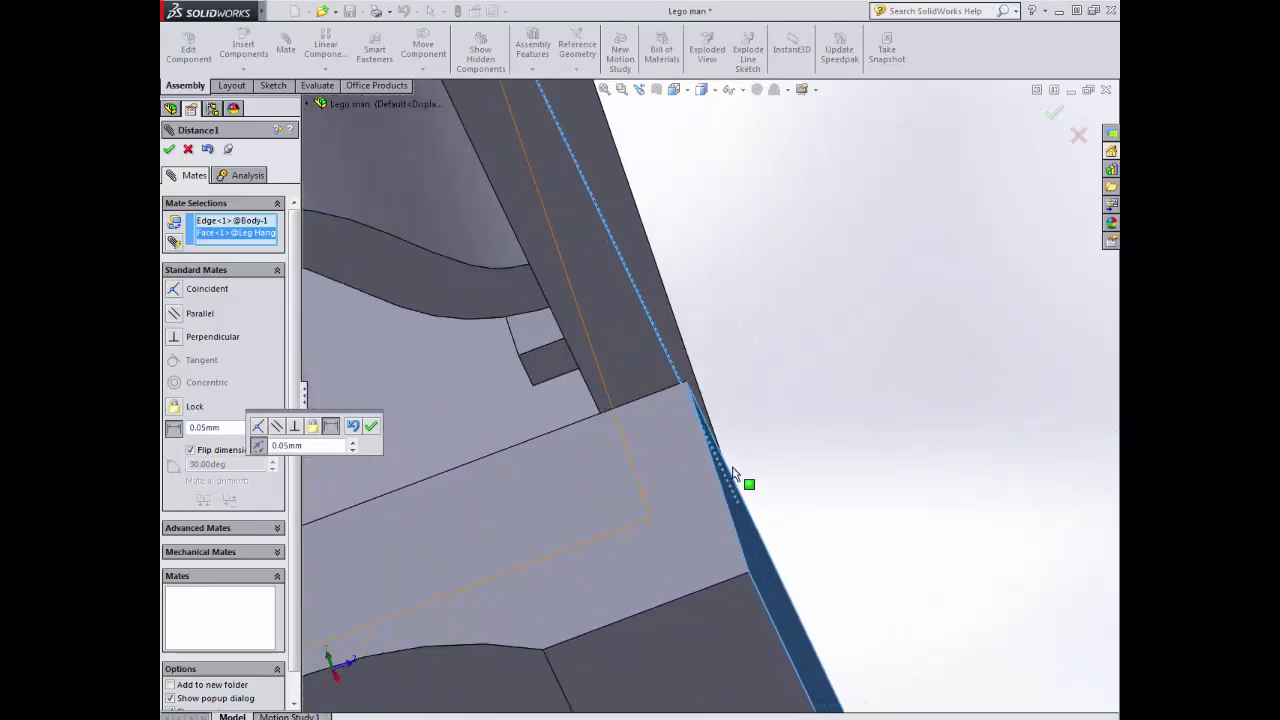
{"action": "middle_click_drag", "start_coordinate": [697, 431], "coordinate": [683, 475]}
{"action": "scroll", "coordinate": [600, 500], "scroll_direction": "down", "scroll_amount": 10}
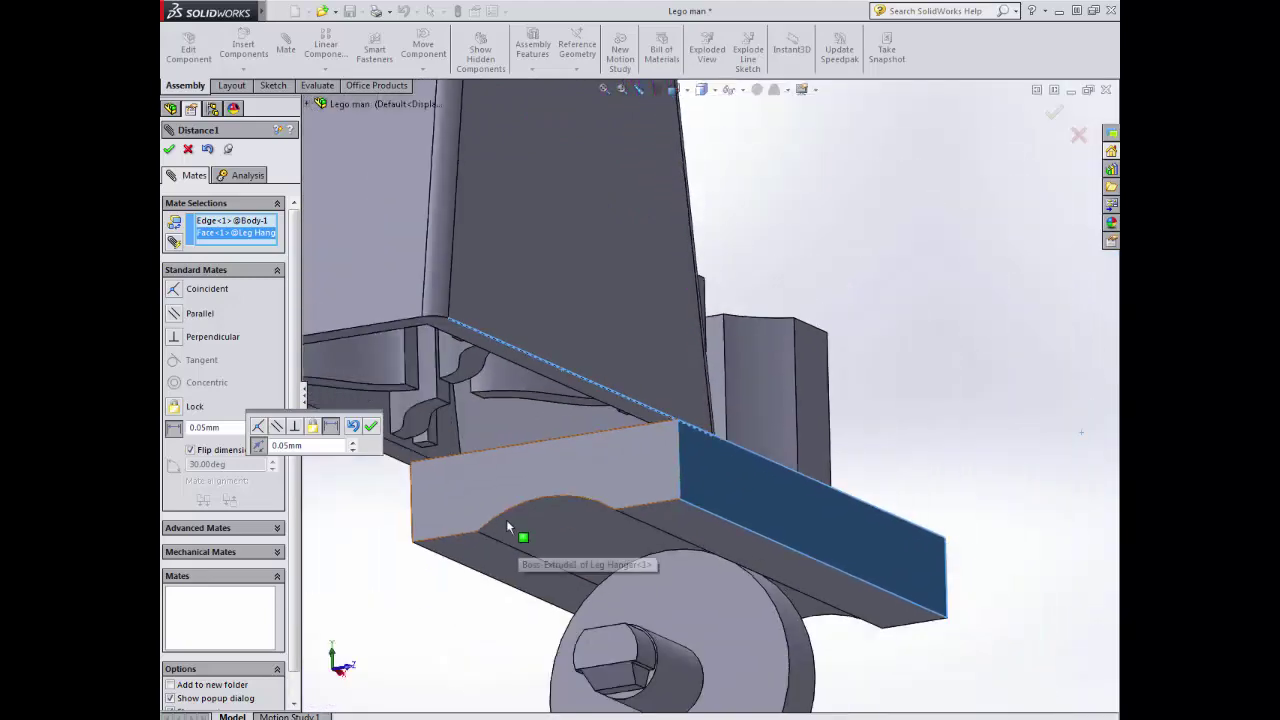
{"action": "middle_click_drag", "start_coordinate": [506, 519], "coordinate": [718, 444]}
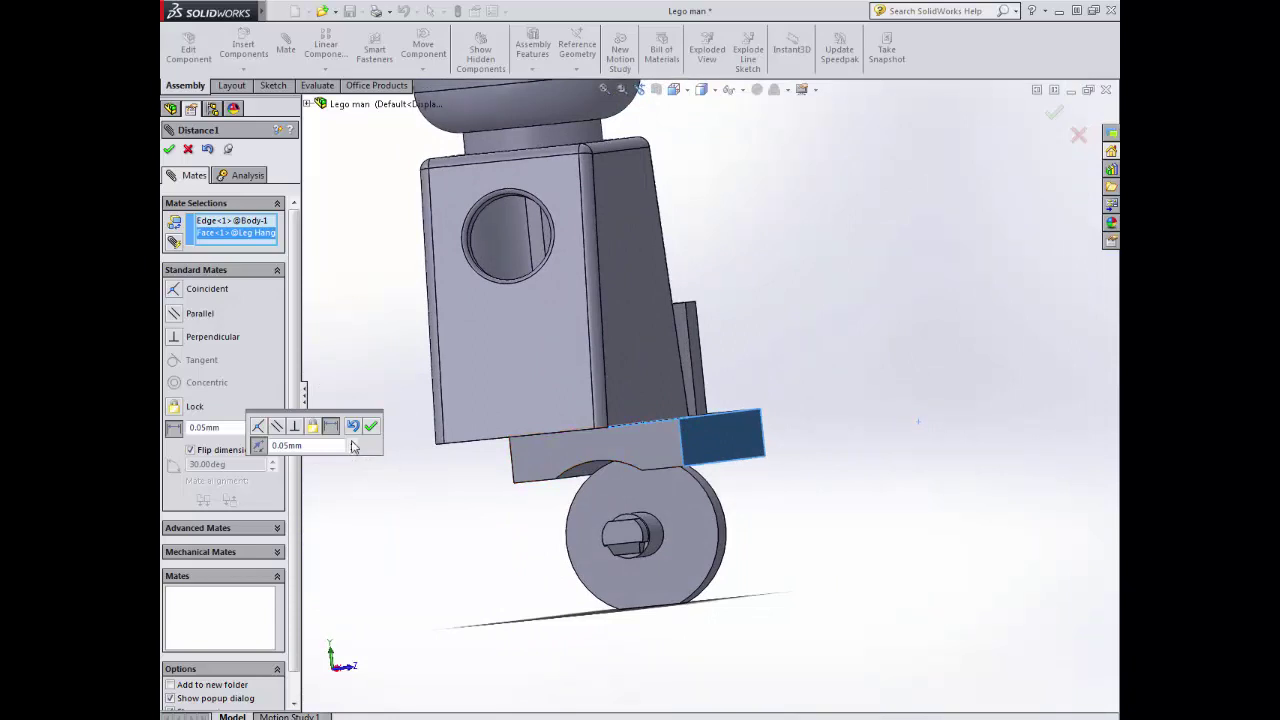
{"action": "left_click", "coordinate": [191, 451]}
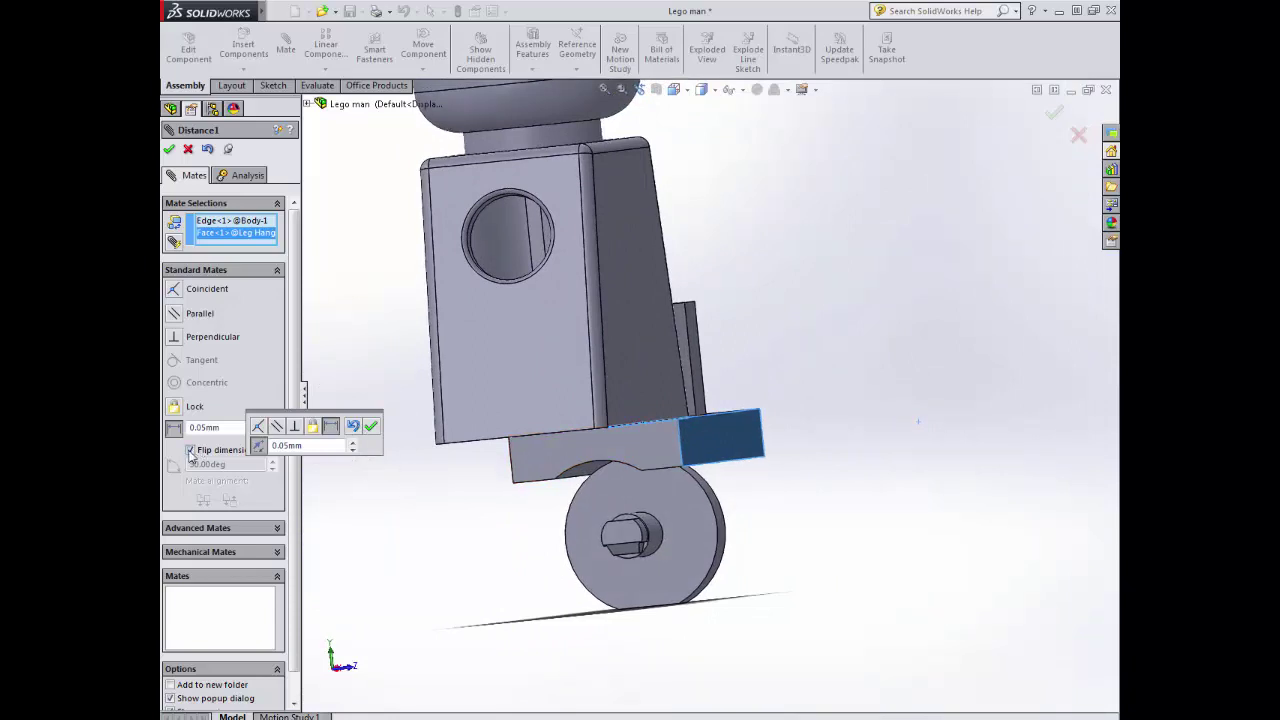
{"action": "middle_click_drag", "start_coordinate": [620, 465], "coordinate": [655, 425]}
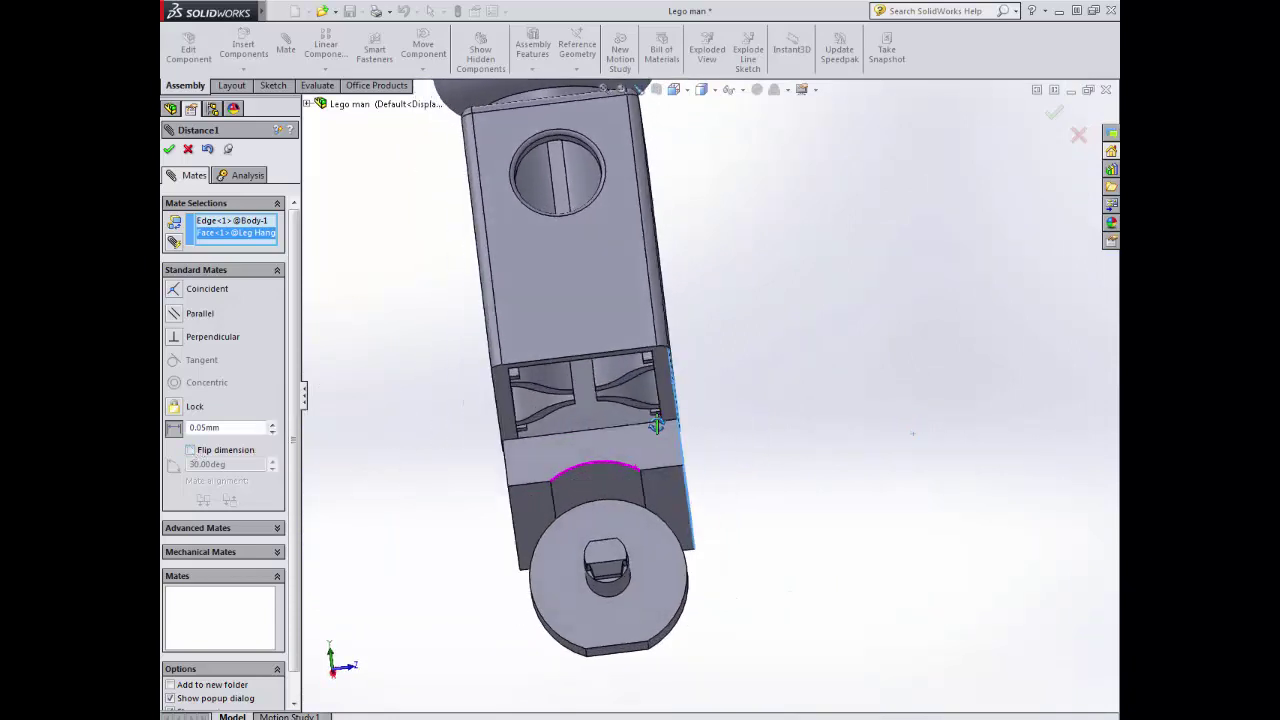
{"action": "left_click", "coordinate": [169, 149]}
- Add Distance2, holding another Leg Hanger face 0.42mm from the body's bottom edge
{"action": "middle_click_drag", "start_coordinate": [423, 443], "coordinate": [463, 363]}
{"action": "left_click", "coordinate": [542, 460]}
{"action": "scroll", "coordinate": [523, 380], "scroll_direction": "down", "scroll_amount": 5}
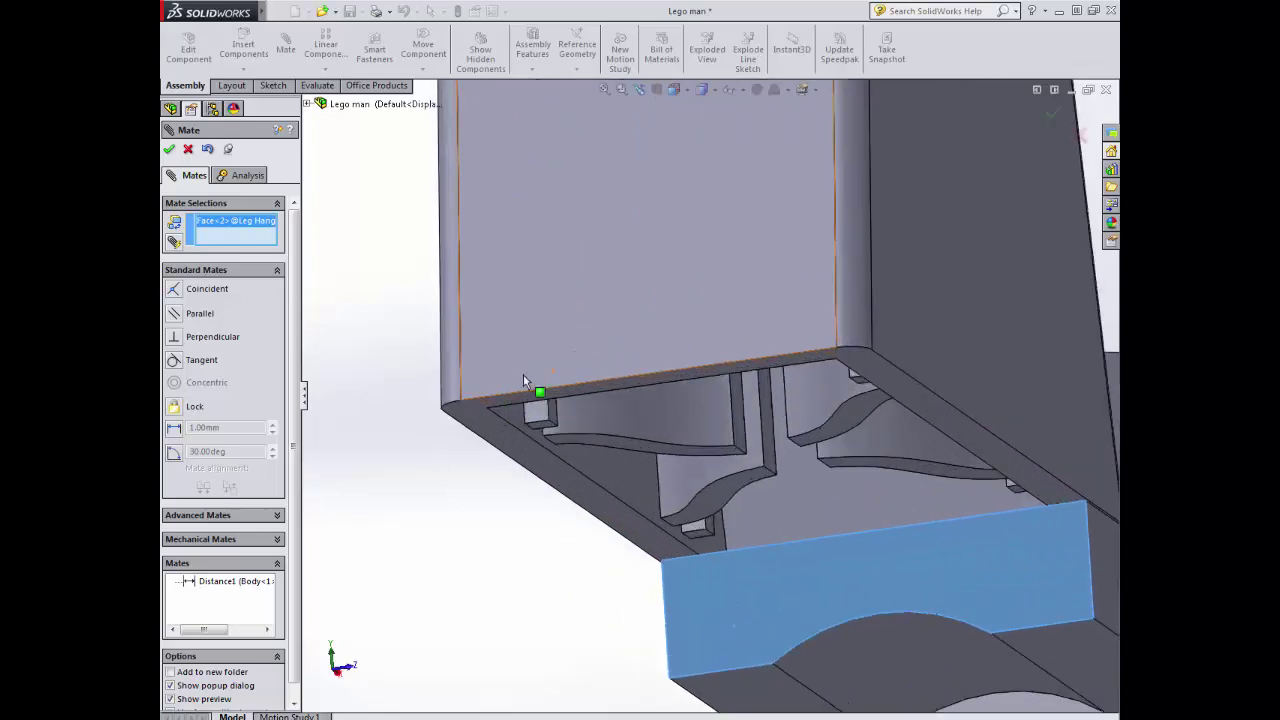
{"action": "left_click", "coordinate": [528, 392]}
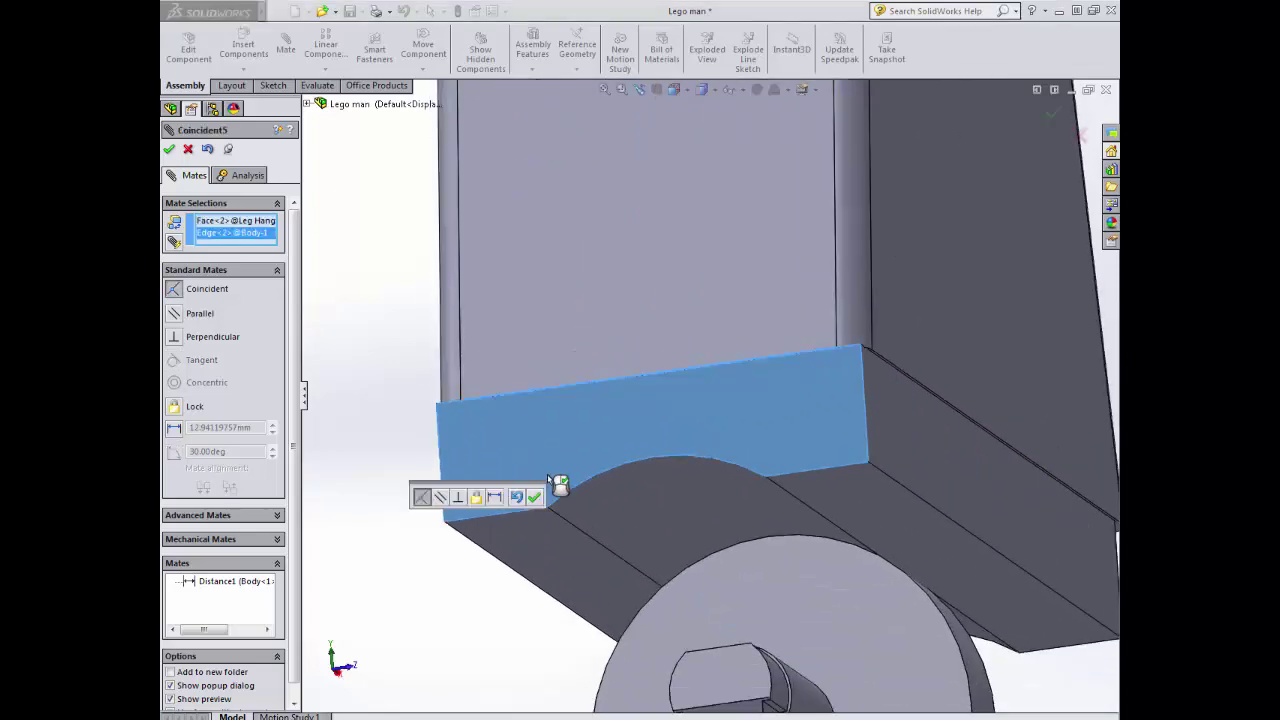
{"action": "scroll", "coordinate": [548, 459], "scroll_direction": "up", "scroll_amount": 3}
{"action": "middle_click_drag", "start_coordinate": [457, 486], "coordinate": [860, 378]}
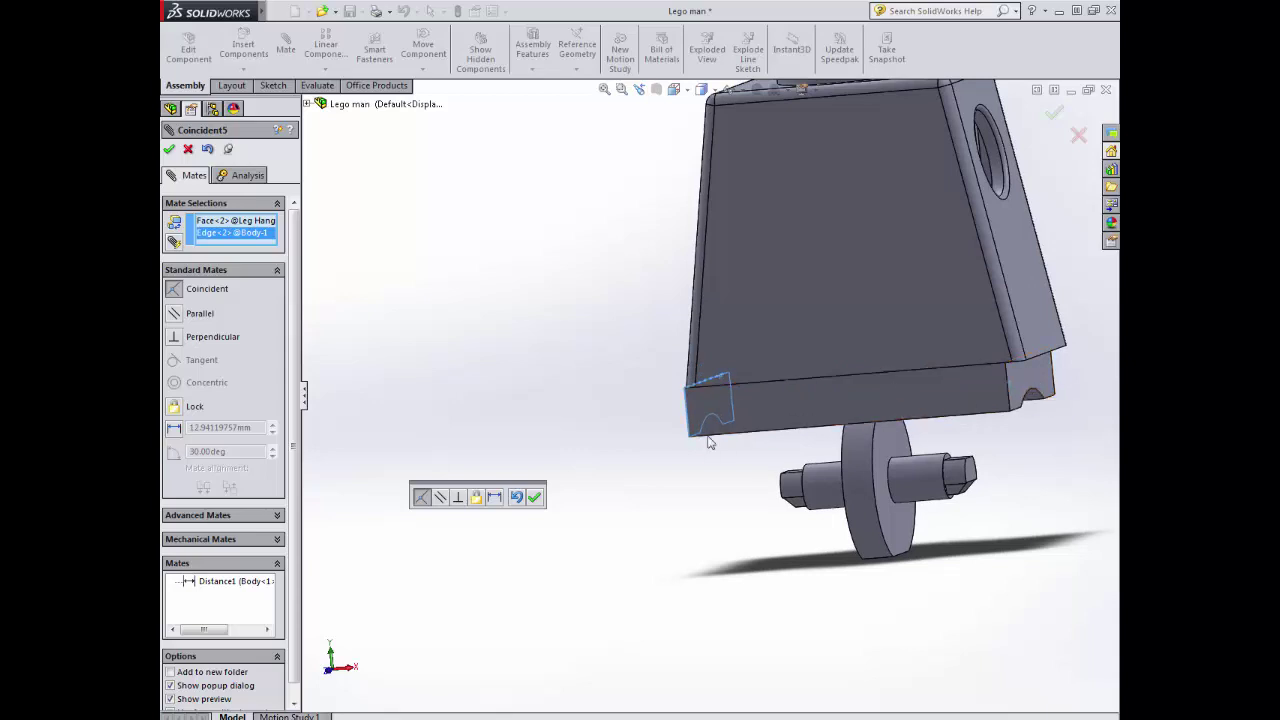
{"action": "left_click", "coordinate": [174, 429]}
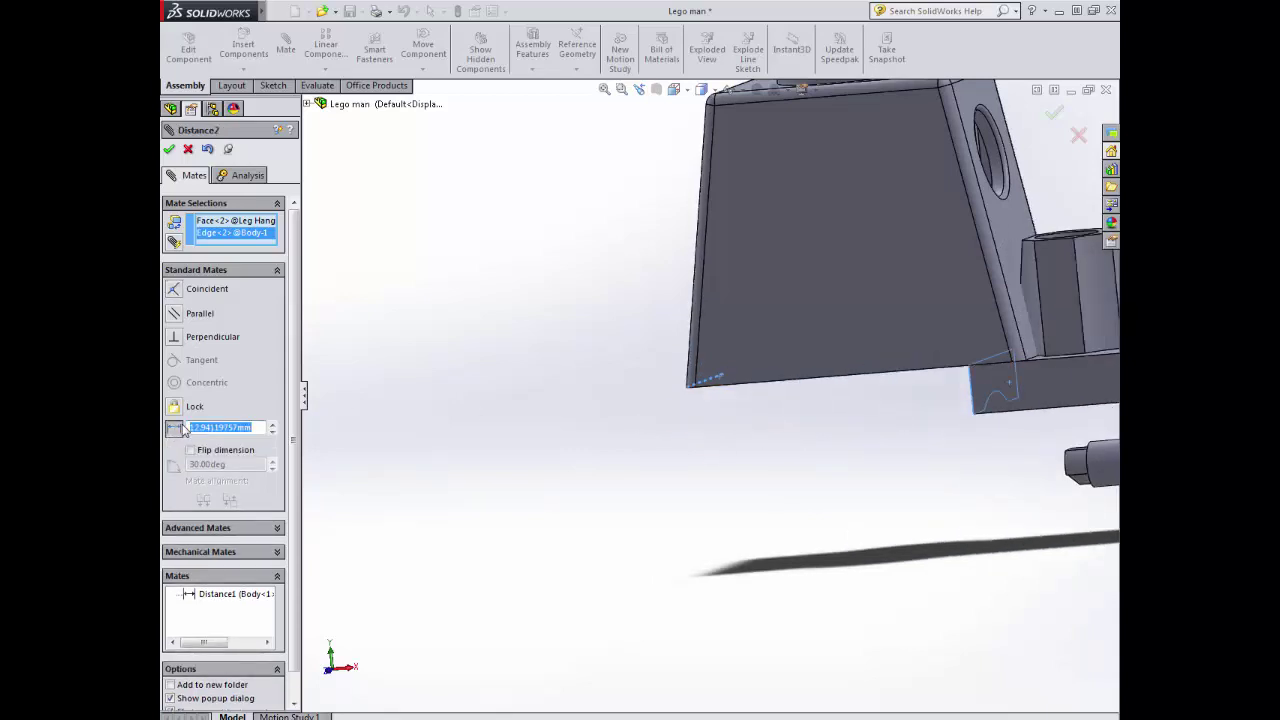
{"action": "type", "text": ".42"}
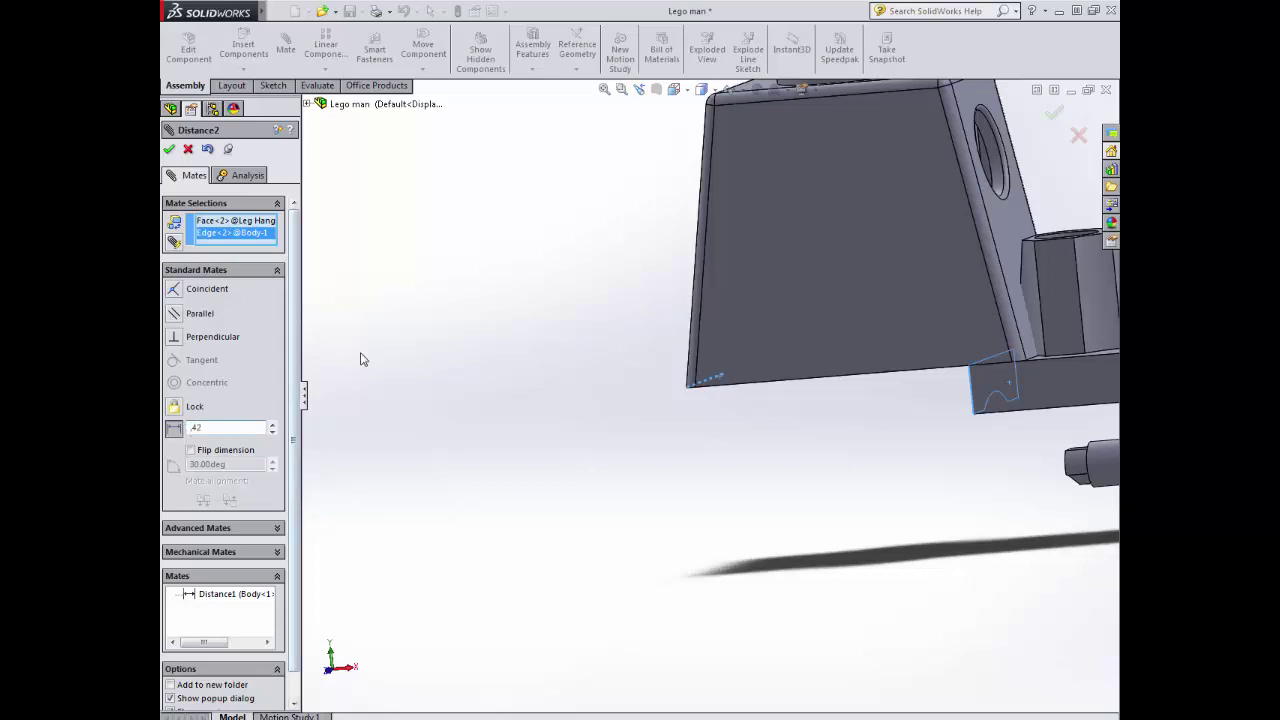
{"action": "key", "text": "Return"}
{"action": "middle_click_drag", "start_coordinate": [375, 360], "coordinate": [427, 395]}
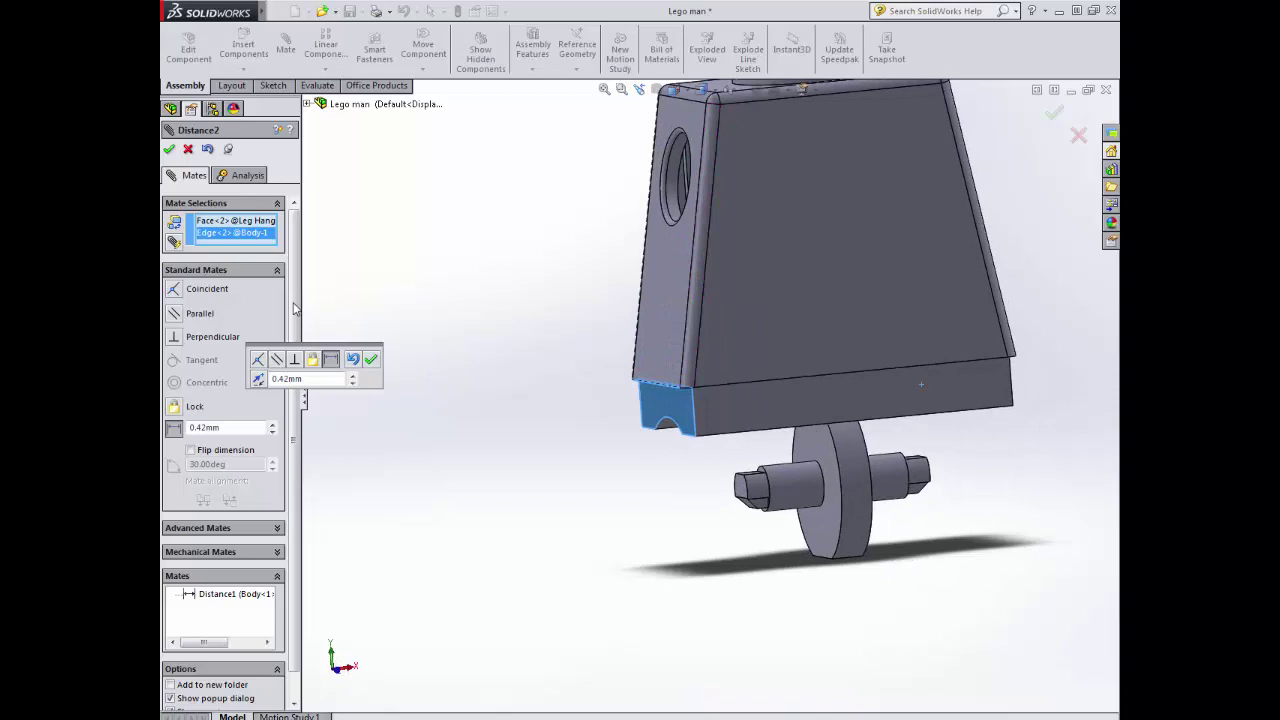
{"action": "left_click", "coordinate": [372, 360]}
{"action": "left_click", "coordinate": [170, 149]}
- Hide the Lego man assembly window and bring the drawing sheet to the front
{"action": "scroll", "coordinate": [640, 420], "scroll_direction": "down", "scroll_amount": 6}
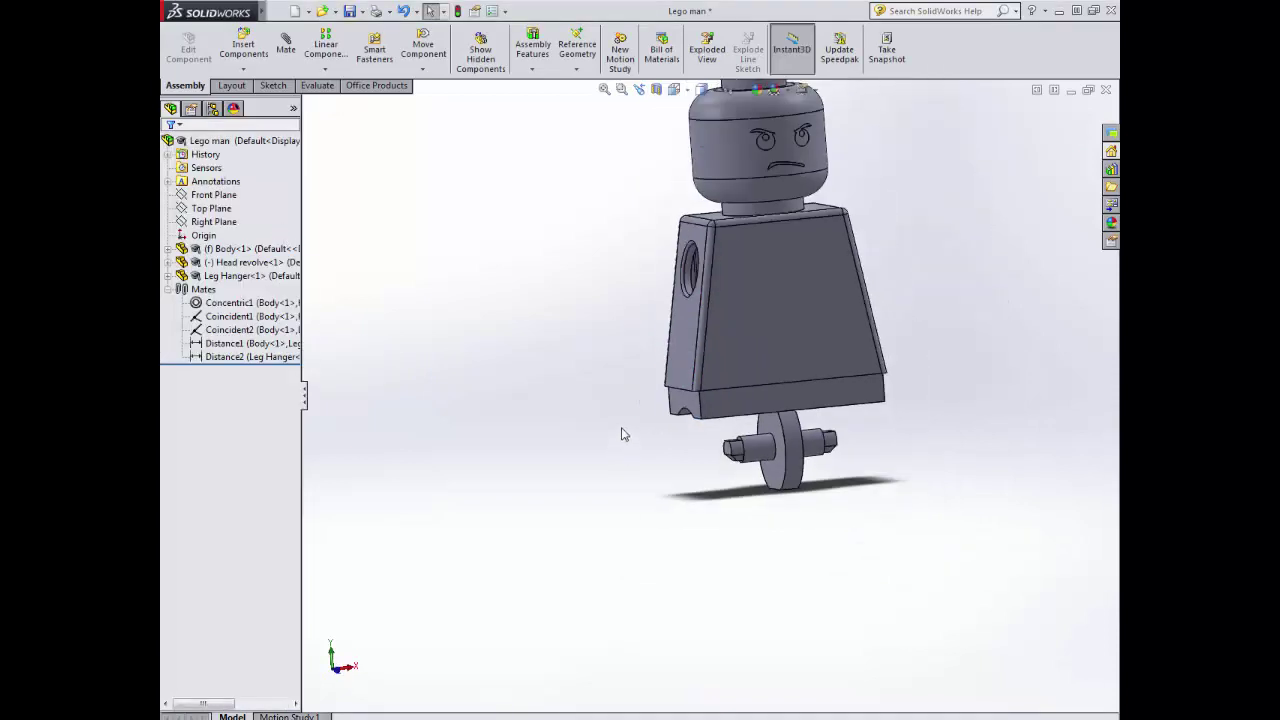
{"action": "middle_click_drag", "start_coordinate": [692, 354], "coordinate": [649, 406]}
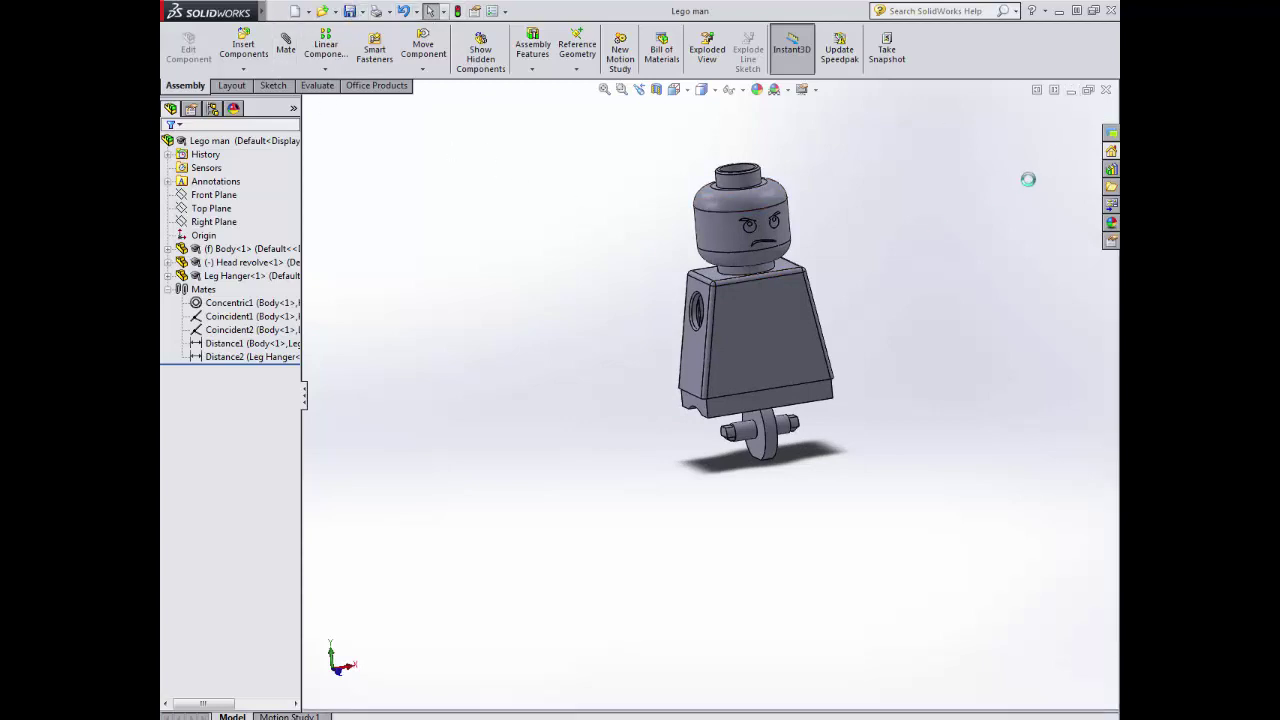
{"action": "left_click", "coordinate": [1071, 89]}
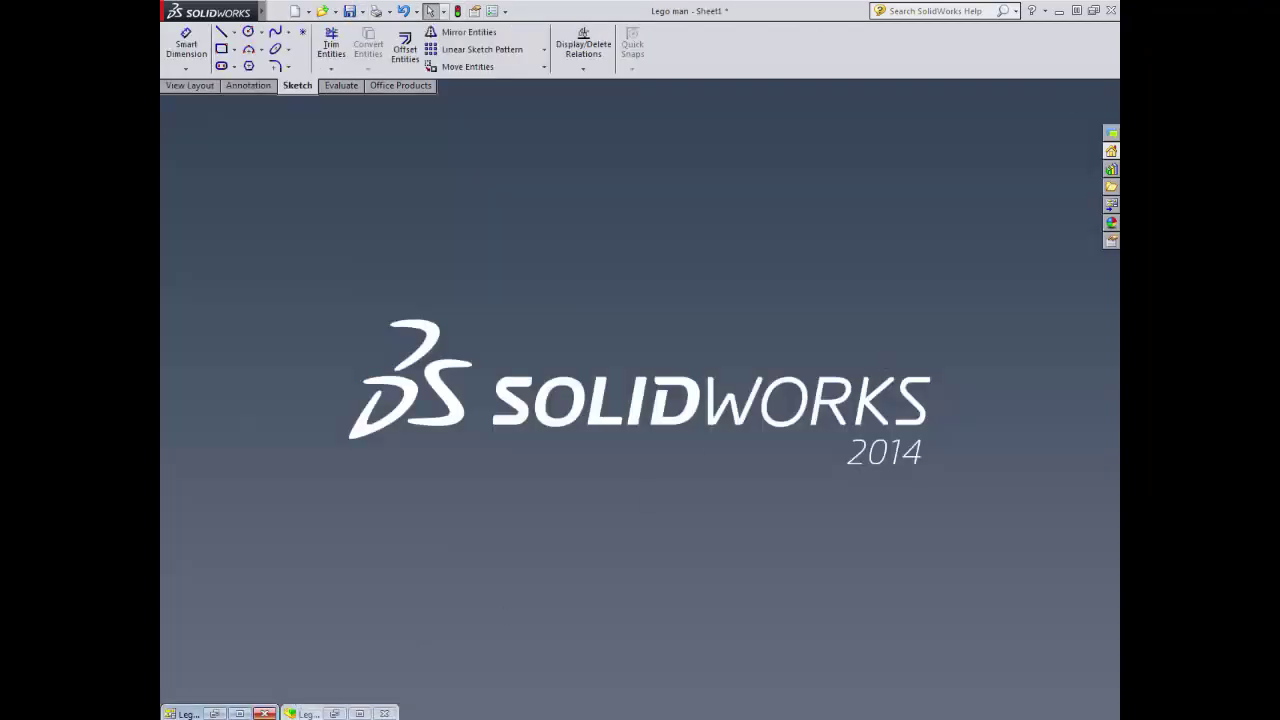
{"action": "left_click", "coordinate": [239, 713]}
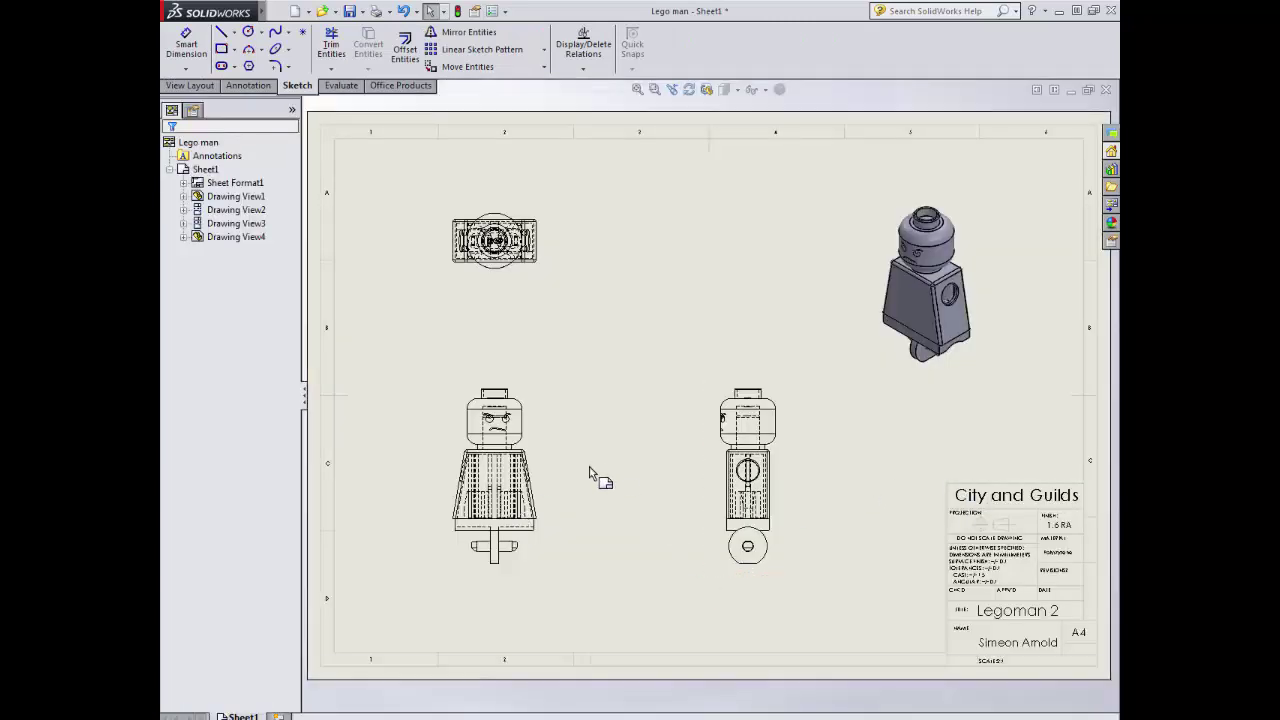
- In the sheet format, change the title note from Legoman 2 to Legoman 3, then return to the sheet
{"action": "right_click", "coordinate": [893, 582]}
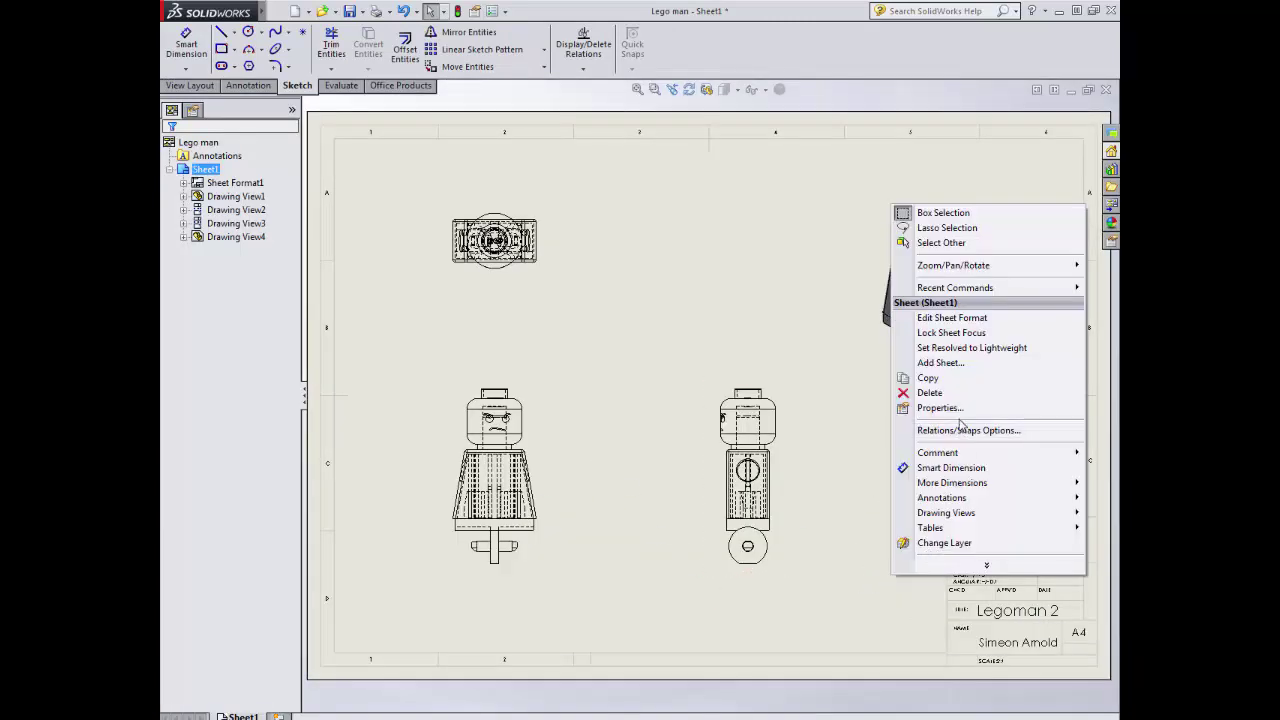
{"action": "left_click", "coordinate": [952, 317]}
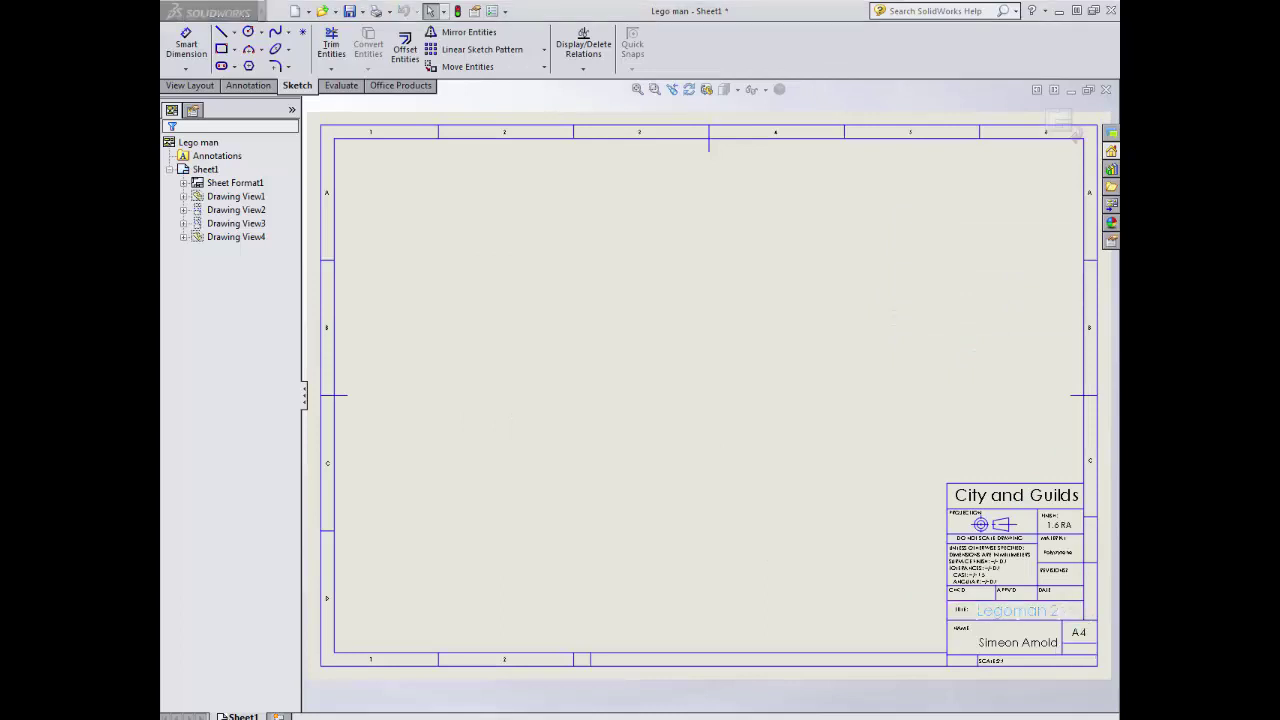
{"action": "left_click", "coordinate": [1058, 612]}
{"action": "double_click", "coordinate": [1058, 612]}
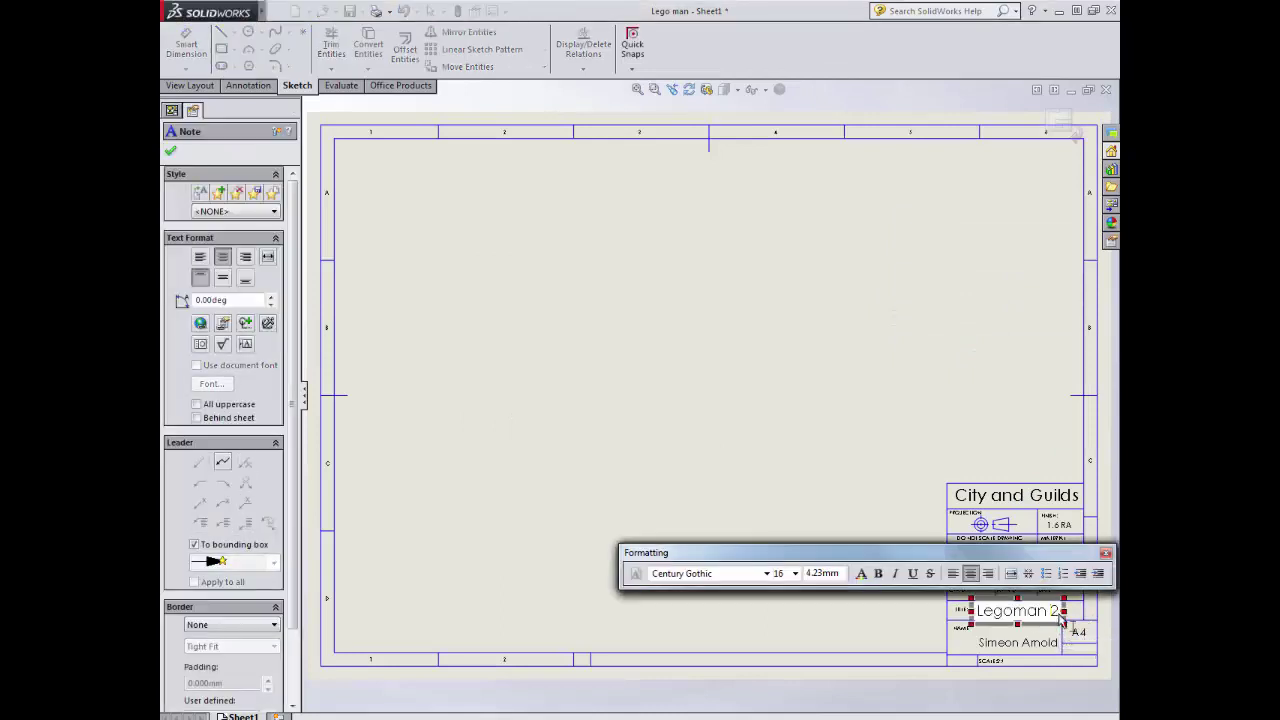
{"action": "key", "text": "BackSpace"}
{"action": "type", "text": "3"}
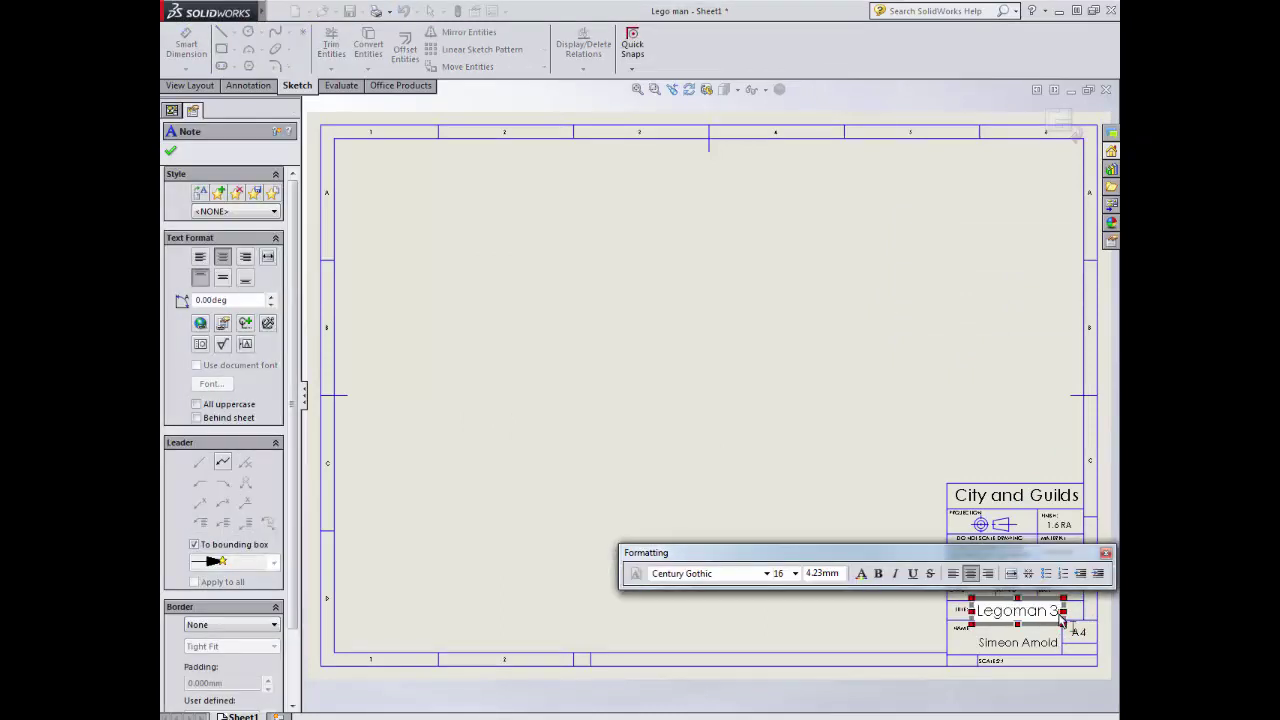
{"action": "left_click", "coordinate": [828, 472]}
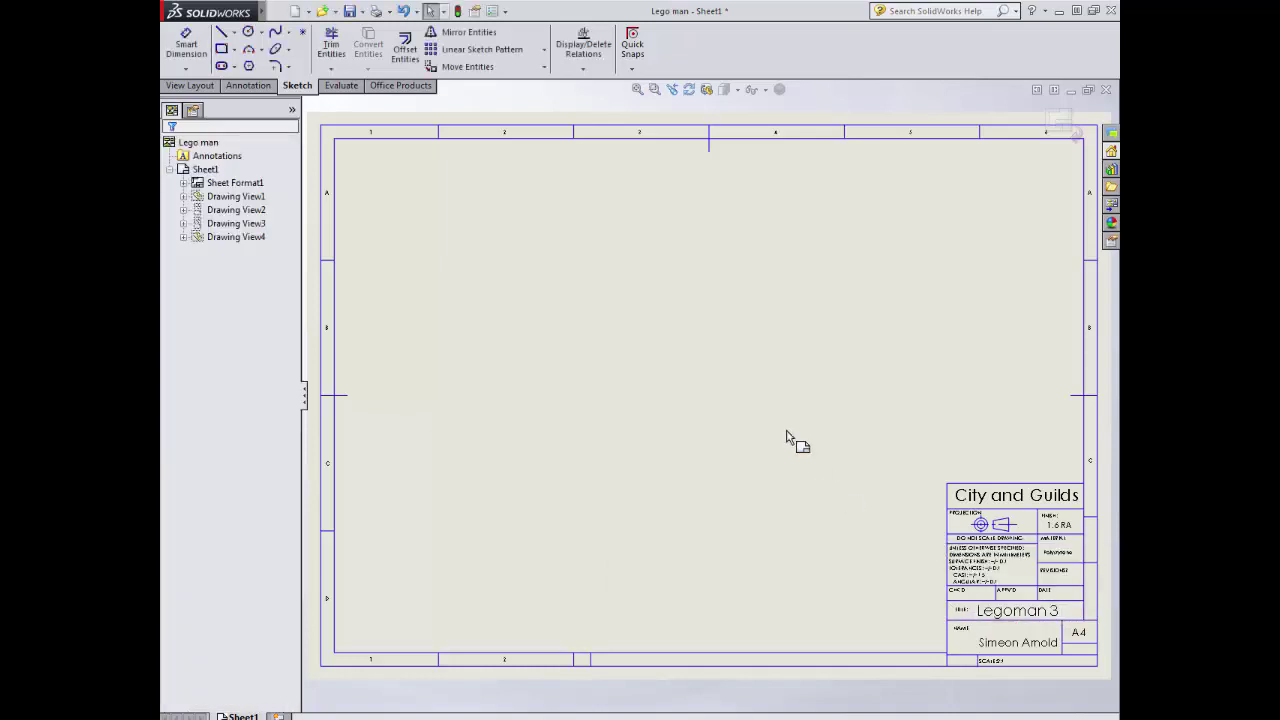
{"action": "right_click", "coordinate": [718, 366]}
{"action": "left_click", "coordinate": [765, 489]}
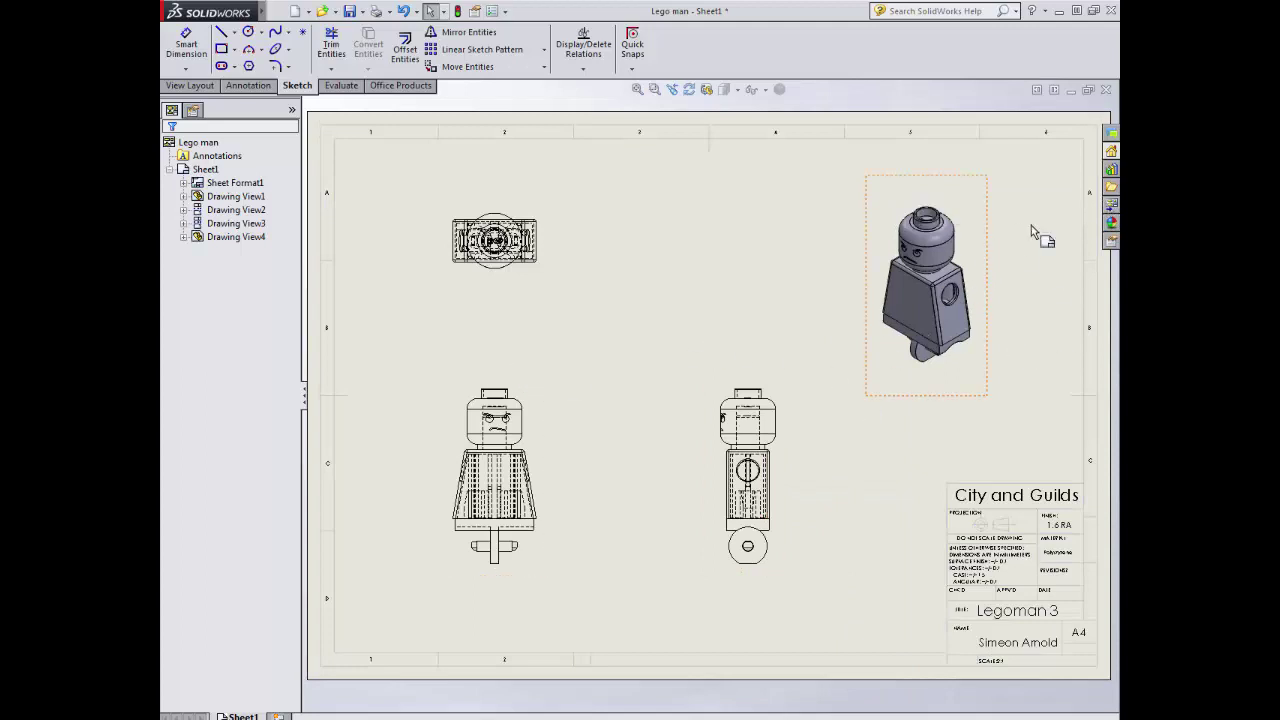
- Glance at the View Palette, then minimise the drawing and restore the assembly window
{"action": "left_click", "coordinate": [1110, 204]}
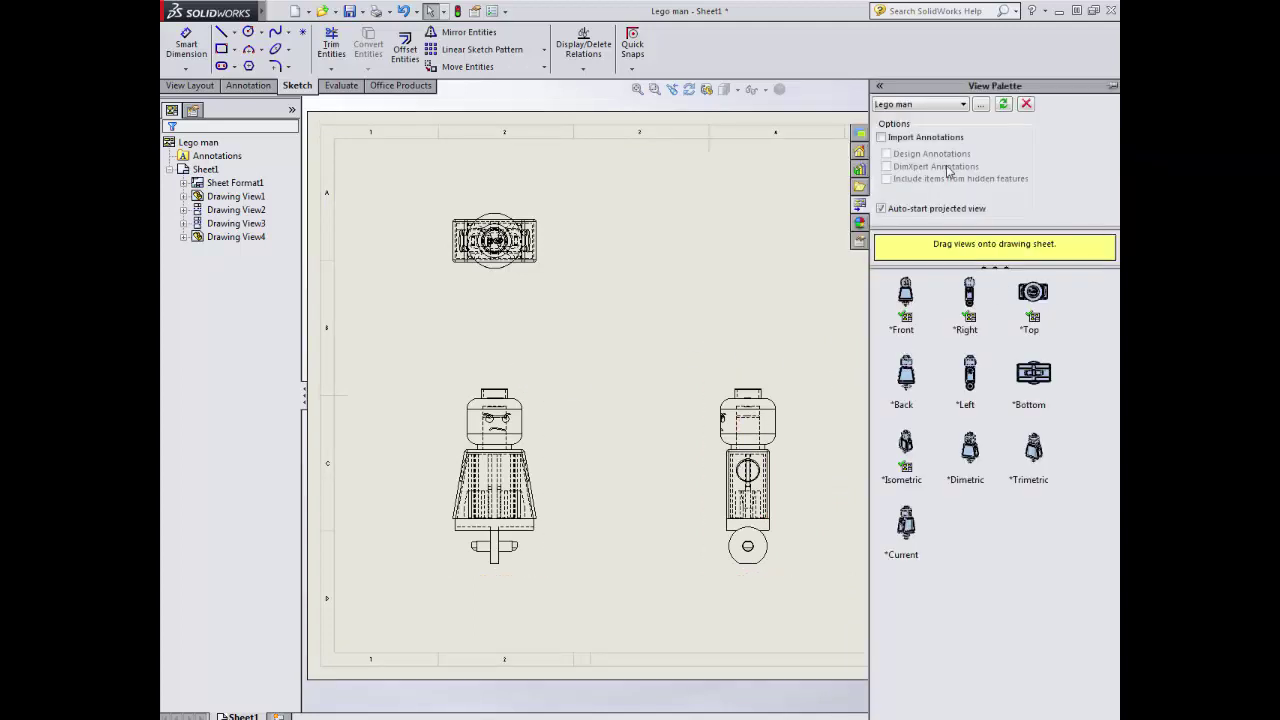
{"action": "left_click", "coordinate": [733, 240]}
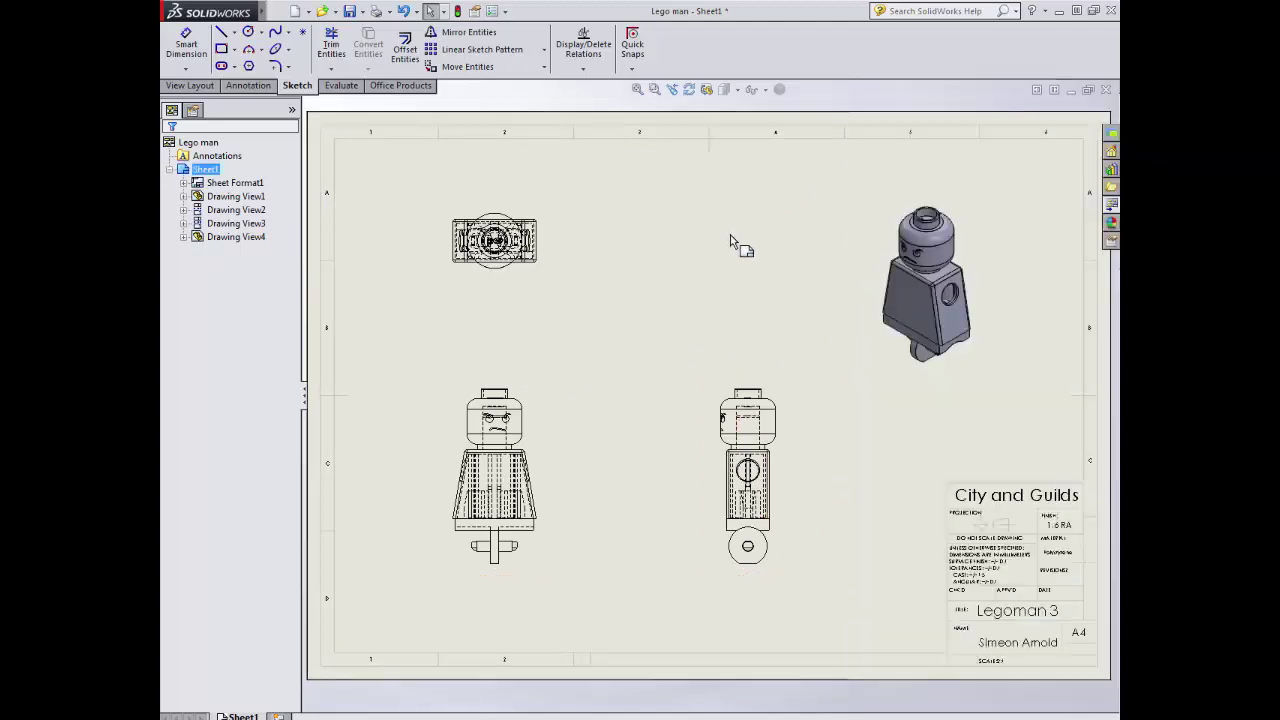
{"action": "left_click", "coordinate": [1070, 90]}
{"action": "left_click", "coordinate": [364, 712]}
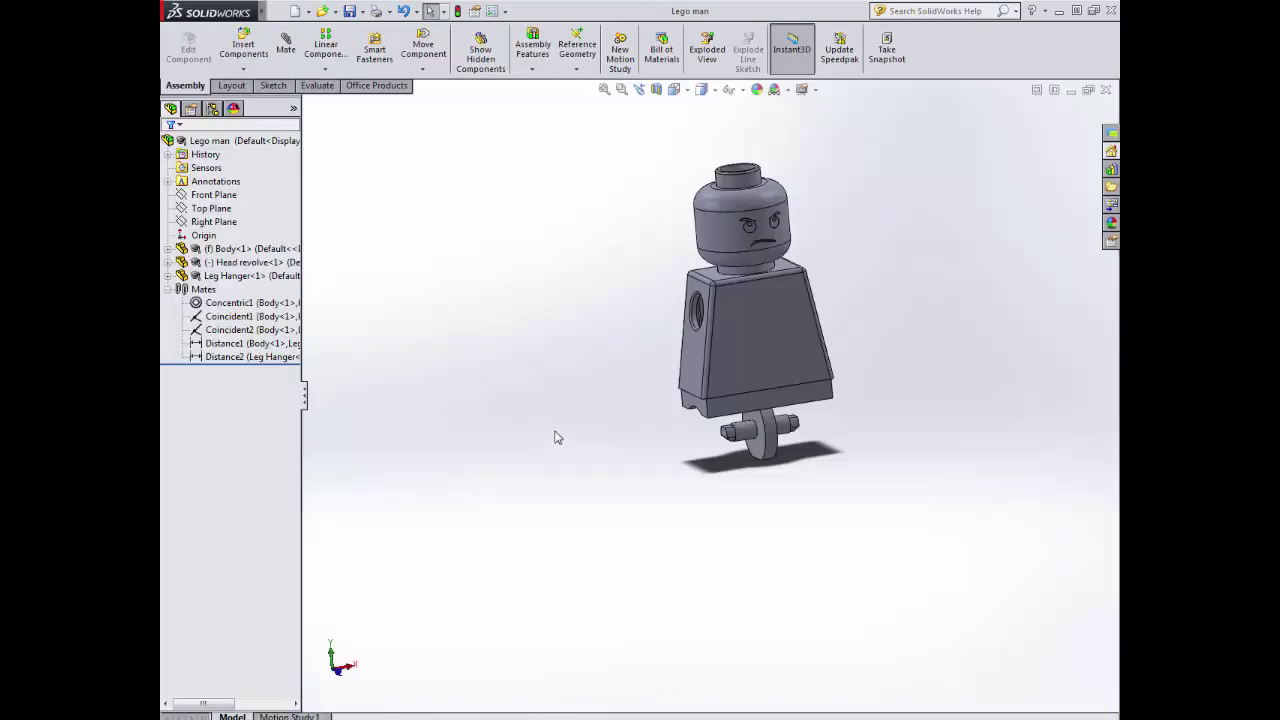
- Run Interference Detection from the Evaluate tools and calculate interferences between the components
{"action": "middle_click_drag", "start_coordinate": [811, 364], "coordinate": [535, 417]}
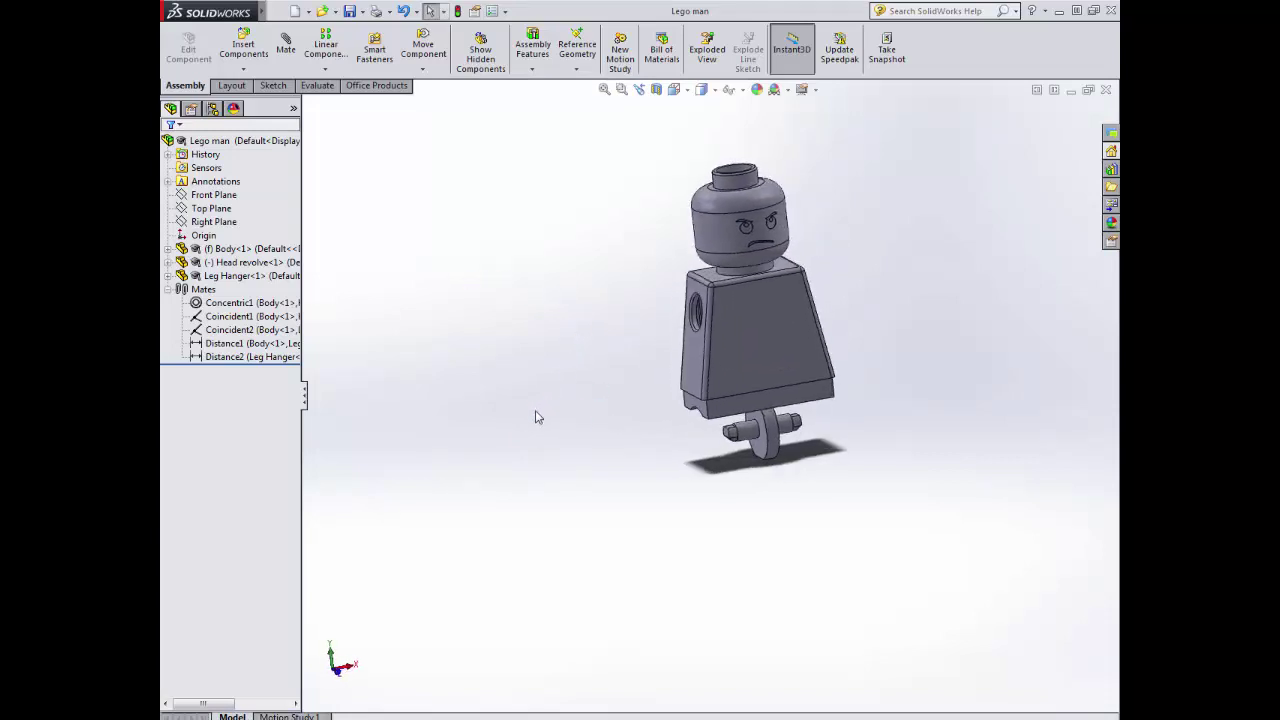
{"action": "left_click", "coordinate": [318, 86]}
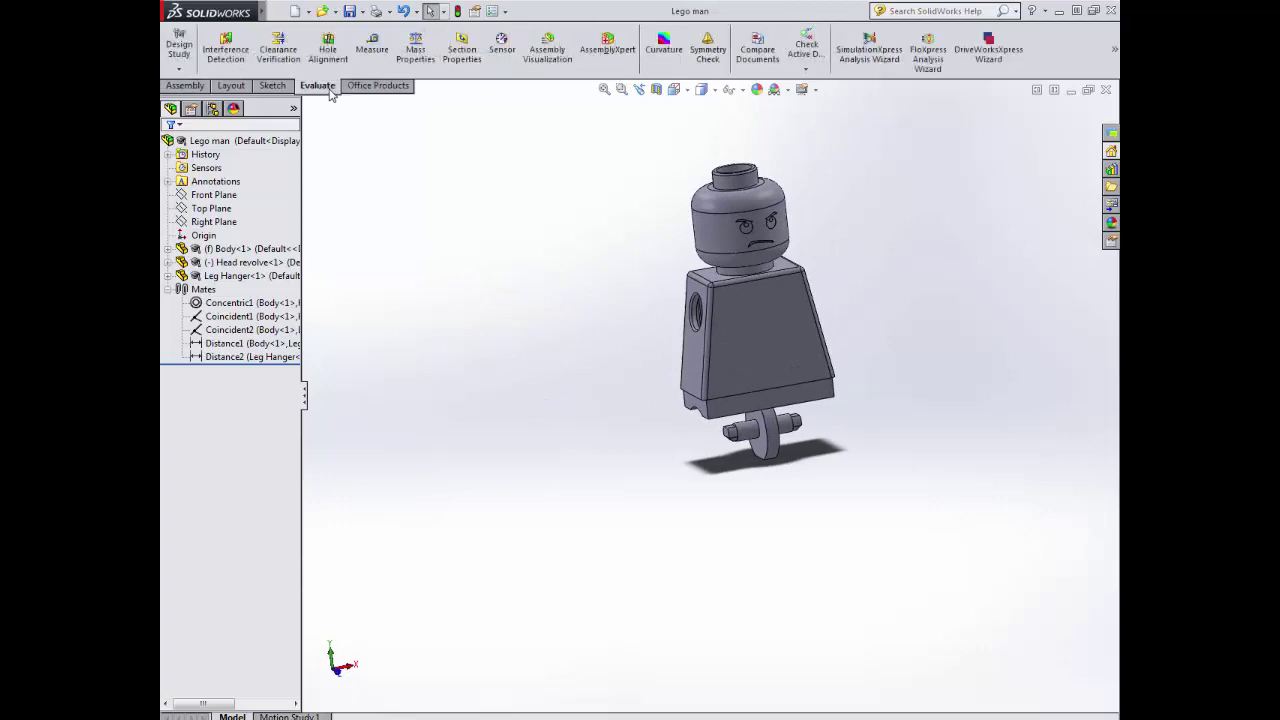
{"action": "left_click", "coordinate": [233, 50]}
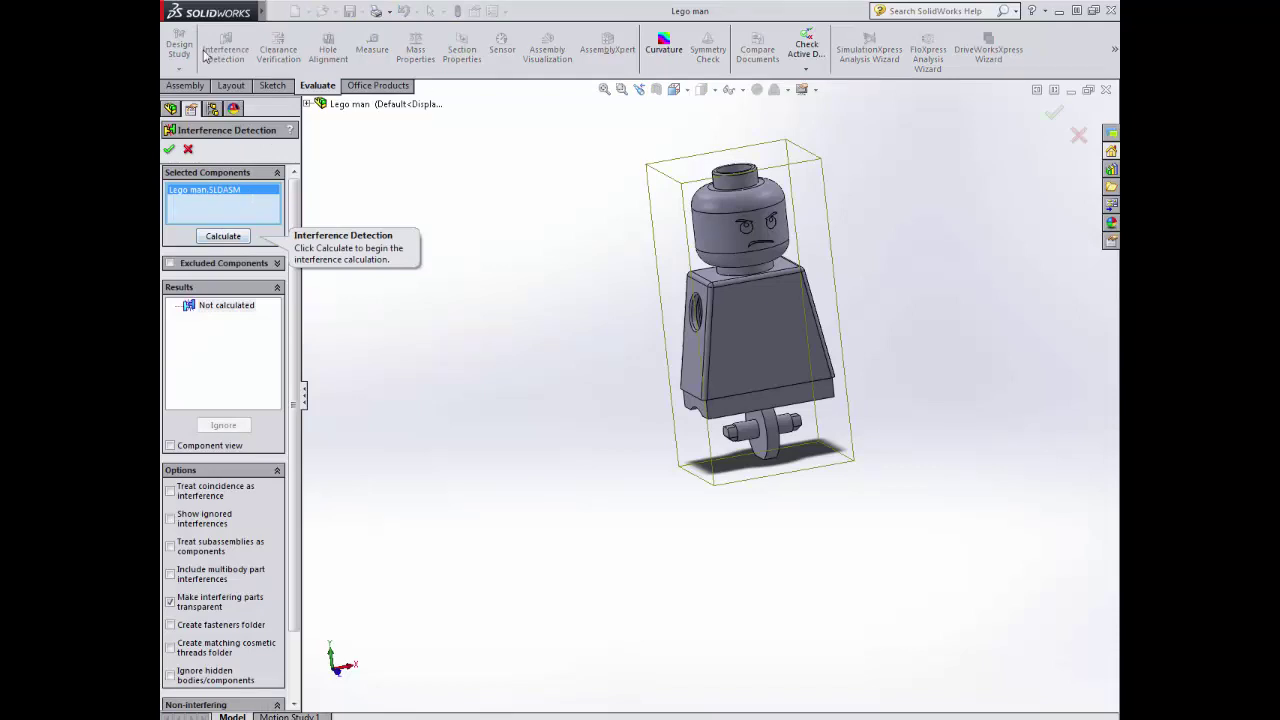
{"action": "left_click", "coordinate": [223, 235]}
- Review Interference1 through Interference4 on the model while orbiting, then close the check
{"action": "middle_click_drag", "start_coordinate": [405, 391], "coordinate": [369, 417]}
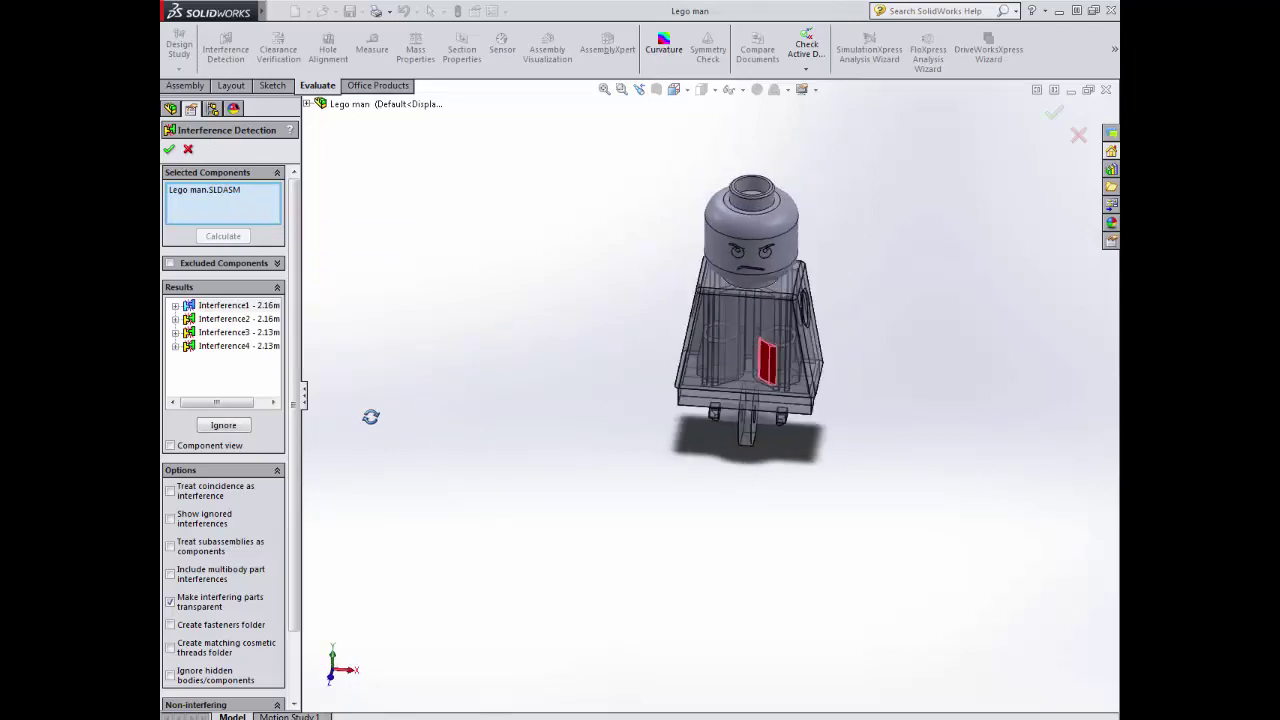
{"action": "left_click", "coordinate": [220, 319]}
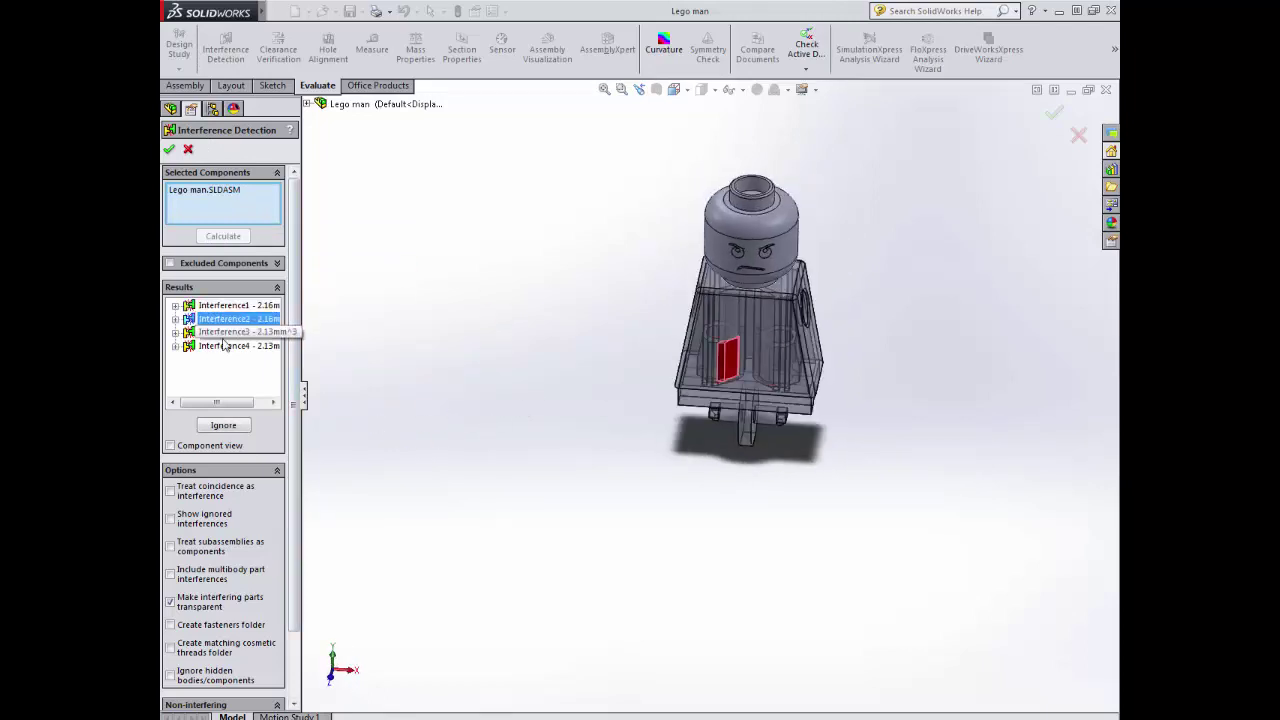
{"action": "left_click", "coordinate": [224, 338]}
{"action": "left_click", "coordinate": [228, 344]}
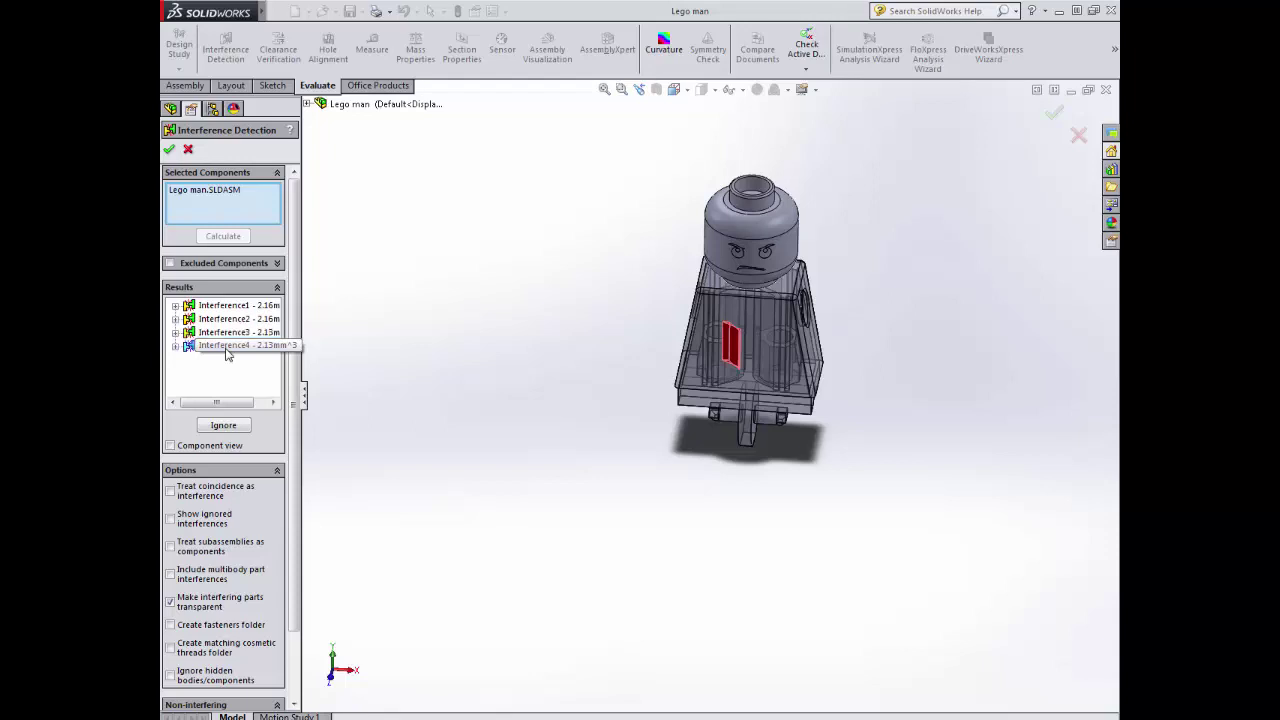
{"action": "middle_click_drag", "start_coordinate": [580, 371], "coordinate": [506, 355]}
{"action": "left_click", "coordinate": [226, 332]}
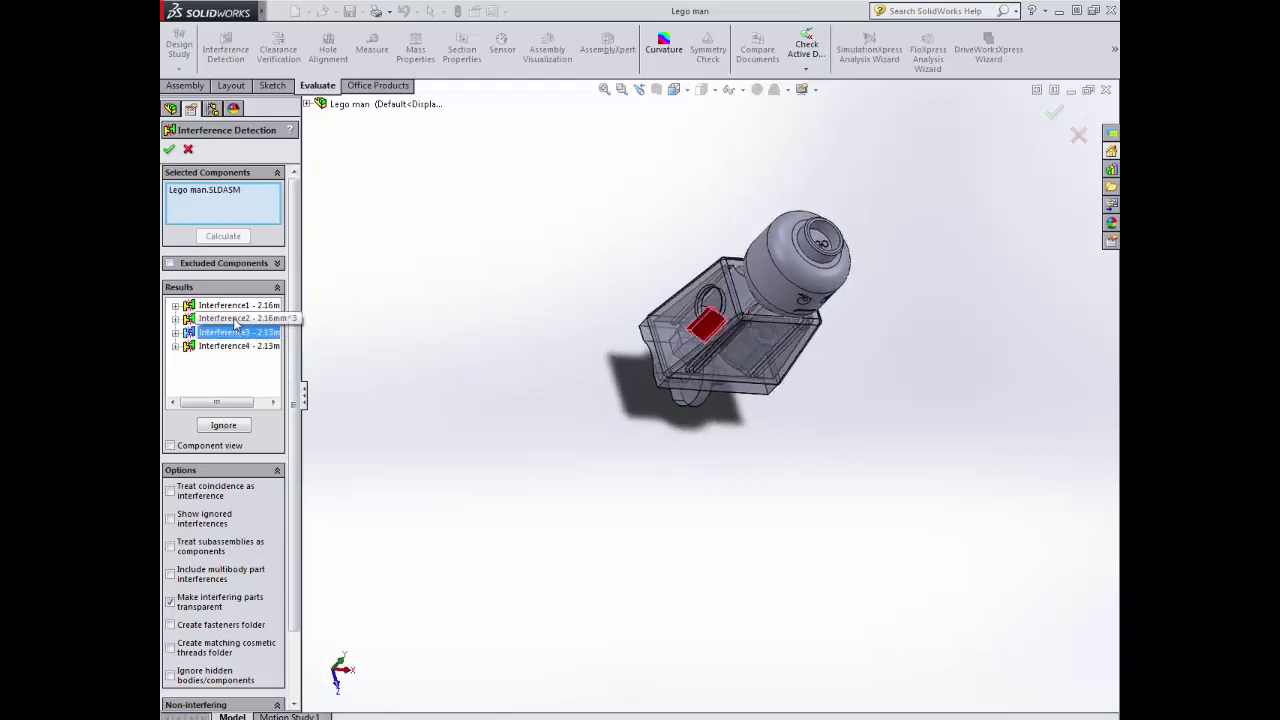
{"action": "left_click", "coordinate": [236, 318]}
{"action": "left_click", "coordinate": [224, 305]}
{"action": "middle_click_drag", "start_coordinate": [837, 514], "coordinate": [716, 408]}
{"action": "scroll", "coordinate": [716, 408], "scroll_direction": "down", "scroll_amount": 3}
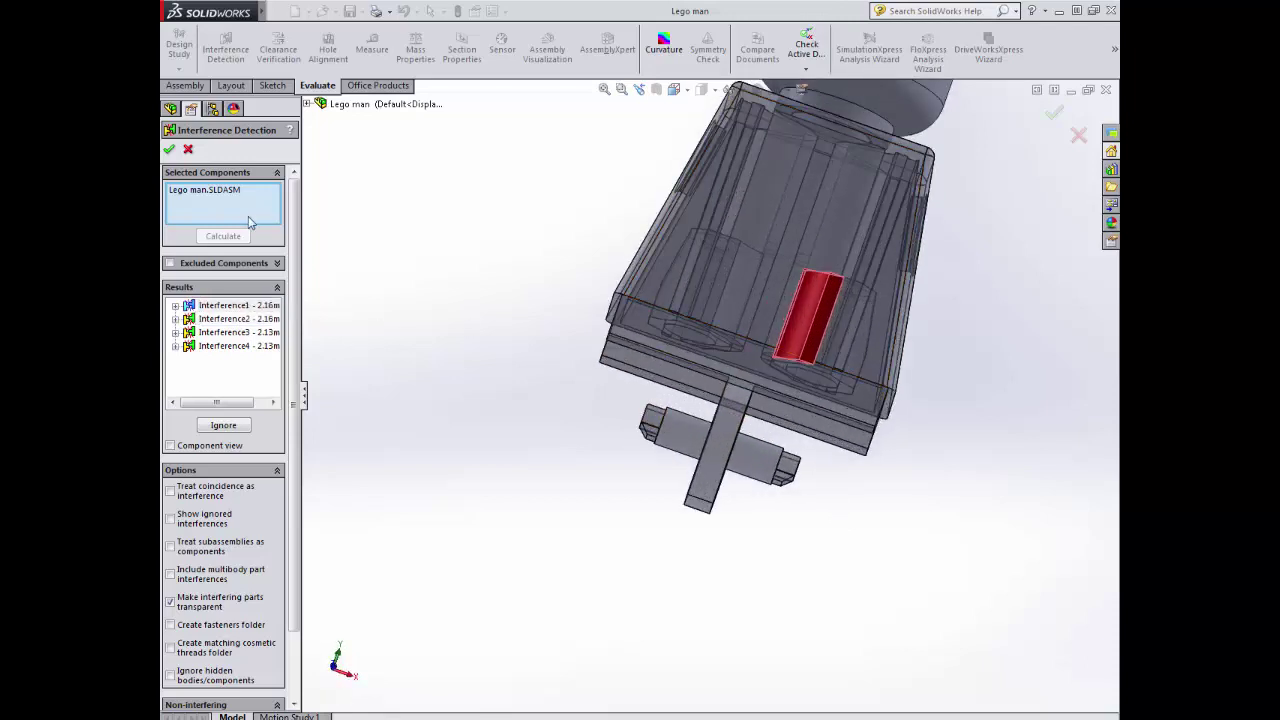
{"action": "left_click", "coordinate": [170, 150]}
{"action": "middle_click_drag", "start_coordinate": [620, 466], "coordinate": [737, 403]}
{"action": "right_click", "coordinate": [708, 336]}
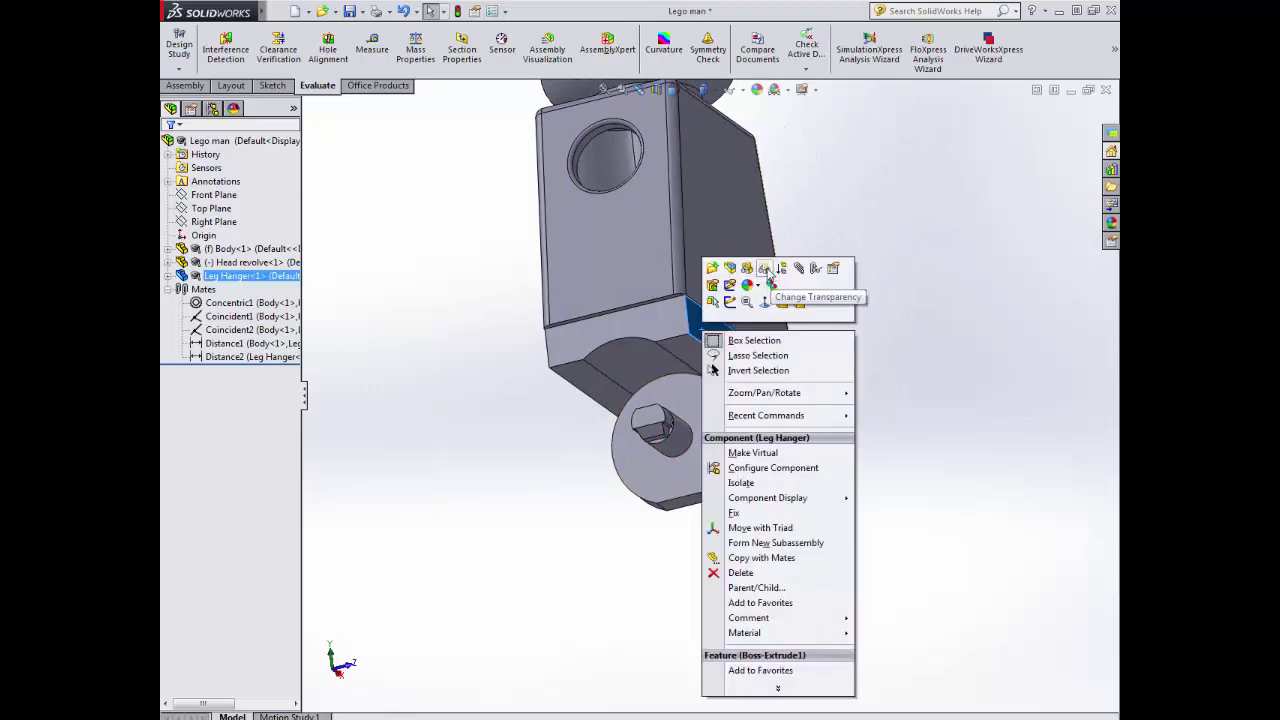
{"action": "left_click", "coordinate": [764, 269]}
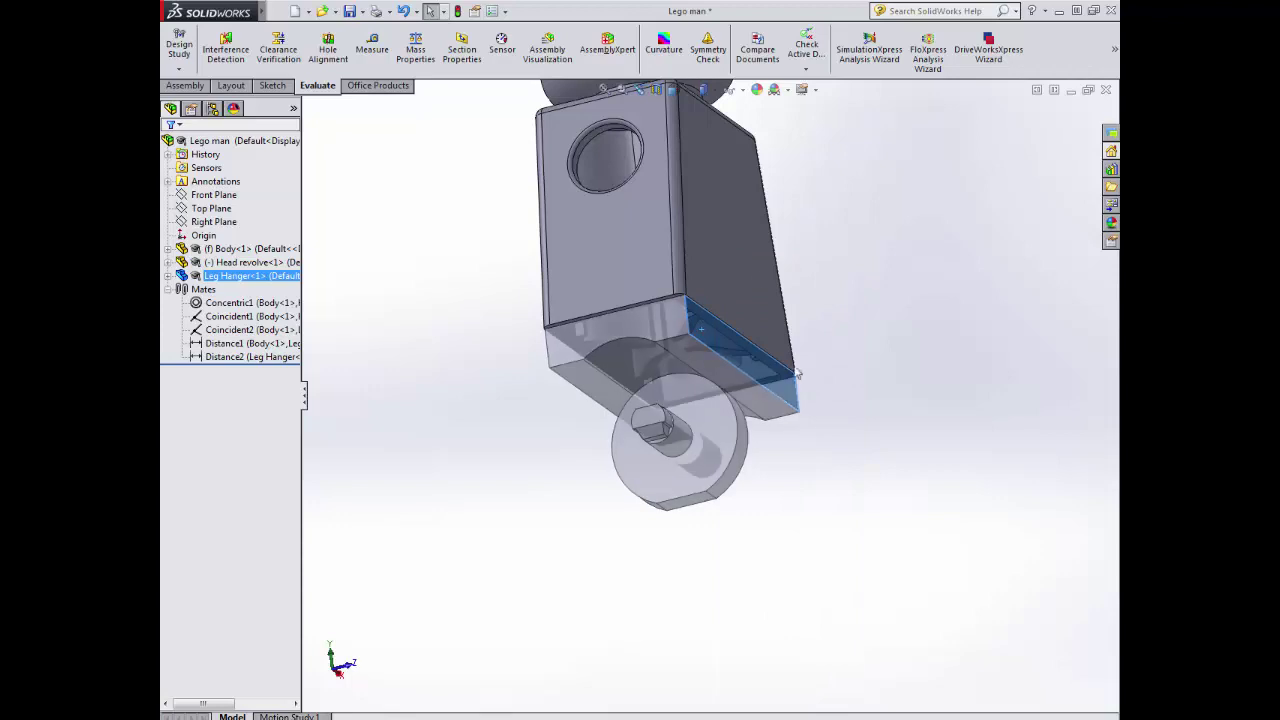
{"action": "middle_click_drag", "start_coordinate": [798, 373], "coordinate": [615, 255]}
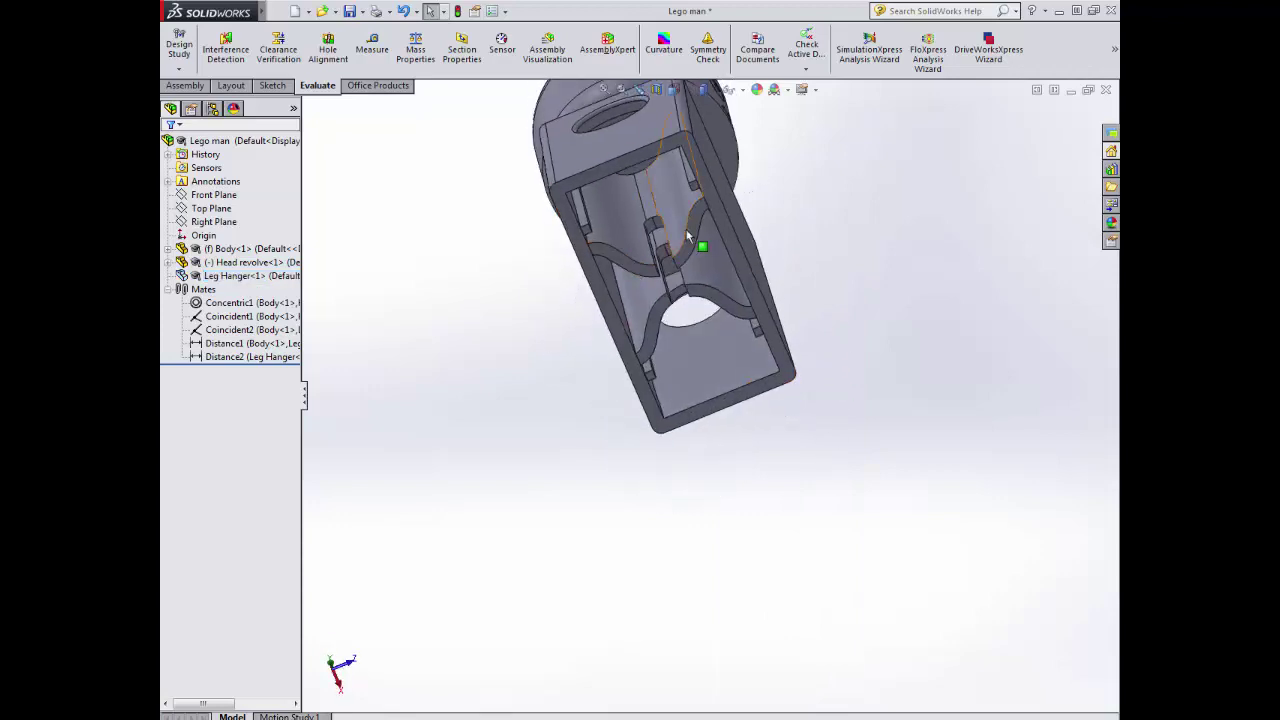
{"action": "scroll", "coordinate": [690, 312], "scroll_direction": "down", "scroll_amount": 2}
{"action": "middle_click_drag", "start_coordinate": [645, 330], "coordinate": [676, 393]}
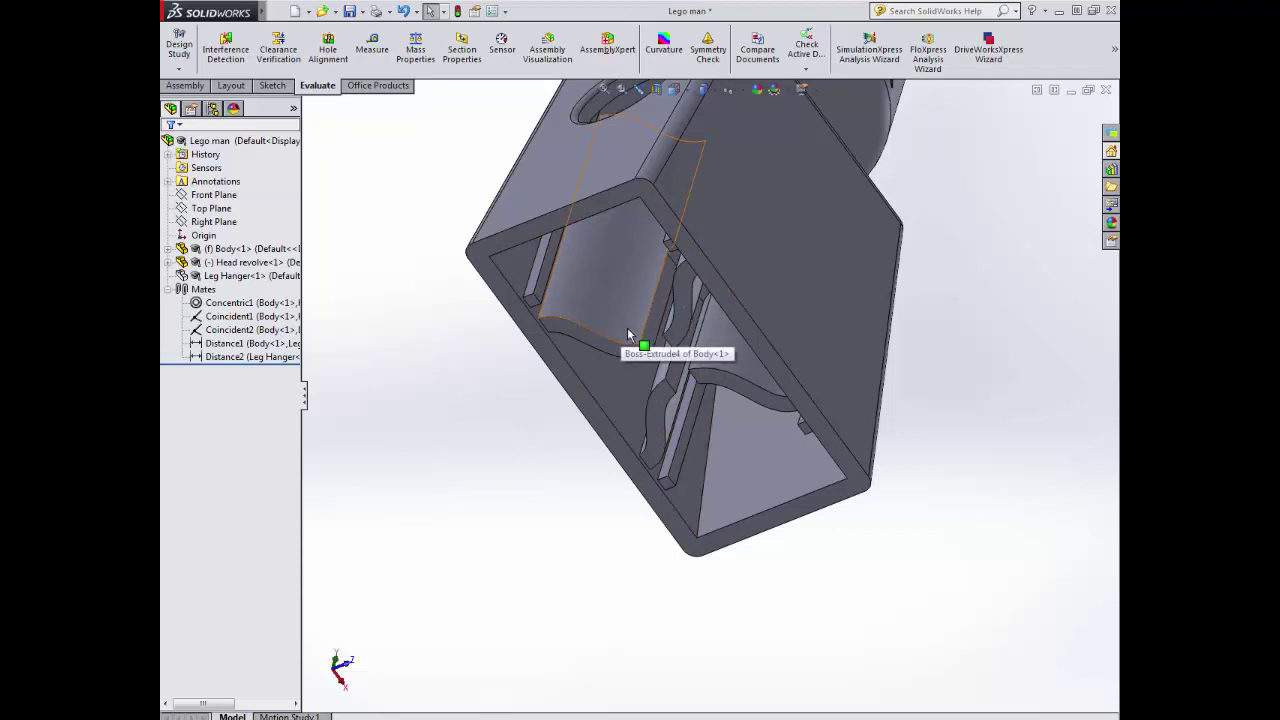
{"action": "middle_click_drag", "start_coordinate": [624, 335], "coordinate": [645, 365]}
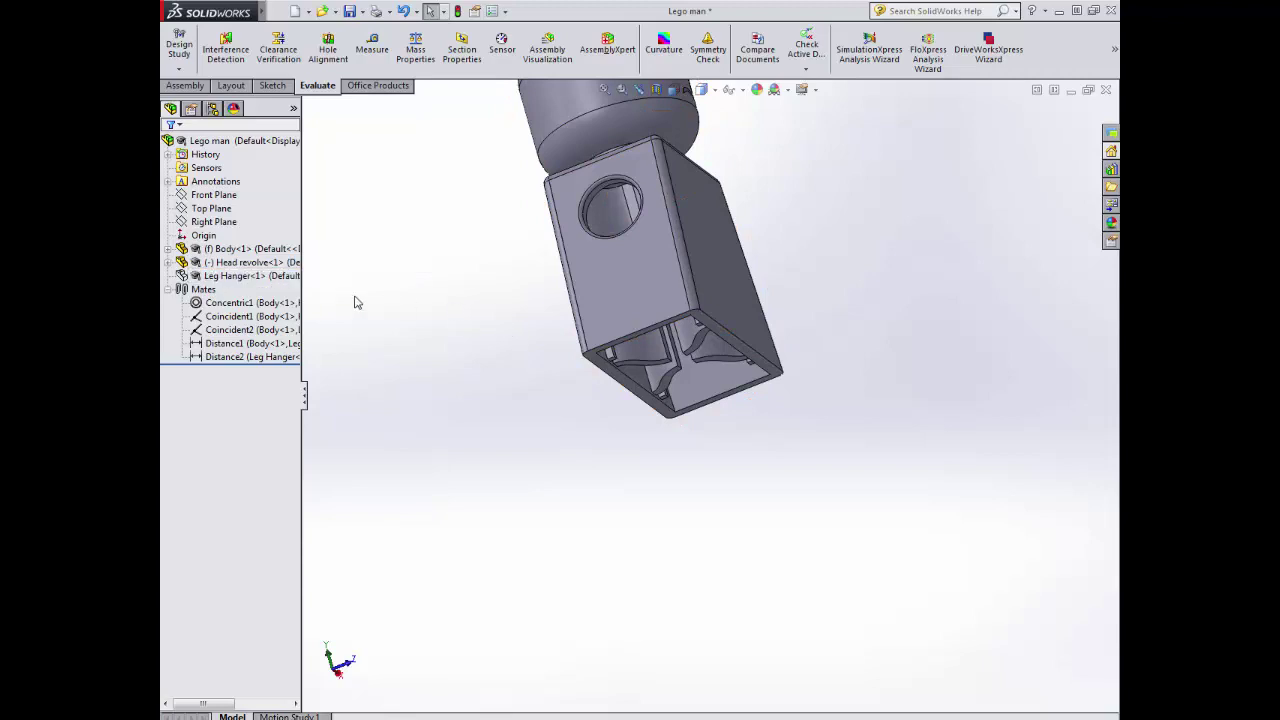
{"action": "right_click", "coordinate": [237, 278]}
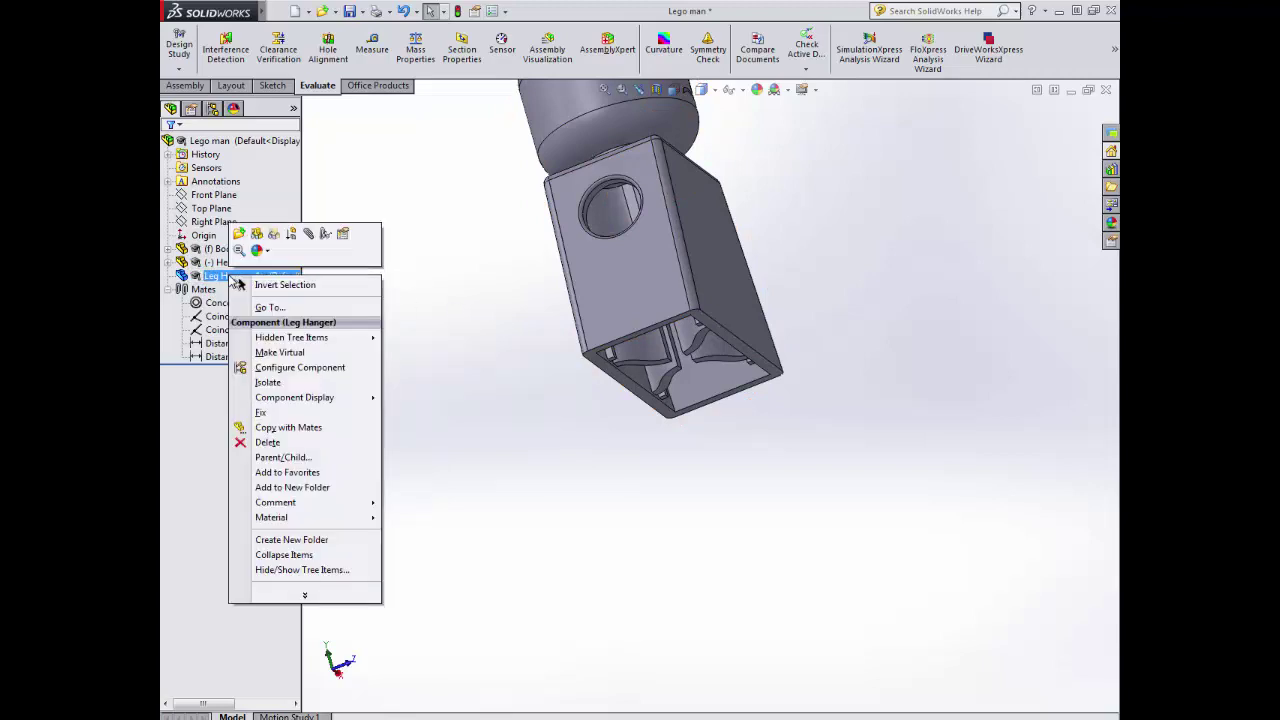
{"action": "left_click", "coordinate": [273, 234]}
{"action": "left_click", "coordinate": [549, 506]}
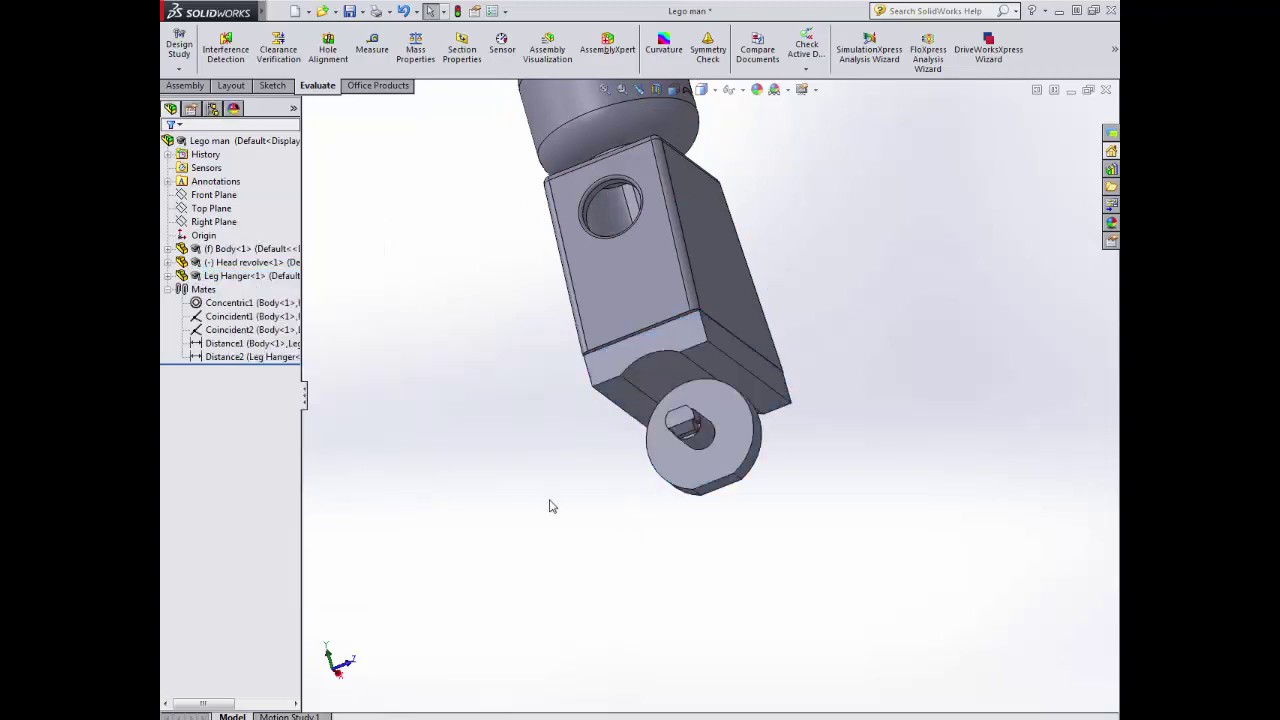
{"action": "scroll", "coordinate": [510, 475], "scroll_direction": "up", "scroll_amount": 5}
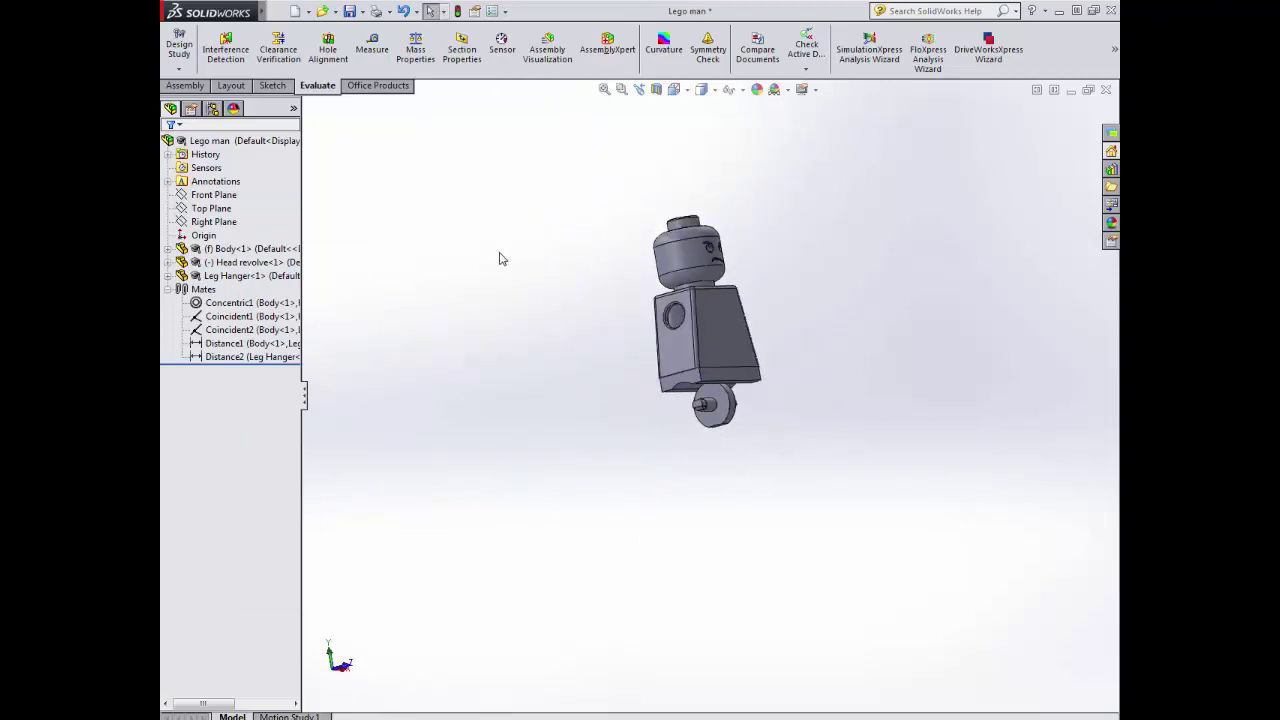
{"action": "left_click", "coordinate": [176, 86]}
- Insert the Left leg part and place it beside the figure
{"action": "left_click", "coordinate": [243, 47]}
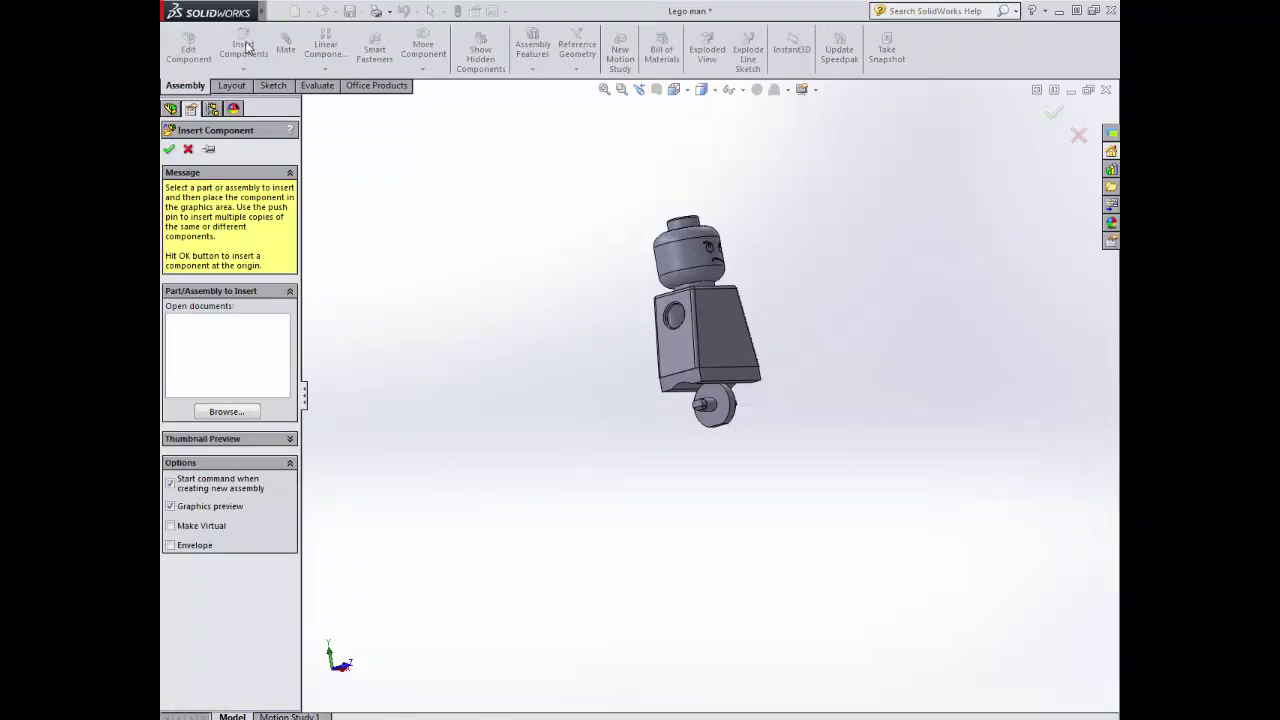
{"action": "left_click", "coordinate": [226, 412]}
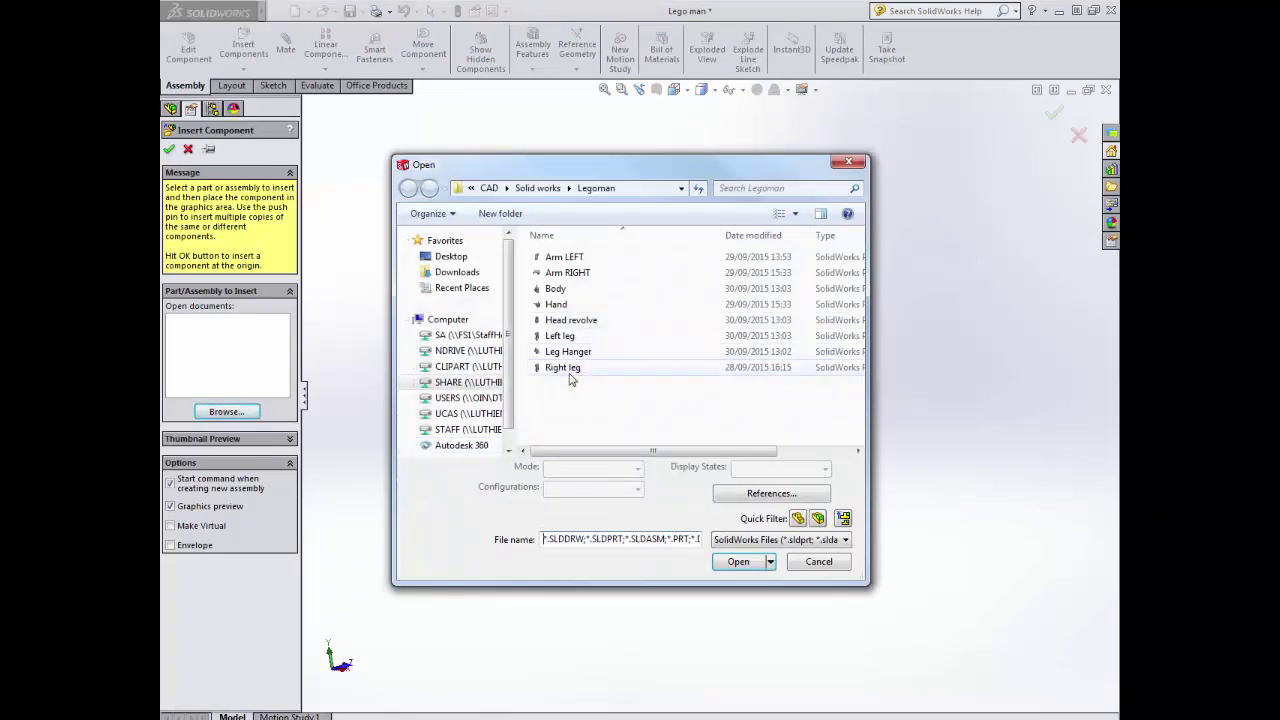
{"action": "left_click", "coordinate": [560, 336]}
{"action": "left_click", "coordinate": [738, 561]}
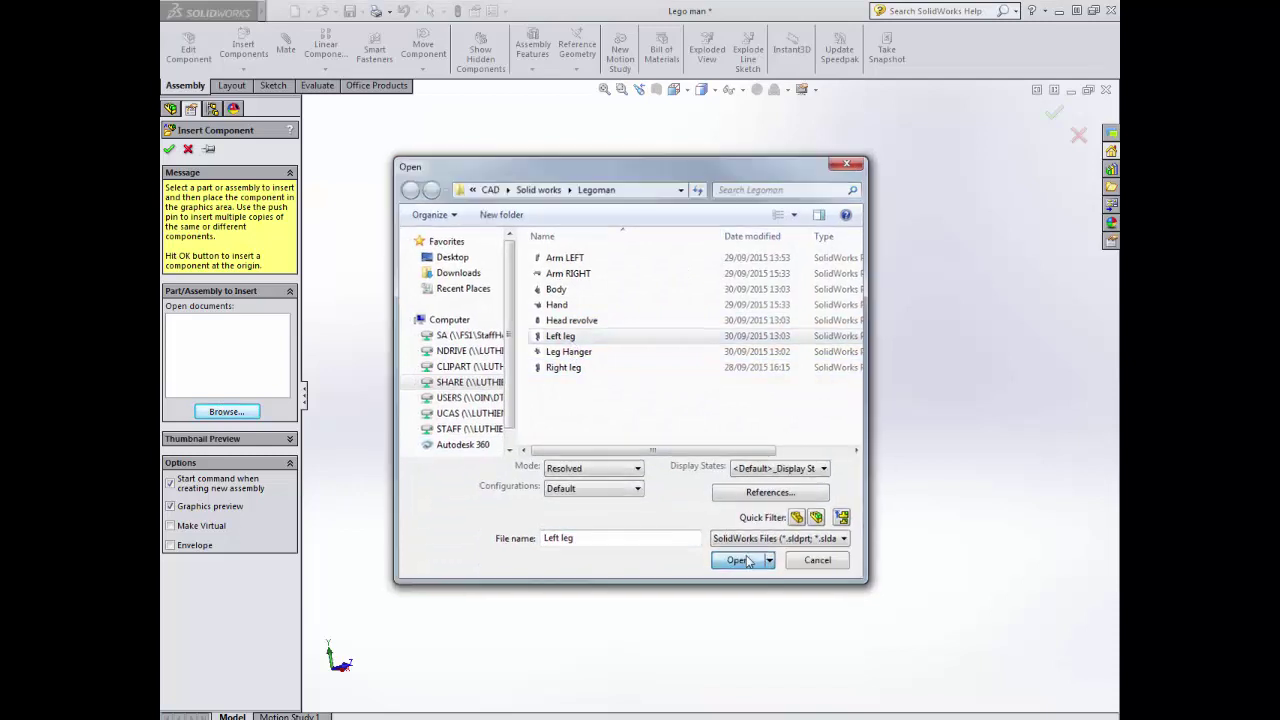
{"action": "left_click", "coordinate": [696, 455]}
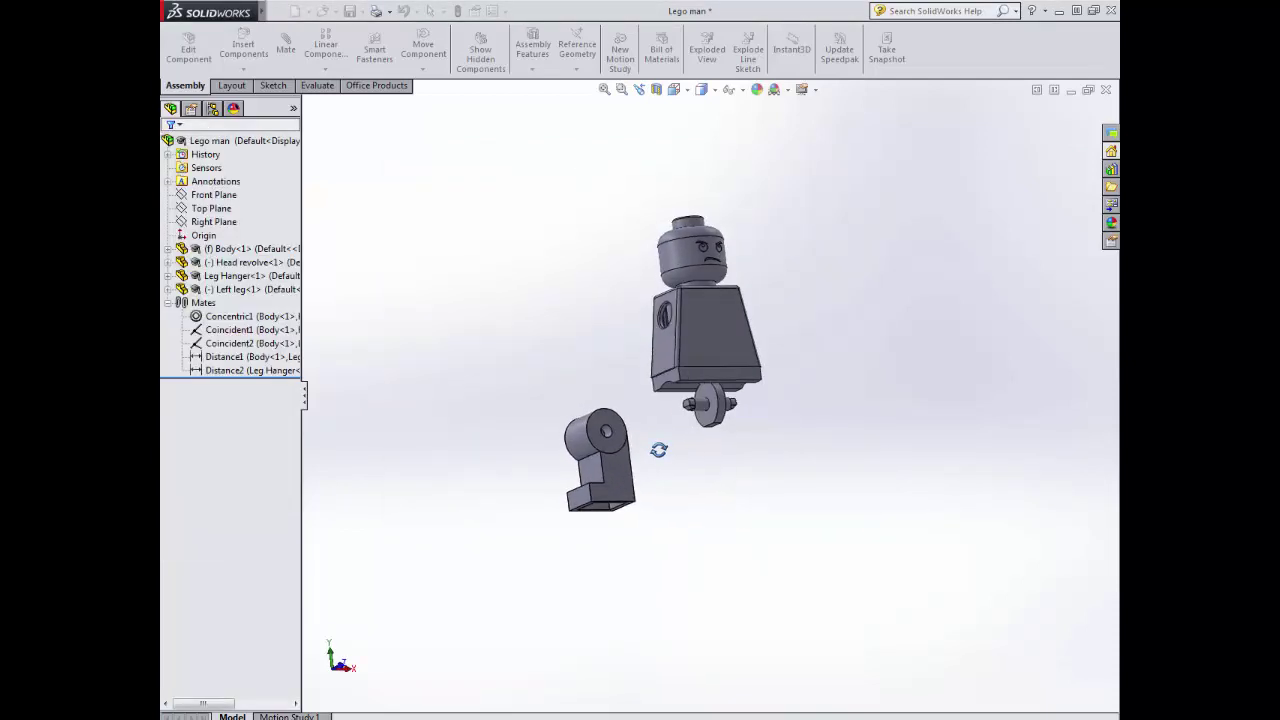
- Mate the left leg's hole concentric with the hip axle (Concentric2)
{"action": "left_click", "coordinate": [286, 45]}
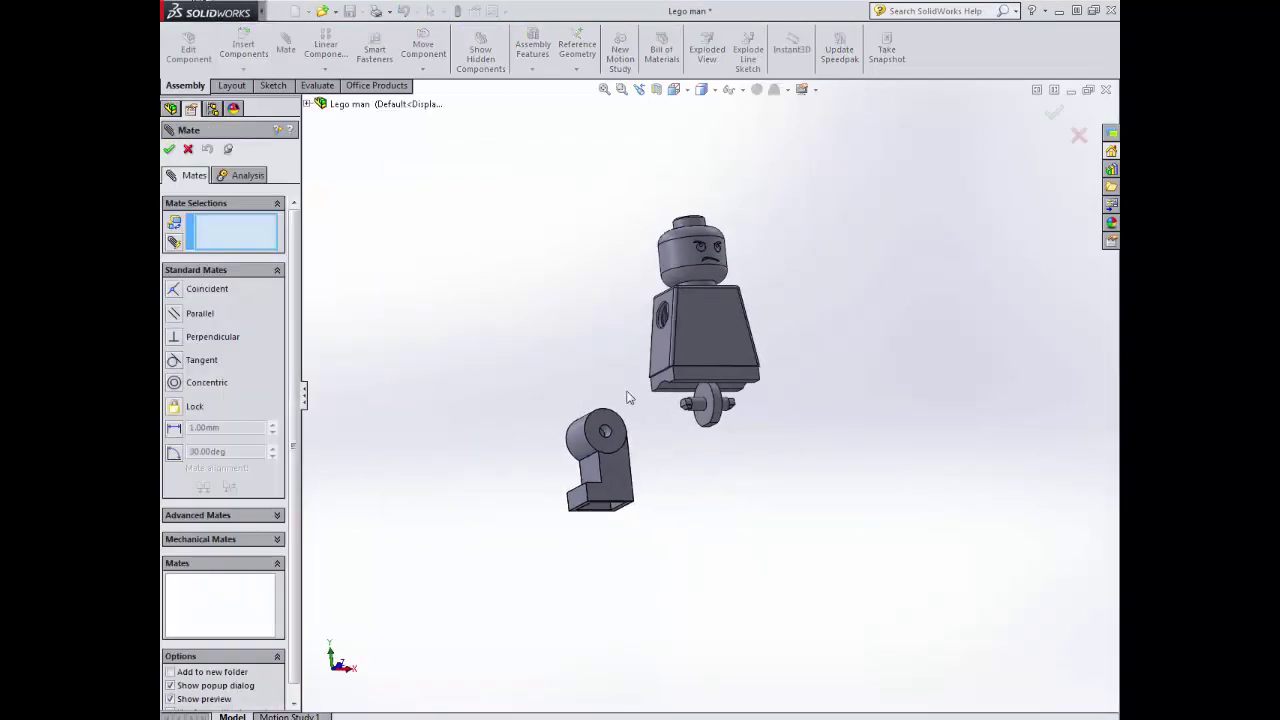
{"action": "scroll", "coordinate": [614, 451], "scroll_direction": "down", "scroll_amount": 5}
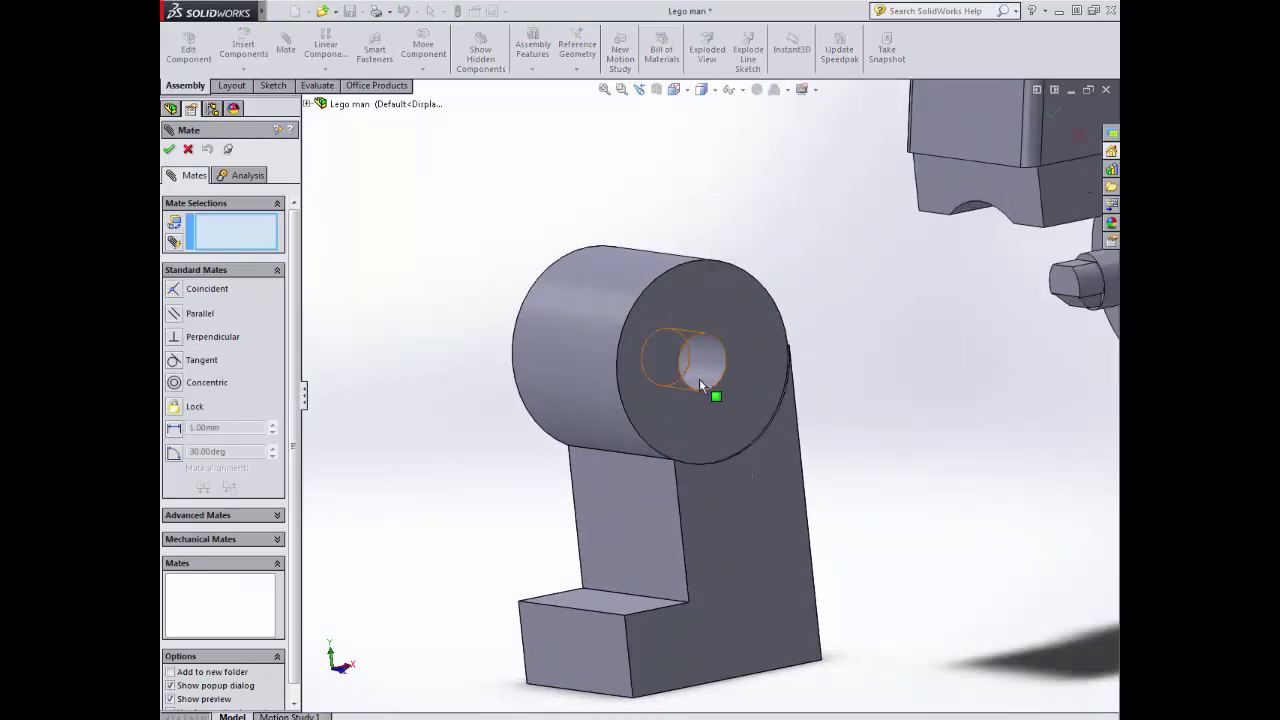
{"action": "left_click", "coordinate": [700, 386]}
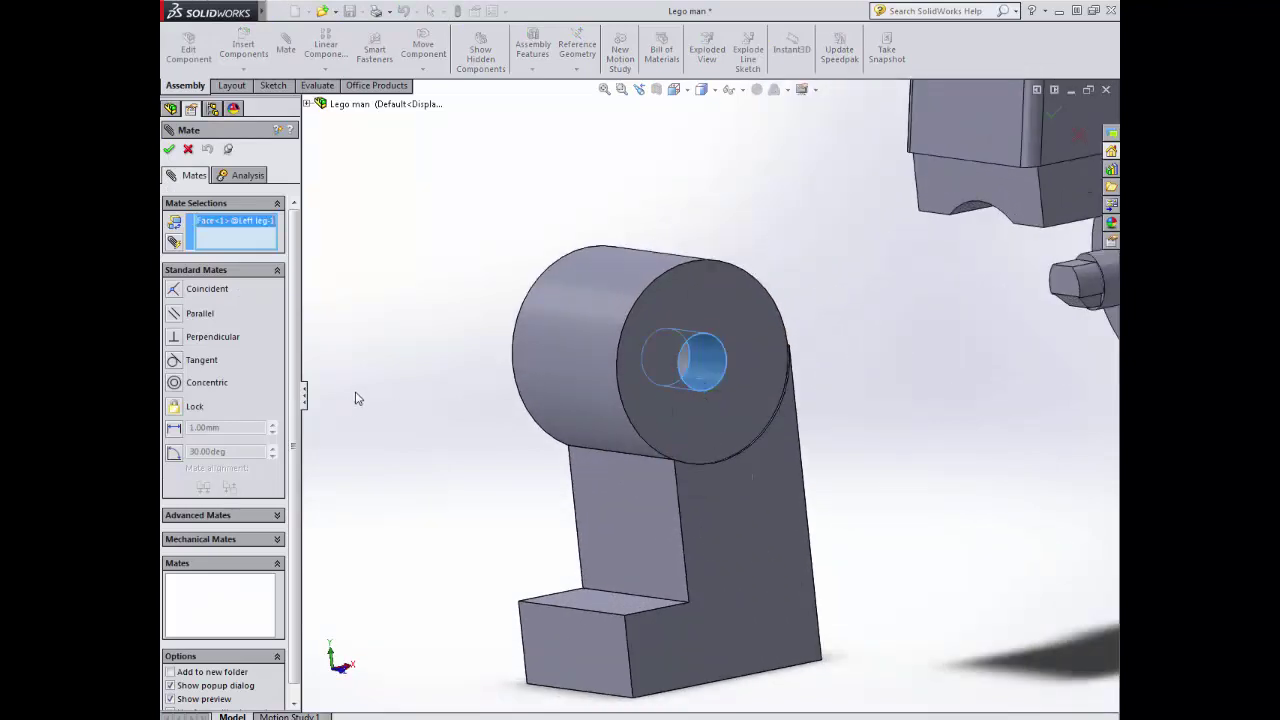
{"action": "scroll", "coordinate": [358, 398], "scroll_direction": "up", "scroll_amount": 5}
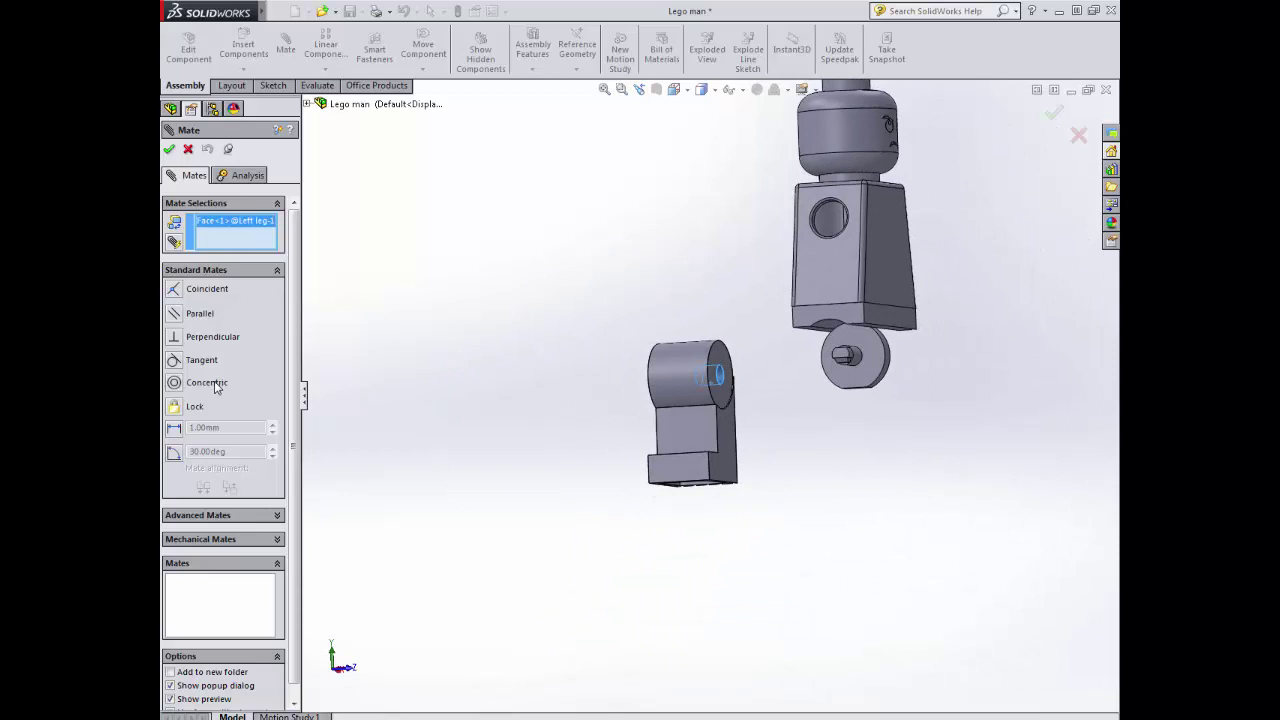
{"action": "scroll", "coordinate": [800, 390], "scroll_direction": "down", "scroll_amount": 4}
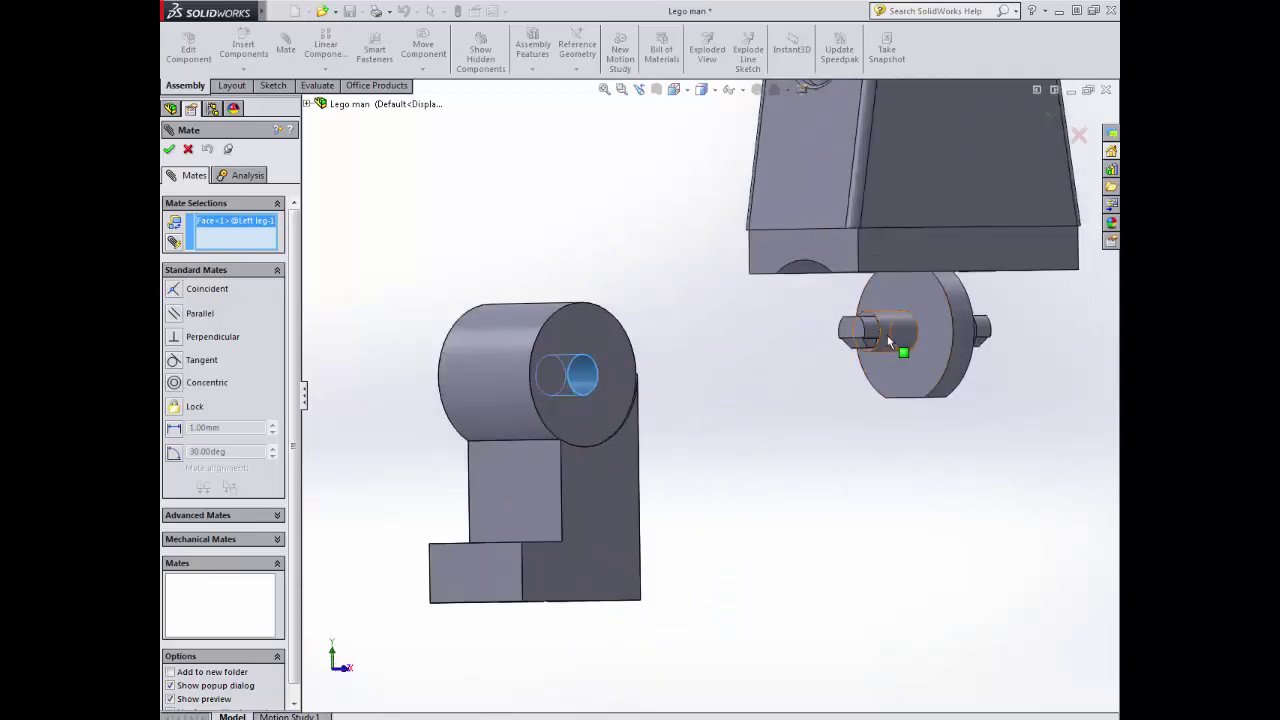
{"action": "left_click", "coordinate": [888, 341]}
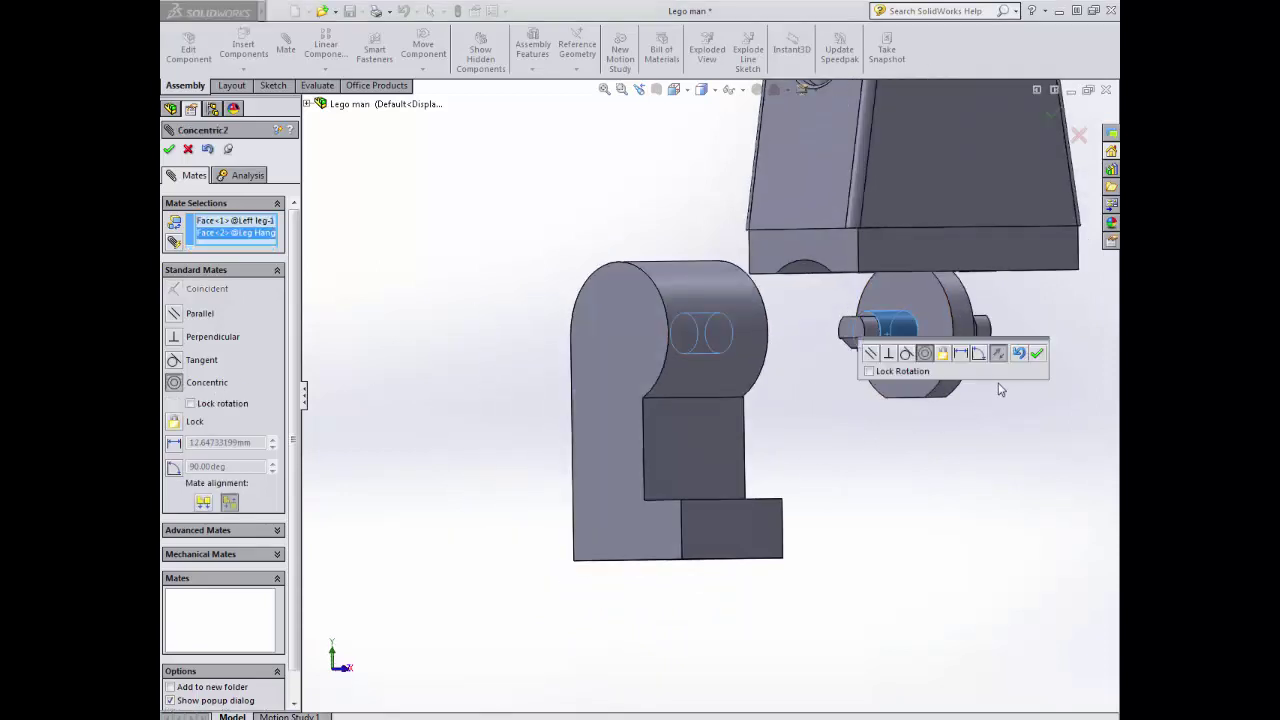
{"action": "left_click", "coordinate": [1037, 354]}
- Mate the leg's round end face coincident with the hanger's axle face (Coincident6)
{"action": "middle_click_drag", "start_coordinate": [934, 457], "coordinate": [744, 466]}
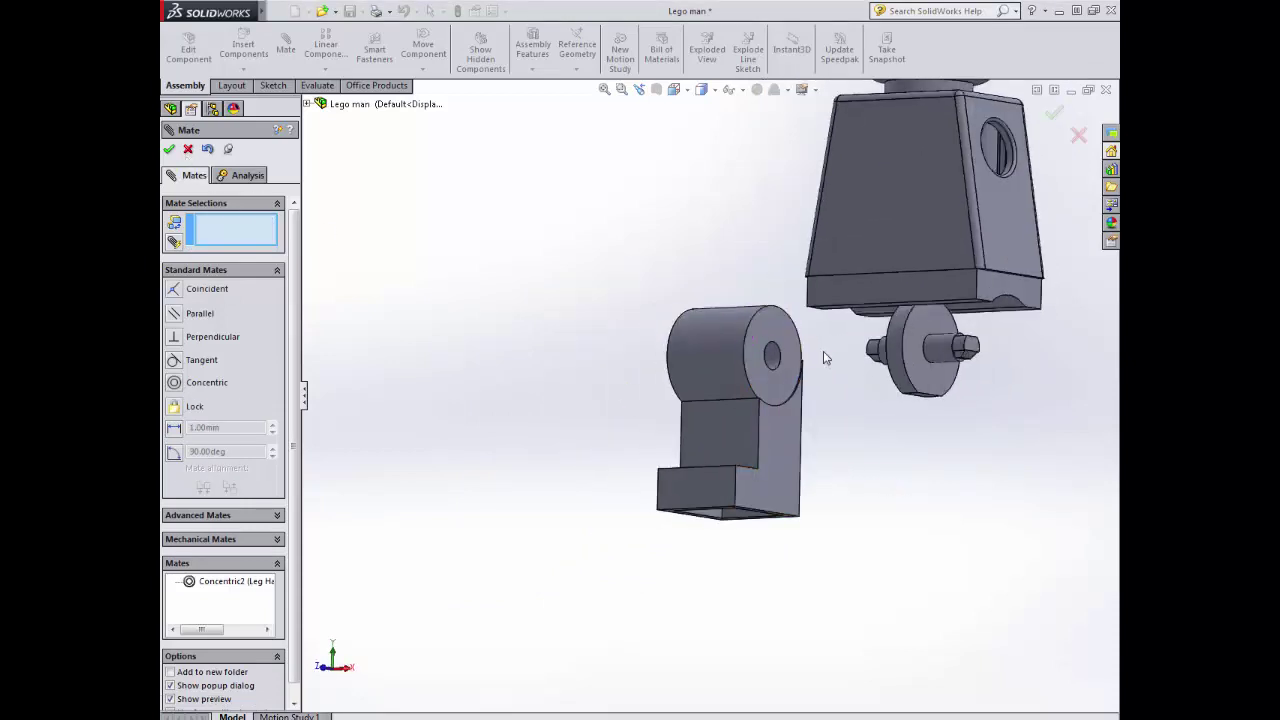
{"action": "left_click", "coordinate": [785, 360]}
{"action": "middle_click_drag", "start_coordinate": [785, 360], "coordinate": [903, 362]}
{"action": "left_click", "coordinate": [900, 358]}
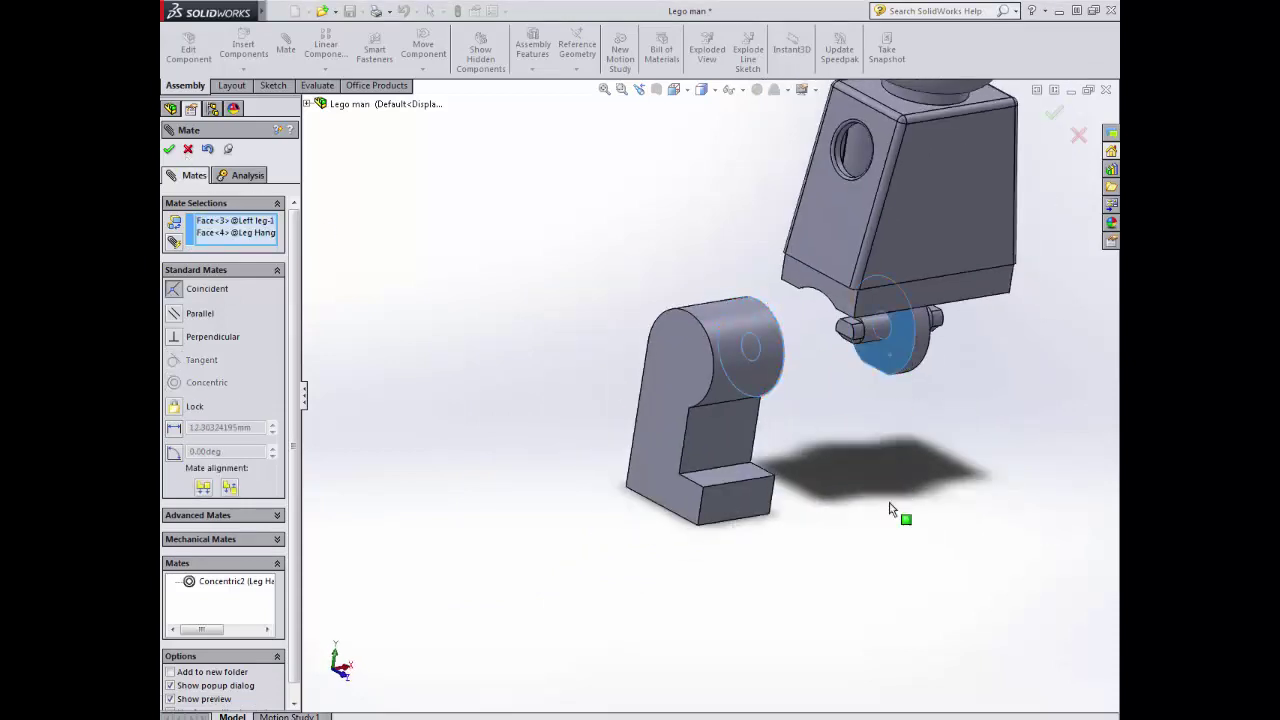
{"action": "middle_click_drag", "start_coordinate": [890, 510], "coordinate": [519, 453]}
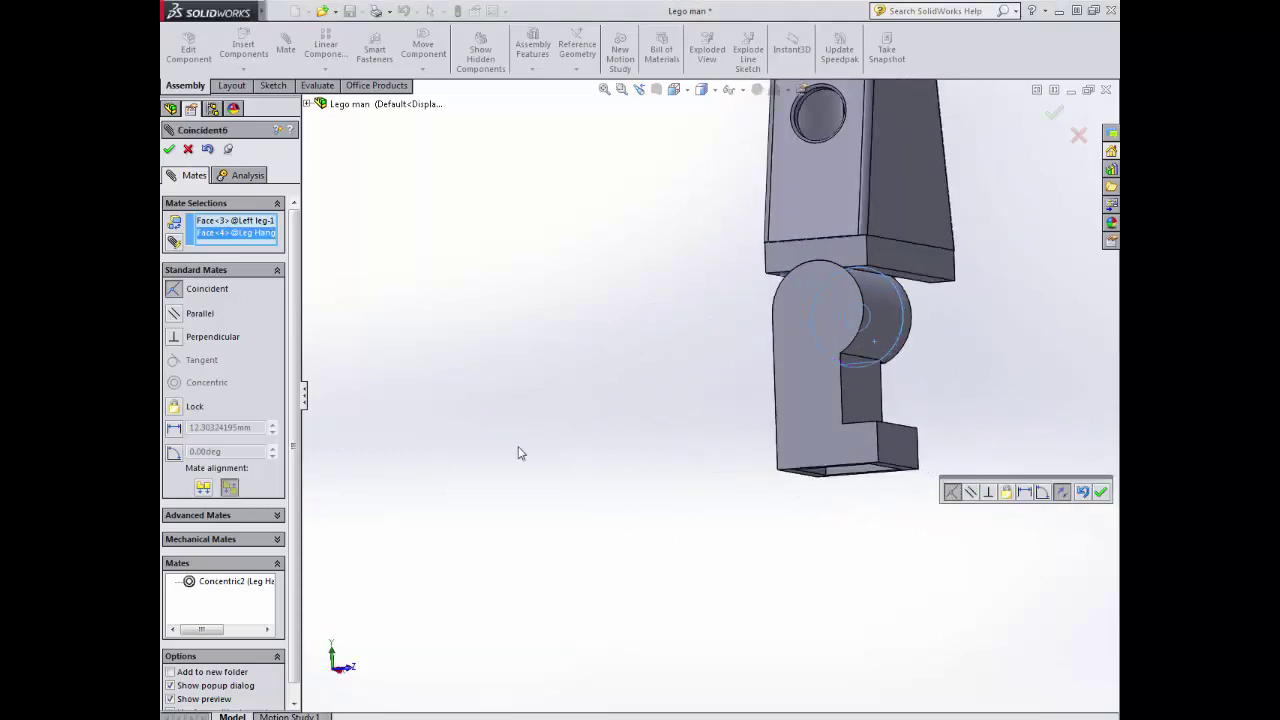
{"action": "left_click", "coordinate": [169, 150]}
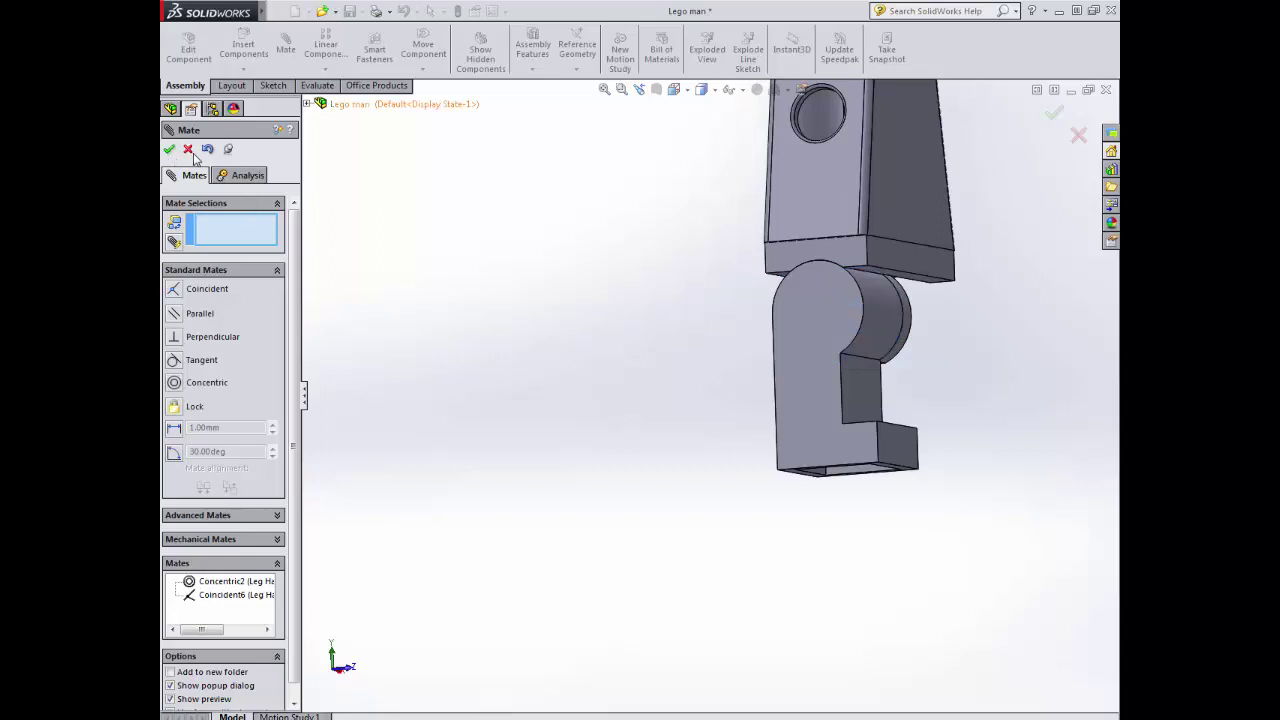
{"action": "left_click", "coordinate": [188, 149]}
{"action": "left_click", "coordinate": [250, 48]}
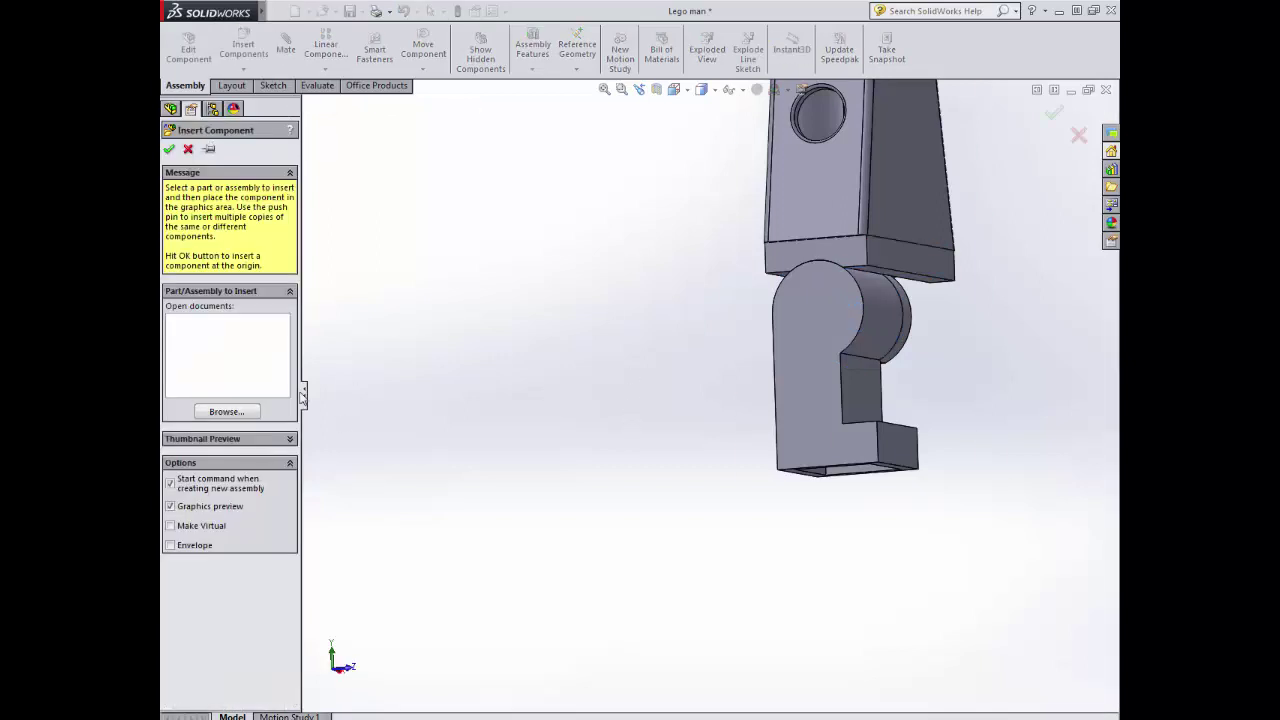
{"action": "left_click", "coordinate": [226, 411]}
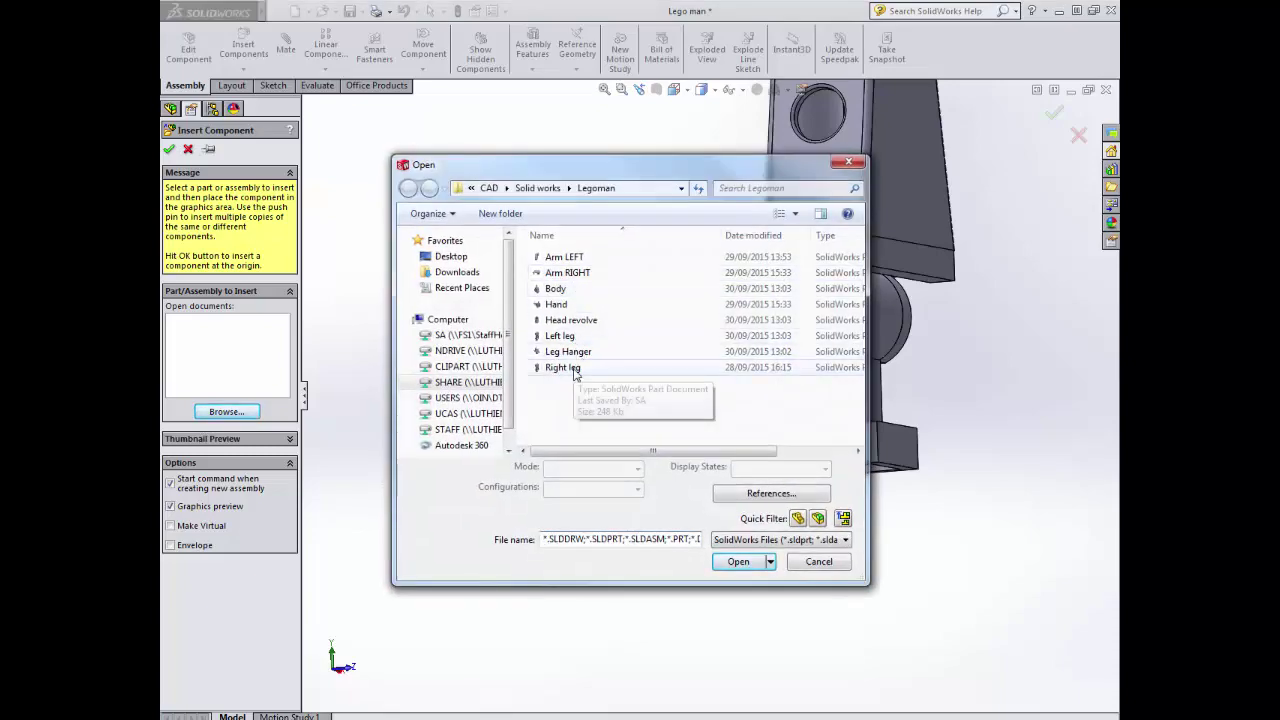
{"action": "left_click", "coordinate": [565, 336]}
{"action": "left_click", "coordinate": [737, 561]}
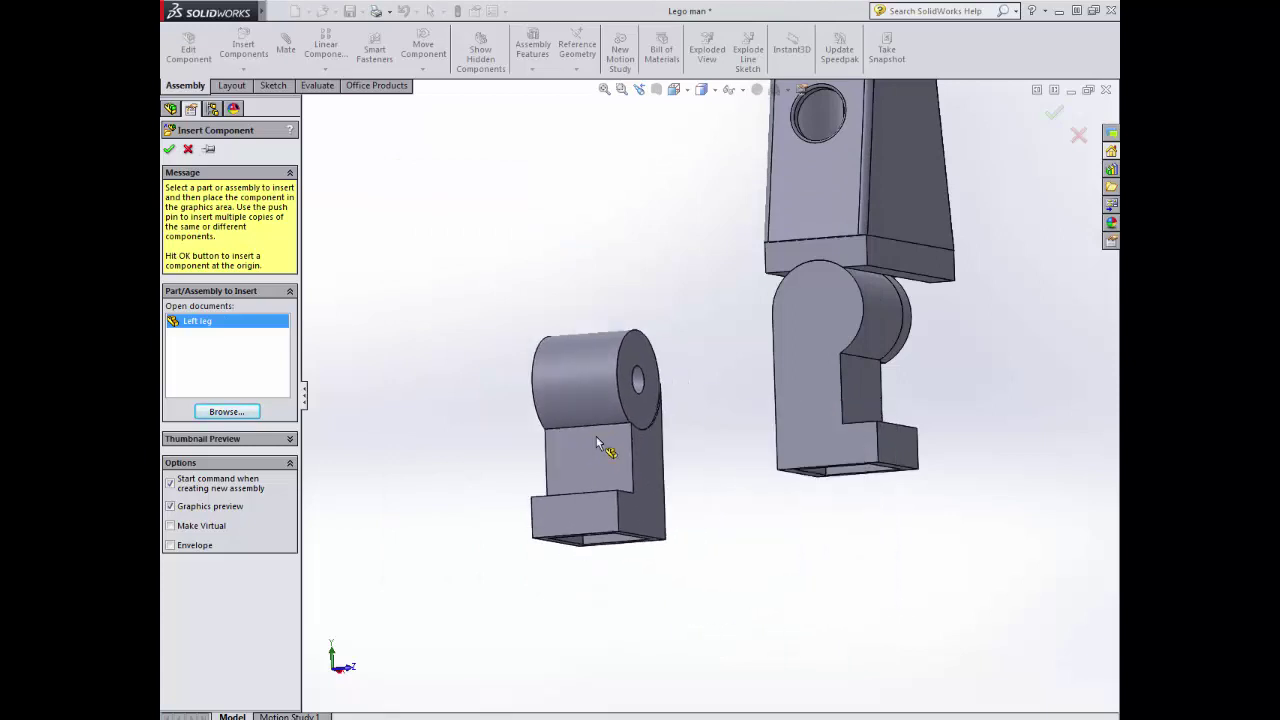
{"action": "left_click", "coordinate": [596, 438]}
{"action": "middle_click_drag", "start_coordinate": [483, 446], "coordinate": [411, 434]}
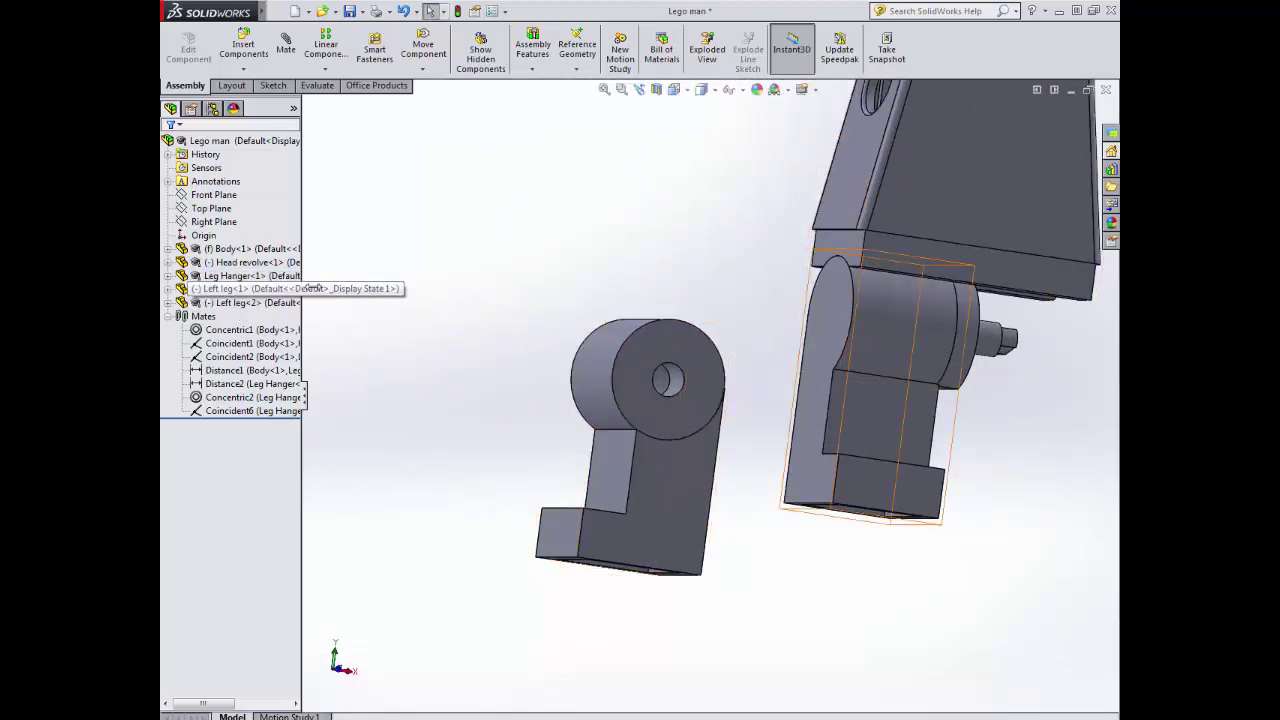
{"action": "right_click", "coordinate": [236, 302]}
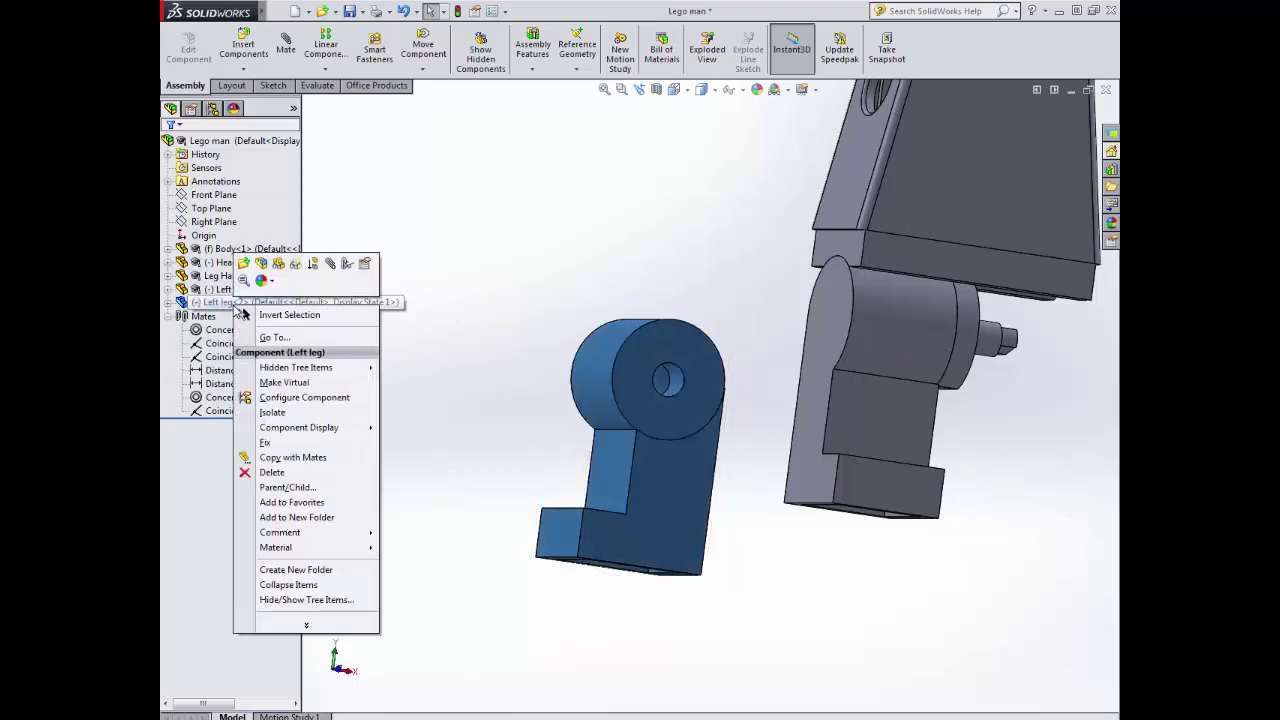
{"action": "left_click", "coordinate": [272, 472]}
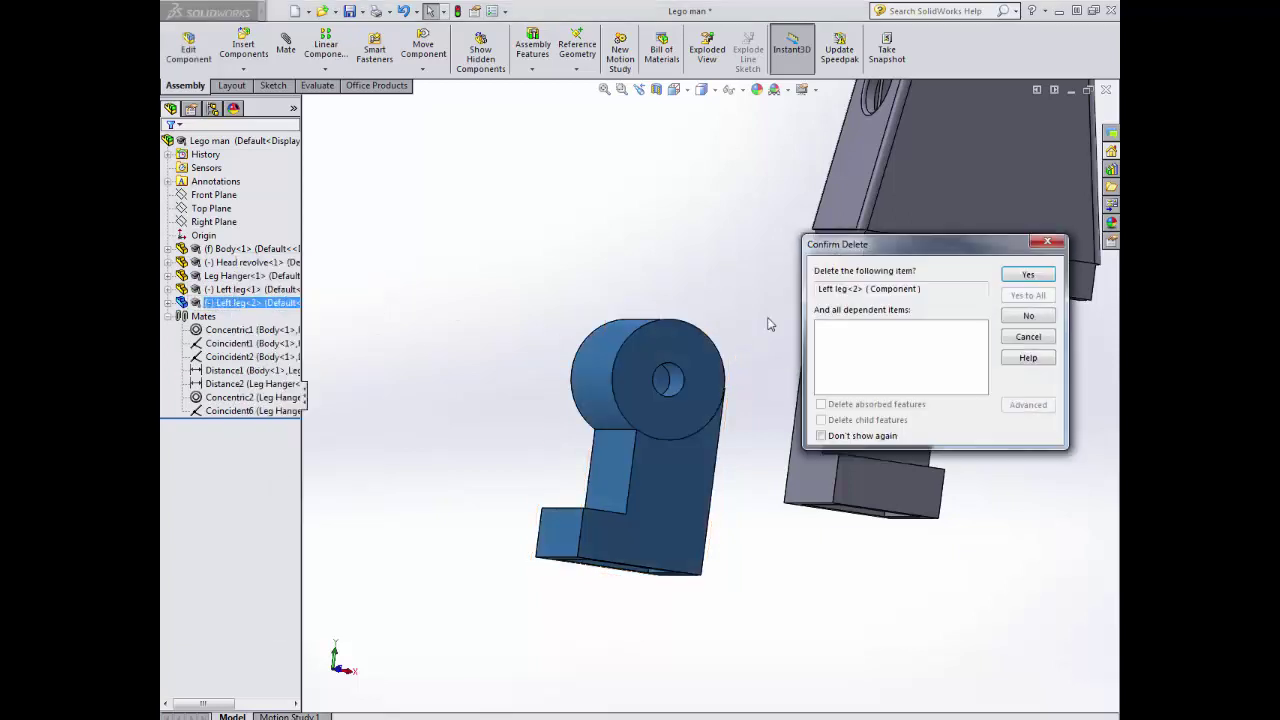
{"action": "left_click", "coordinate": [1030, 276]}
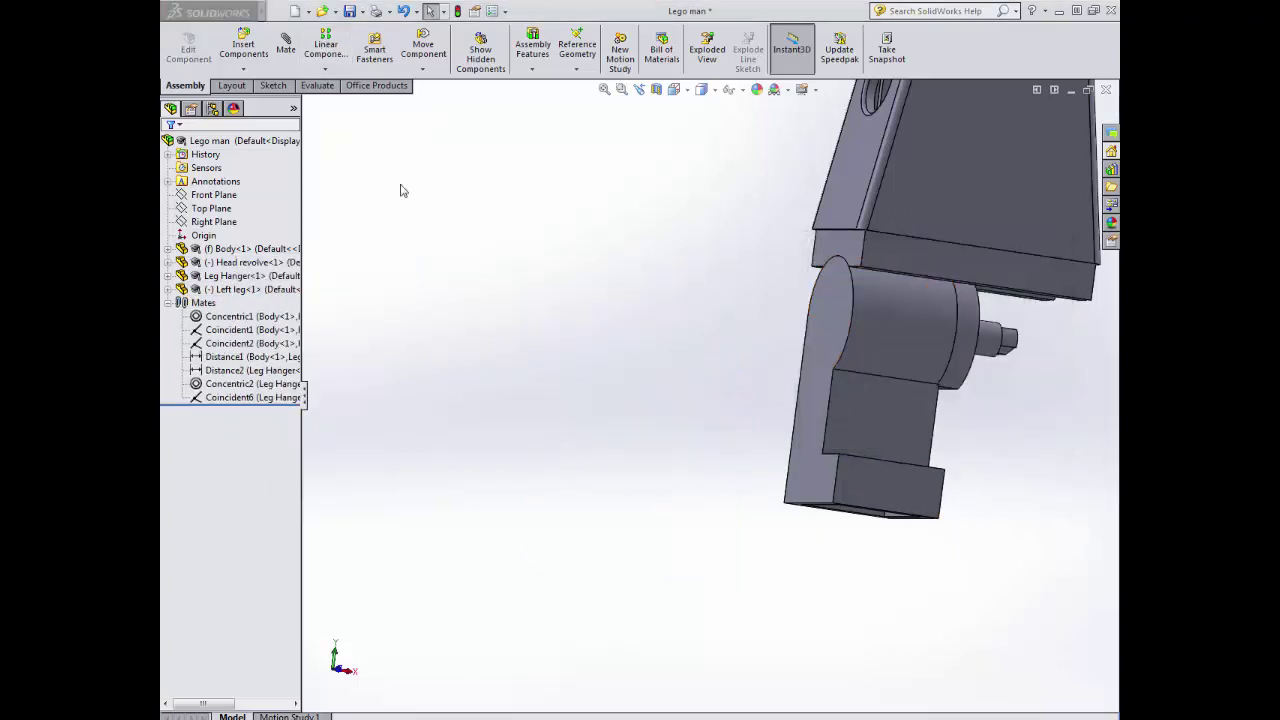
{"action": "left_click", "coordinate": [244, 47]}
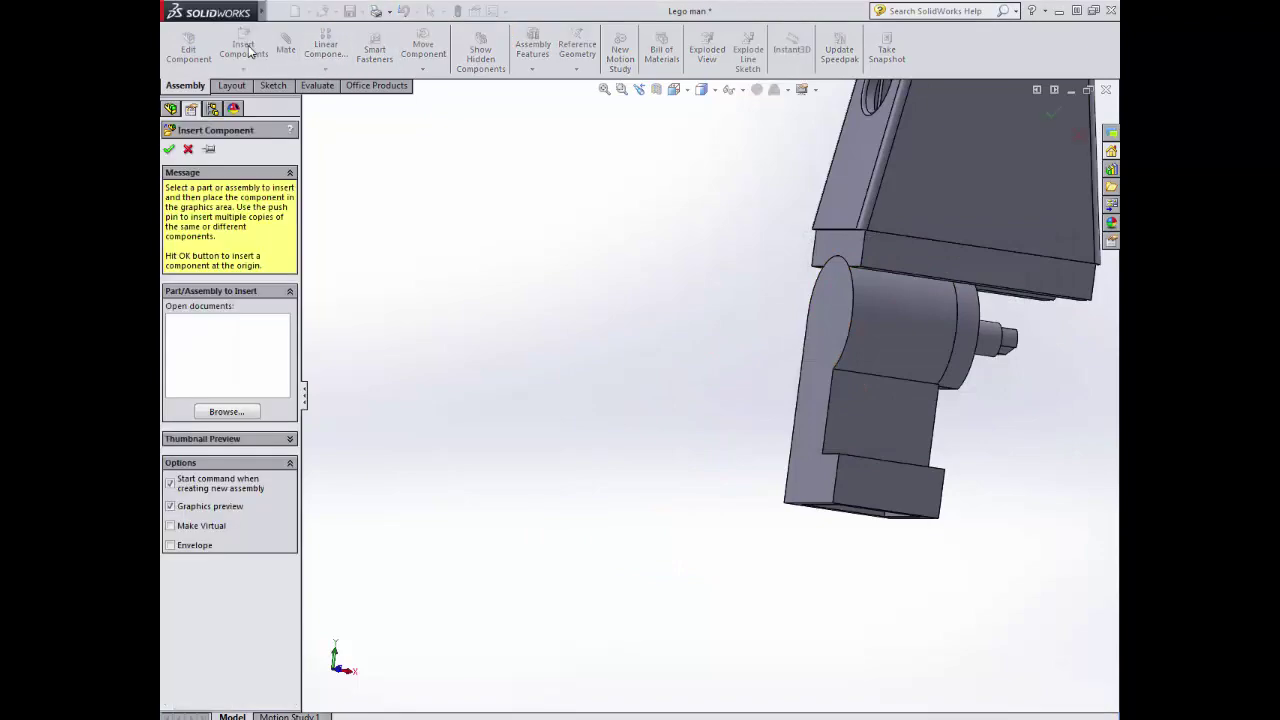
- Insert the Left legV1 part and place it beside the first leg as Left legV1<2>
{"action": "left_click", "coordinate": [226, 412]}
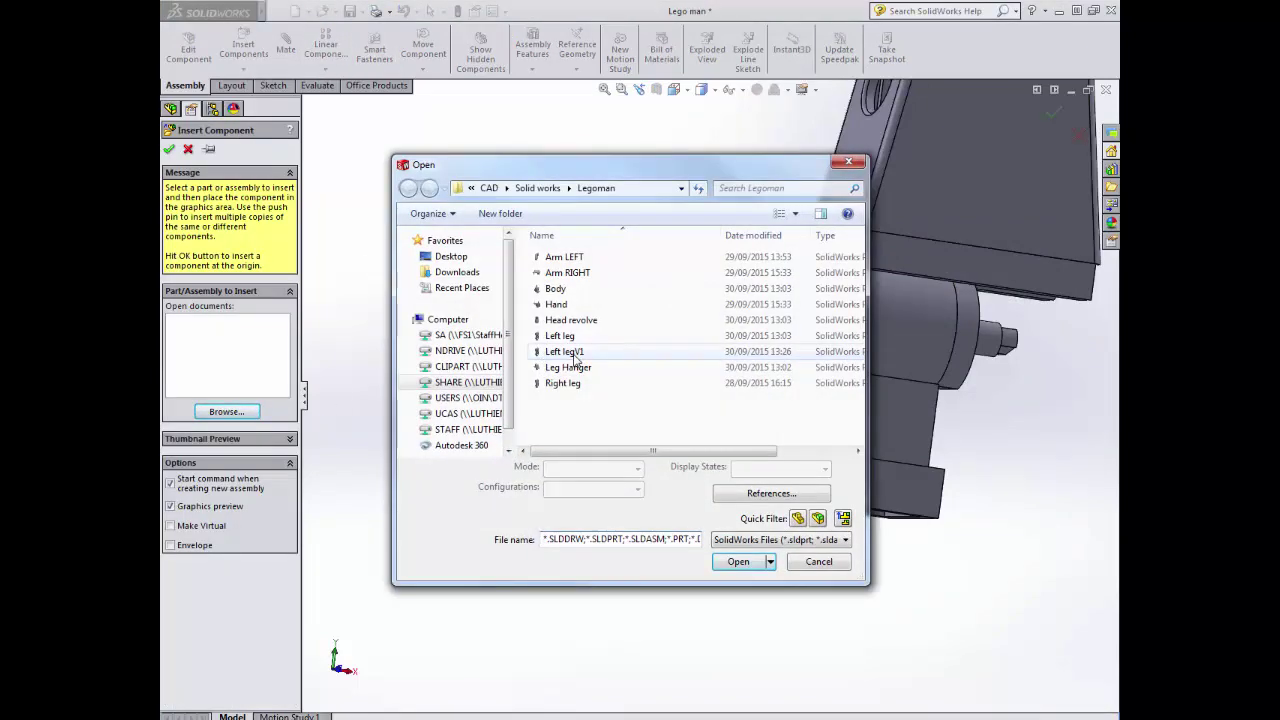
{"action": "left_click", "coordinate": [572, 352]}
{"action": "left_click", "coordinate": [737, 561]}
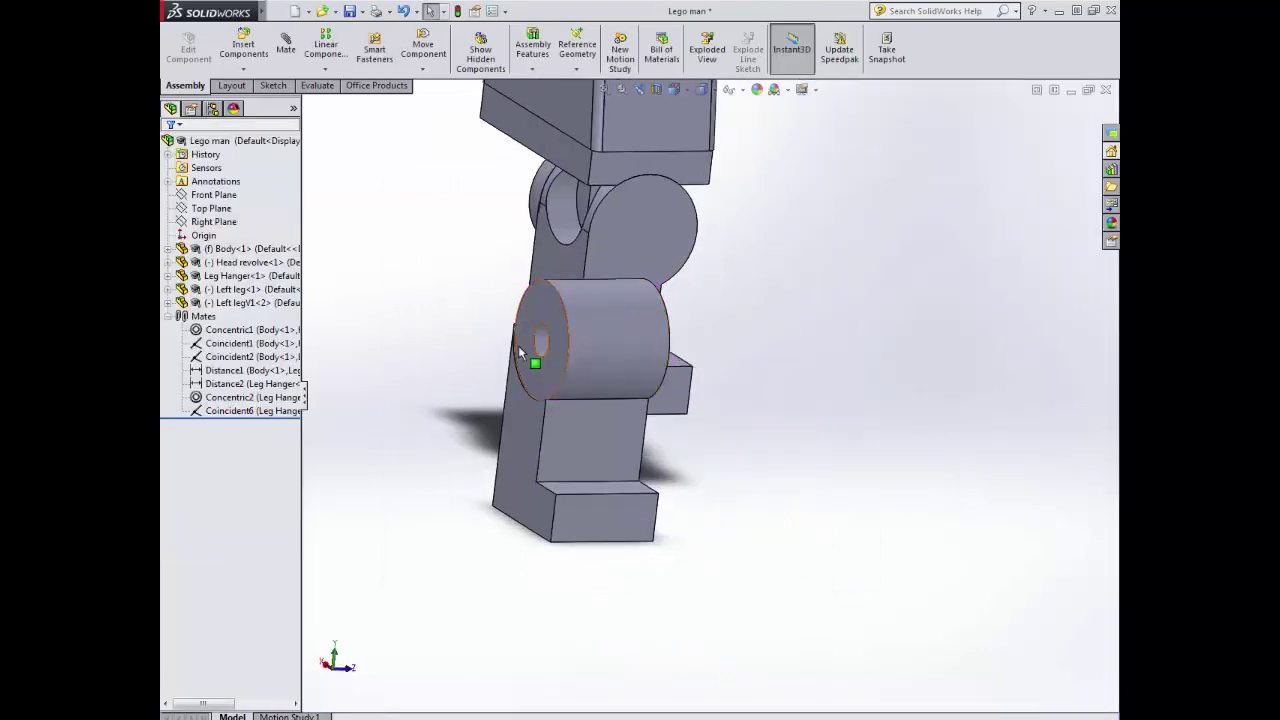
{"action": "middle_click_drag", "start_coordinate": [519, 352], "coordinate": [620, 294]}
{"action": "scroll", "coordinate": [620, 294], "scroll_direction": "up", "scroll_amount": 5}
{"action": "scroll", "coordinate": [612, 390], "scroll_direction": "down", "scroll_amount": 6}
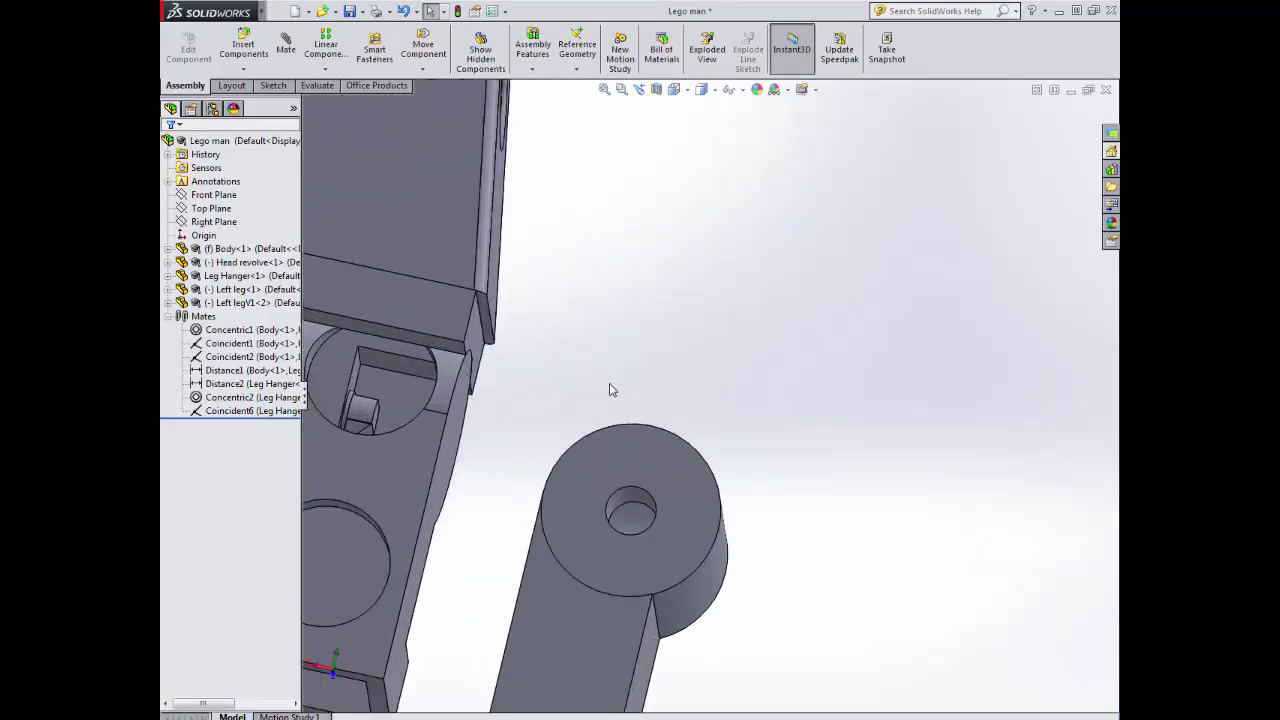
{"action": "scroll", "coordinate": [612, 390], "scroll_direction": "up", "scroll_amount": 5}
{"action": "middle_click_drag", "start_coordinate": [707, 388], "coordinate": [694, 409]}
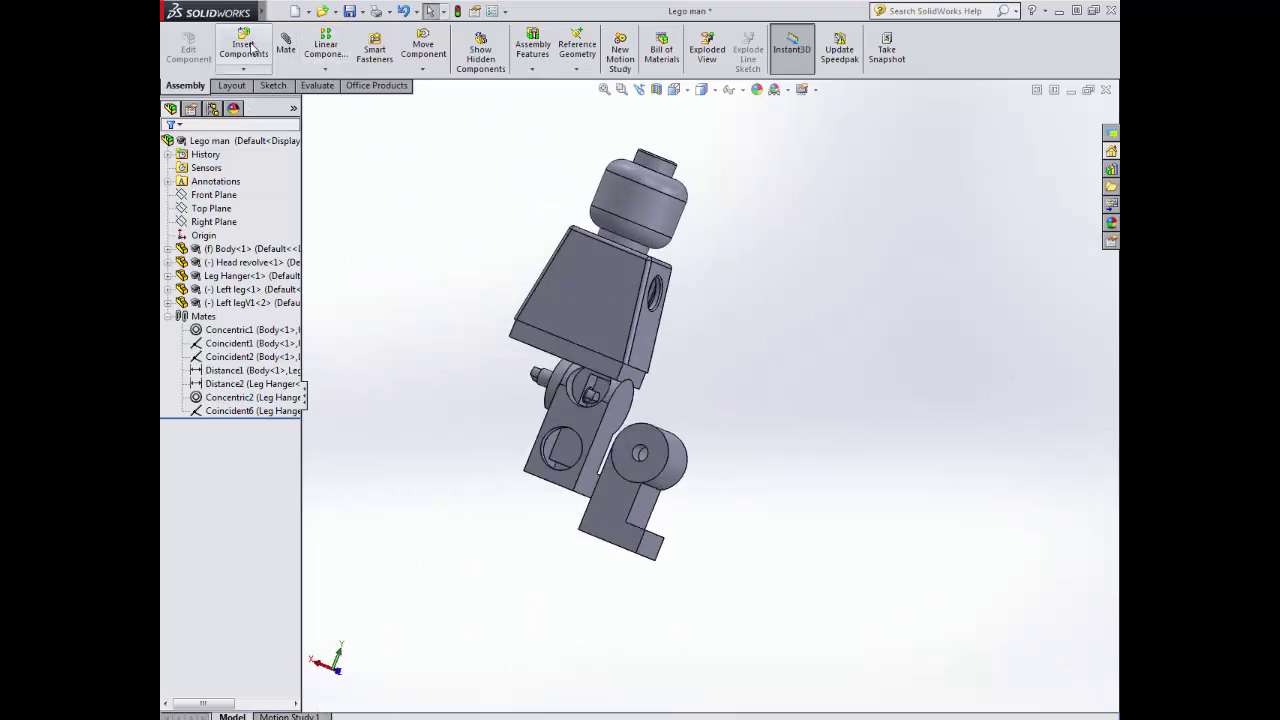
{"action": "left_click", "coordinate": [285, 47]}
{"action": "scroll", "coordinate": [648, 470], "scroll_direction": "down", "scroll_amount": 6}
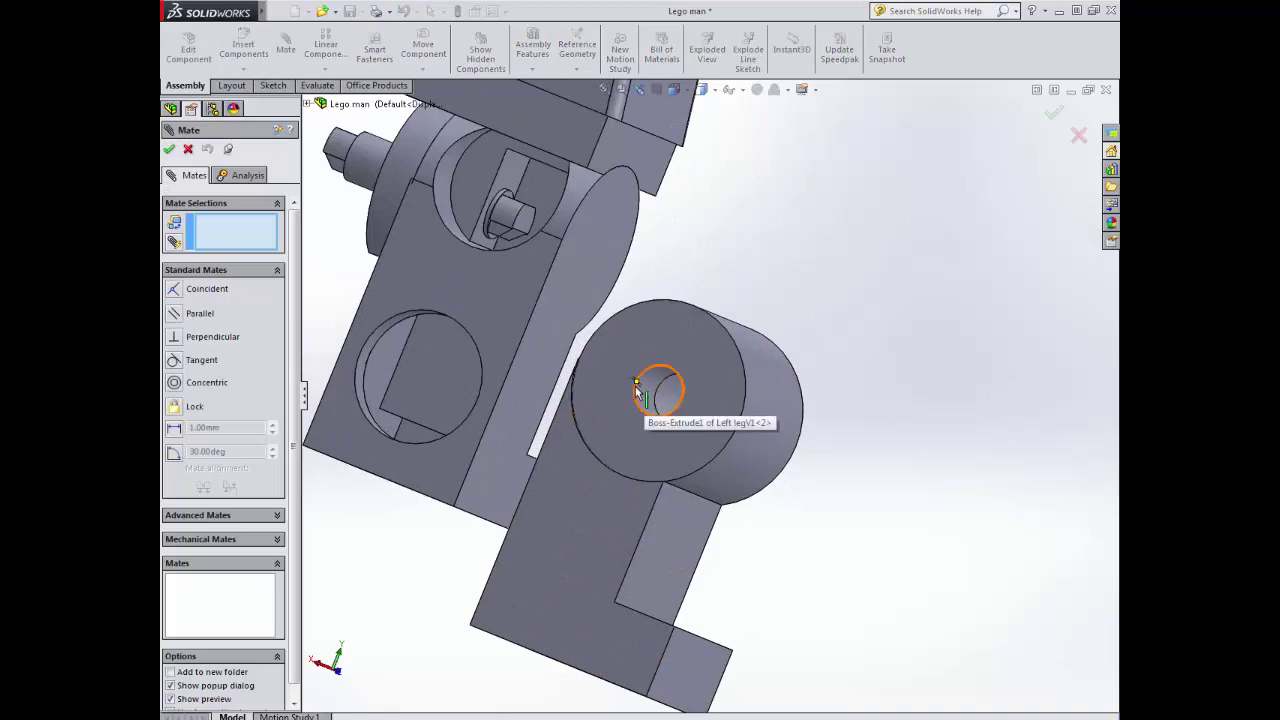
- Mate the second leg's hole edge coincident with the hanger axle's circular edge (Coincident7)
{"action": "left_click", "coordinate": [642, 391]}
{"action": "middle_click_drag", "start_coordinate": [885, 303], "coordinate": [933, 411]}
{"action": "scroll", "coordinate": [840, 372], "scroll_direction": "down", "scroll_amount": 3}
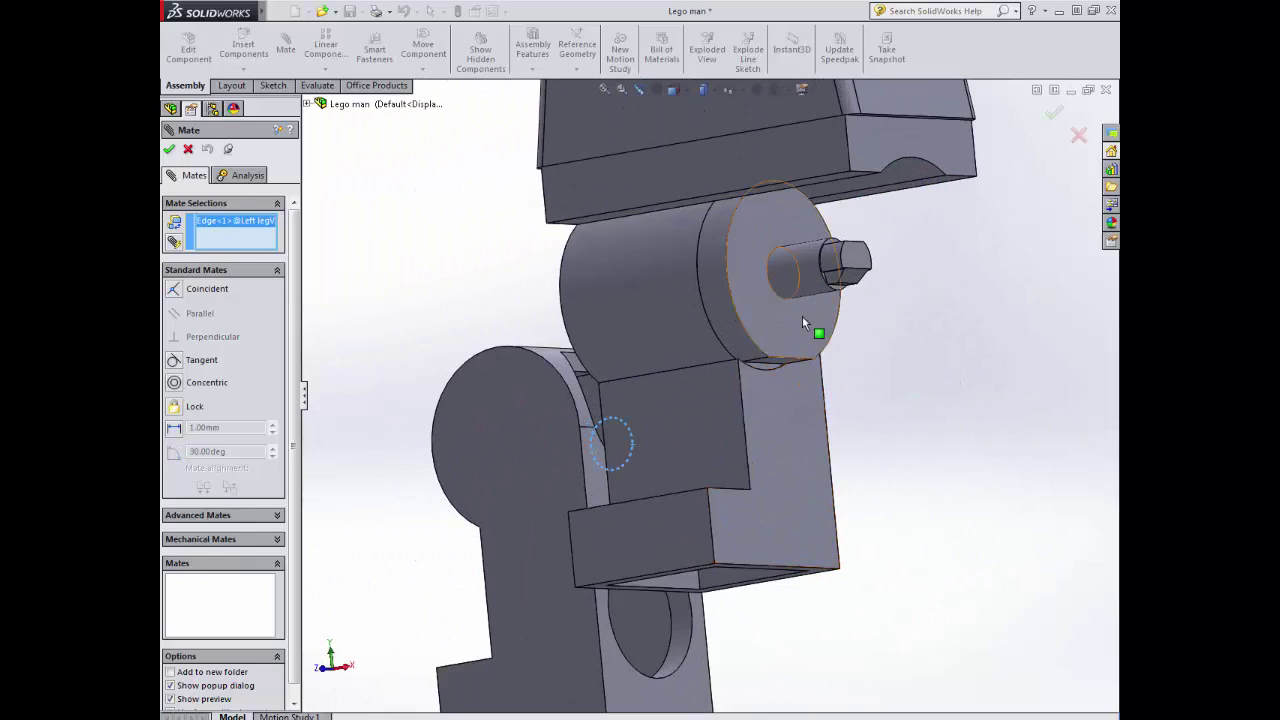
{"action": "left_click", "coordinate": [777, 298]}
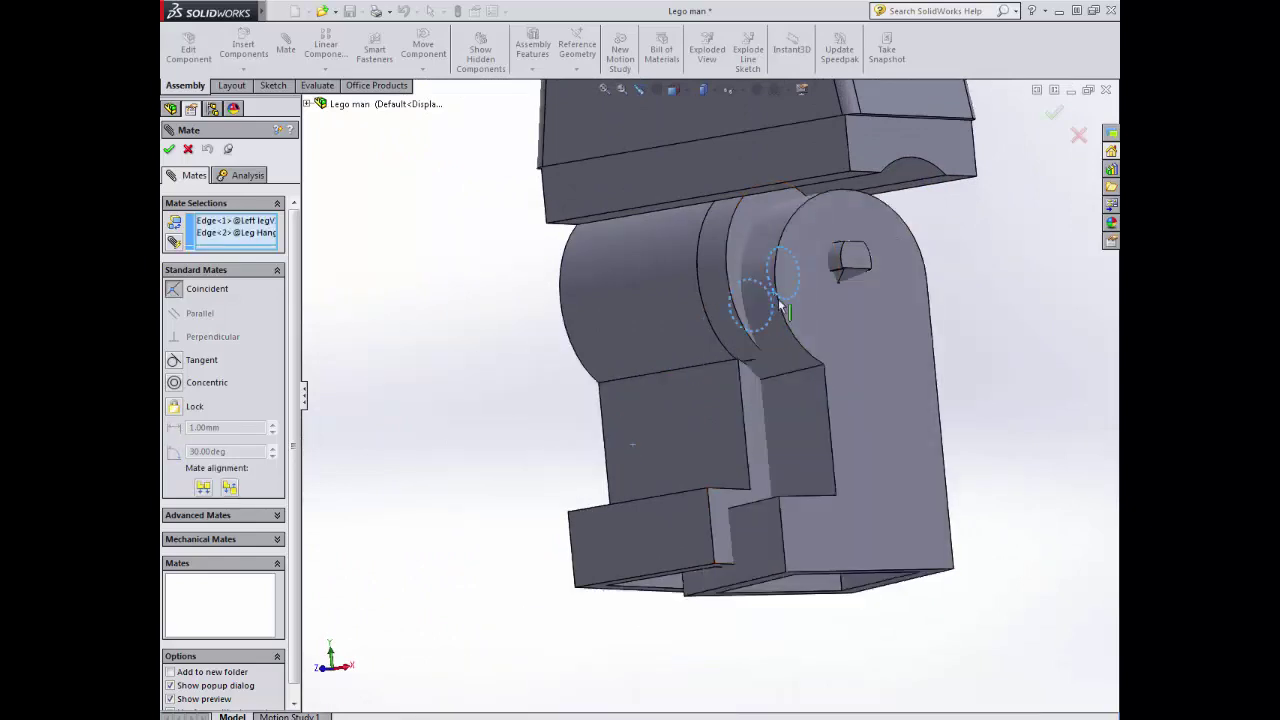
{"action": "scroll", "coordinate": [880, 386], "scroll_direction": "up", "scroll_amount": 3}
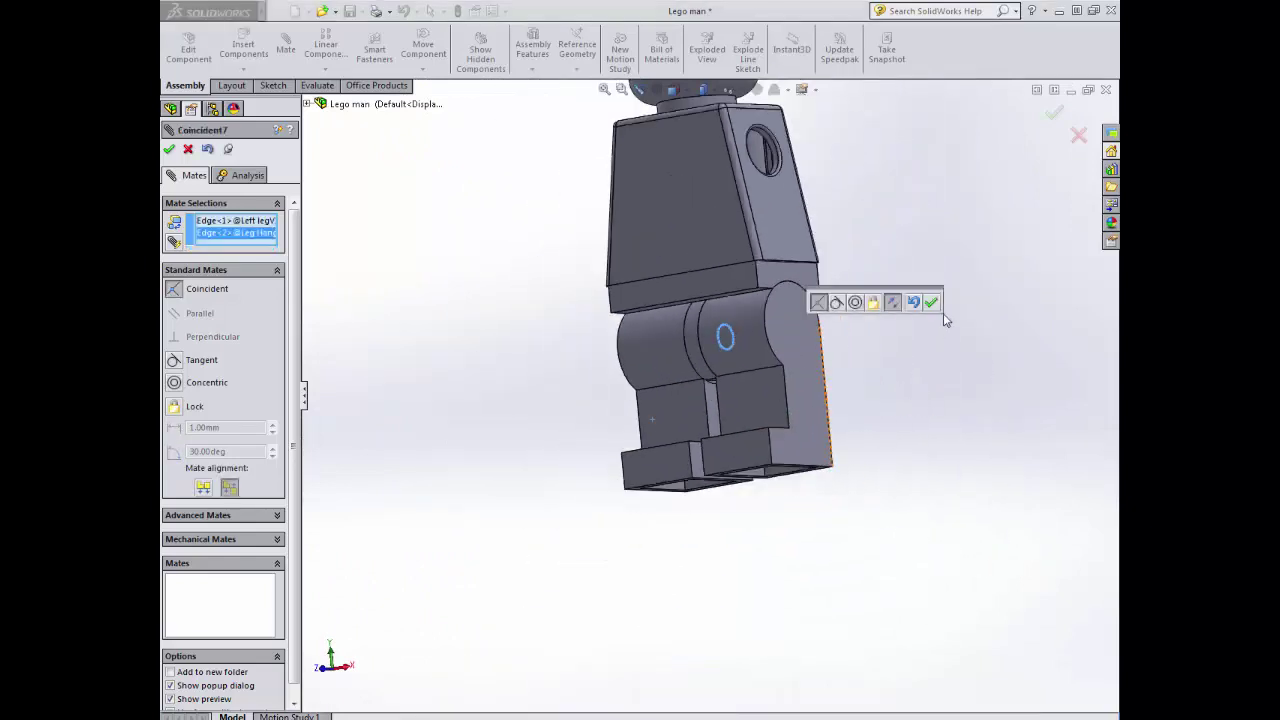
{"action": "left_click", "coordinate": [931, 303]}
{"action": "middle_click_drag", "start_coordinate": [943, 346], "coordinate": [820, 386]}
{"action": "scroll", "coordinate": [815, 380], "scroll_direction": "up", "scroll_amount": 3}
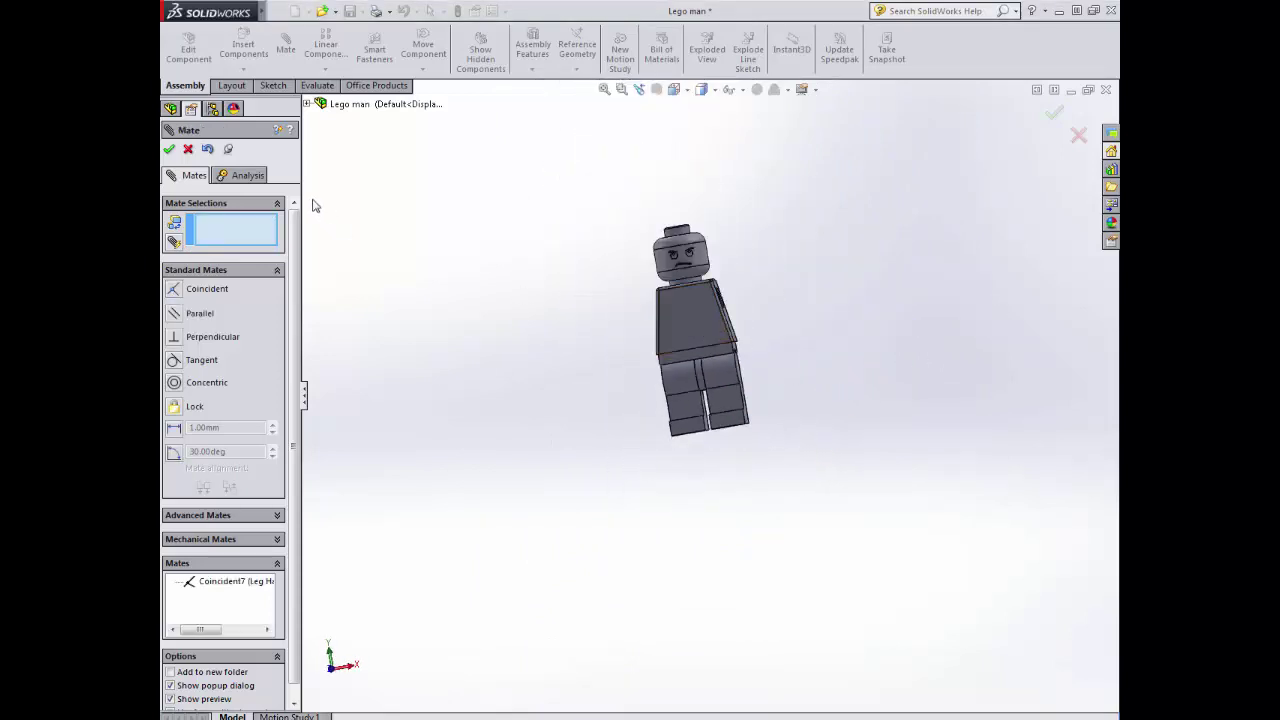
{"action": "left_click", "coordinate": [172, 150]}
{"action": "scroll", "coordinate": [578, 420], "scroll_direction": "up", "scroll_amount": 2}
{"action": "middle_click_drag", "start_coordinate": [574, 383], "coordinate": [522, 247]}
- Swing a leg with Move Component to test its pivot, then minimise the assembly window
{"action": "left_click", "coordinate": [424, 57]}
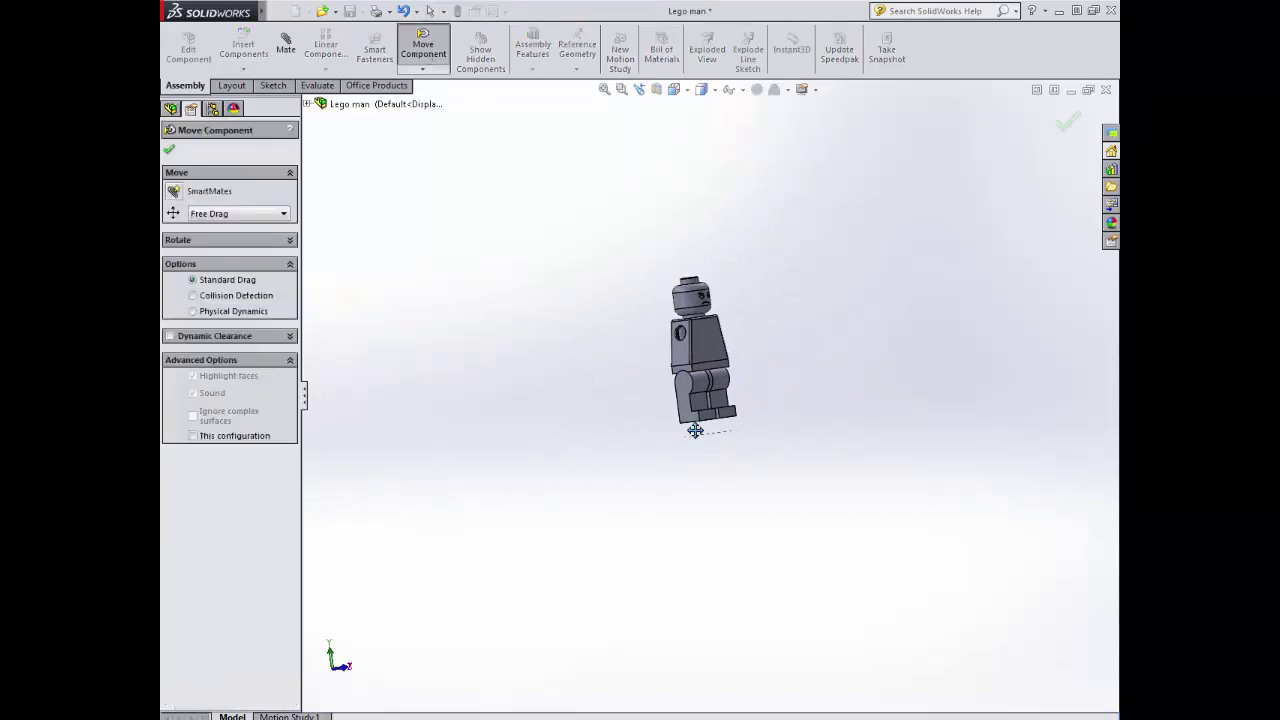
{"action": "left_click_drag", "start_coordinate": [688, 413], "coordinate": [720, 430]}
{"action": "scroll", "coordinate": [760, 403], "scroll_direction": "up", "scroll_amount": 3}
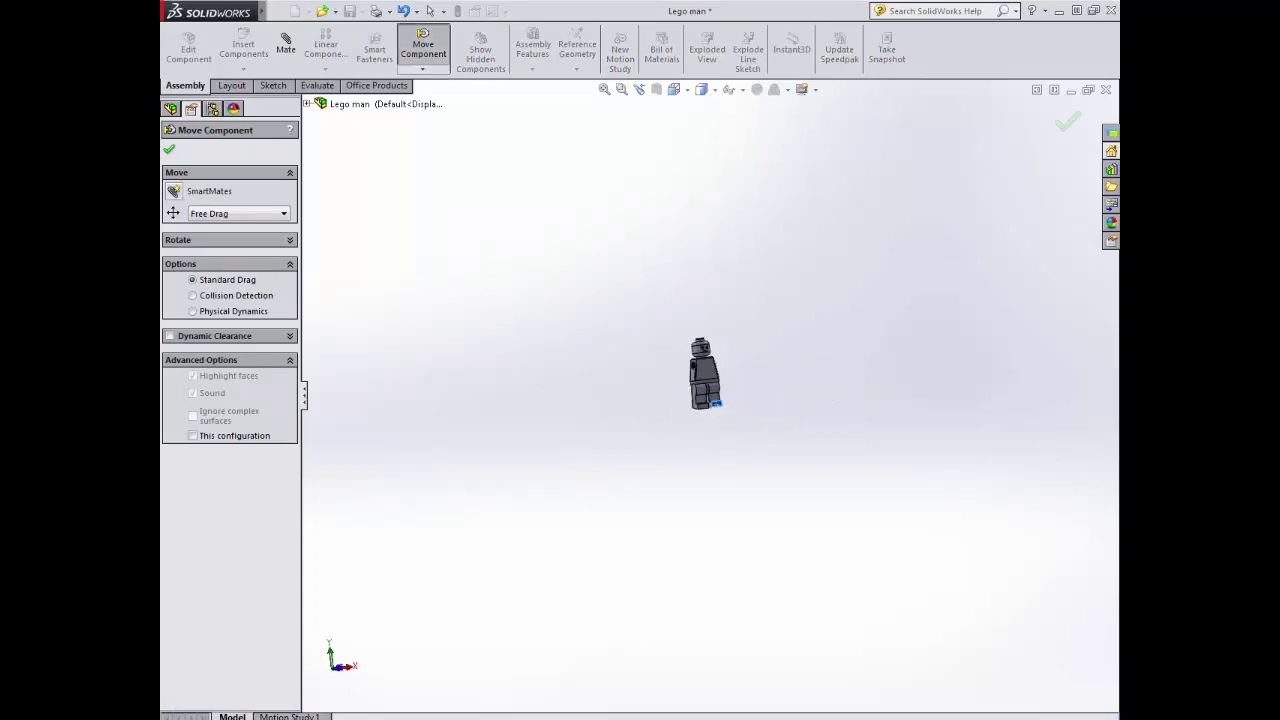
{"action": "left_click", "coordinate": [1069, 125]}
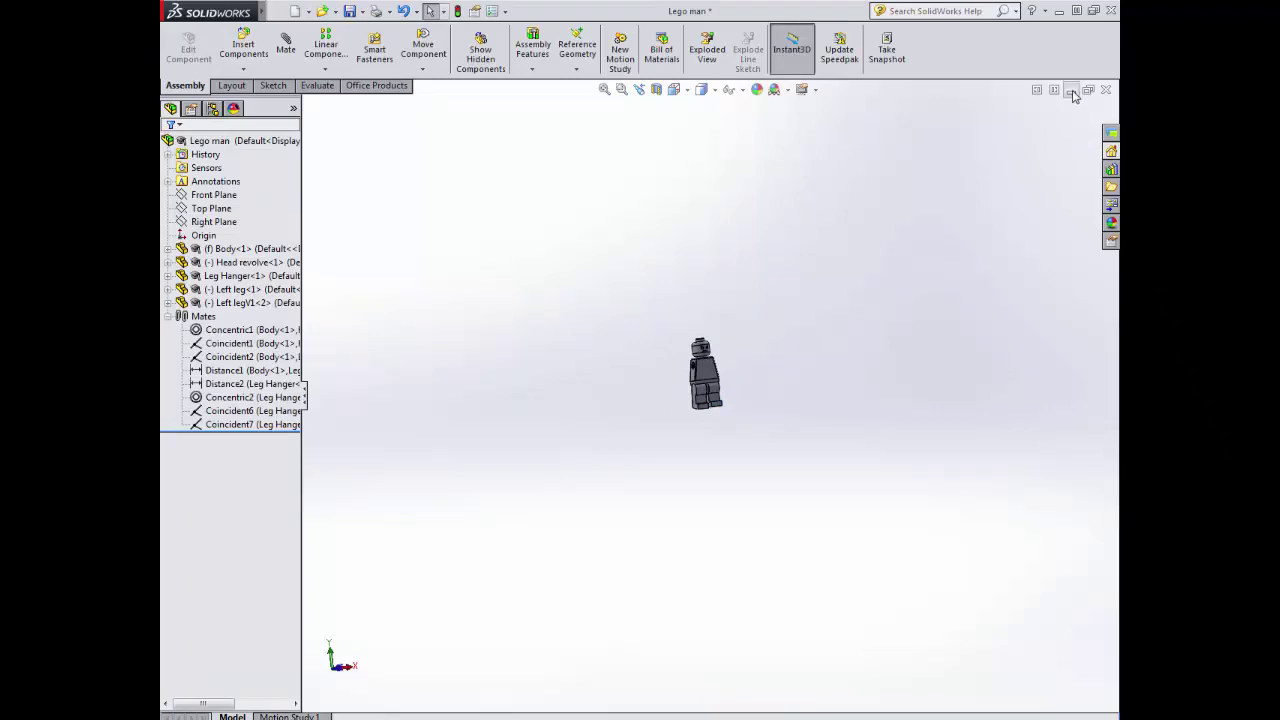
{"action": "scroll", "coordinate": [745, 361], "scroll_direction": "up", "scroll_amount": 2}
{"action": "scroll", "coordinate": [680, 463], "scroll_direction": "down", "scroll_amount": 4}
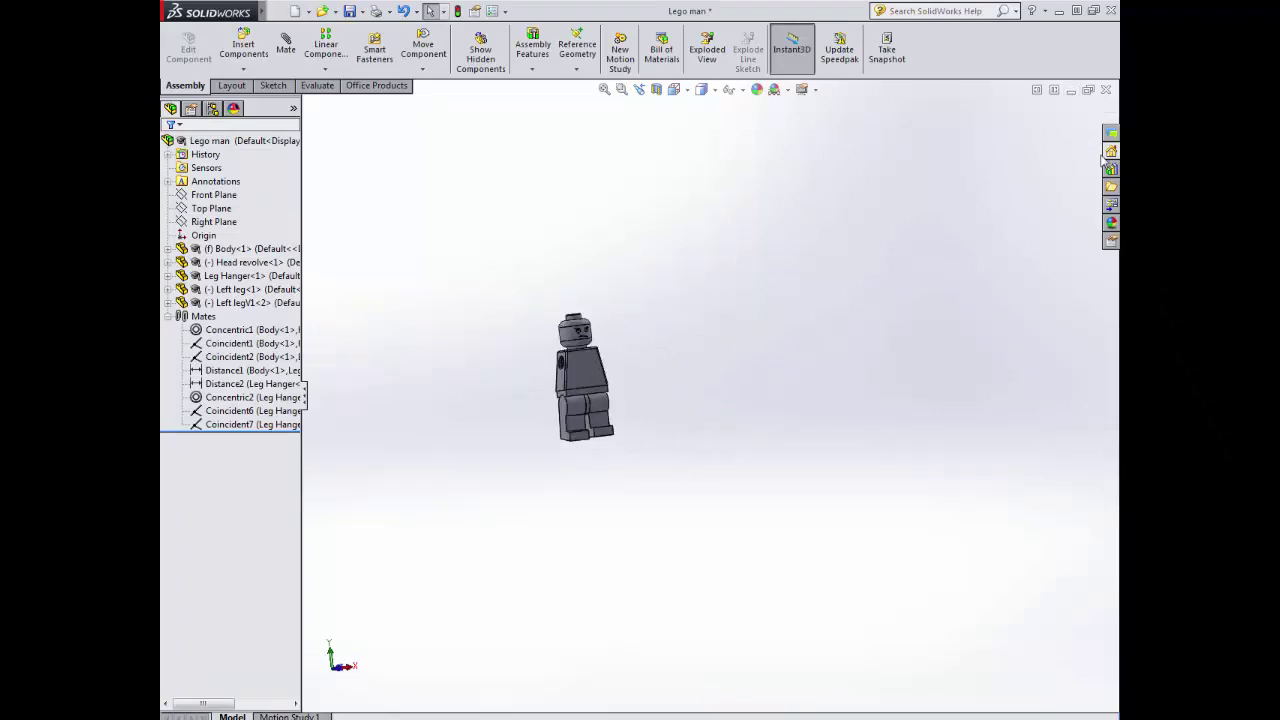
{"action": "left_click", "coordinate": [1071, 90]}
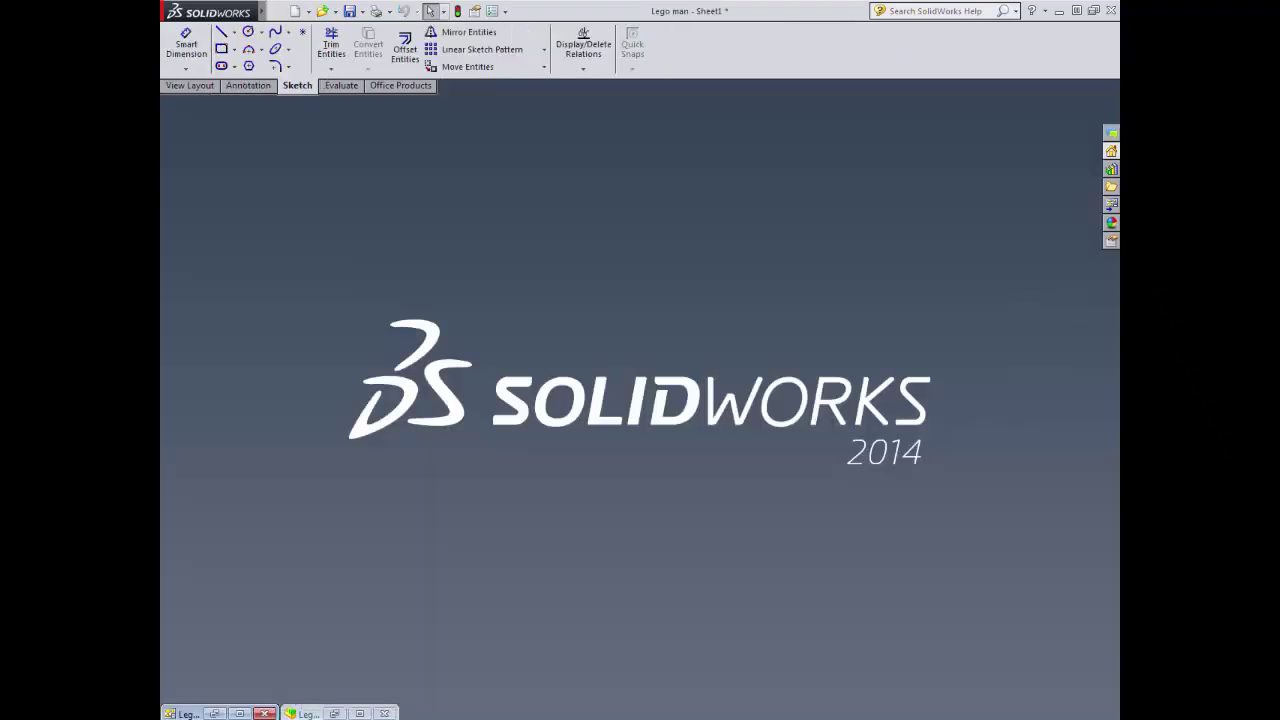
- Restore the Lego man - Sheet1 drawing to check its views, then minimise it again
{"action": "left_click", "coordinate": [241, 713]}
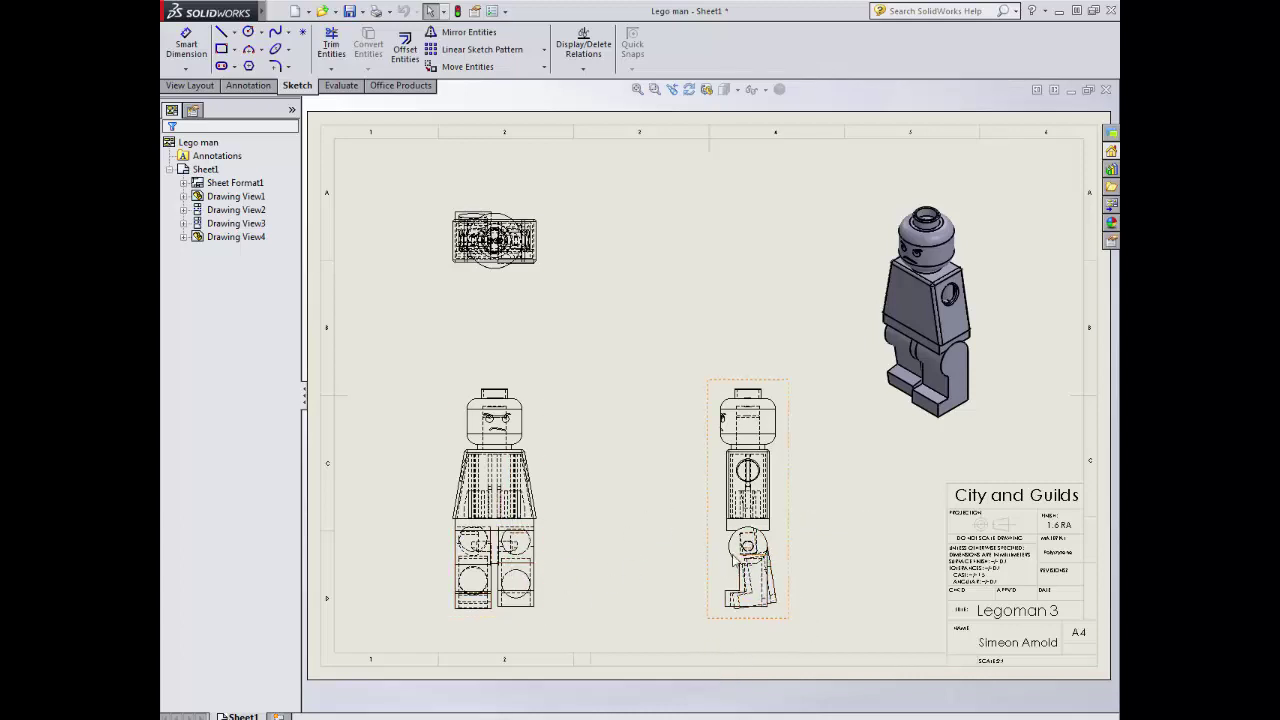
{"action": "left_click", "coordinate": [1069, 92]}
- Restore the assembly and mate the two legs' side faces coincident (Coincident8)
{"action": "left_click", "coordinate": [358, 713]}
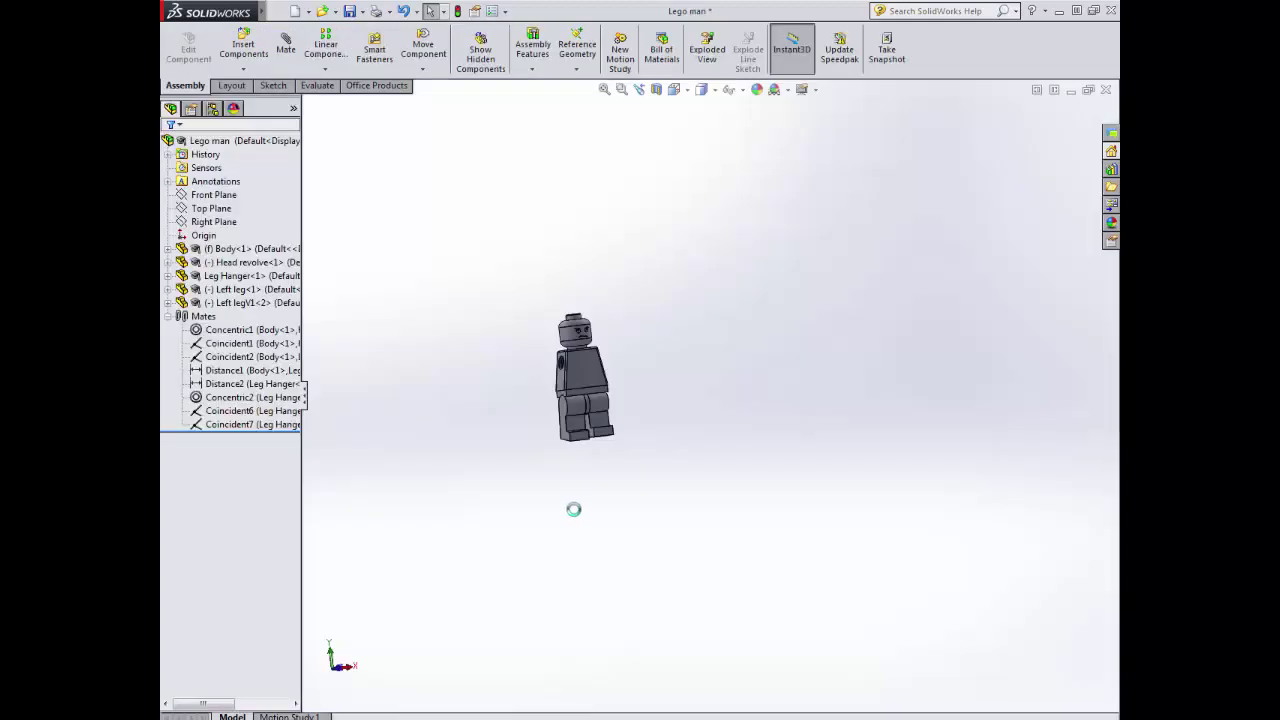
{"action": "middle_click_drag", "start_coordinate": [574, 508], "coordinate": [614, 443]}
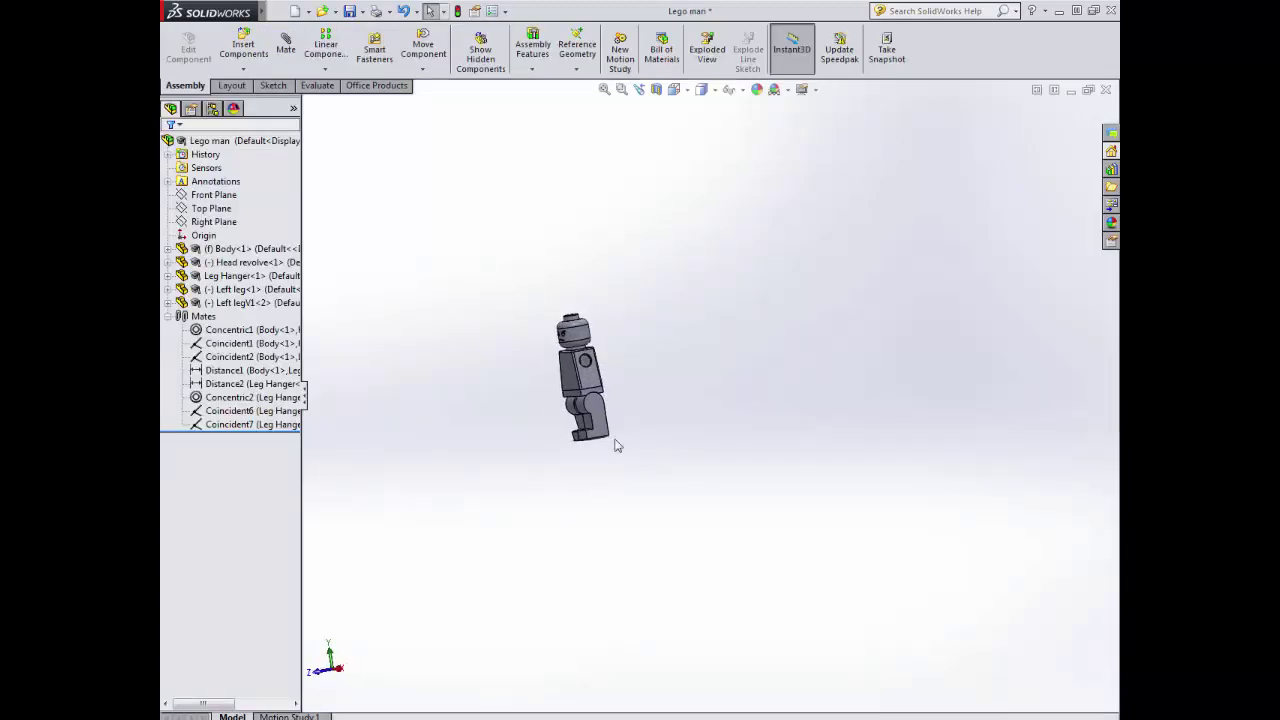
{"action": "scroll", "coordinate": [600, 437], "scroll_direction": "down", "scroll_amount": 5}
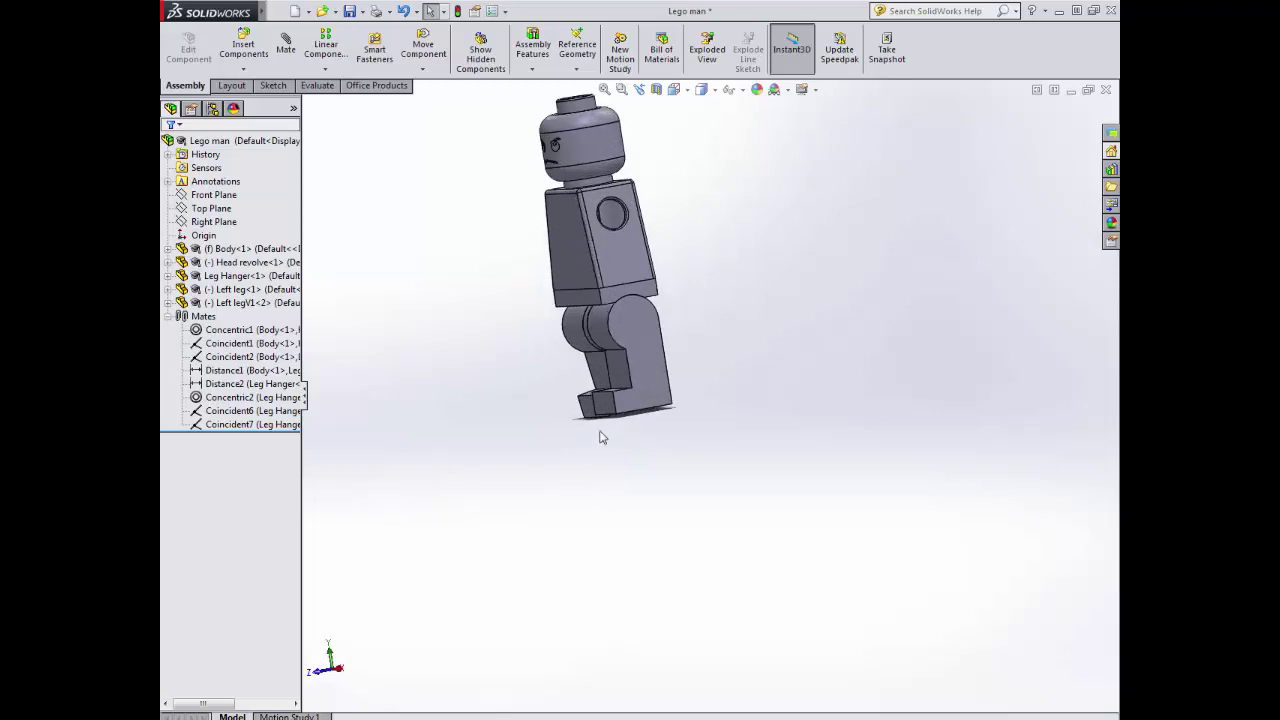
{"action": "left_click", "coordinate": [285, 45]}
{"action": "middle_click_drag", "start_coordinate": [740, 388], "coordinate": [695, 411]}
{"action": "left_click", "coordinate": [668, 362]}
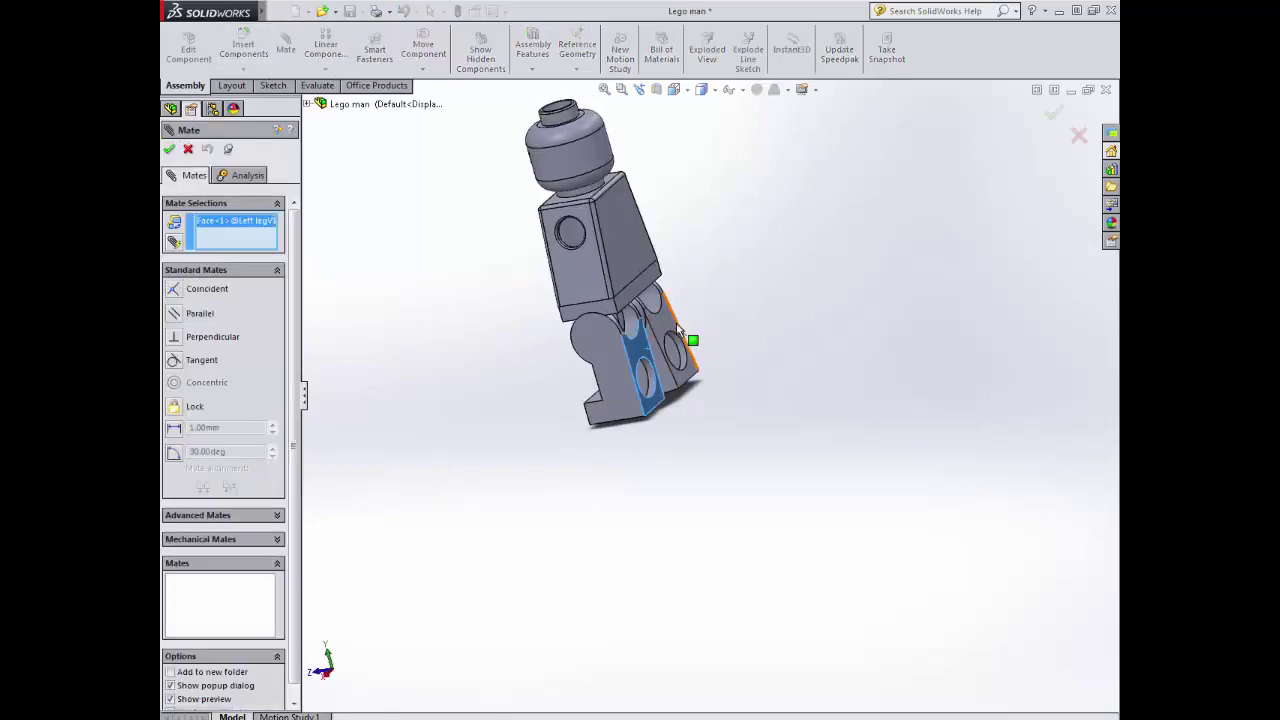
{"action": "left_click", "coordinate": [666, 320]}
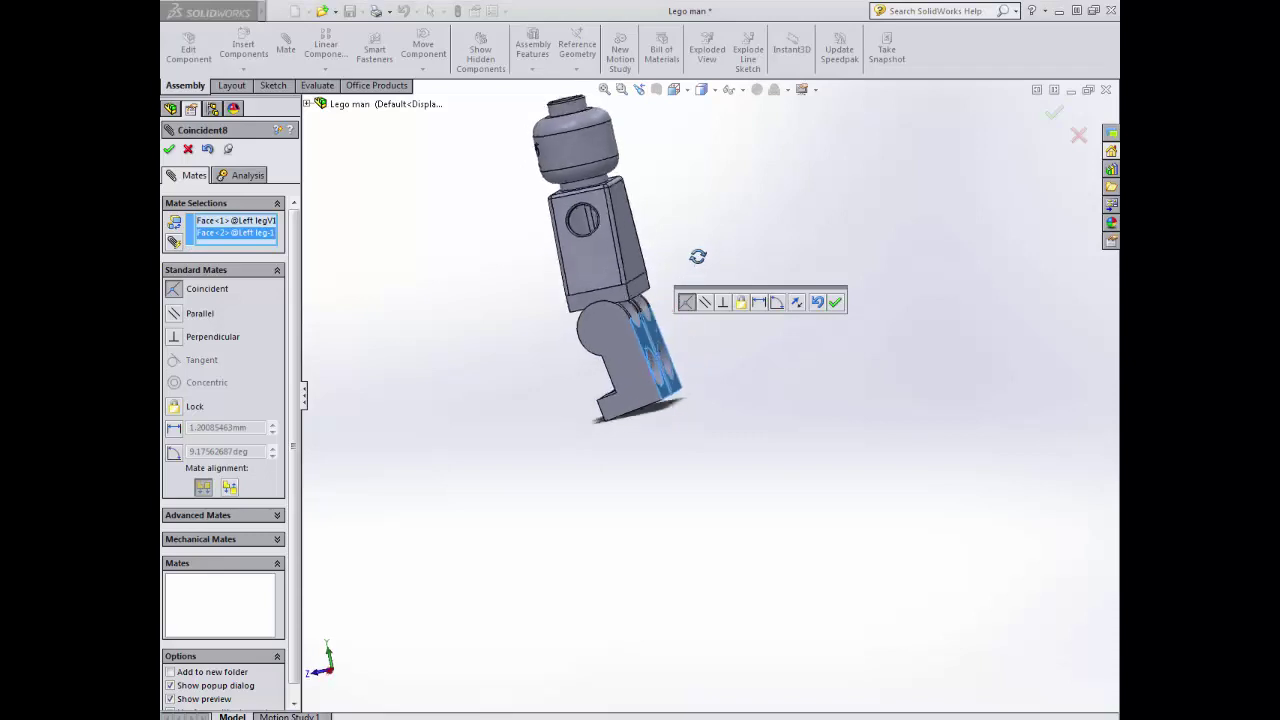
{"action": "left_click", "coordinate": [836, 303]}
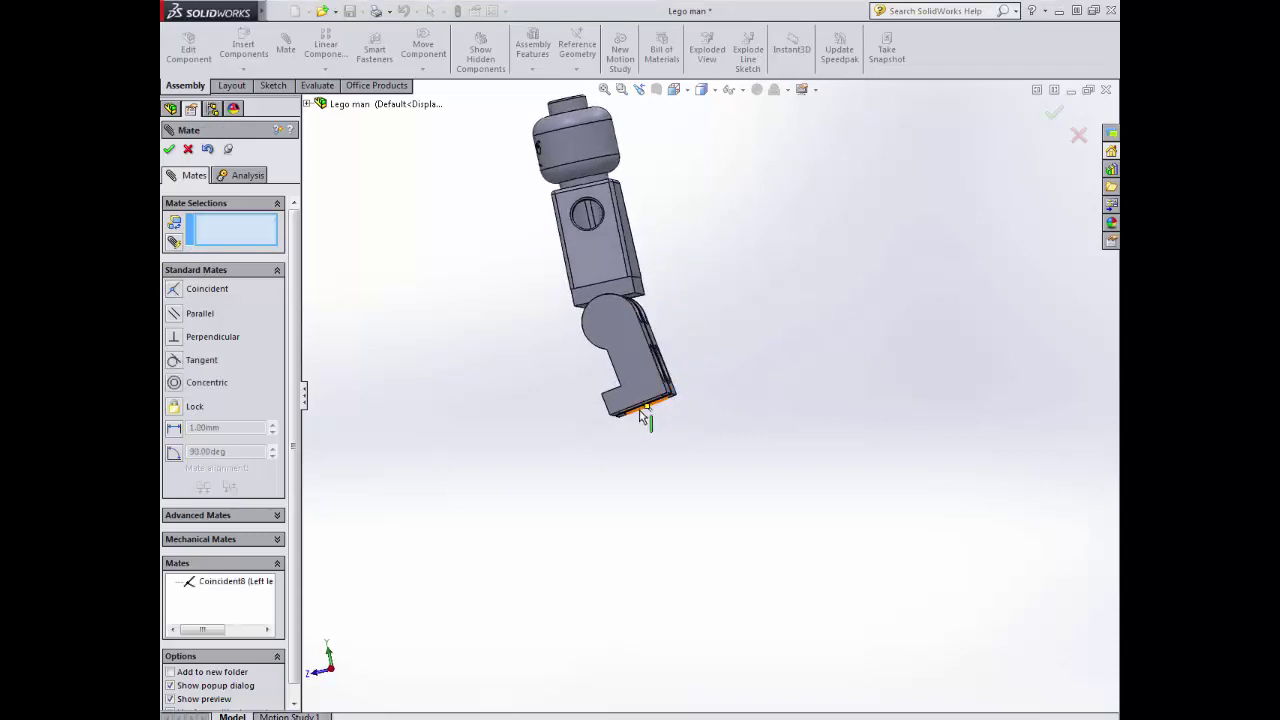
- Mate the foot's bottom edge parallel to the body edge (Parallel1) so the figure stands straight
{"action": "scroll", "coordinate": [640, 412], "scroll_direction": "down", "scroll_amount": 6}
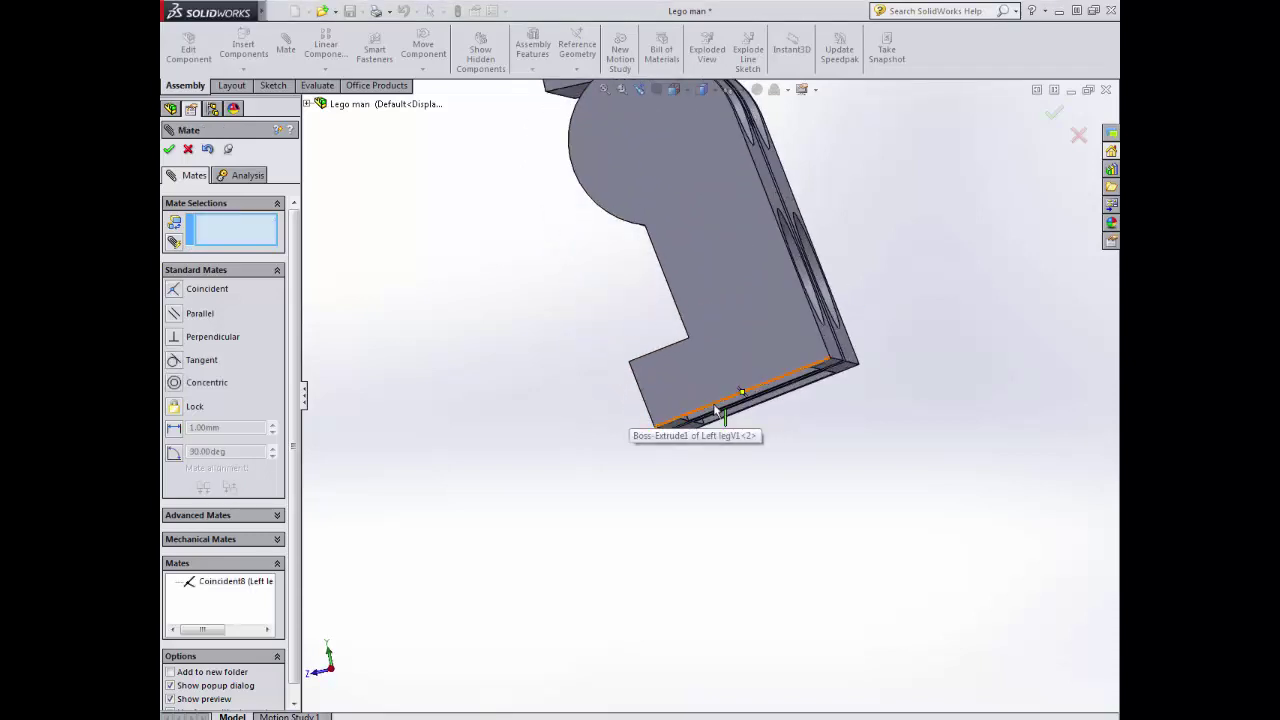
{"action": "left_click", "coordinate": [714, 412]}
{"action": "scroll", "coordinate": [611, 309], "scroll_direction": "up", "scroll_amount": 3}
{"action": "scroll", "coordinate": [630, 218], "scroll_direction": "down", "scroll_amount": 3}
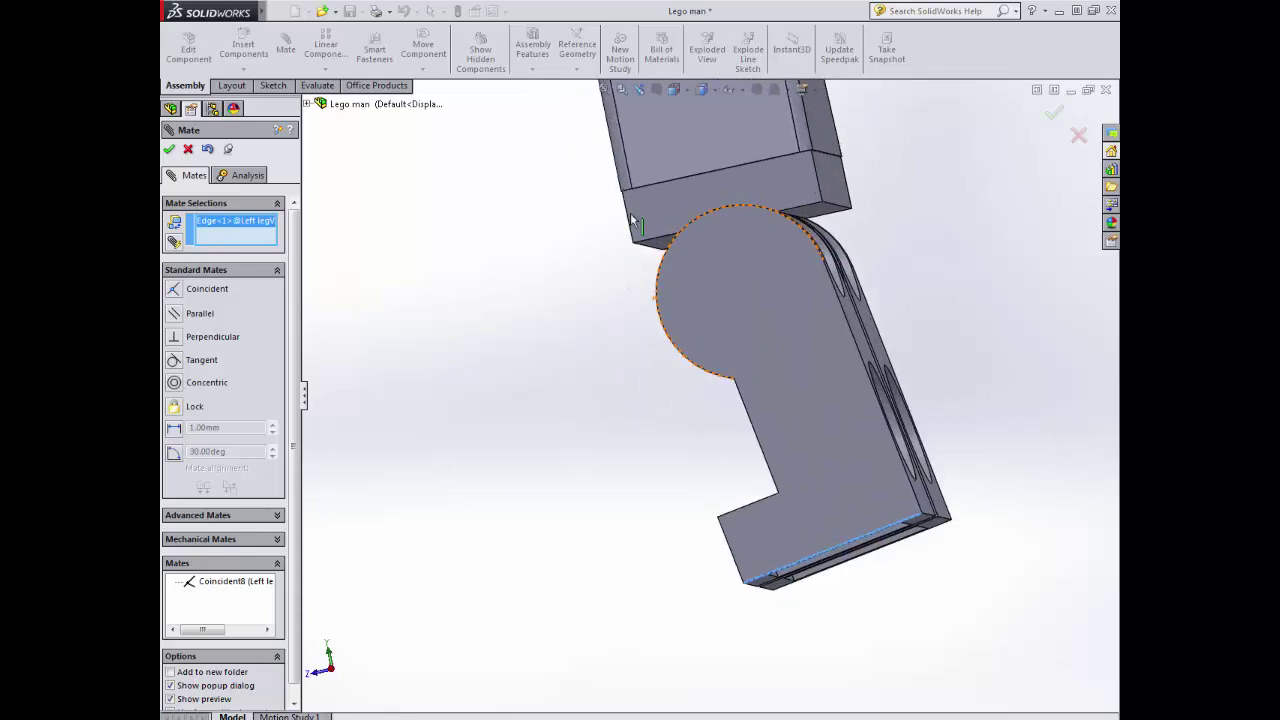
{"action": "left_click", "coordinate": [676, 187]}
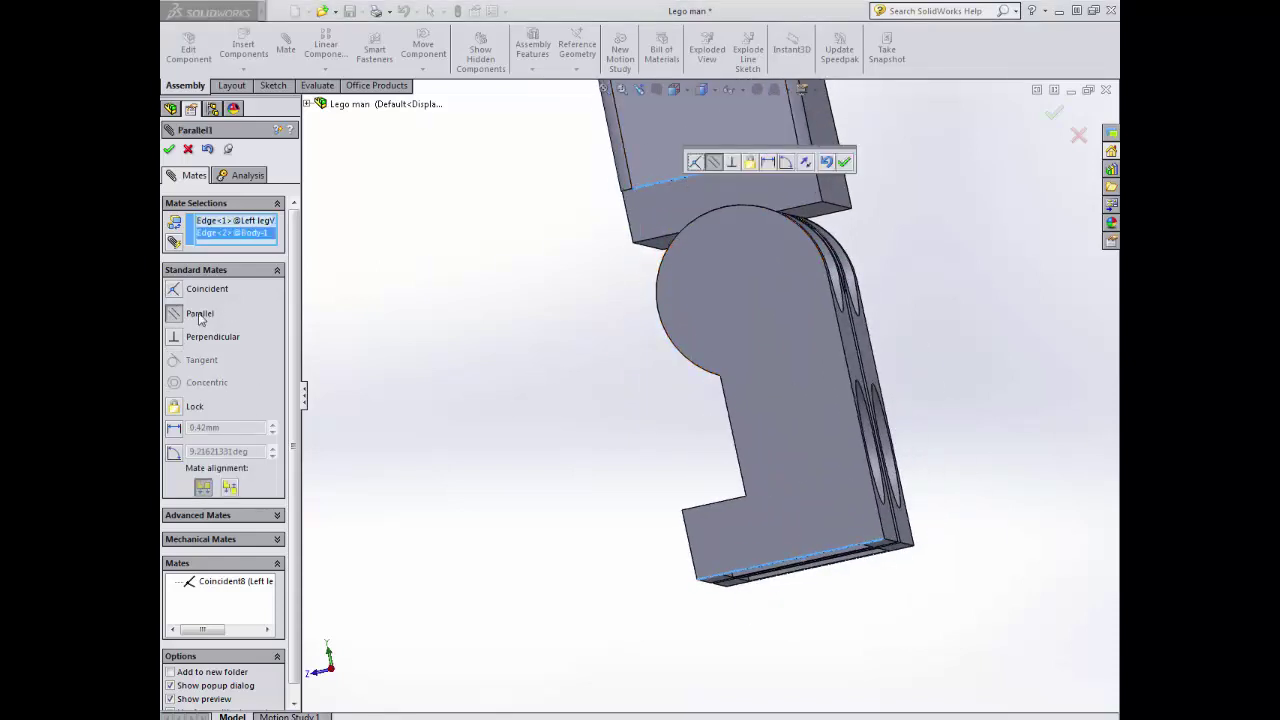
{"action": "left_click", "coordinate": [169, 149]}
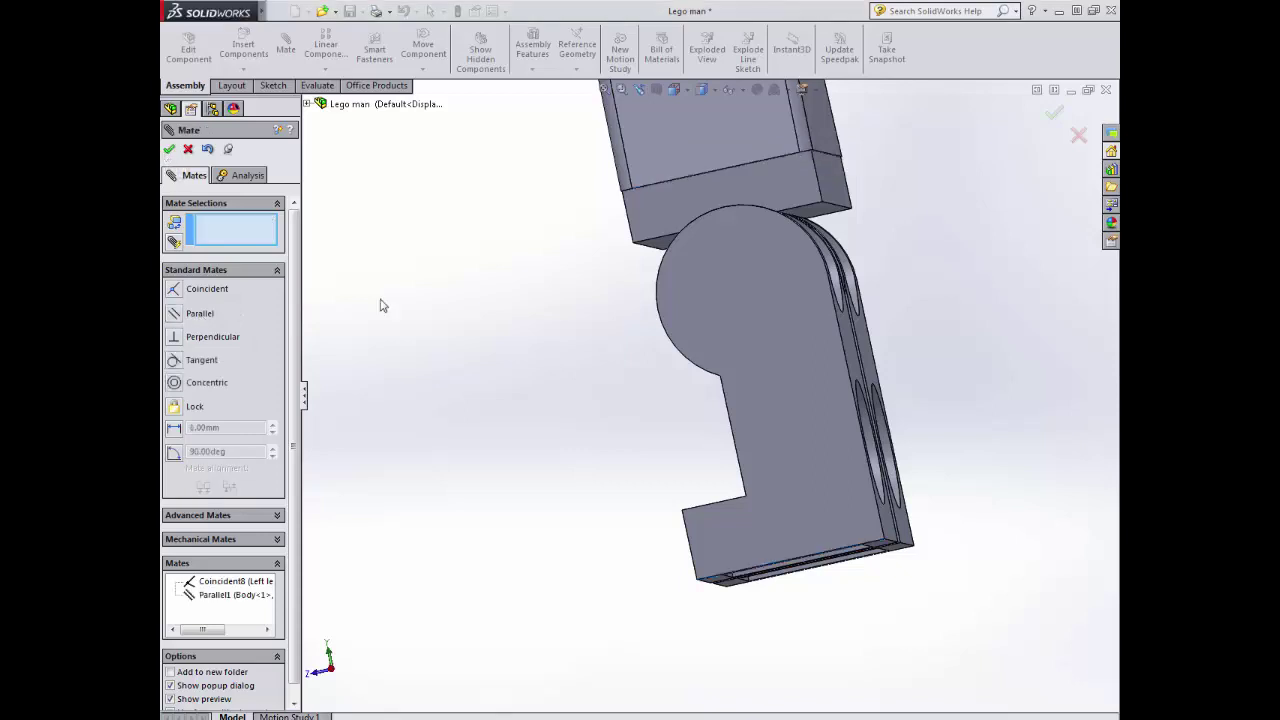
{"action": "left_click", "coordinate": [188, 149]}
{"action": "scroll", "coordinate": [454, 500], "scroll_direction": "up", "scroll_amount": 5}
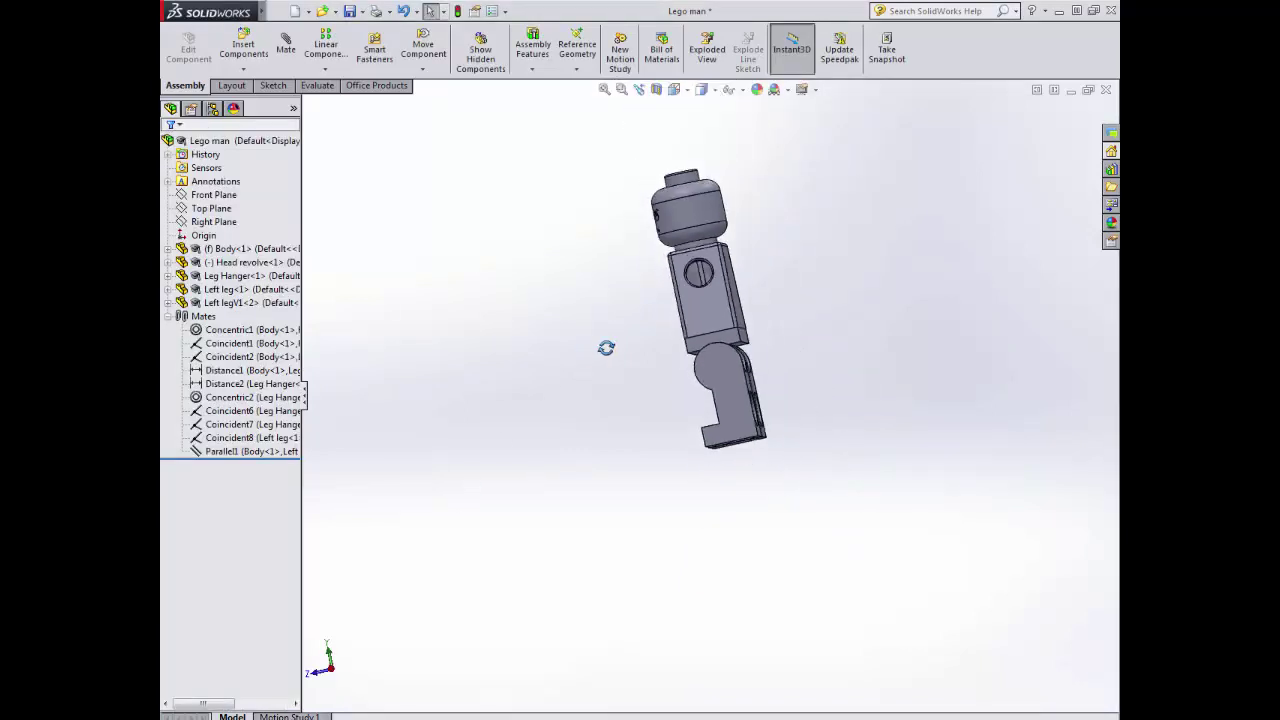
{"action": "middle_click_drag", "start_coordinate": [606, 346], "coordinate": [752, 307]}
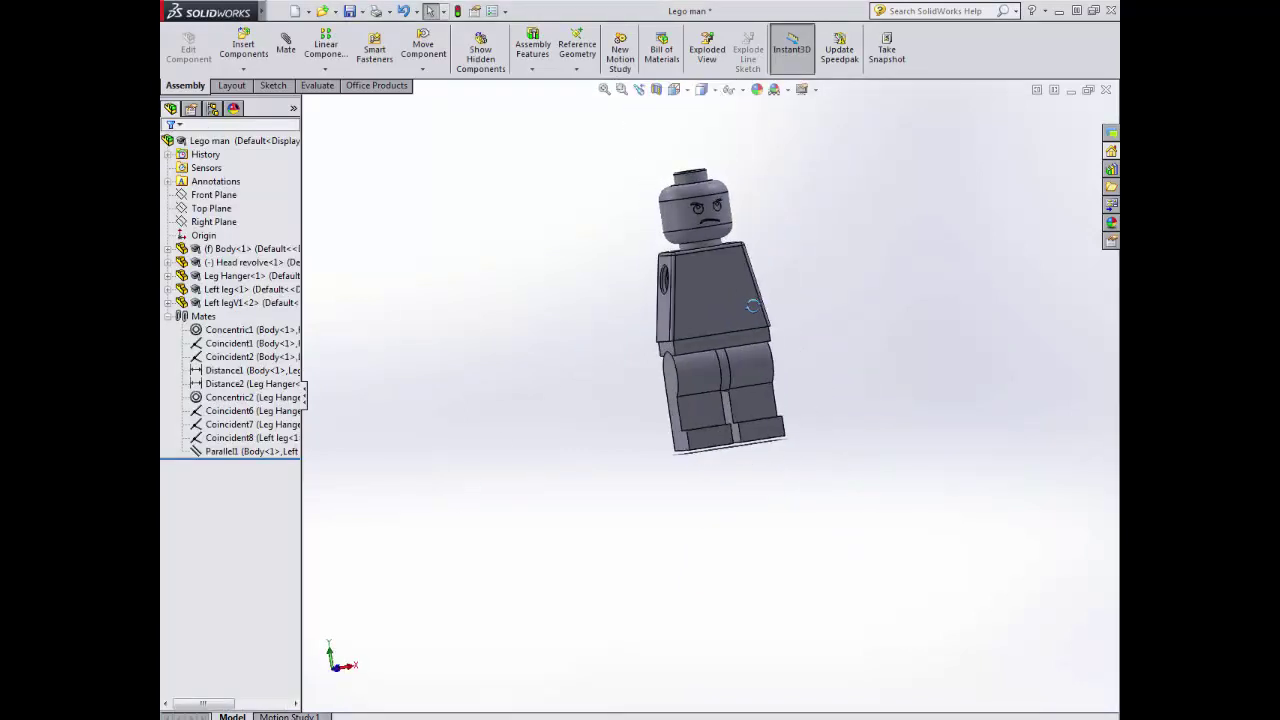
- Switch to the drawing and change the sheet-format title note from Legoman 3 to Legoman 4
{"action": "left_click", "coordinate": [1069, 90]}
{"action": "left_click", "coordinate": [230, 713]}
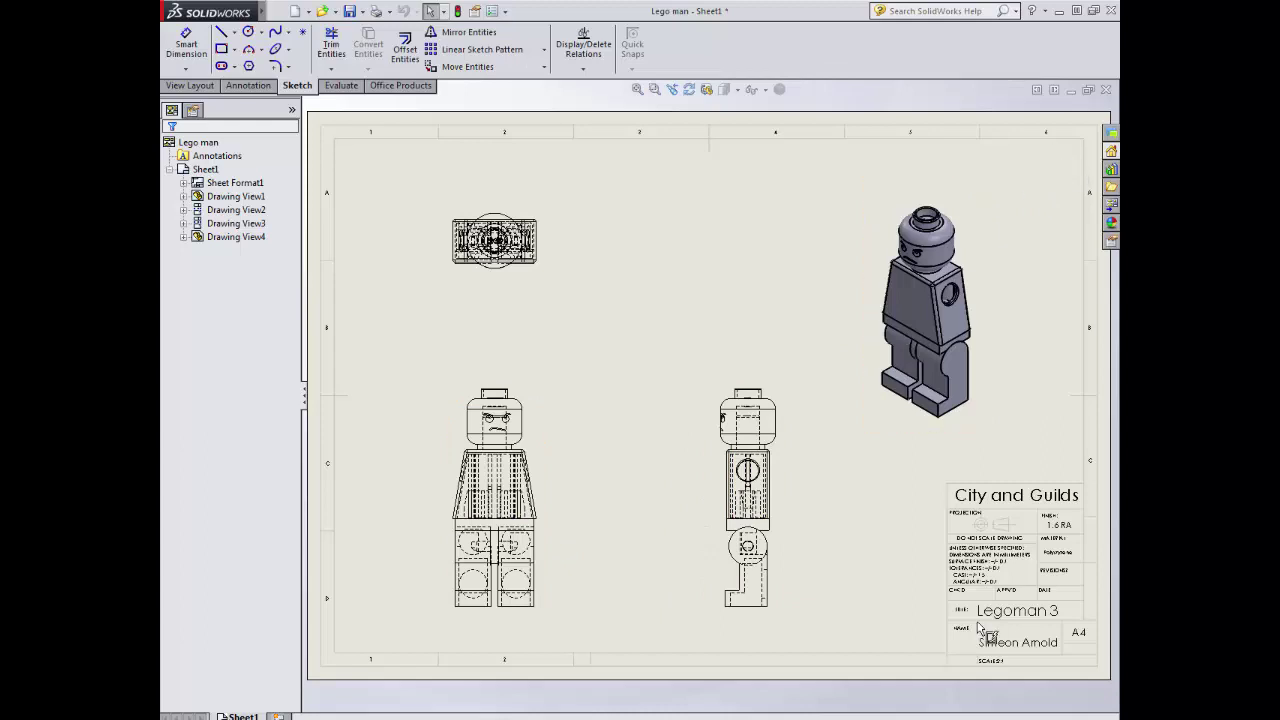
{"action": "right_click", "coordinate": [812, 546]}
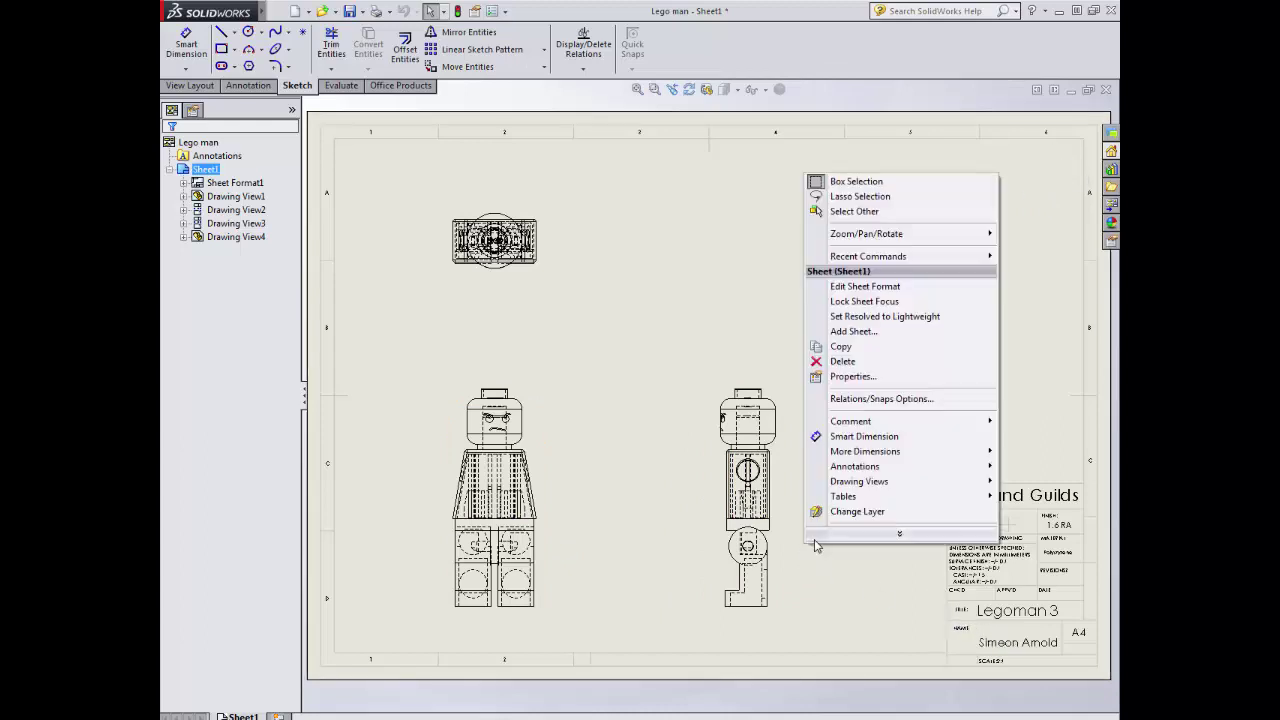
{"action": "left_click", "coordinate": [862, 288]}
{"action": "double_click", "coordinate": [1050, 611]}
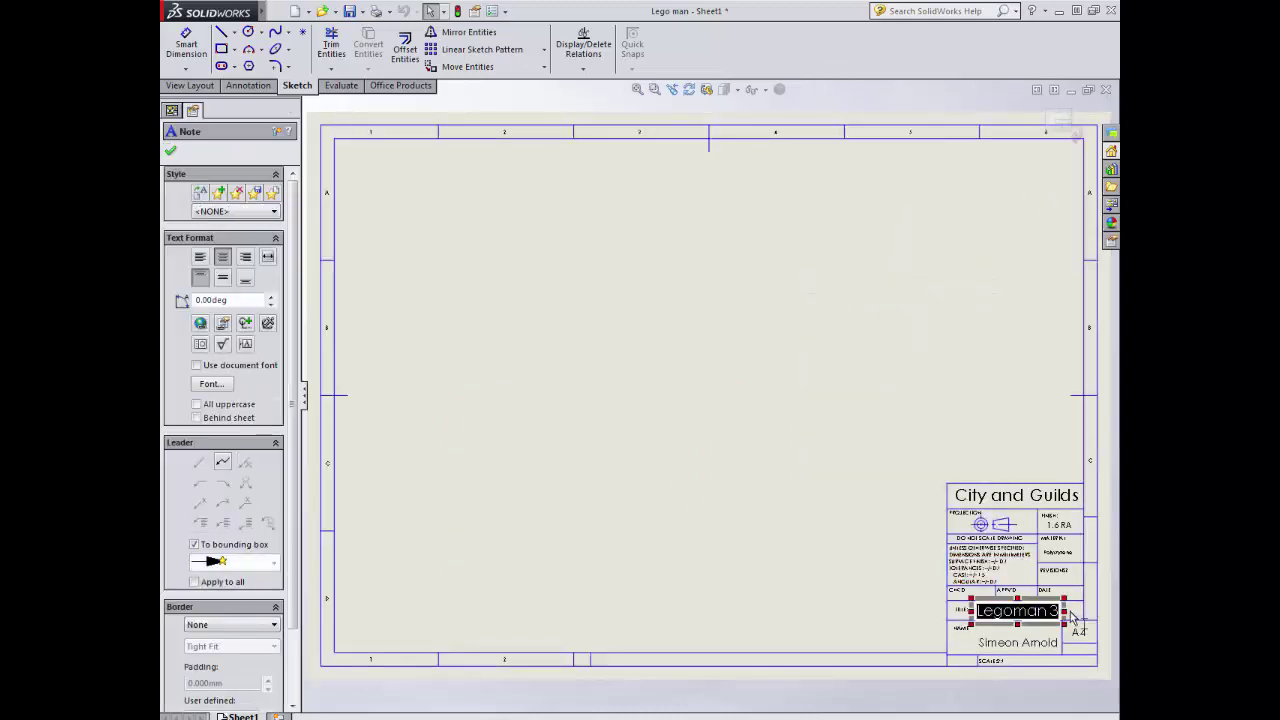
{"action": "left_click", "coordinate": [1058, 614]}
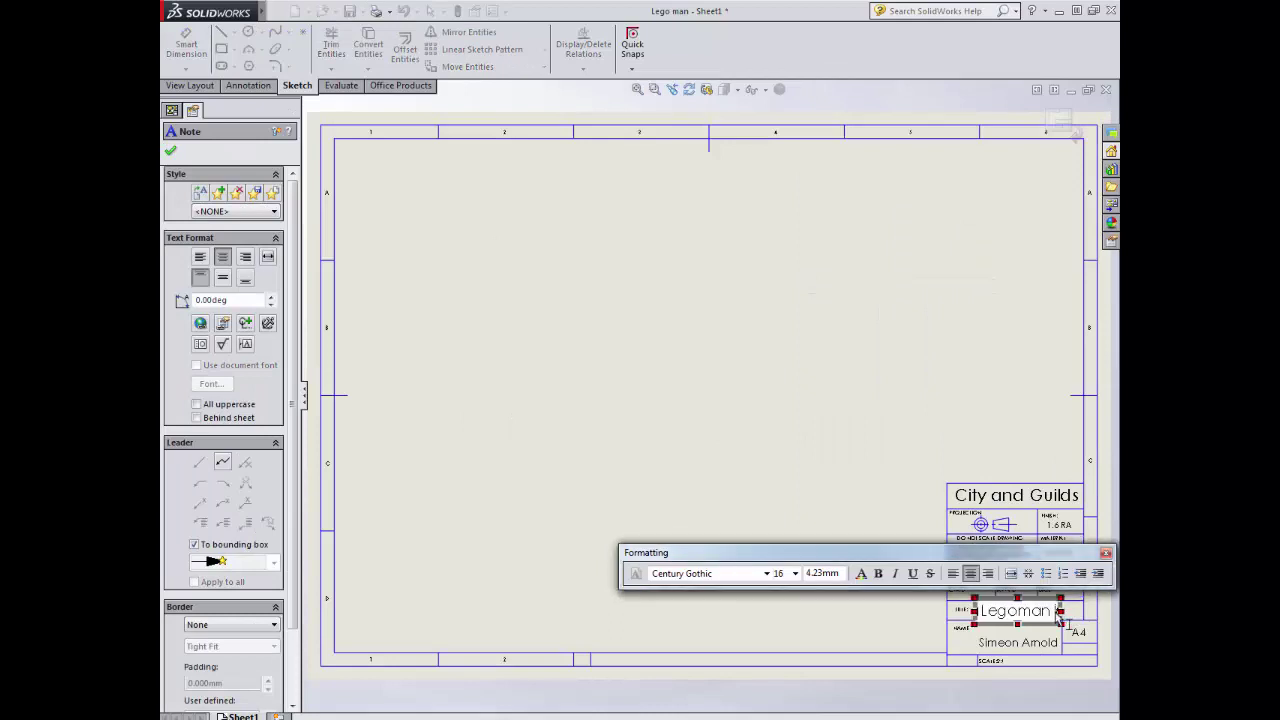
{"action": "type", "text": "4"}
{"action": "left_click", "coordinate": [766, 403]}
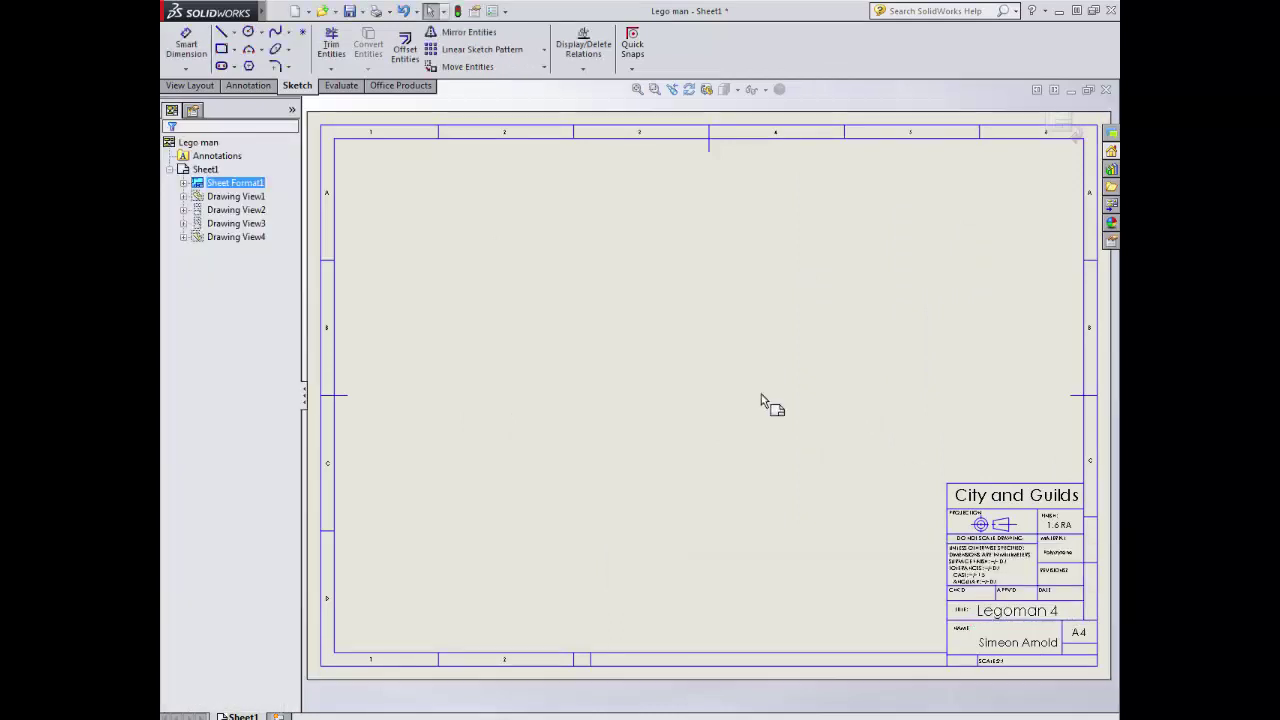
{"action": "right_click", "coordinate": [766, 403]}
{"action": "left_click", "coordinate": [815, 525]}
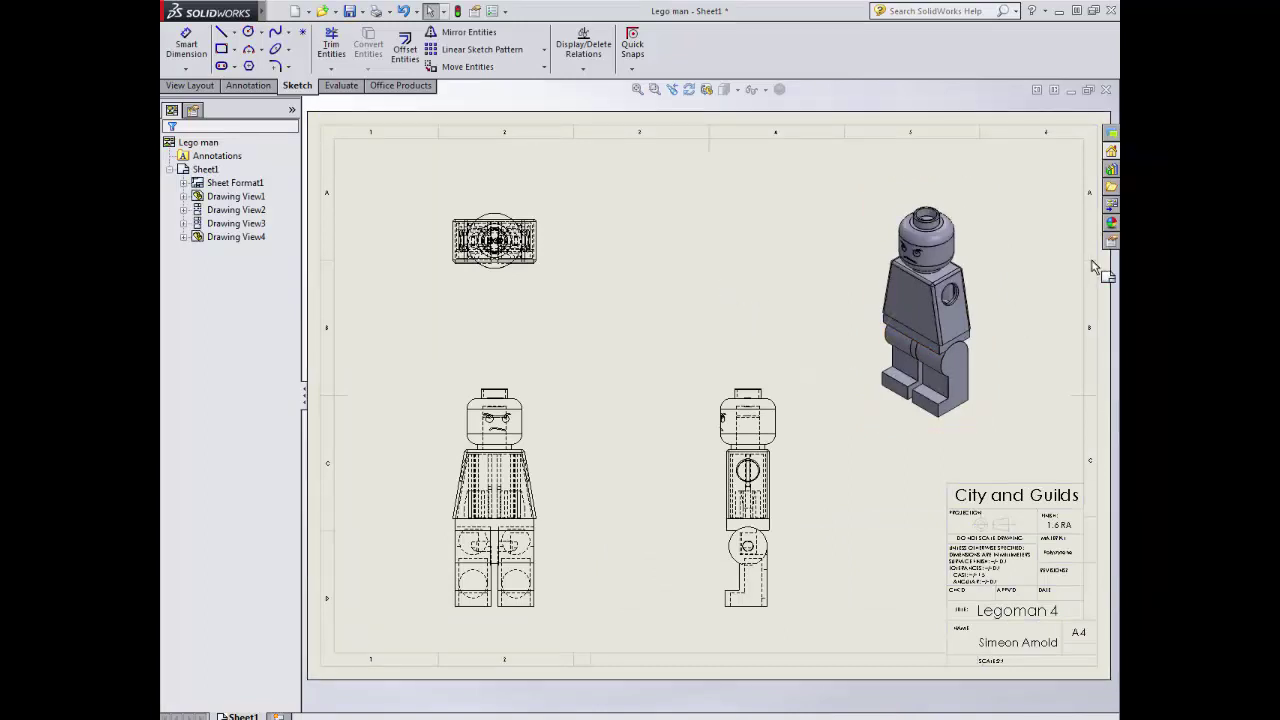
{"action": "left_click", "coordinate": [1070, 90]}
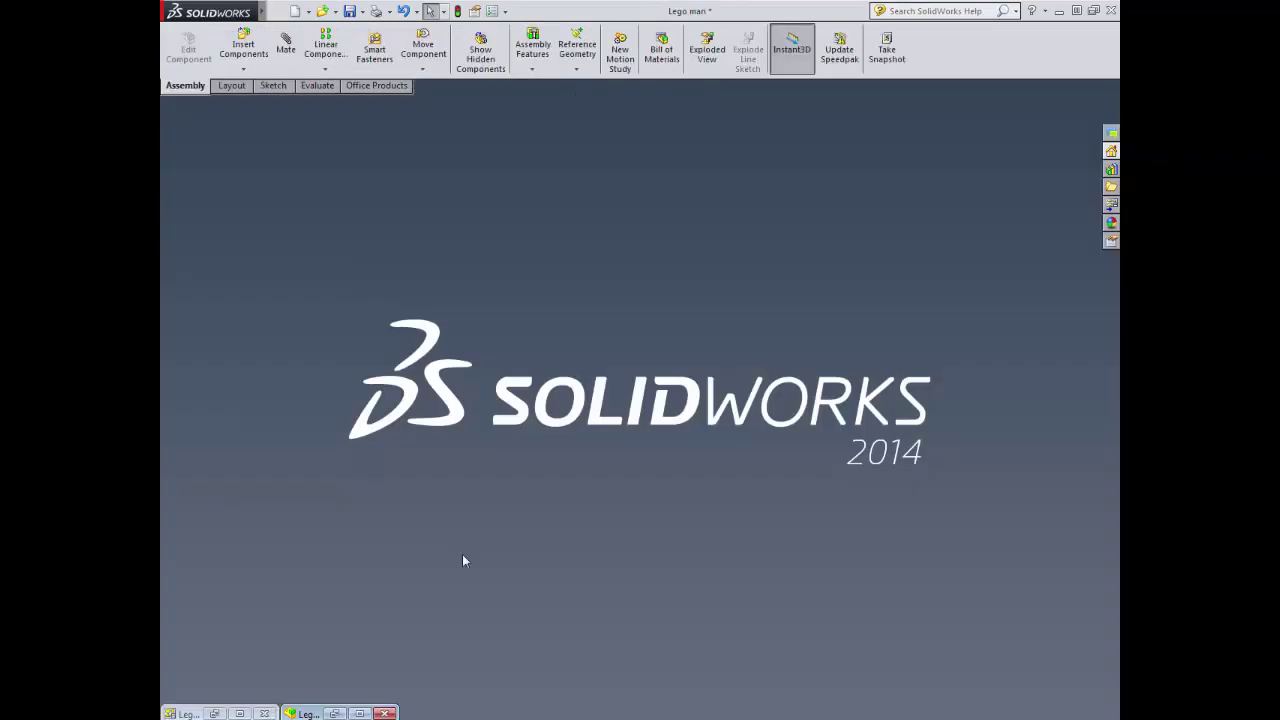
- Restore the assembly, then insert the Arm LEFT part and place it beside the body
{"action": "left_click", "coordinate": [359, 713]}
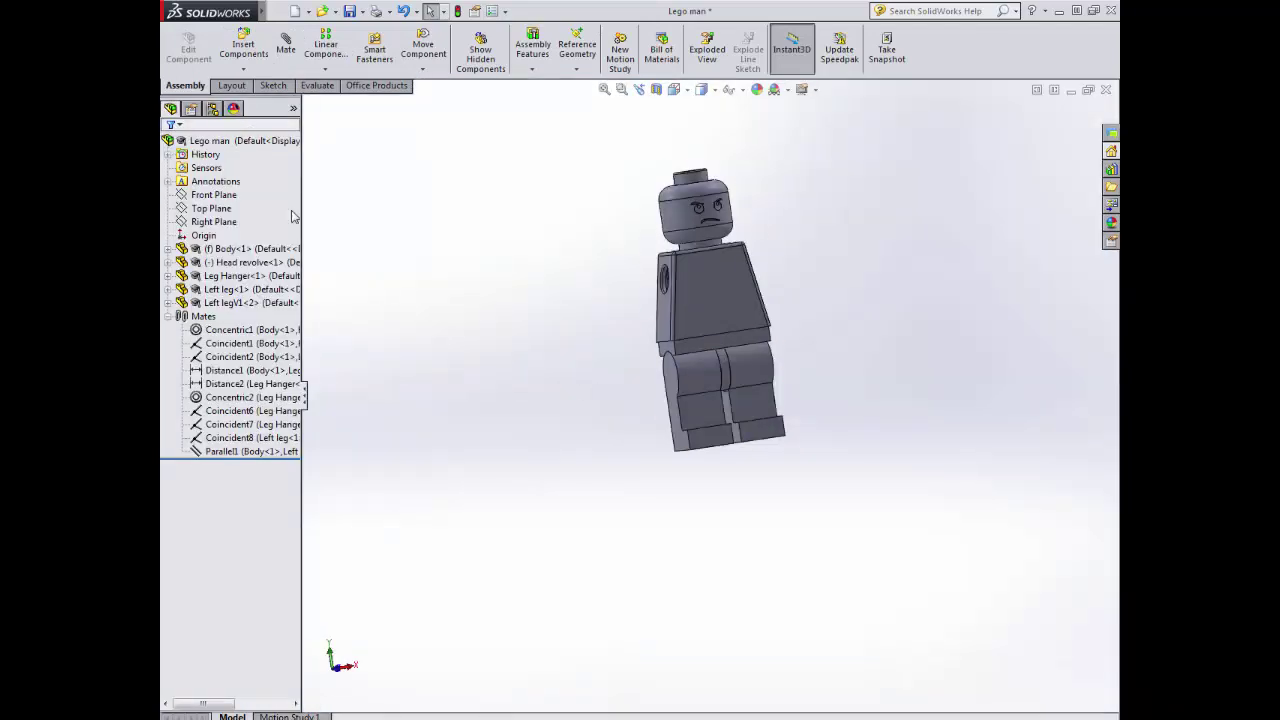
{"action": "left_click", "coordinate": [243, 46]}
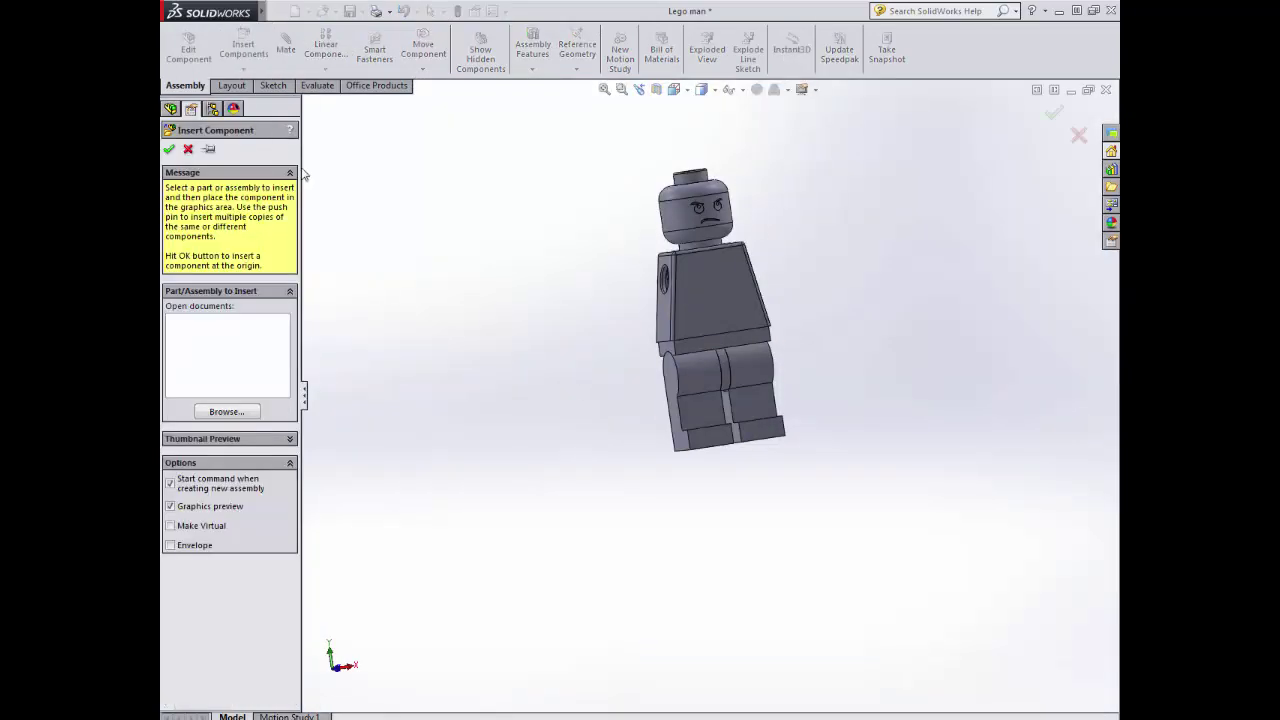
{"action": "left_click", "coordinate": [227, 412]}
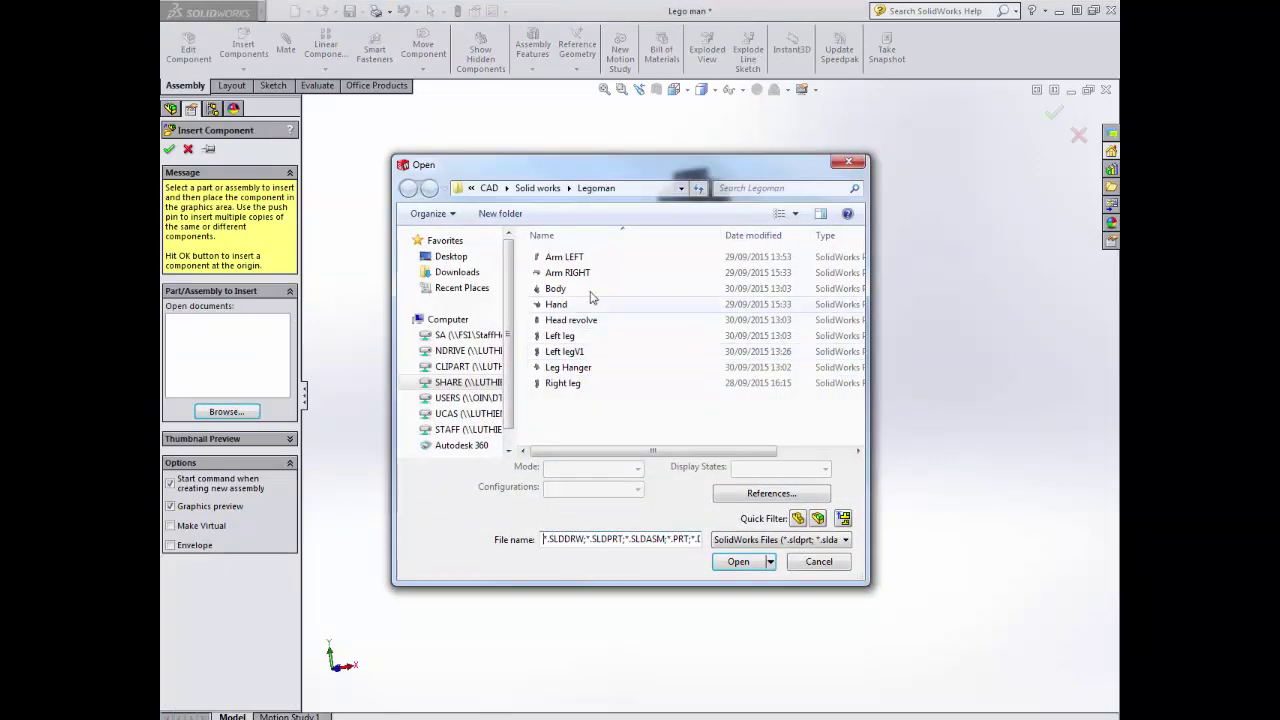
{"action": "left_click", "coordinate": [565, 258]}
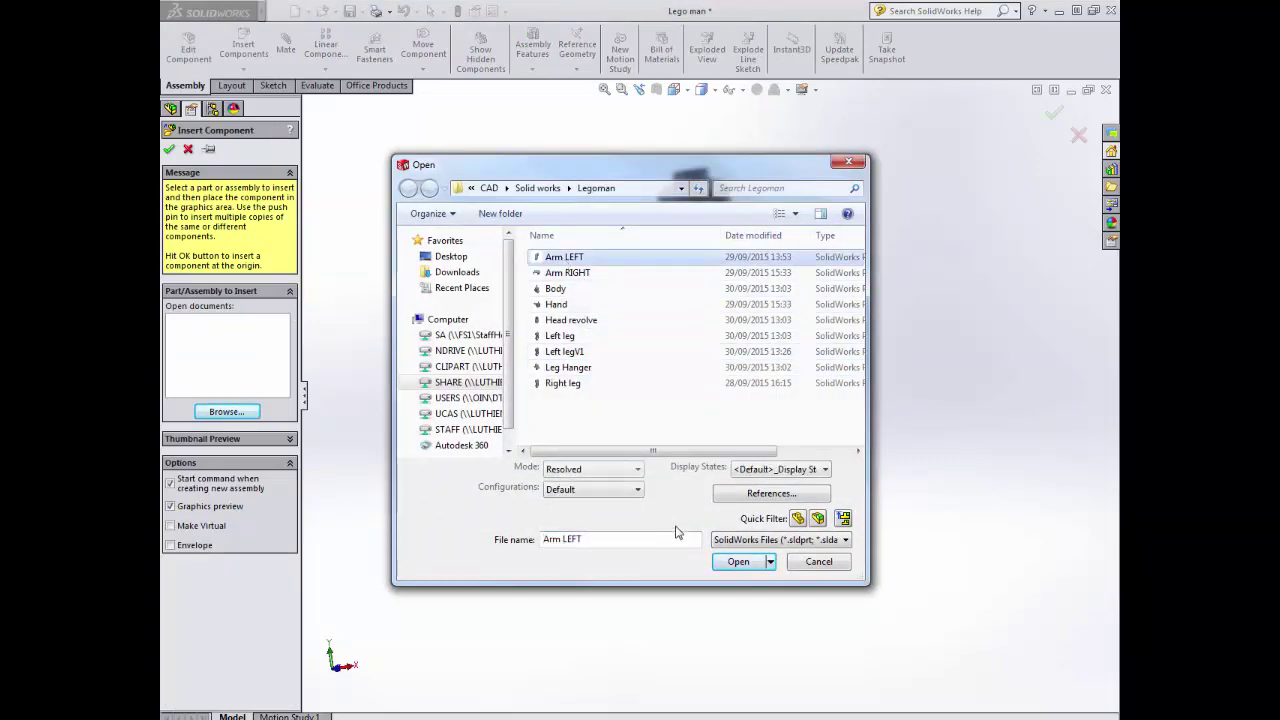
{"action": "left_click", "coordinate": [738, 561]}
{"action": "left_click", "coordinate": [547, 368]}
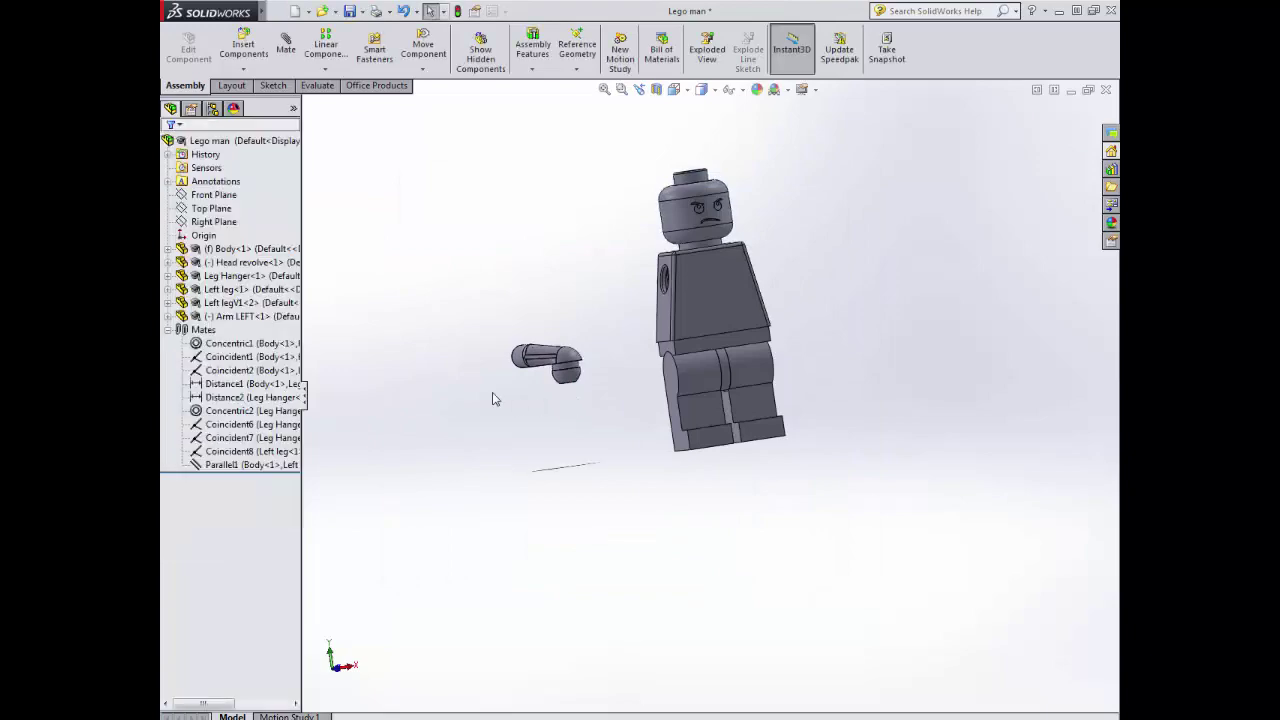
- Insert the Arm RIGHT part and place it in the assembly
{"action": "left_click", "coordinate": [250, 55]}
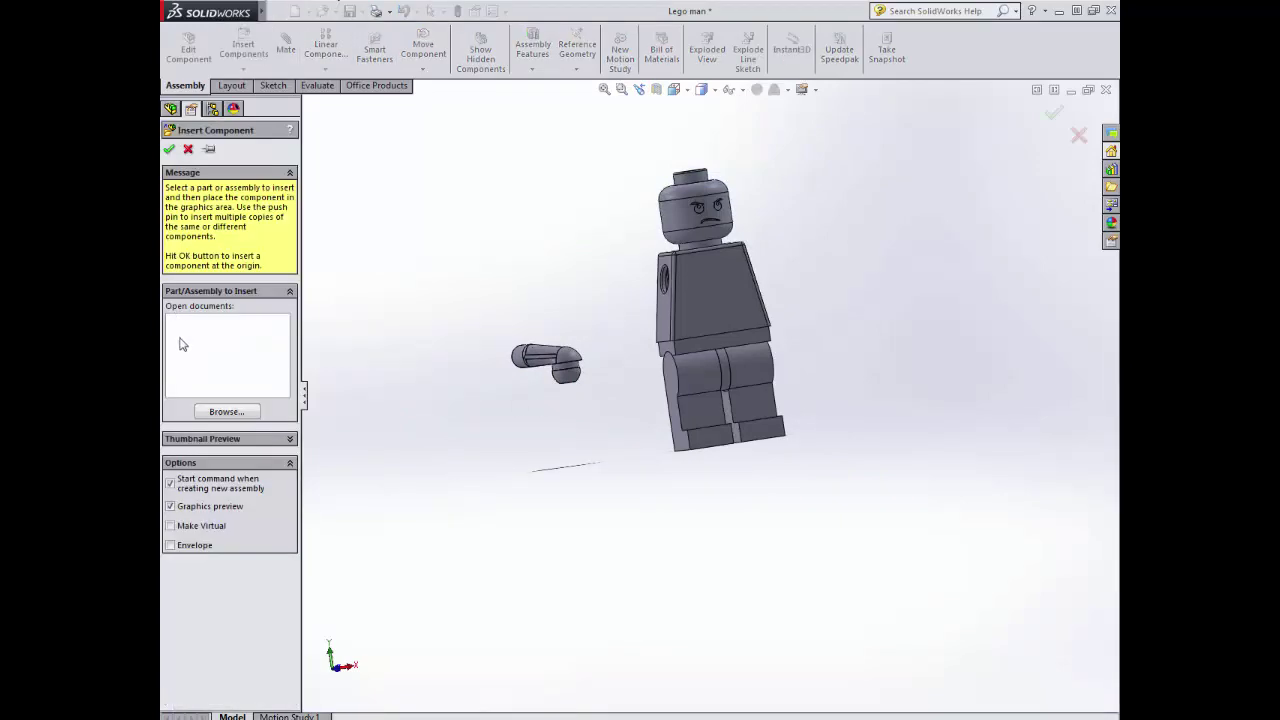
{"action": "left_click", "coordinate": [226, 412]}
{"action": "left_click", "coordinate": [567, 272]}
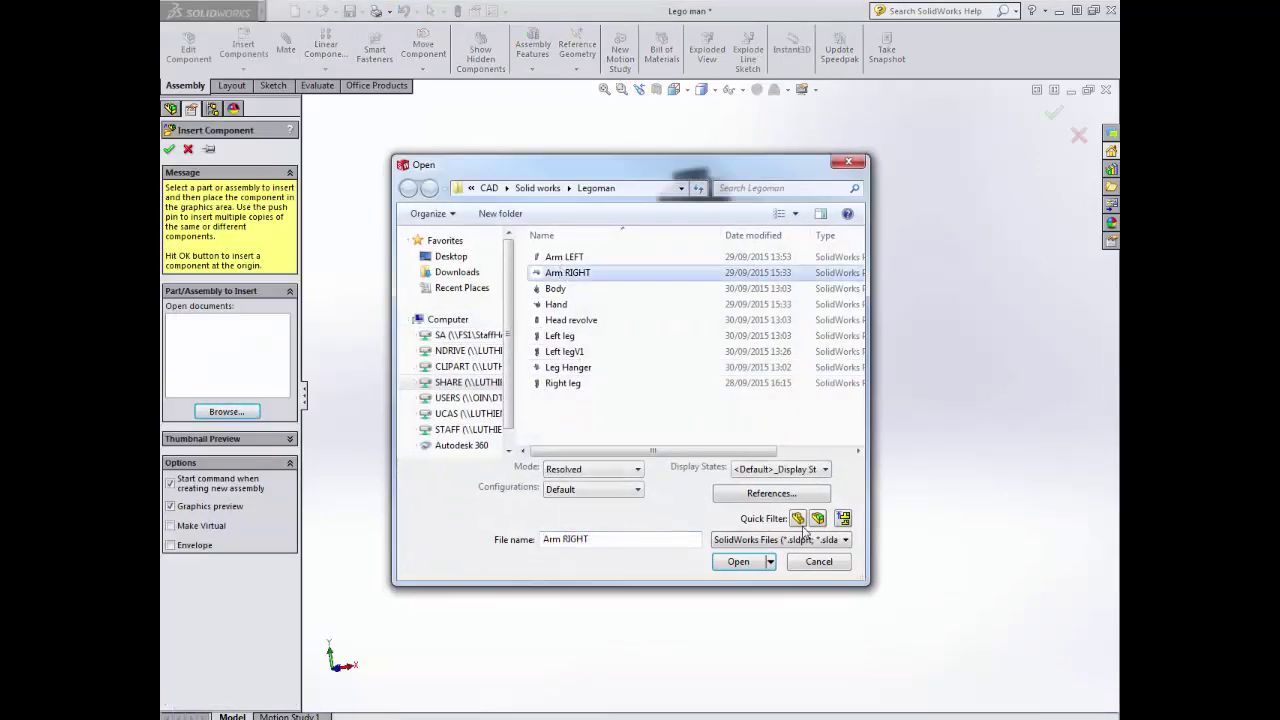
{"action": "left_click", "coordinate": [740, 561]}
{"action": "left_click", "coordinate": [875, 428]}
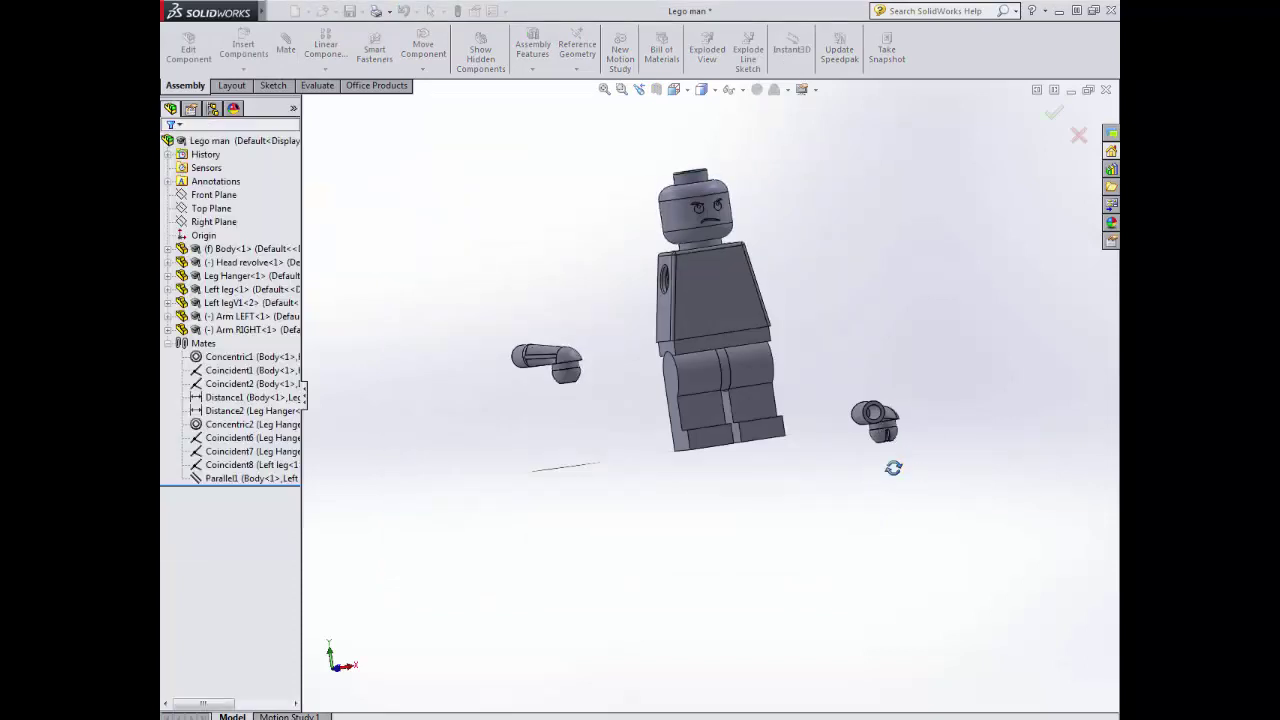
- Mate the left arm concentric with the body's shoulder hole
{"action": "middle_click_drag", "start_coordinate": [944, 461], "coordinate": [575, 347]}
{"action": "scroll", "coordinate": [575, 347], "scroll_direction": "down", "scroll_amount": 5}
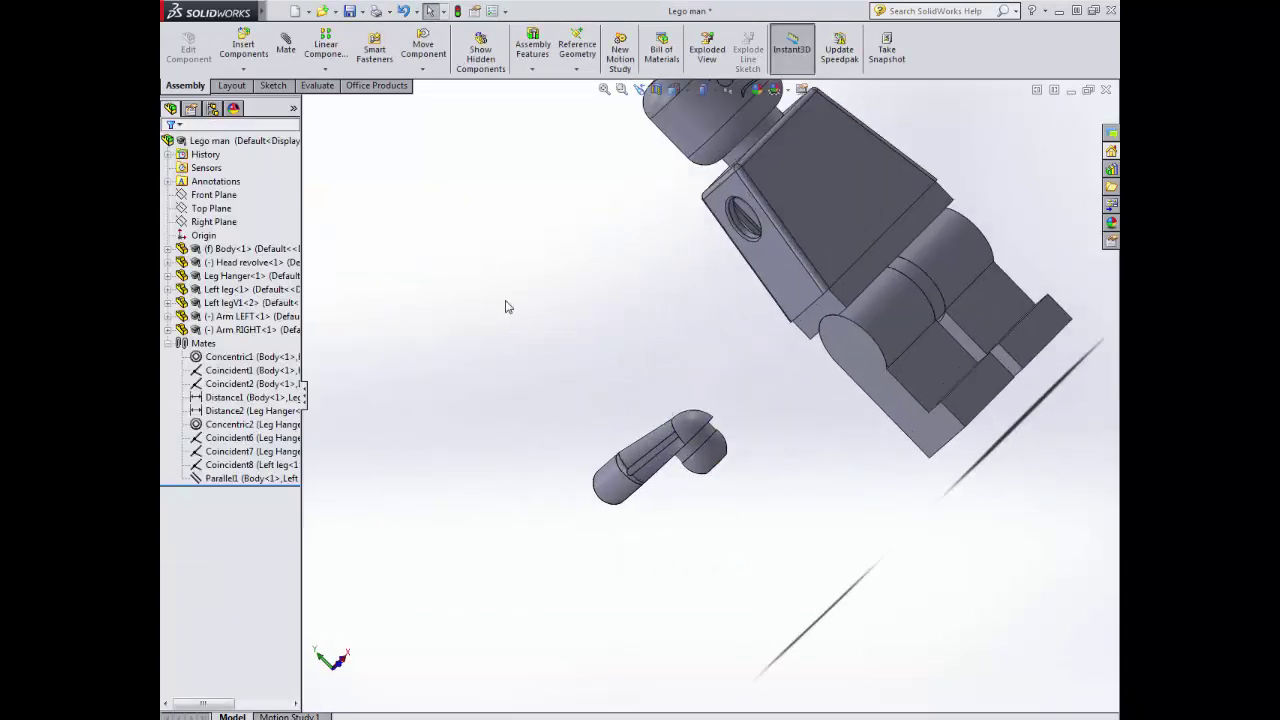
{"action": "left_click", "coordinate": [286, 45]}
{"action": "scroll", "coordinate": [689, 444], "scroll_direction": "down", "scroll_amount": 5}
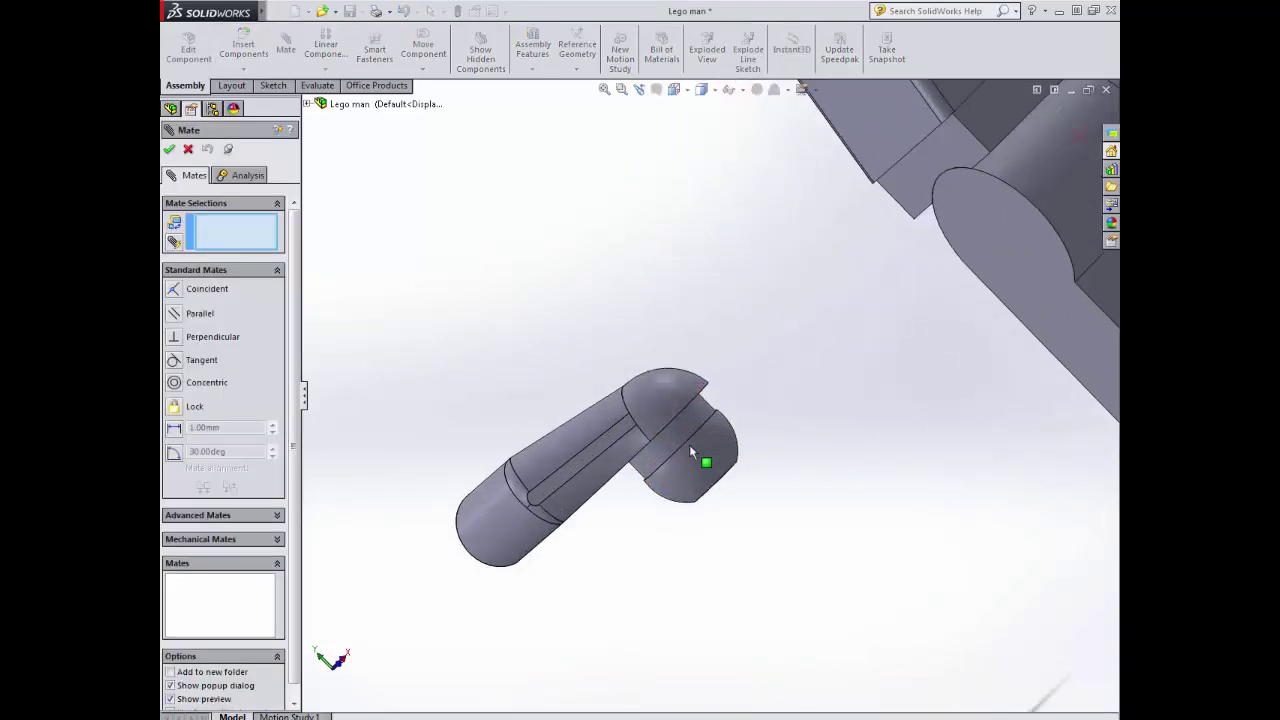
{"action": "left_click", "coordinate": [676, 430]}
{"action": "scroll", "coordinate": [680, 420], "scroll_direction": "up", "scroll_amount": 5}
{"action": "middle_click_drag", "start_coordinate": [690, 400], "coordinate": [748, 260]}
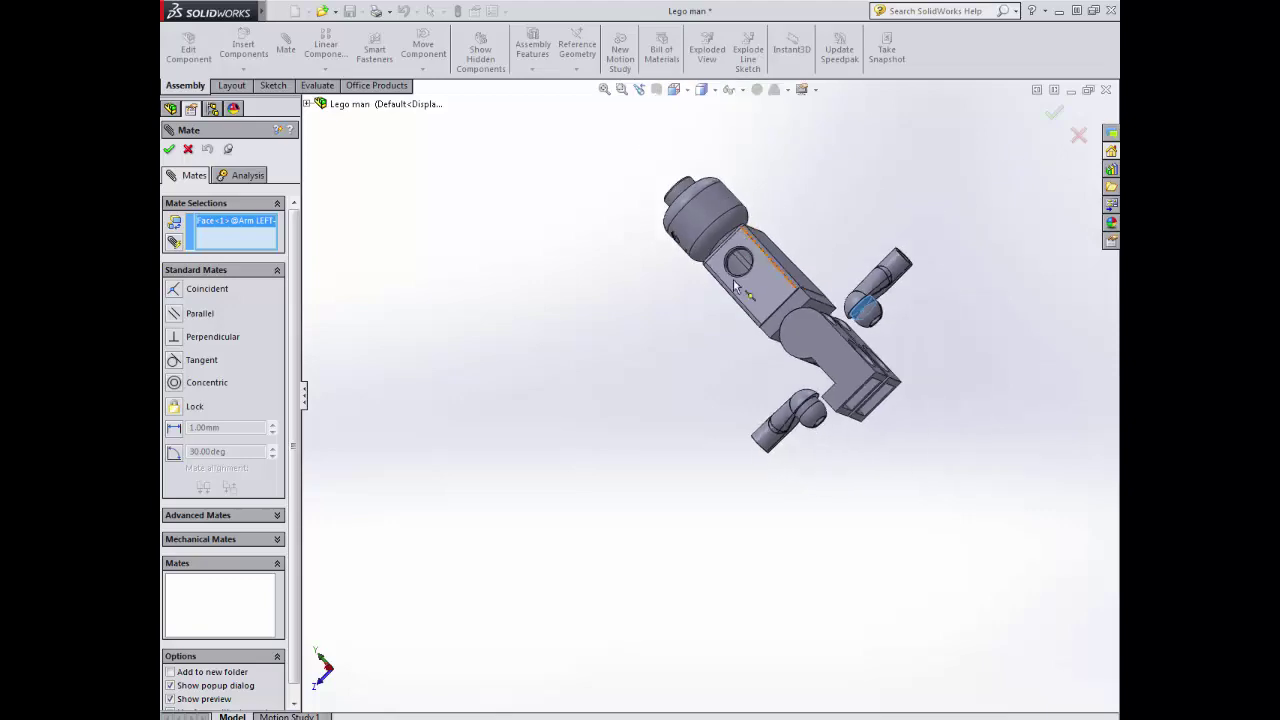
{"action": "scroll", "coordinate": [744, 266], "scroll_direction": "down", "scroll_amount": 5}
{"action": "scroll", "coordinate": [700, 320], "scroll_direction": "down", "scroll_amount": 4}
{"action": "left_click", "coordinate": [647, 381]}
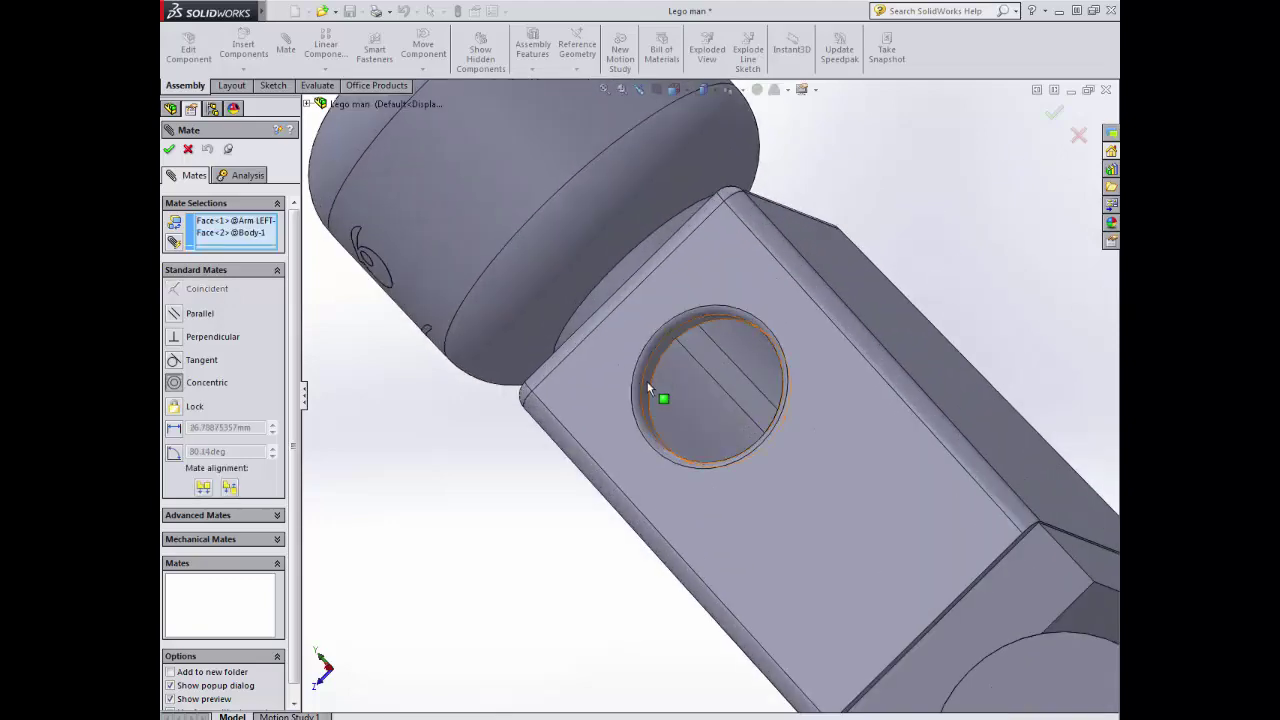
{"action": "scroll", "coordinate": [660, 395], "scroll_direction": "up", "scroll_amount": 5}
{"action": "scroll", "coordinate": [673, 356], "scroll_direction": "up", "scroll_amount": 6}
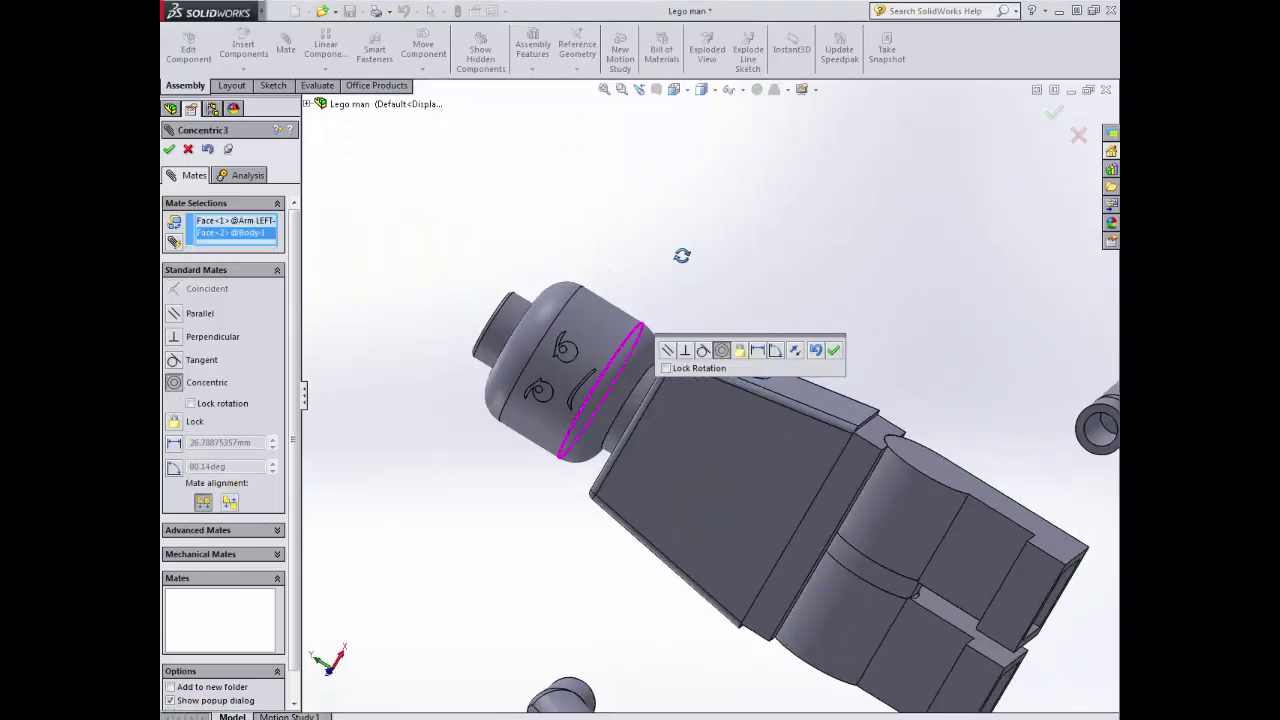
{"action": "left_click", "coordinate": [834, 350]}
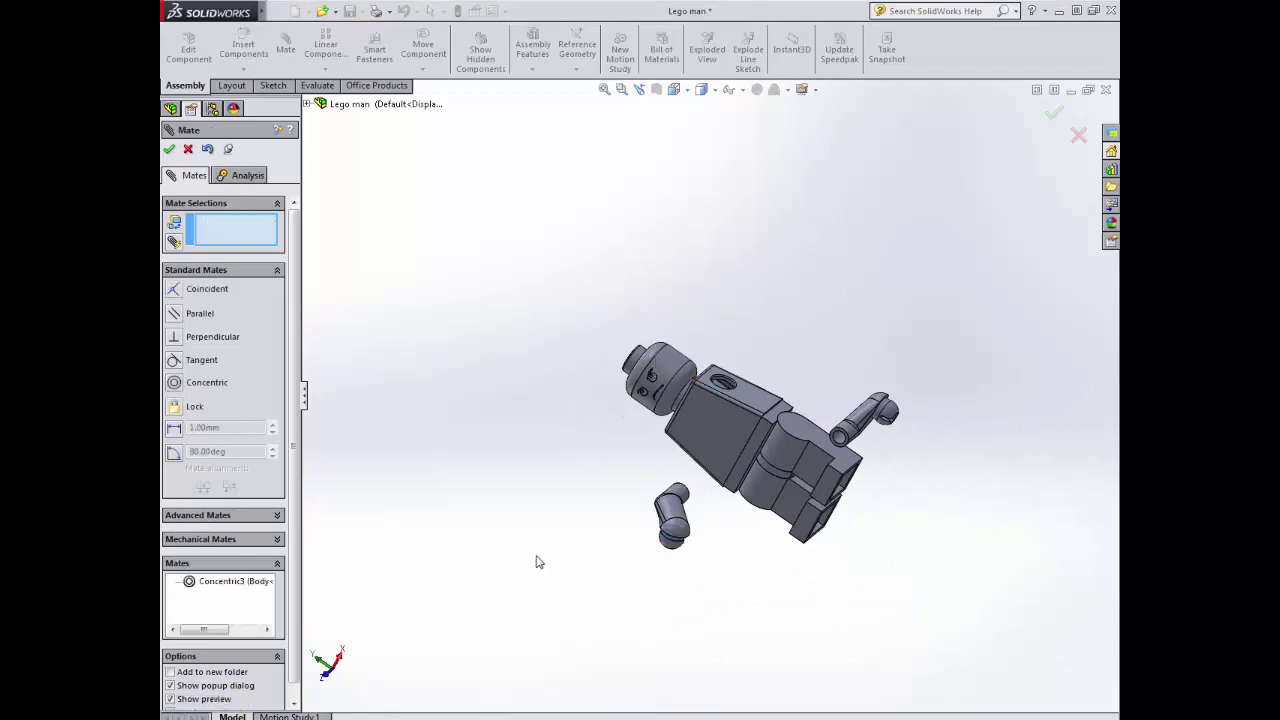
- Add a coincident mate between the left arm face and the body's top face
{"action": "middle_click_drag", "start_coordinate": [536, 562], "coordinate": [770, 300]}
{"action": "scroll", "coordinate": [680, 490], "scroll_direction": "down", "scroll_amount": 5}
{"action": "left_click", "coordinate": [675, 476]}
{"action": "left_click", "coordinate": [770, 312]}
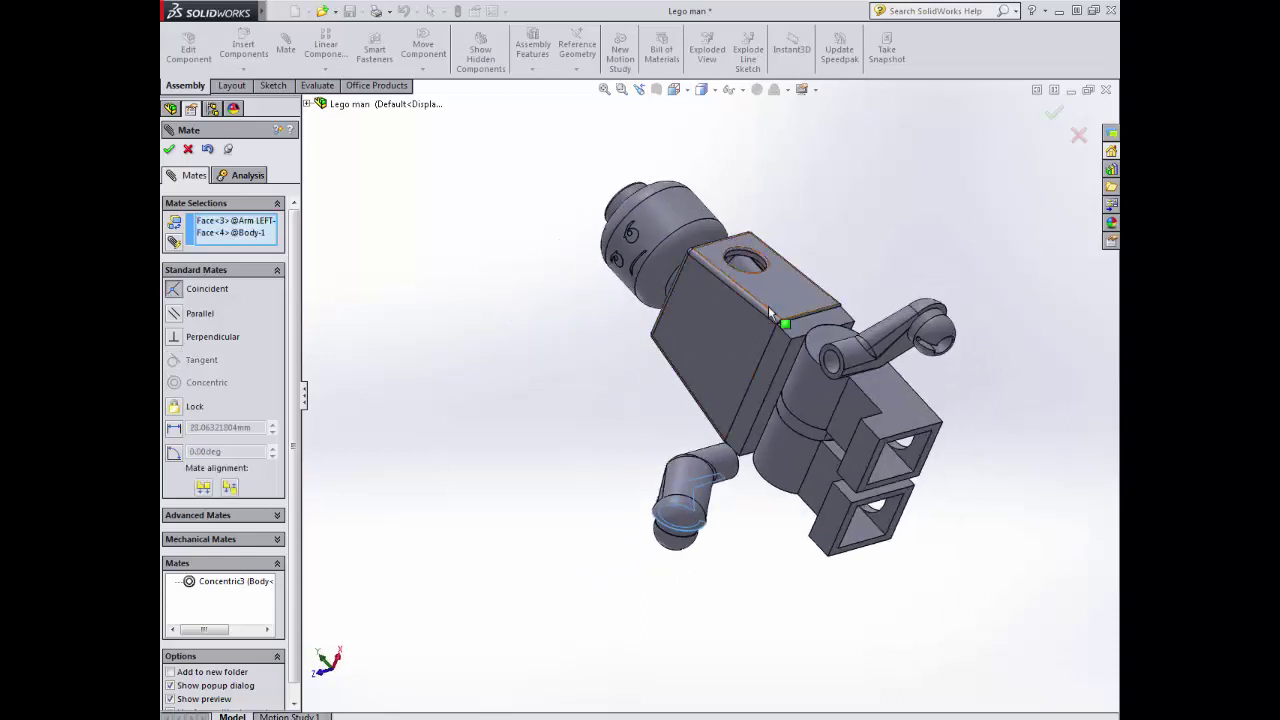
{"action": "left_click", "coordinate": [939, 273]}
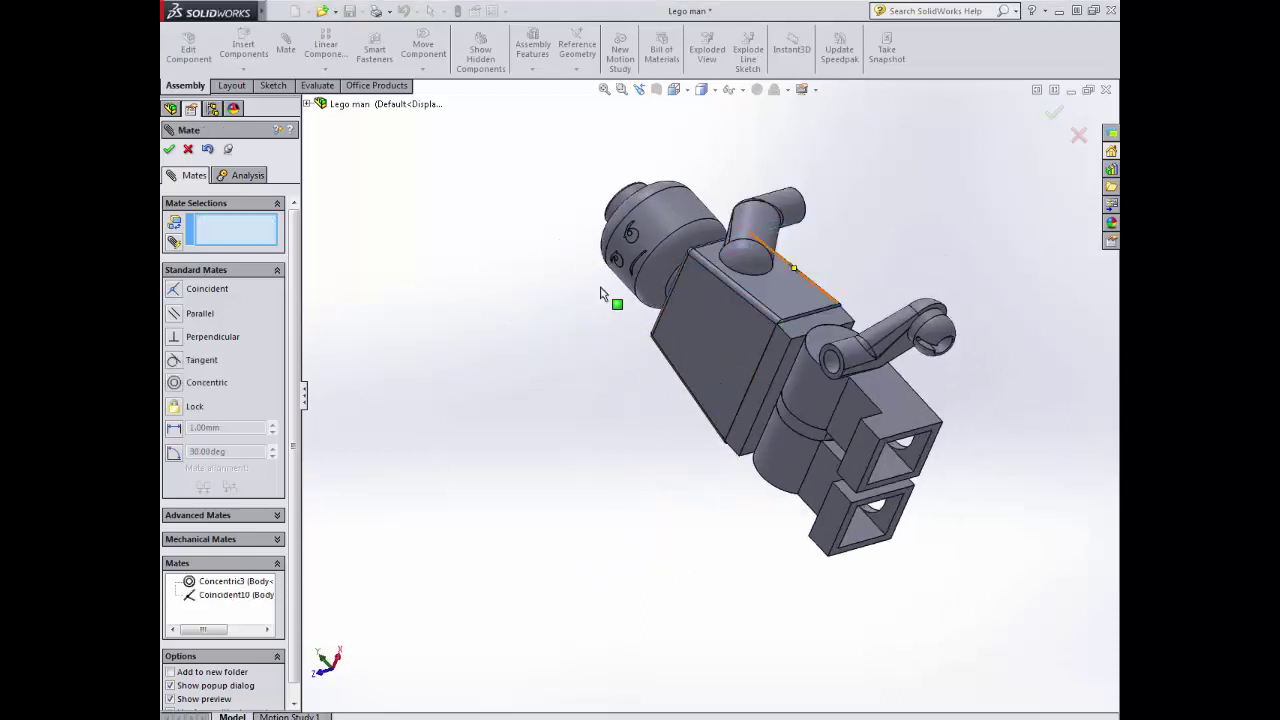
- Drag the right arm component next to the body's other shoulder
{"action": "left_click", "coordinate": [187, 149]}
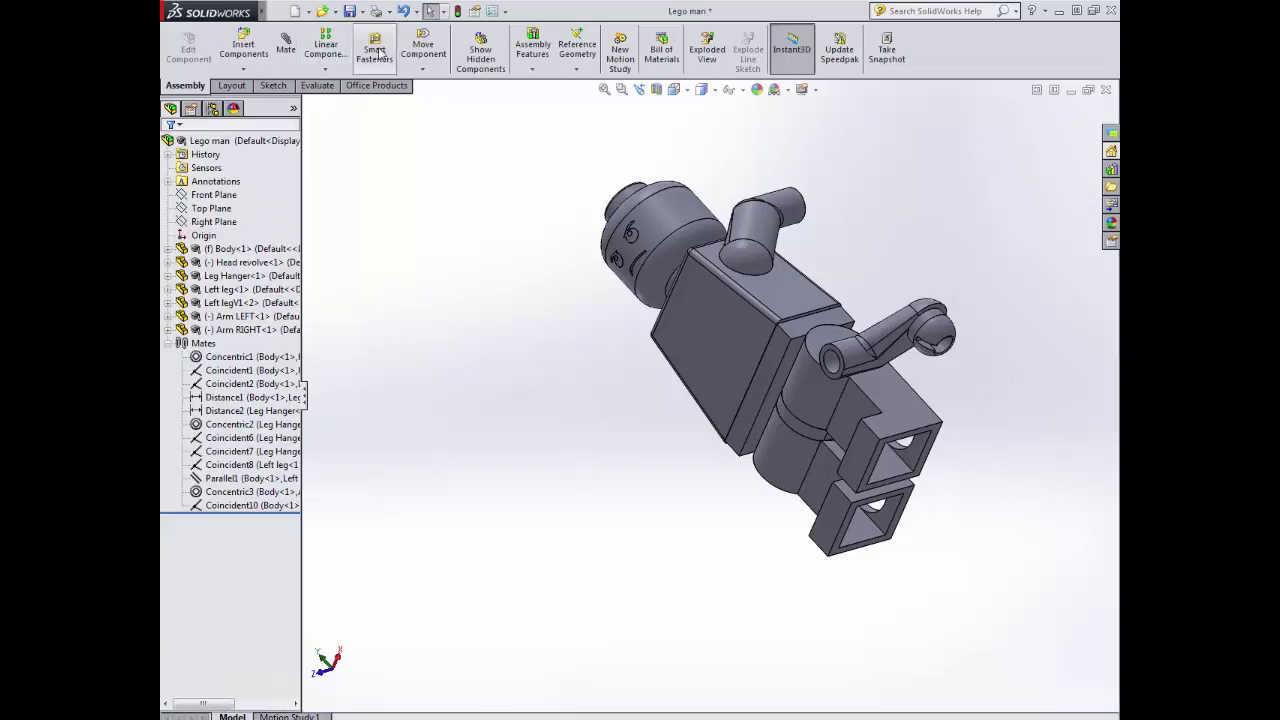
{"action": "left_click", "coordinate": [423, 50]}
{"action": "left_click_drag", "start_coordinate": [786, 345], "coordinate": [758, 370]}
{"action": "middle_click_drag", "start_coordinate": [554, 437], "coordinate": [683, 331]}
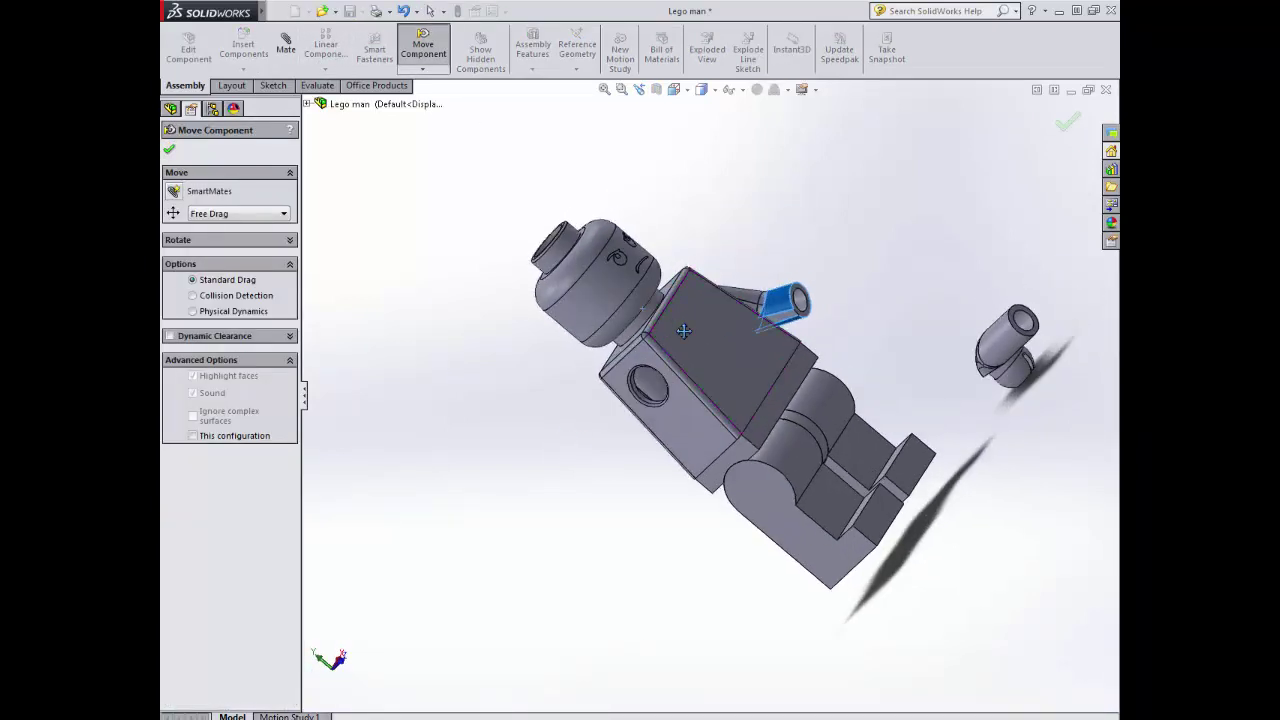
{"action": "left_click", "coordinate": [176, 151]}
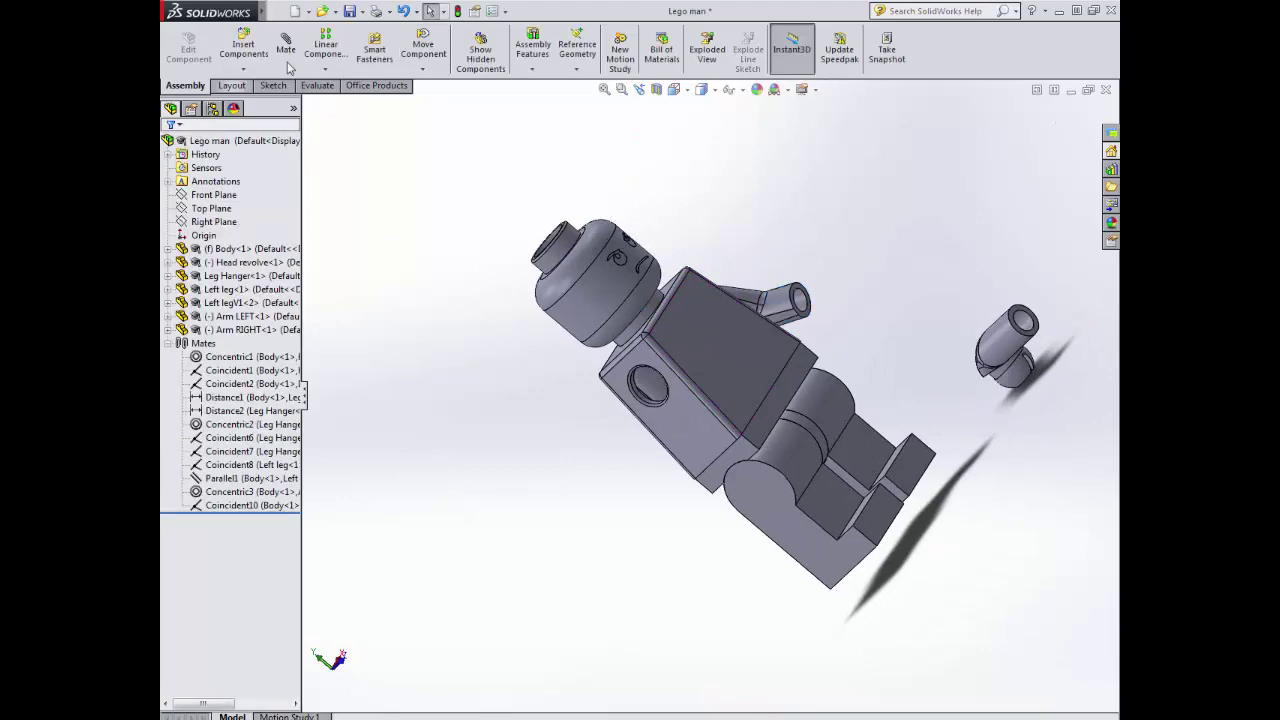
- Mate the right arm's peg concentric with the torso's arm hole
{"action": "left_click", "coordinate": [286, 45]}
{"action": "scroll", "coordinate": [970, 388], "scroll_direction": "down", "scroll_amount": 3}
{"action": "scroll", "coordinate": [970, 388], "scroll_direction": "down", "scroll_amount": 1}
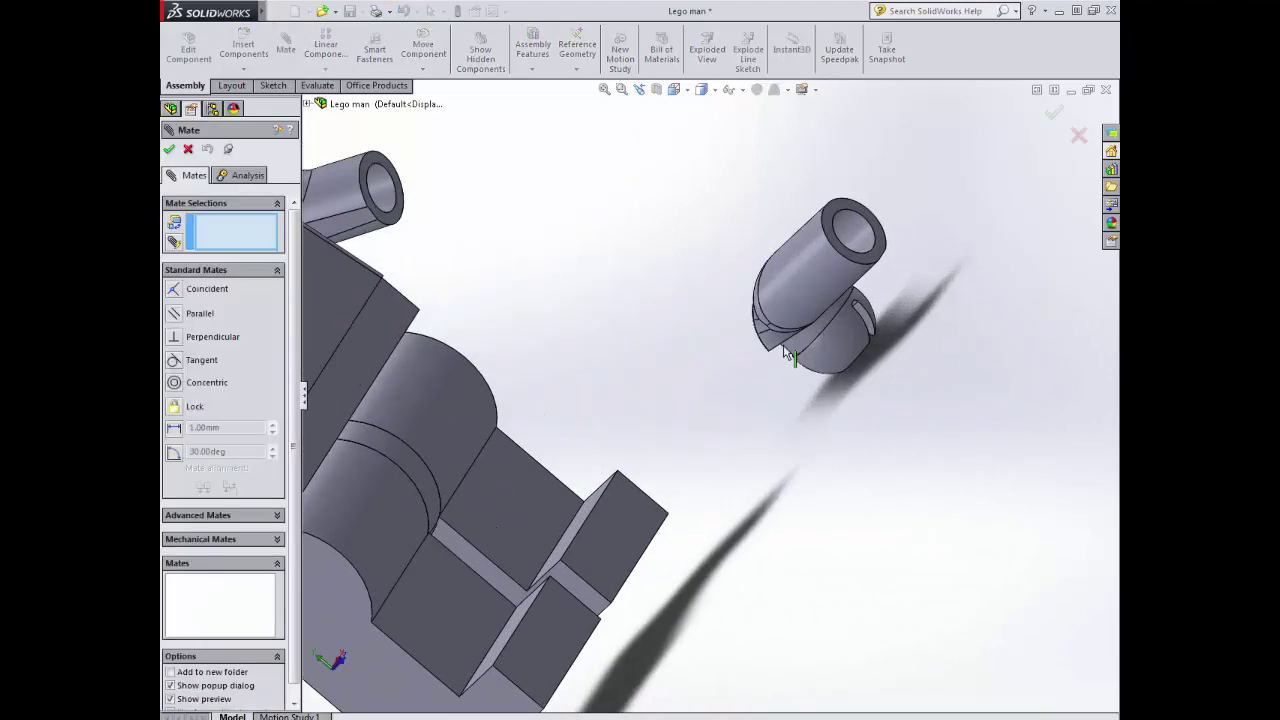
{"action": "left_click", "coordinate": [800, 347]}
{"action": "scroll", "coordinate": [650, 400], "scroll_direction": "up", "scroll_amount": 3}
{"action": "scroll", "coordinate": [484, 395], "scroll_direction": "down", "scroll_amount": 5}
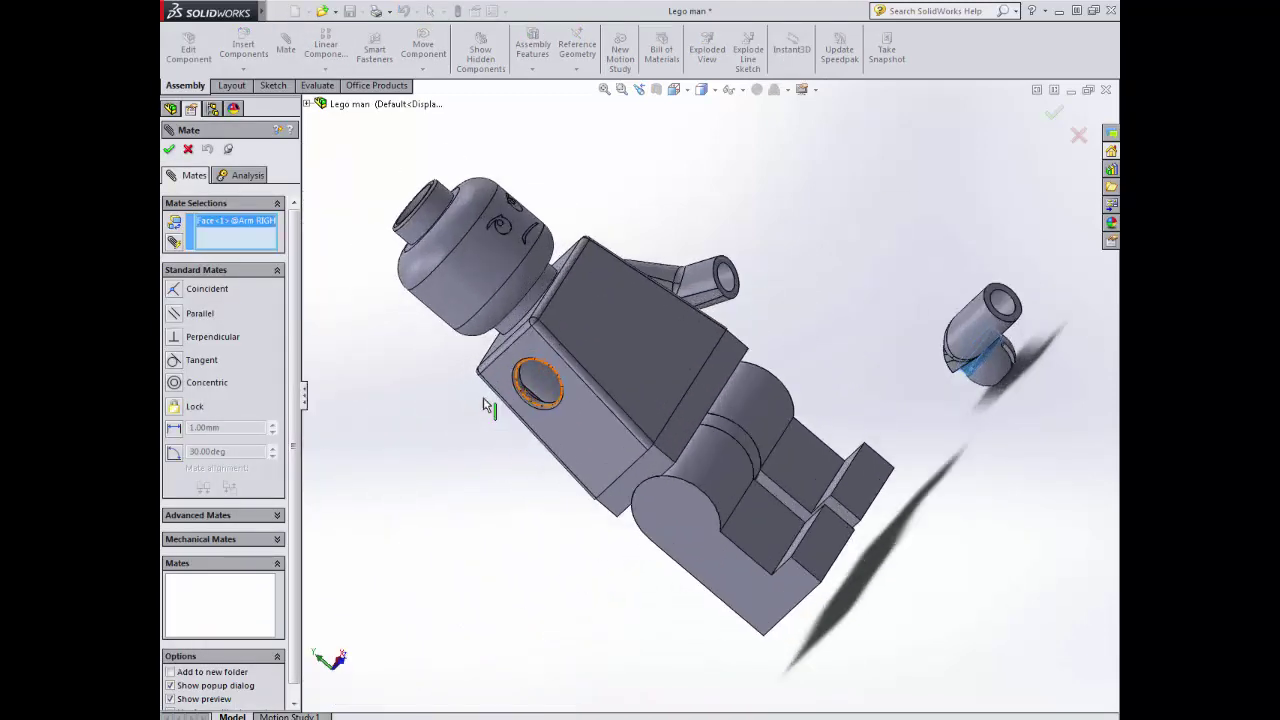
{"action": "left_click", "coordinate": [704, 345]}
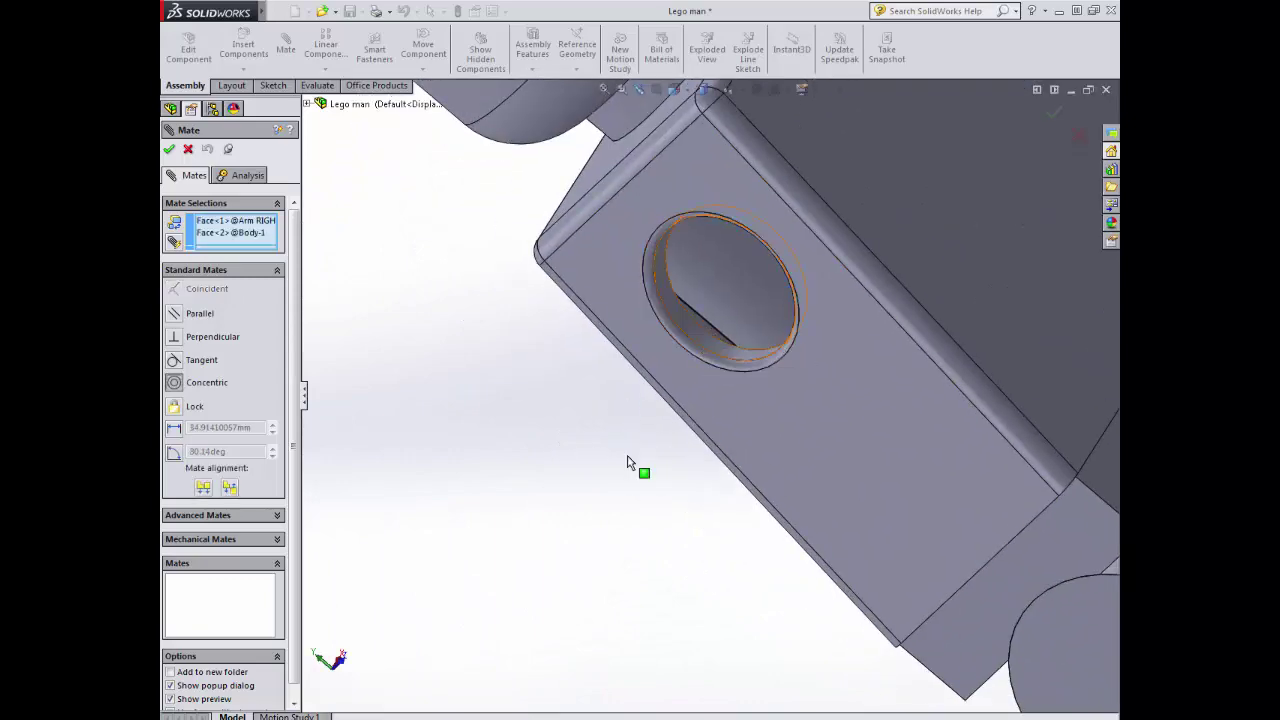
{"action": "scroll", "coordinate": [586, 451], "scroll_direction": "up", "scroll_amount": 5}
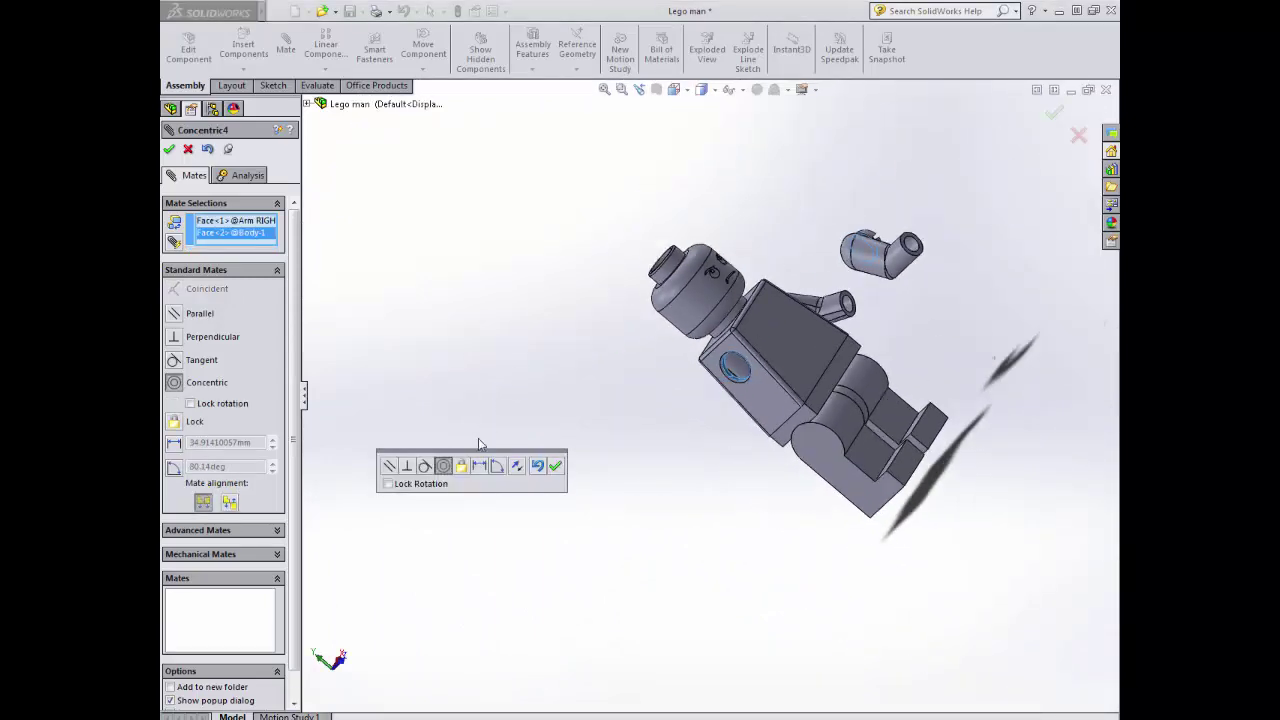
{"action": "left_click", "coordinate": [556, 467]}
- Make the torso's side face coincident with the right arm face
{"action": "left_click", "coordinate": [767, 400]}
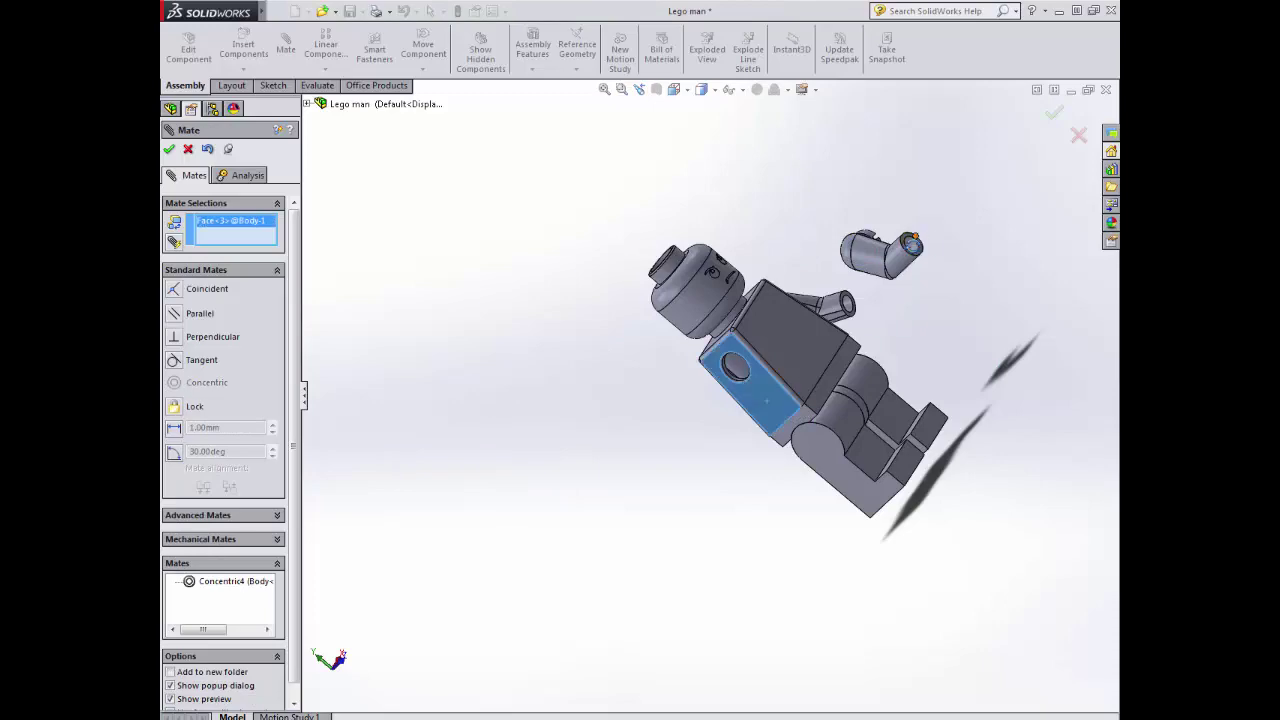
{"action": "middle_click_drag", "start_coordinate": [767, 400], "coordinate": [870, 255]}
{"action": "scroll", "coordinate": [826, 270], "scroll_direction": "down", "scroll_amount": 3}
{"action": "left_click", "coordinate": [826, 270]}
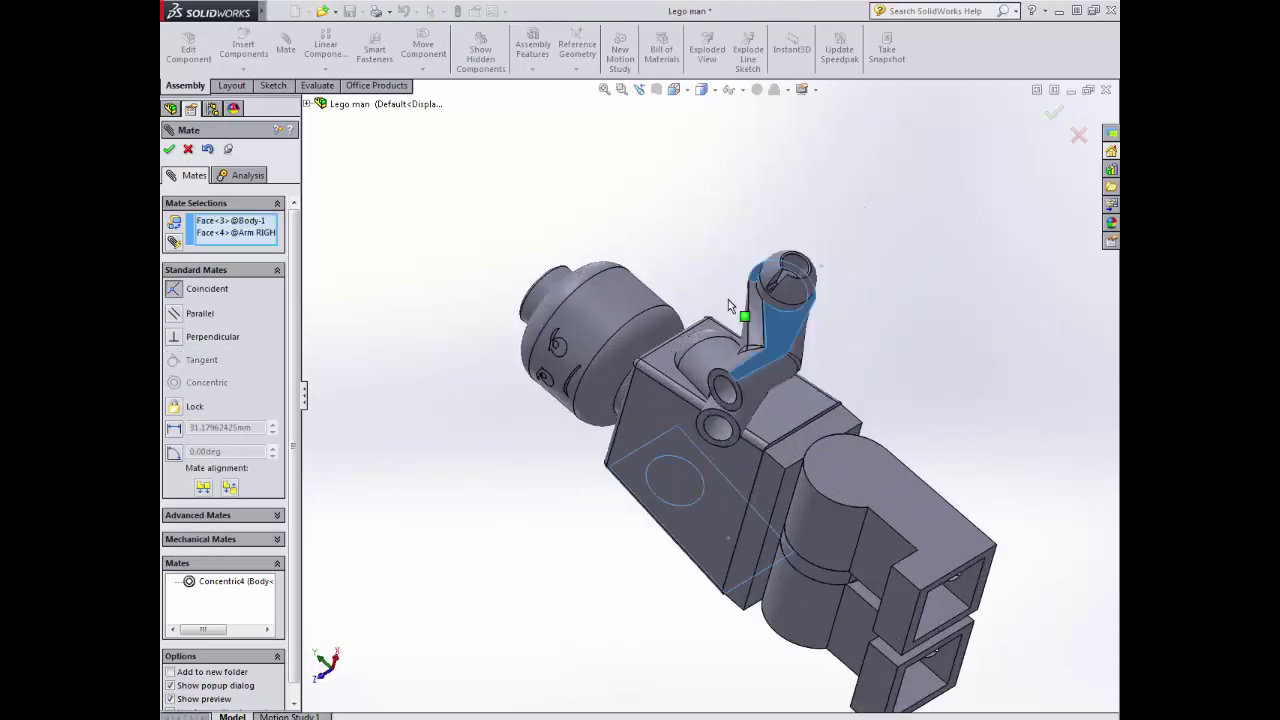
{"action": "left_click", "coordinate": [604, 507]}
{"action": "middle_click_drag", "start_coordinate": [604, 507], "coordinate": [641, 514]}
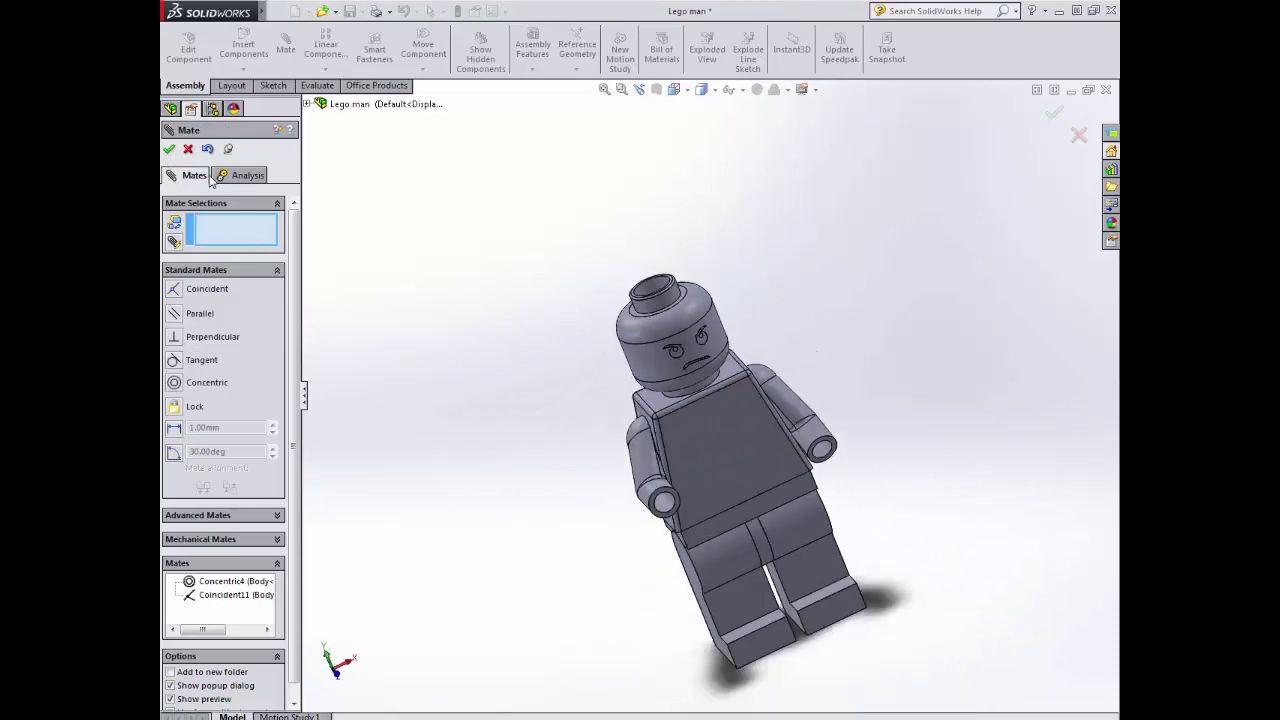
- Close the mate tool and bring up the Lego man drawing full size
{"action": "left_click", "coordinate": [169, 149]}
{"action": "left_click", "coordinate": [1071, 89]}
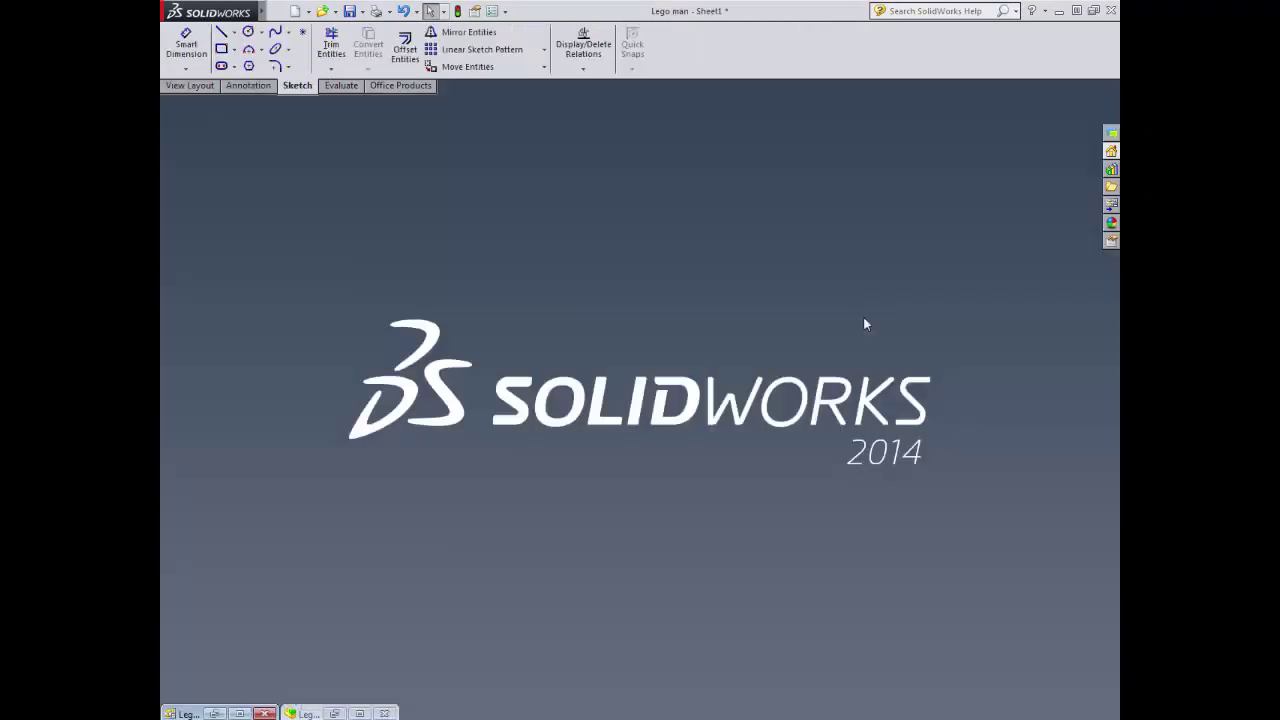
{"action": "left_click", "coordinate": [240, 713]}
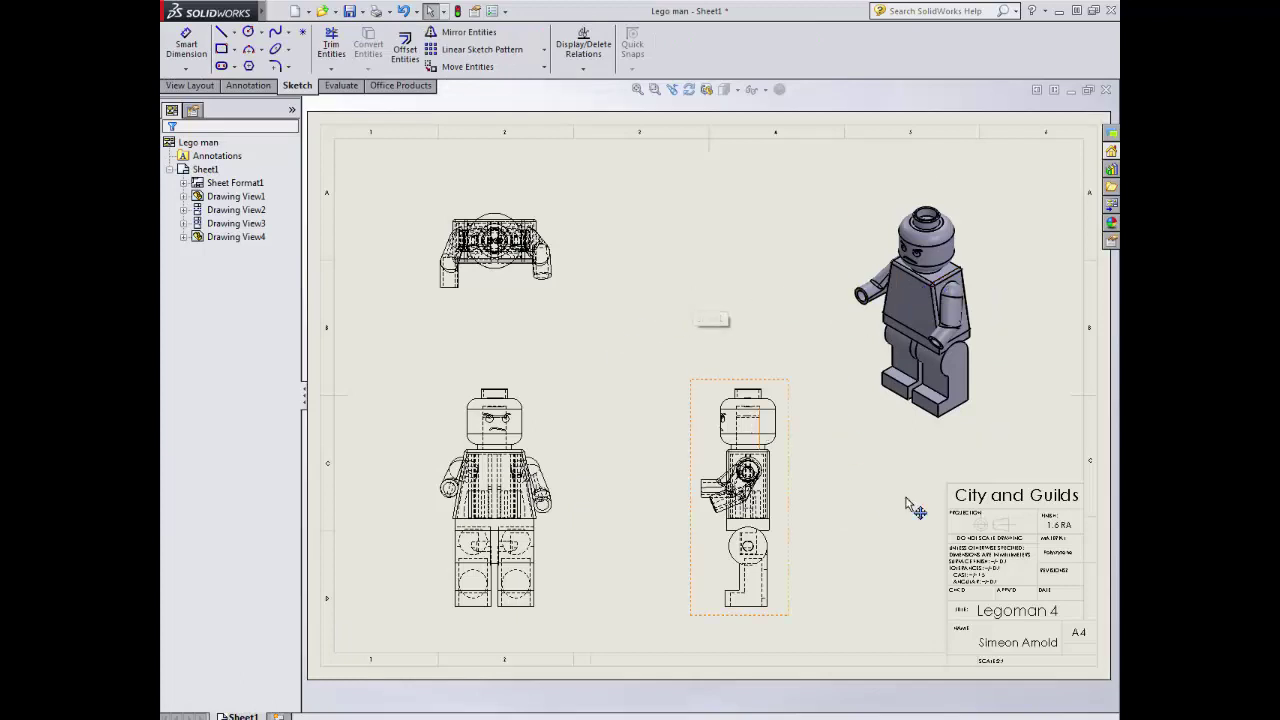
- Edit the sheet format and change the title note from Legoman 4 to Legoman 5
{"action": "right_click", "coordinate": [874, 517]}
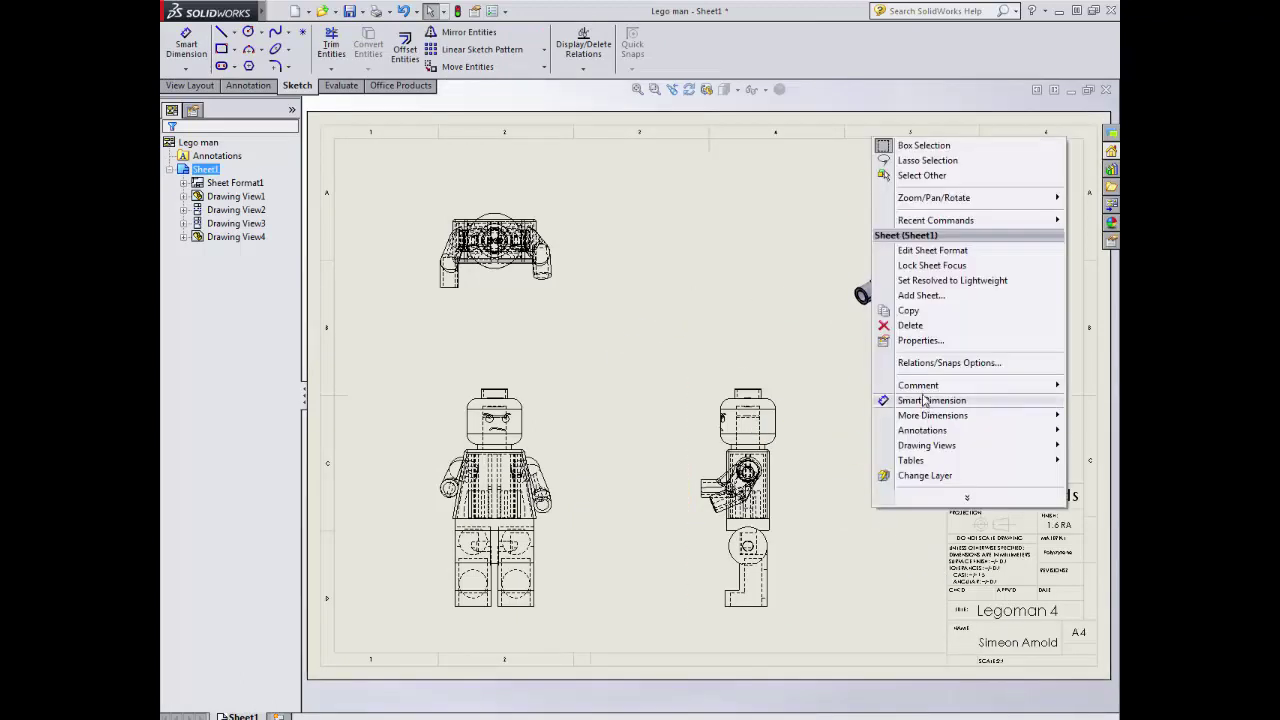
{"action": "left_click", "coordinate": [933, 250]}
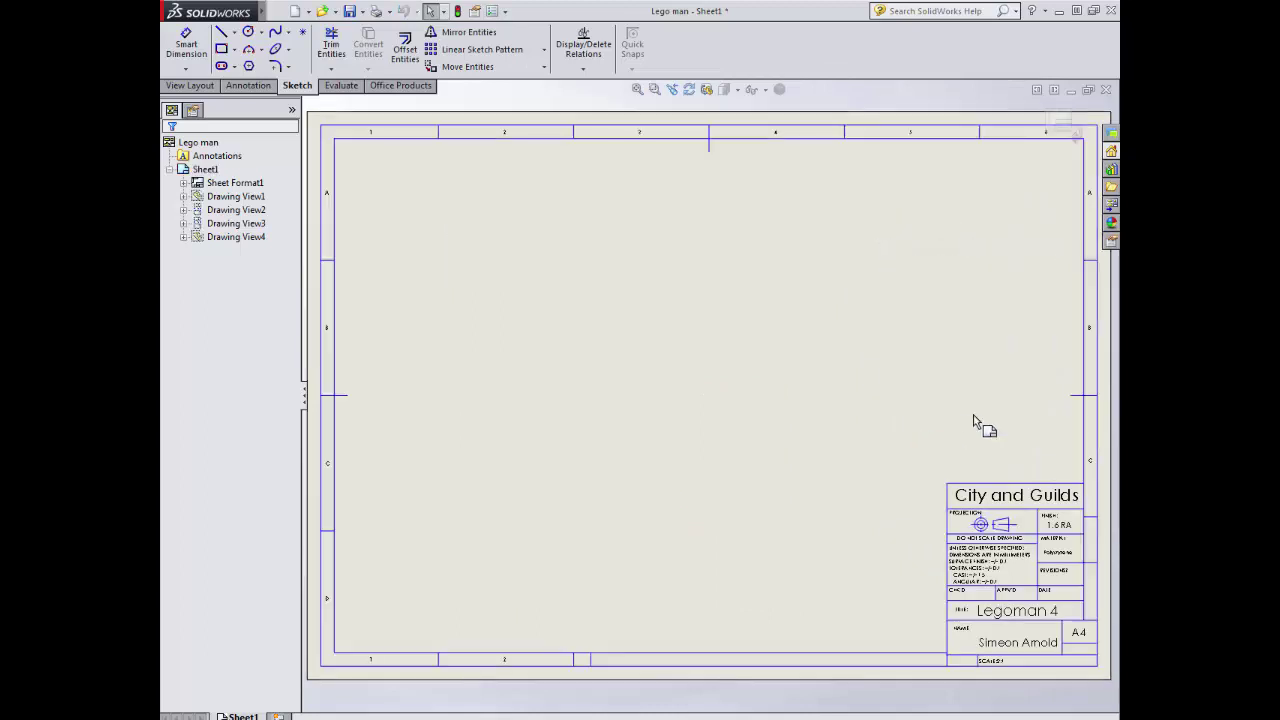
{"action": "double_click", "coordinate": [1050, 612]}
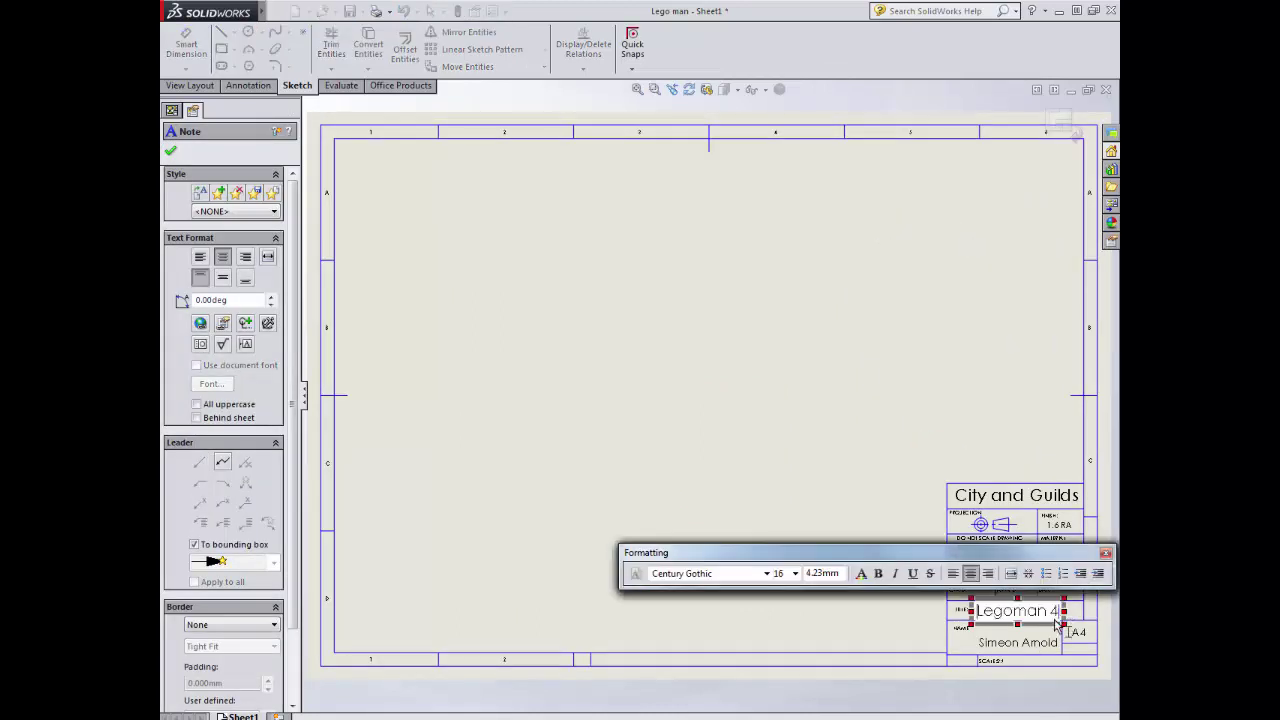
{"action": "key", "text": "BackSpace"}
{"action": "type", "text": "5"}
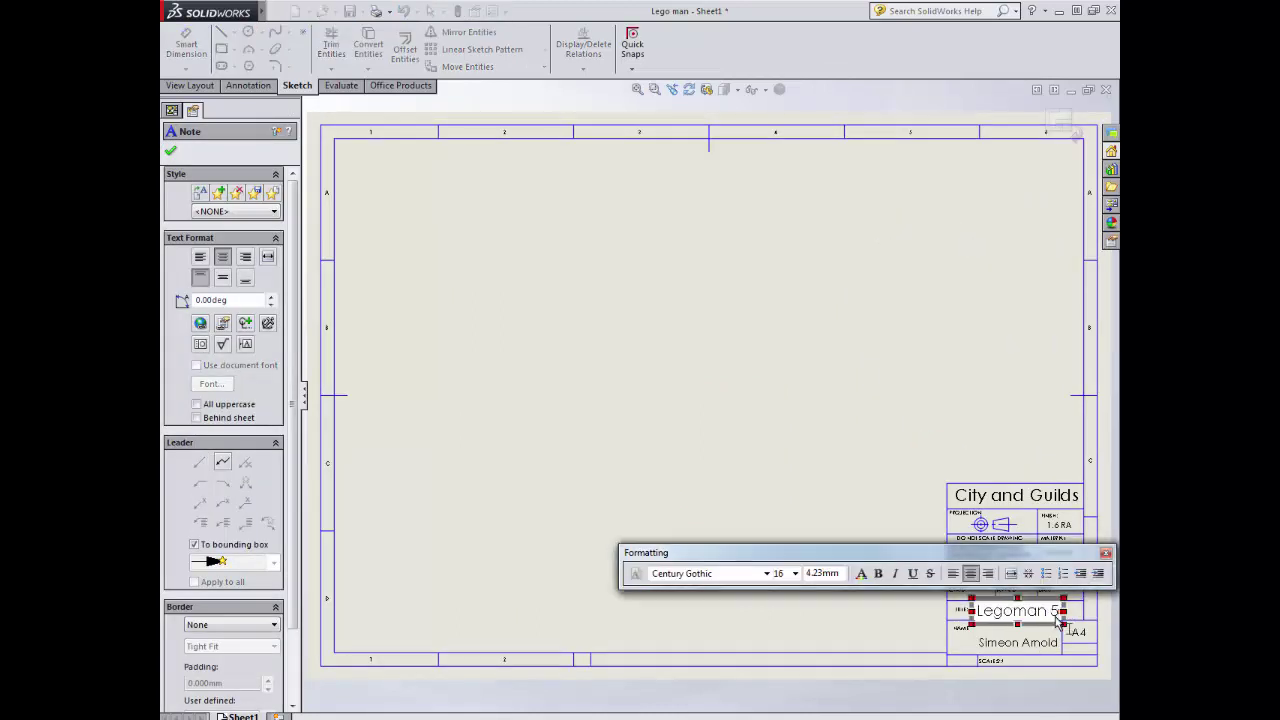
{"action": "left_click", "coordinate": [802, 405]}
- Return to editing the sheet views and minimize the drawing window
{"action": "right_click", "coordinate": [655, 385]}
{"action": "left_click", "coordinate": [724, 508]}
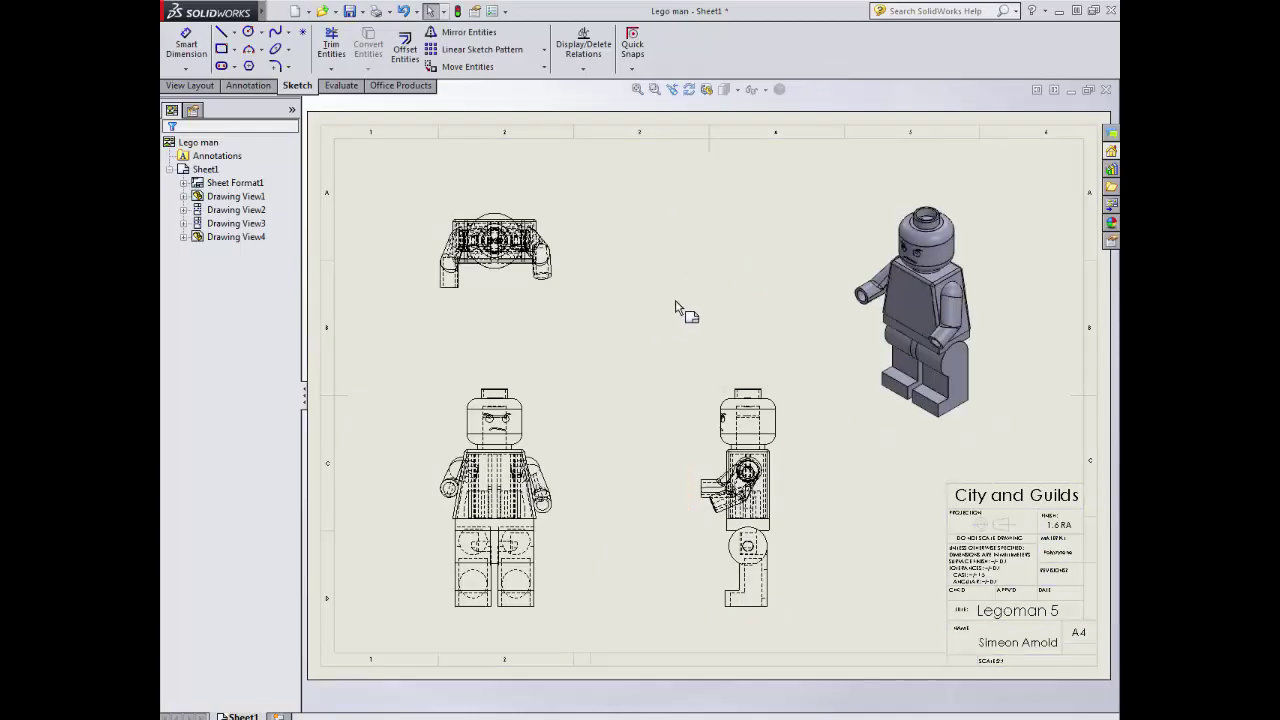
{"action": "mouse_move", "coordinate": [676, 306]}
{"action": "middle_mouse_down"}
{"action": "mouse_move", "coordinate": [697, 277]}
{"action": "mouse_move", "coordinate": [680, 303]}
{"action": "middle_mouse_up"}
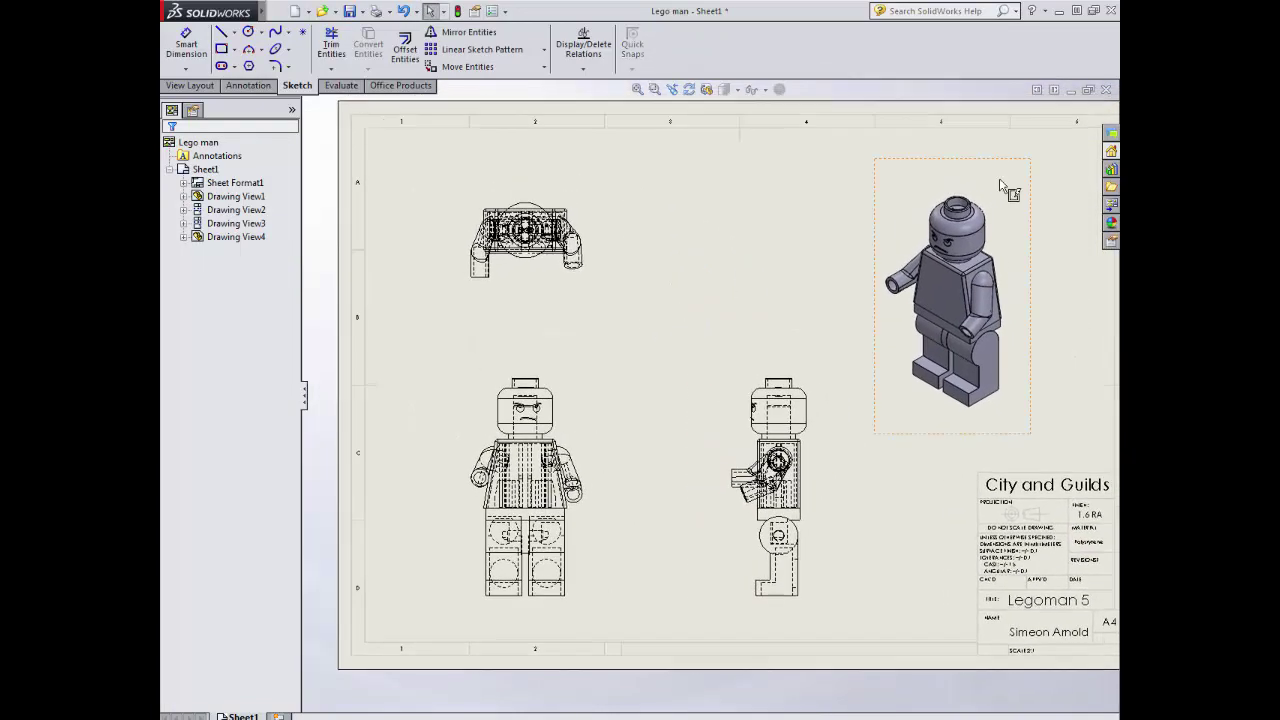
{"action": "left_click", "coordinate": [1071, 90]}
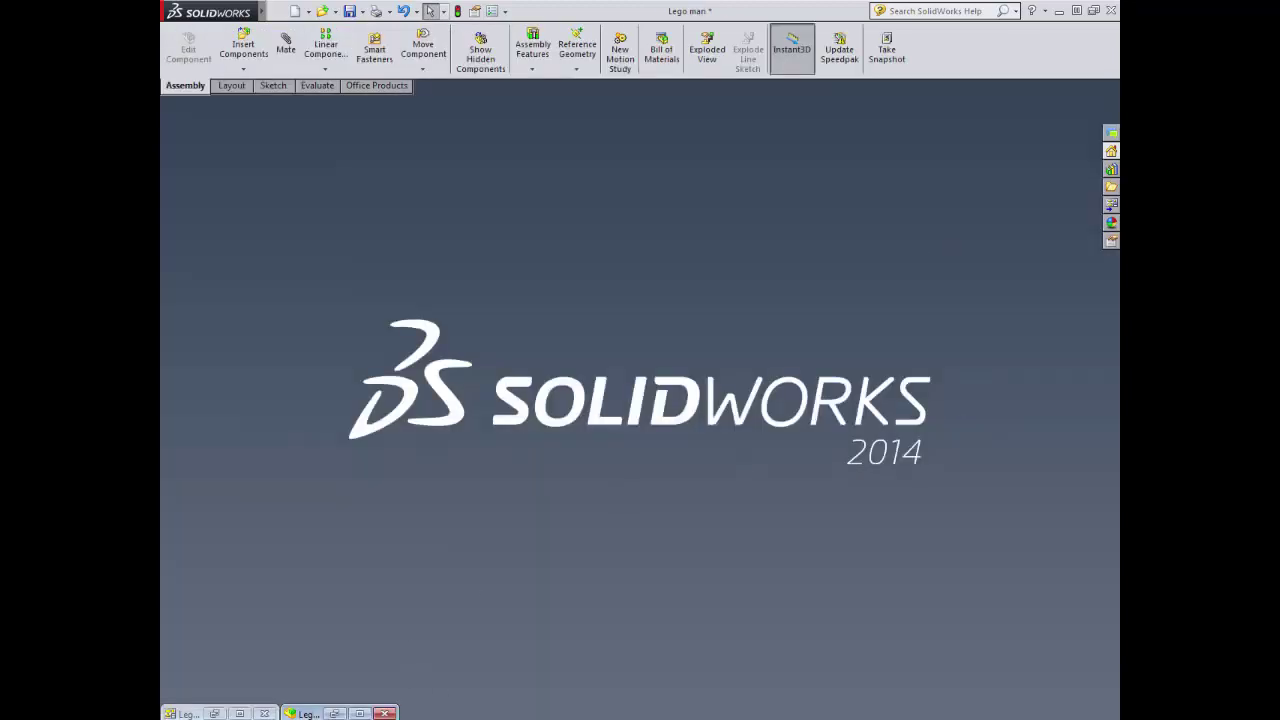
- Insert the Hand part into the Lego man assembly beside the figure
{"action": "left_click", "coordinate": [360, 713]}
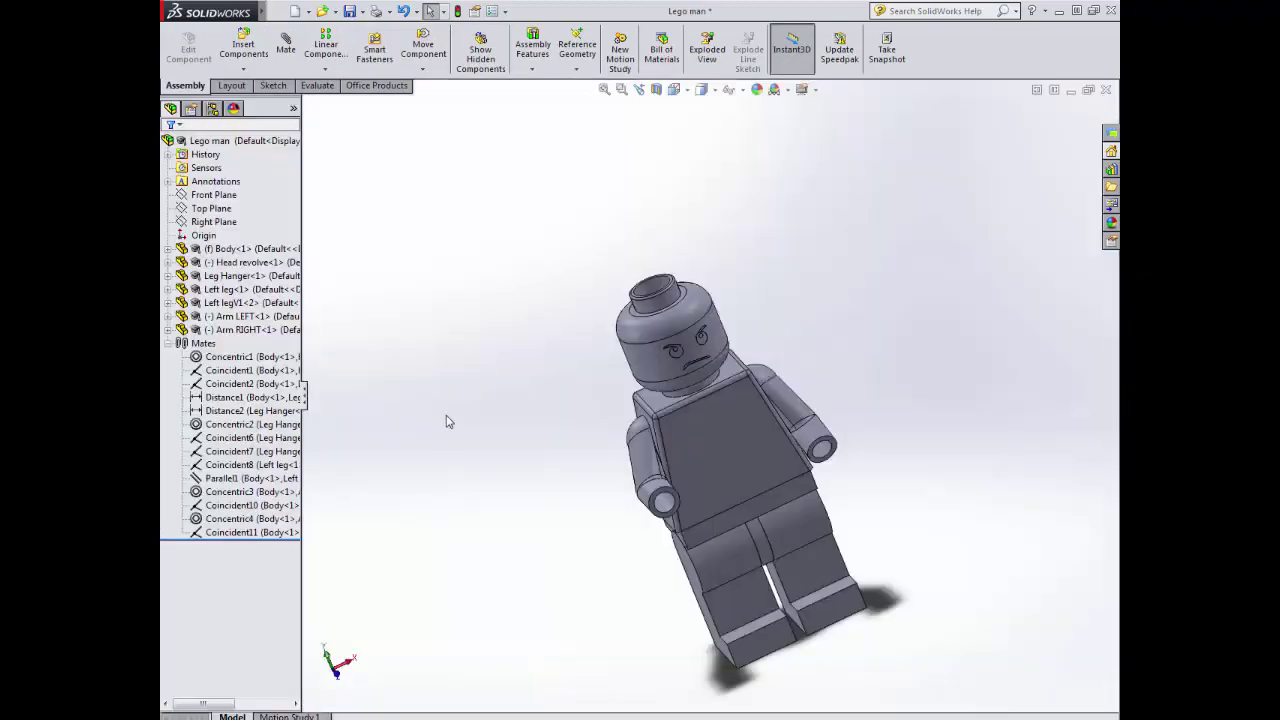
{"action": "left_click", "coordinate": [243, 45]}
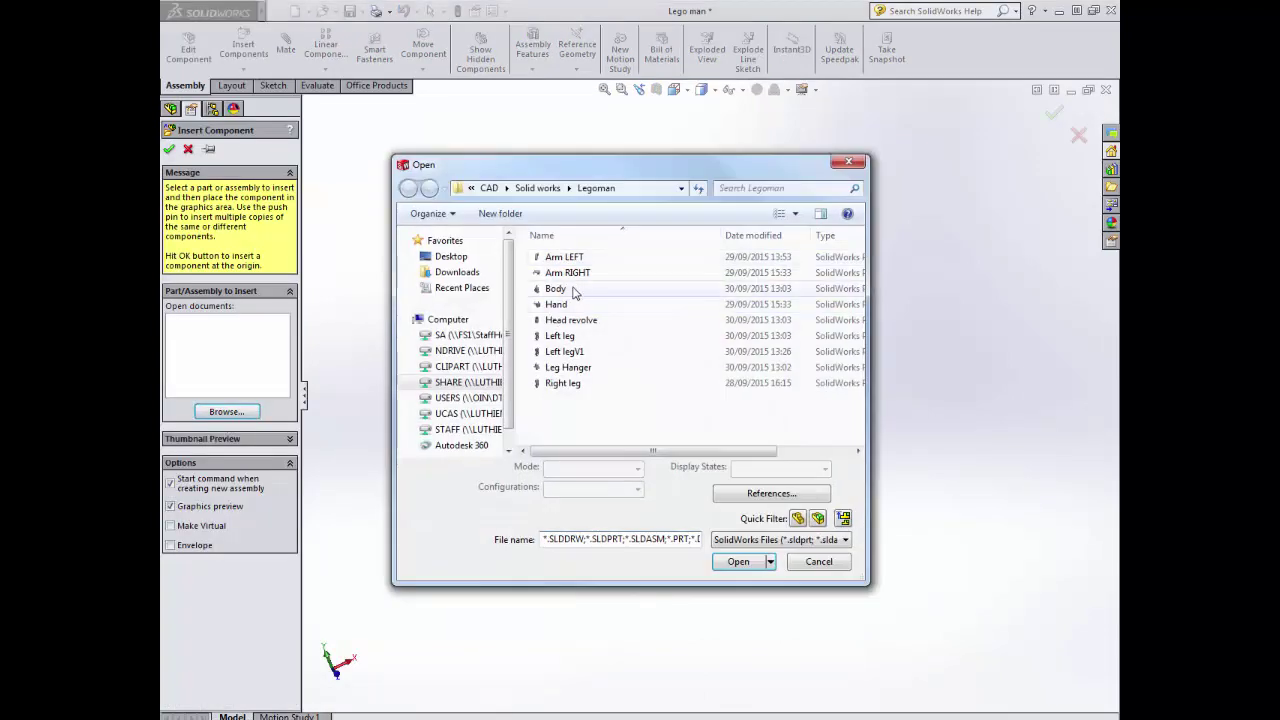
{"action": "left_click", "coordinate": [560, 304]}
{"action": "left_click", "coordinate": [737, 562]}
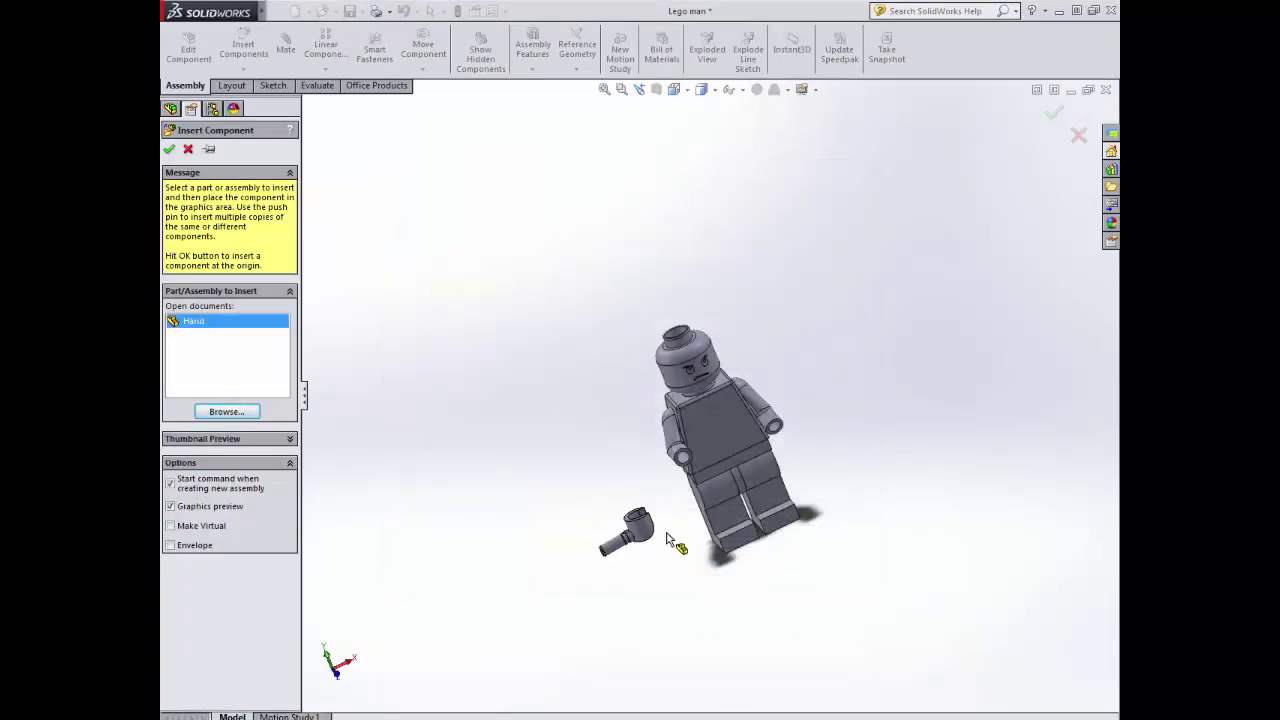
{"action": "left_click", "coordinate": [568, 464]}
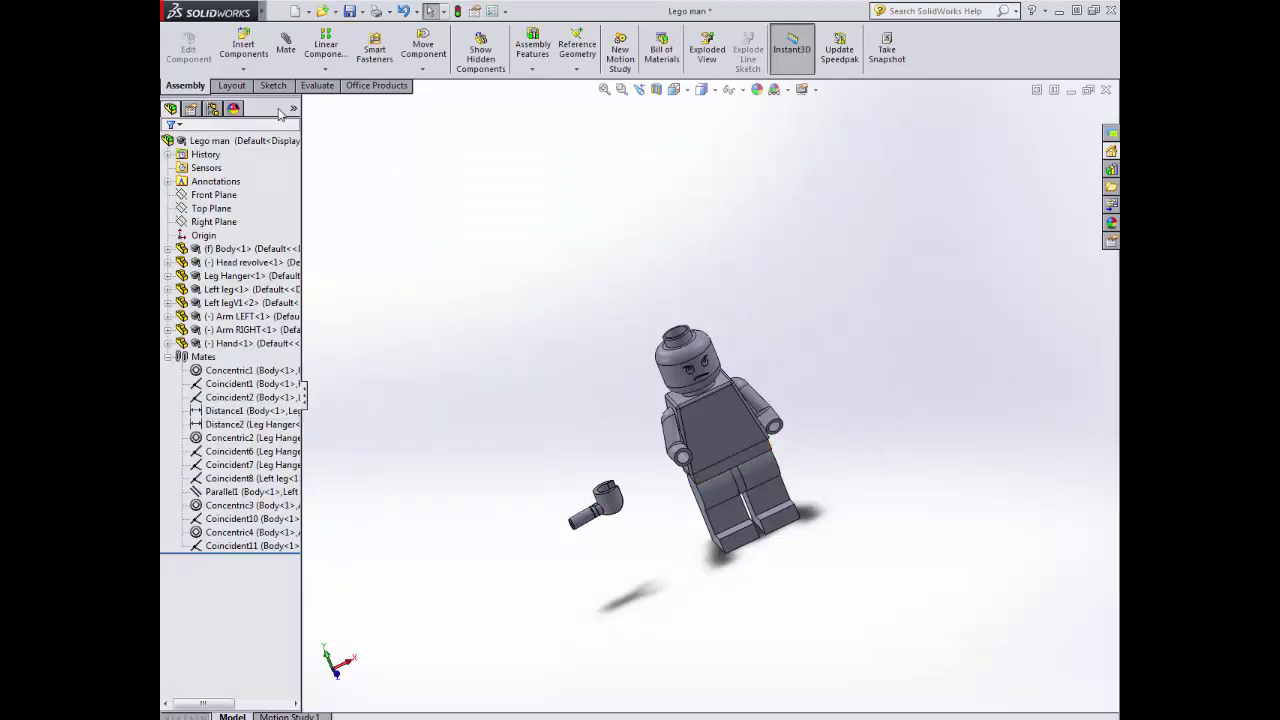
{"action": "scroll", "coordinate": [616, 505], "scroll_direction": "up", "scroll_amount": 5}
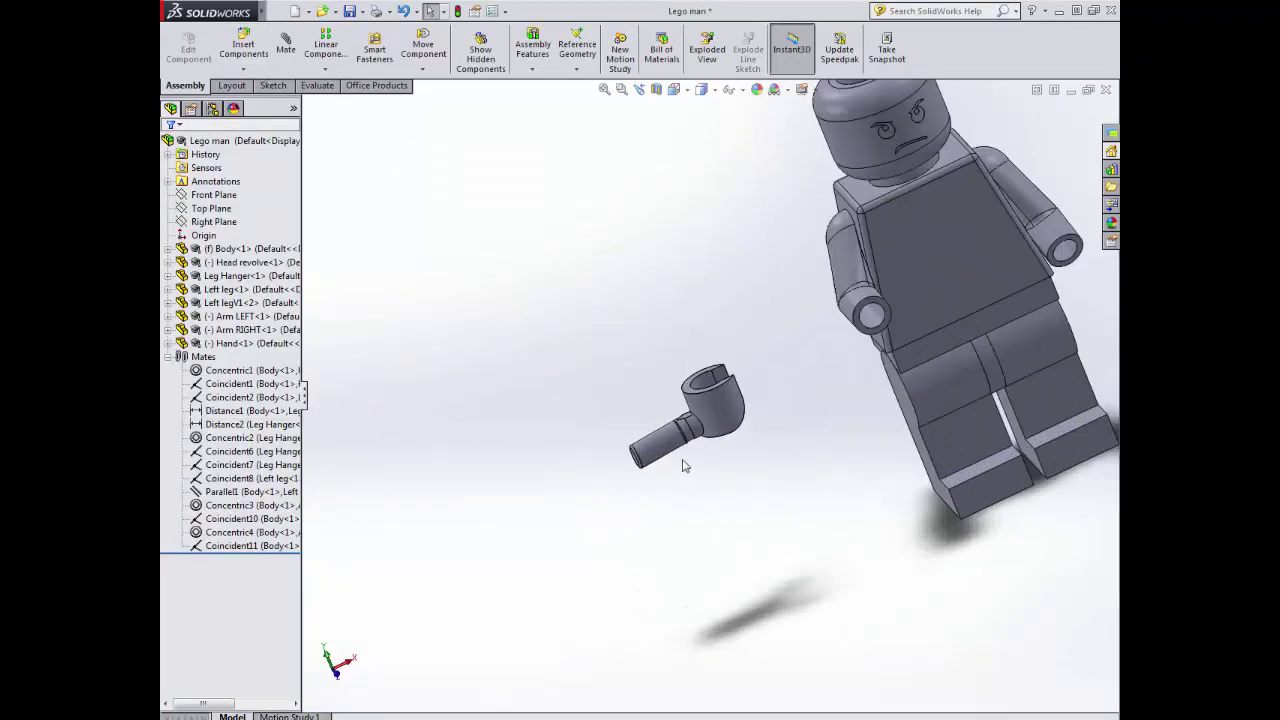
{"action": "mouse_move", "coordinate": [683, 466]}
{"action": "middle_mouse_down"}
{"action": "mouse_move", "coordinate": [694, 449]}
{"action": "mouse_move", "coordinate": [677, 449]}
{"action": "middle_mouse_up"}
- Start a concentric mate between the Hand's peg and the right arm's end face
{"action": "key", "text": "m"}
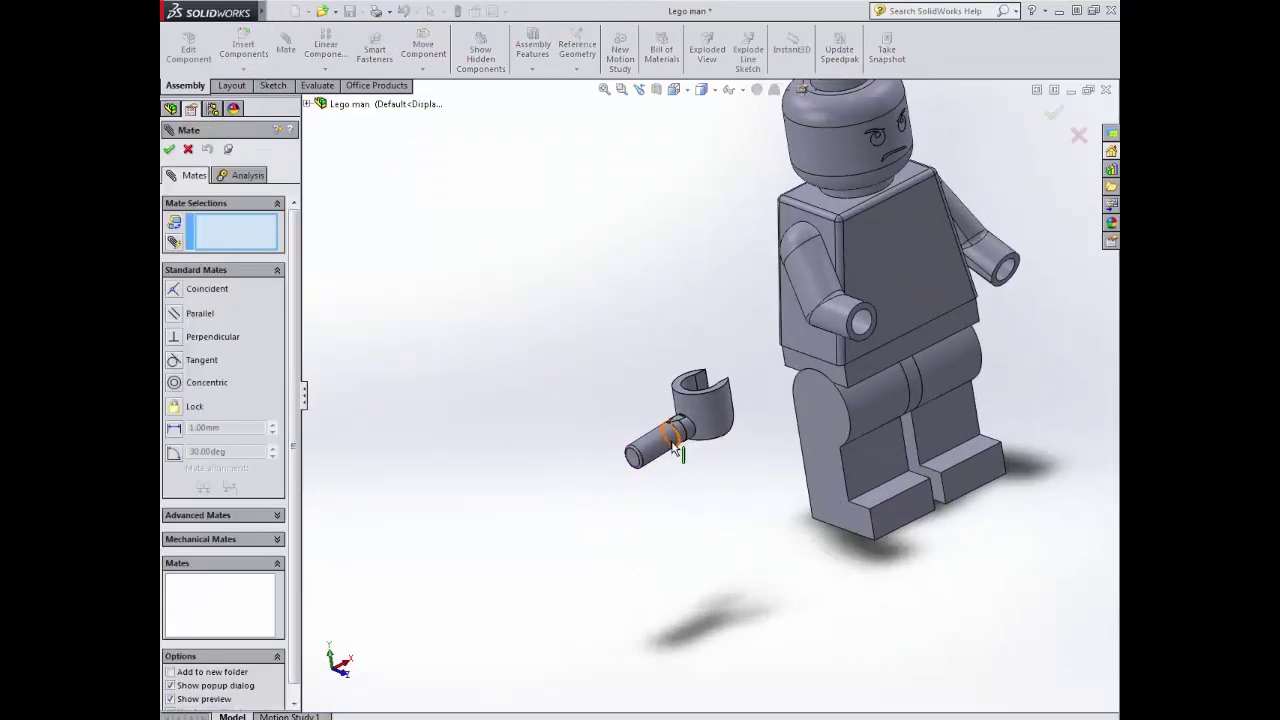
{"action": "left_click", "coordinate": [672, 445]}
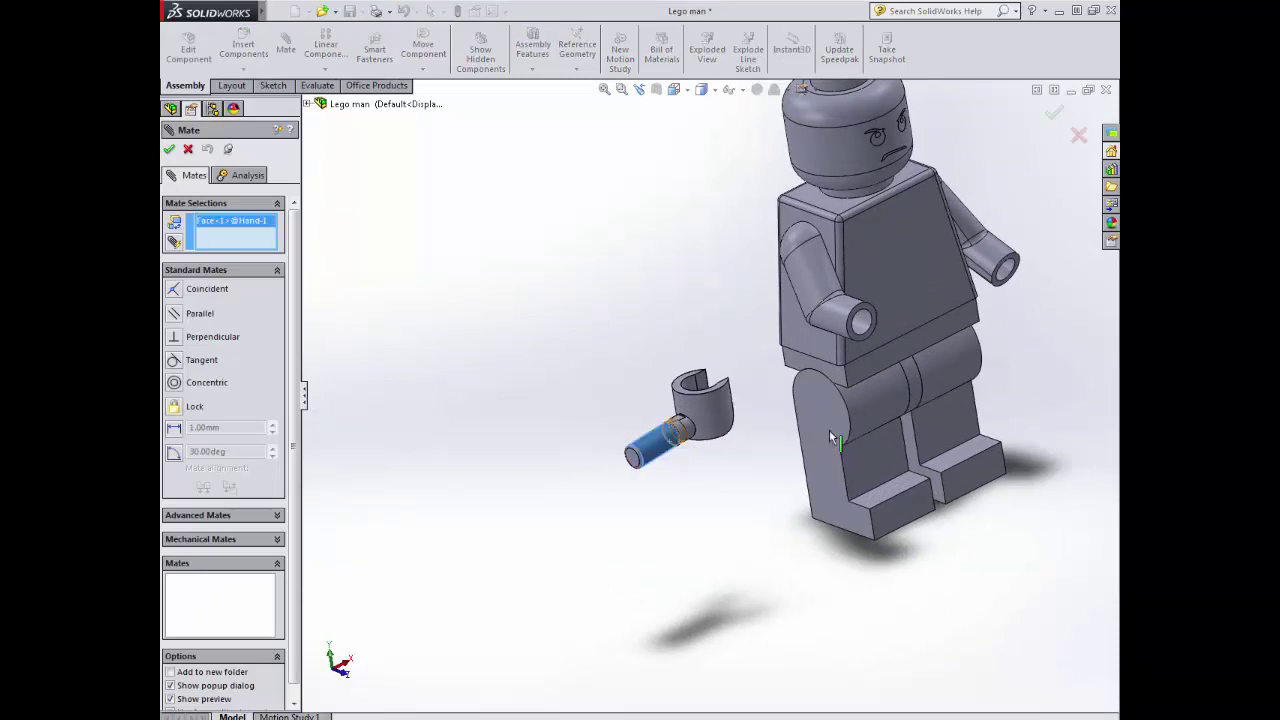
{"action": "left_click", "coordinate": [864, 323]}
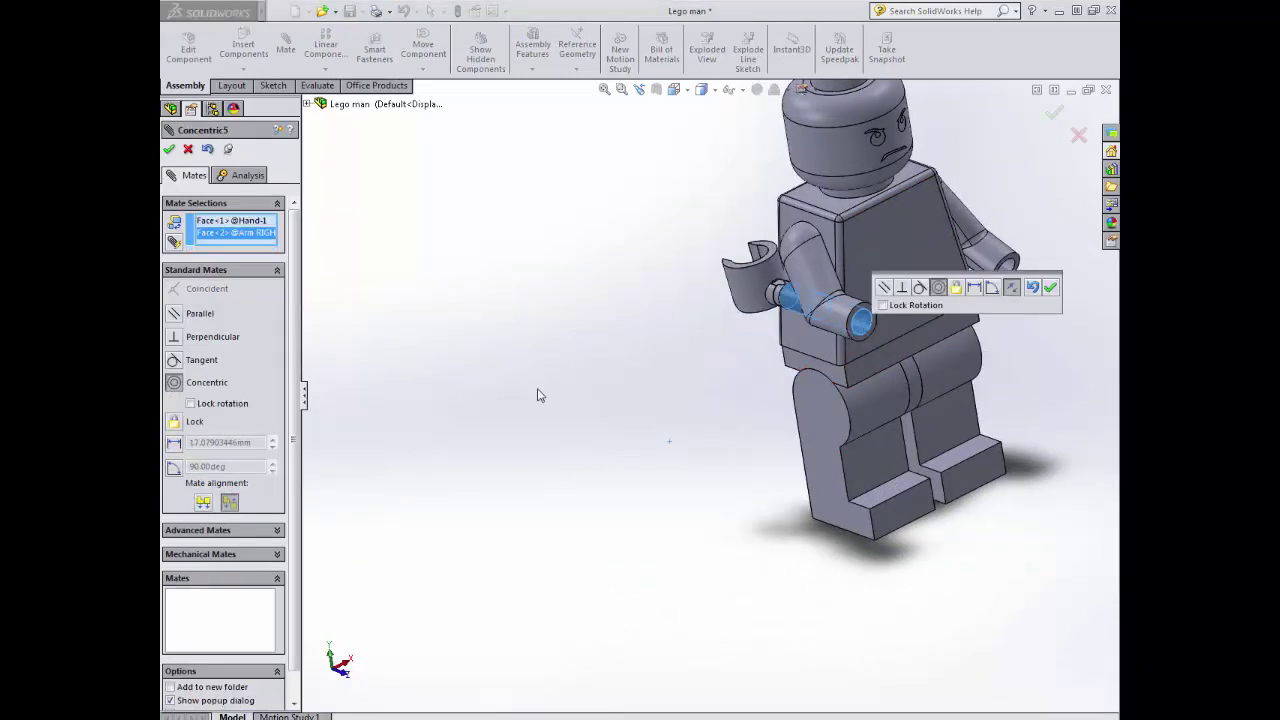
{"action": "middle_click_drag", "start_coordinate": [542, 392], "coordinate": [596, 371]}
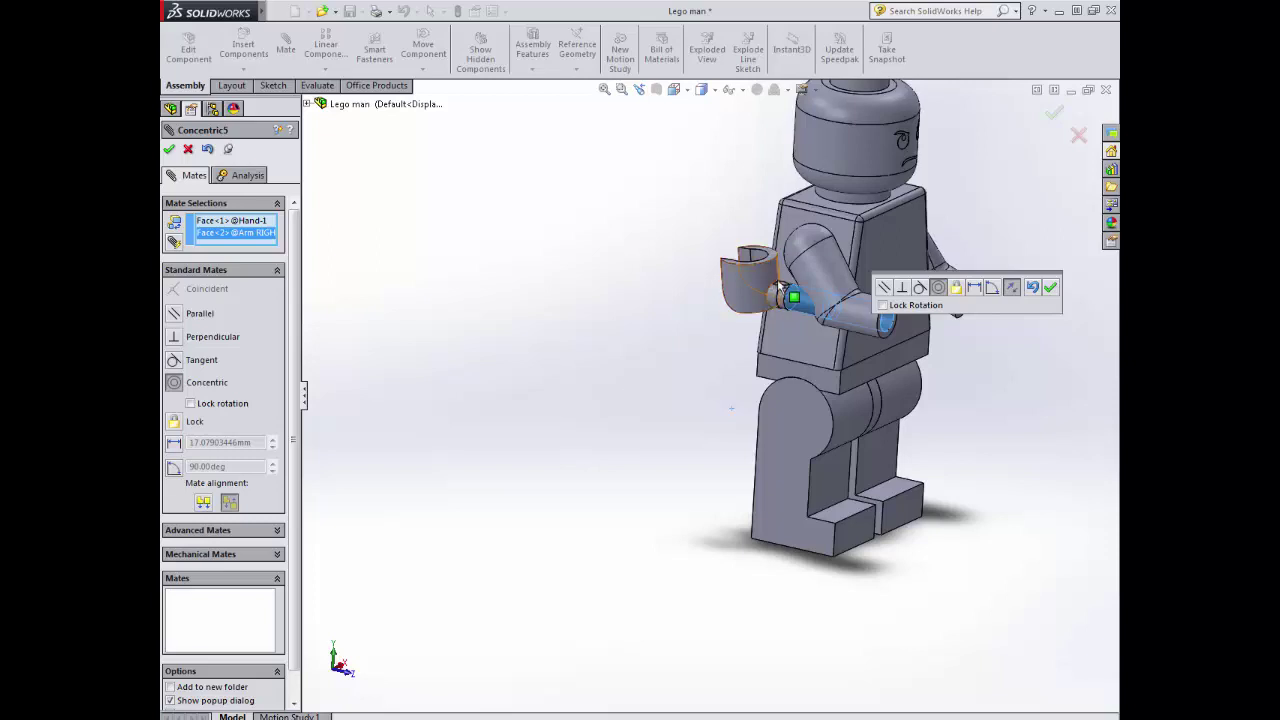
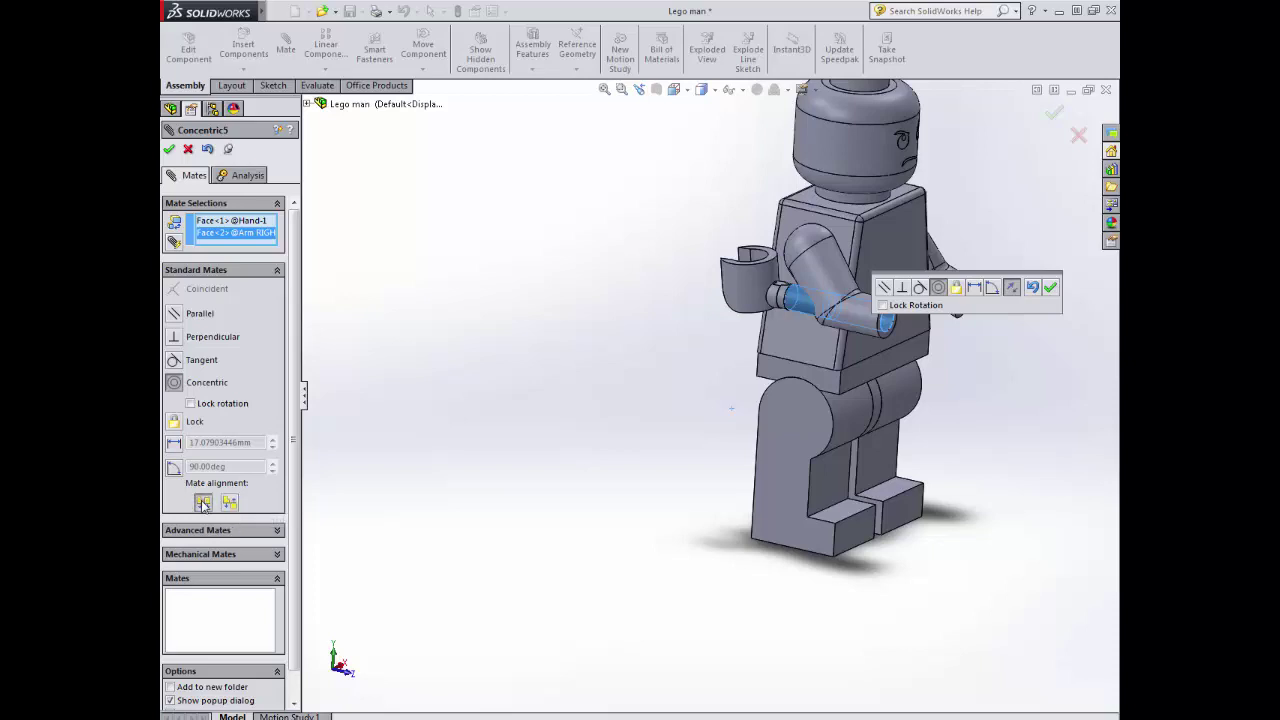
- Flip the alignment to add Concentric5 between hand and right arm, then drag the hand outward
{"action": "left_click", "coordinate": [203, 503]}
{"action": "middle_click_drag", "start_coordinate": [670, 409], "coordinate": [736, 368]}
{"action": "left_click", "coordinate": [170, 150]}
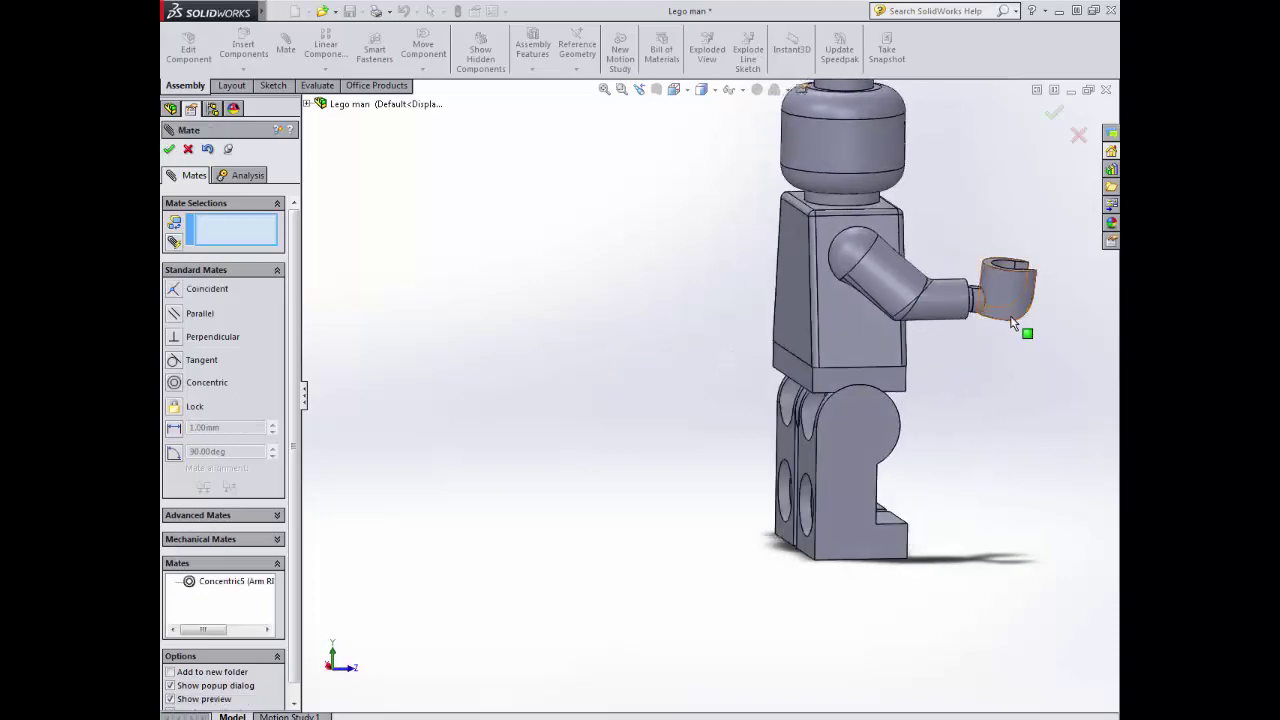
{"action": "scroll", "coordinate": [1012, 322], "scroll_direction": "down", "scroll_amount": 5}
{"action": "scroll", "coordinate": [790, 350], "scroll_direction": "up", "scroll_amount": 2}
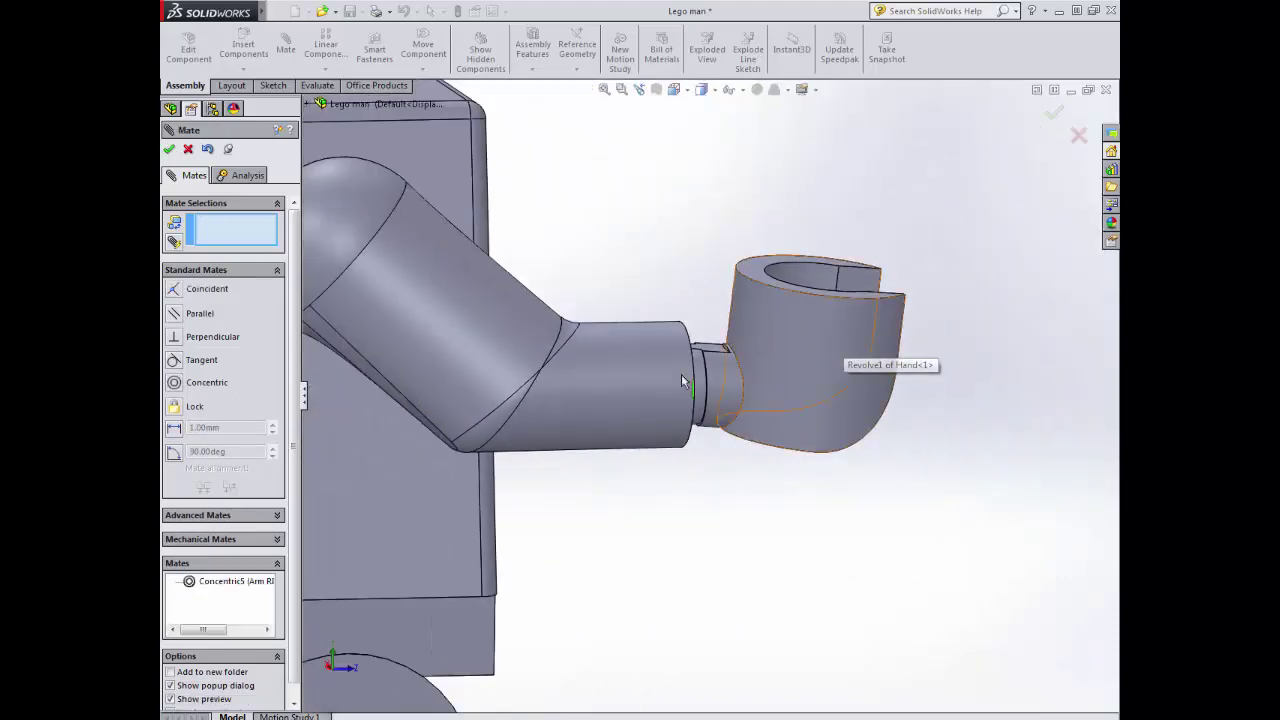
{"action": "middle_click_drag", "start_coordinate": [681, 374], "coordinate": [665, 376]}
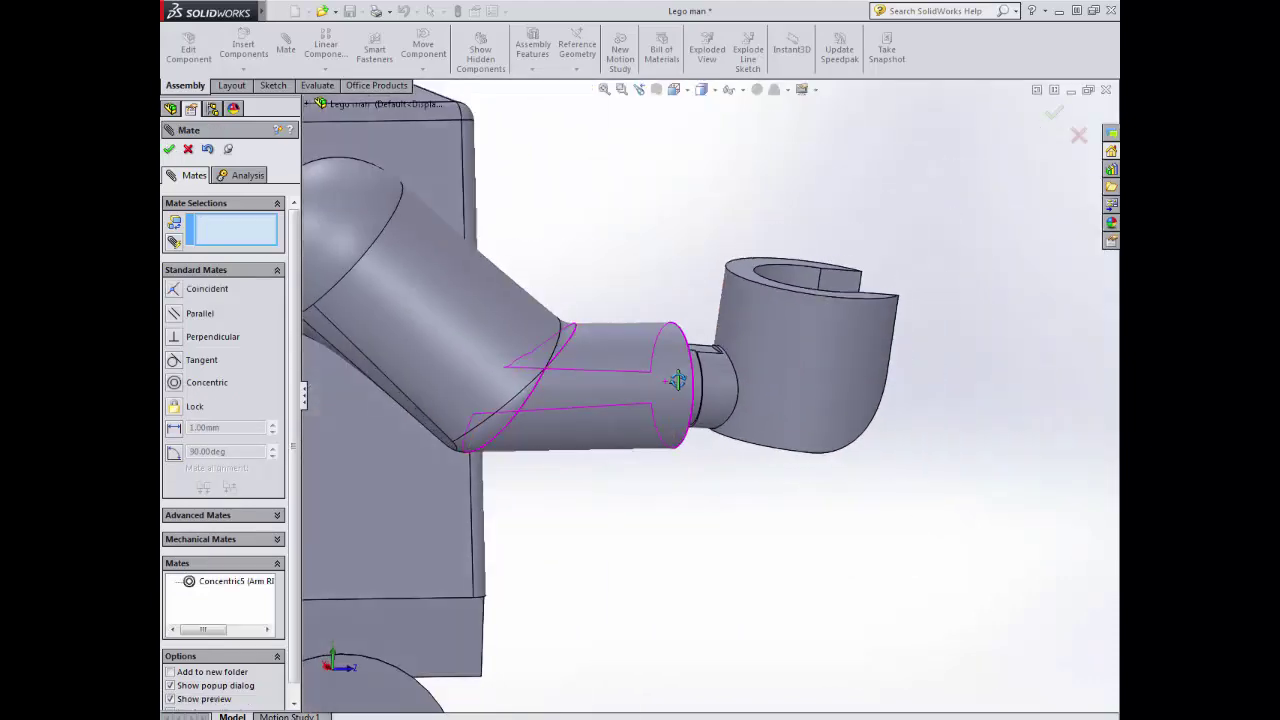
{"action": "left_click", "coordinate": [188, 150]}
{"action": "left_click", "coordinate": [423, 48]}
{"action": "left_click_drag", "start_coordinate": [760, 310], "coordinate": [958, 316]}
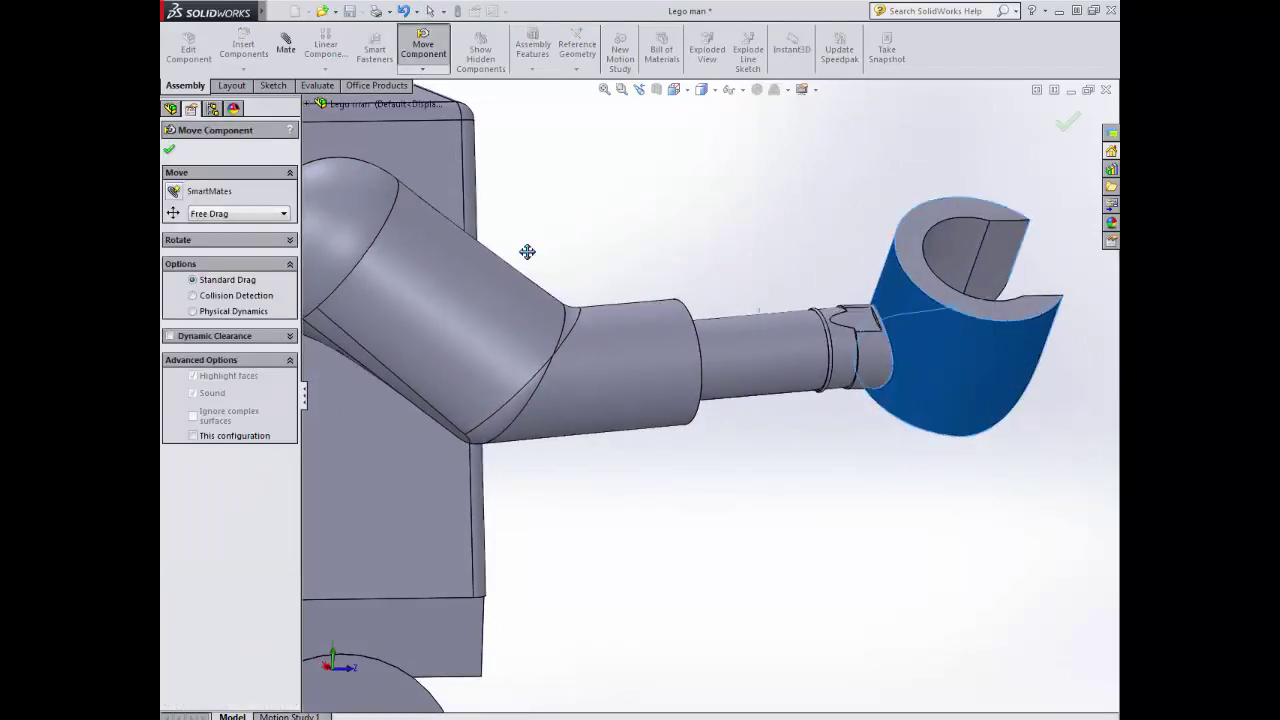
- Close Move Component and start a new mate by selecting the hand's ring face
{"action": "left_click", "coordinate": [170, 150]}
{"action": "left_click", "coordinate": [286, 45]}
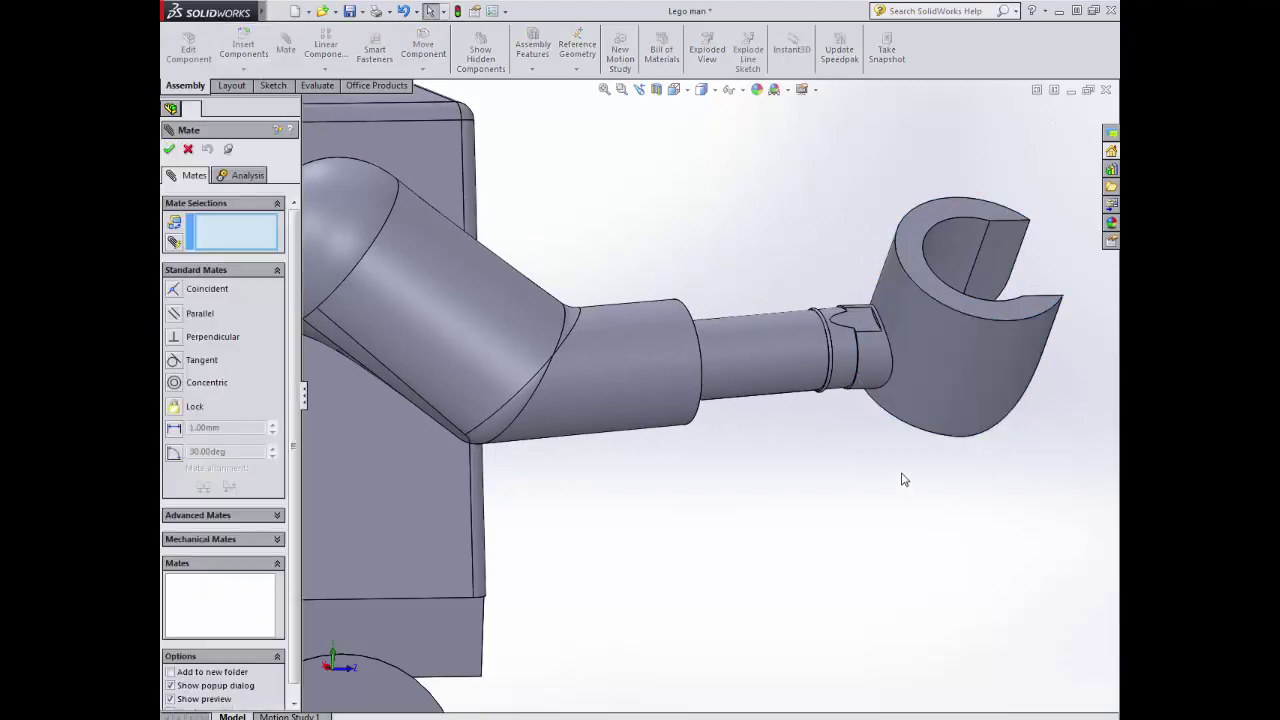
{"action": "middle_click_drag", "start_coordinate": [903, 474], "coordinate": [840, 400]}
{"action": "scroll", "coordinate": [816, 378], "scroll_direction": "down", "scroll_amount": 3}
{"action": "scroll", "coordinate": [800, 370], "scroll_direction": "down", "scroll_amount": 3}
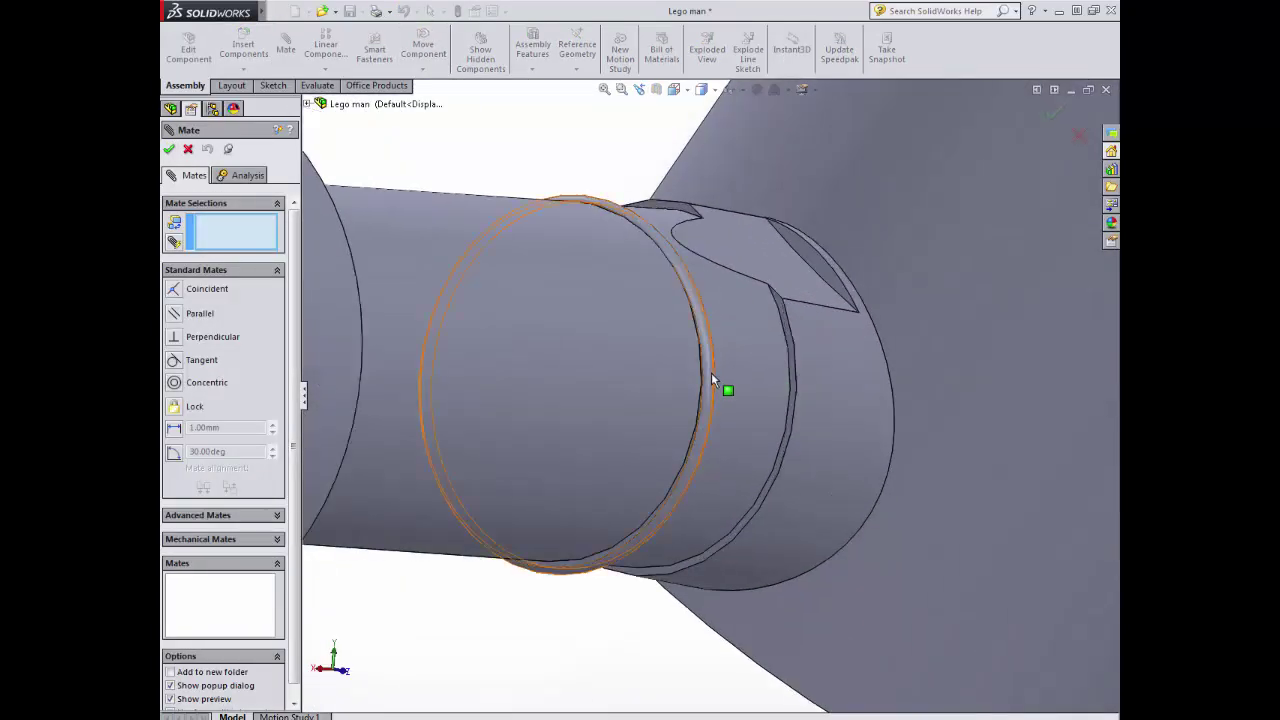
{"action": "scroll", "coordinate": [760, 320], "scroll_direction": "down", "scroll_amount": 2}
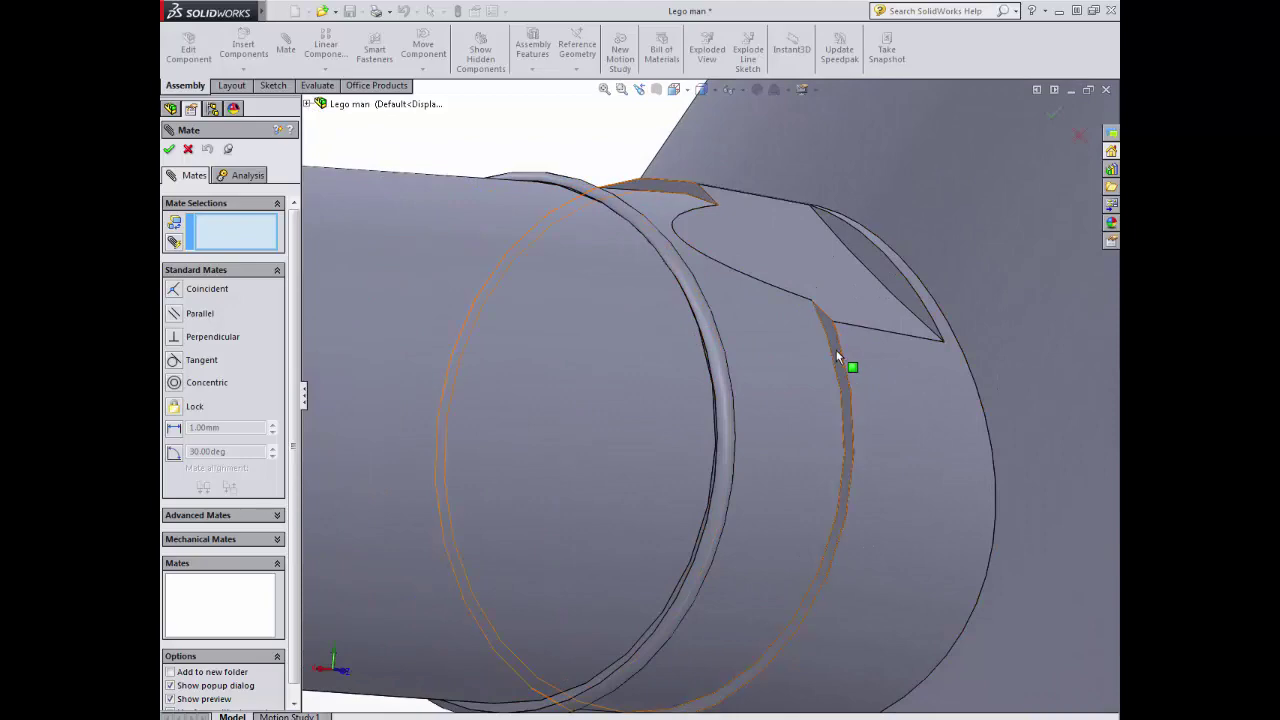
{"action": "left_click", "coordinate": [836, 352]}
- Pair it with the right arm's wrist ring face as coincident mate Coincident12
{"action": "scroll", "coordinate": [800, 470], "scroll_direction": "up", "scroll_amount": 3}
{"action": "scroll", "coordinate": [786, 494], "scroll_direction": "up", "scroll_amount": 5}
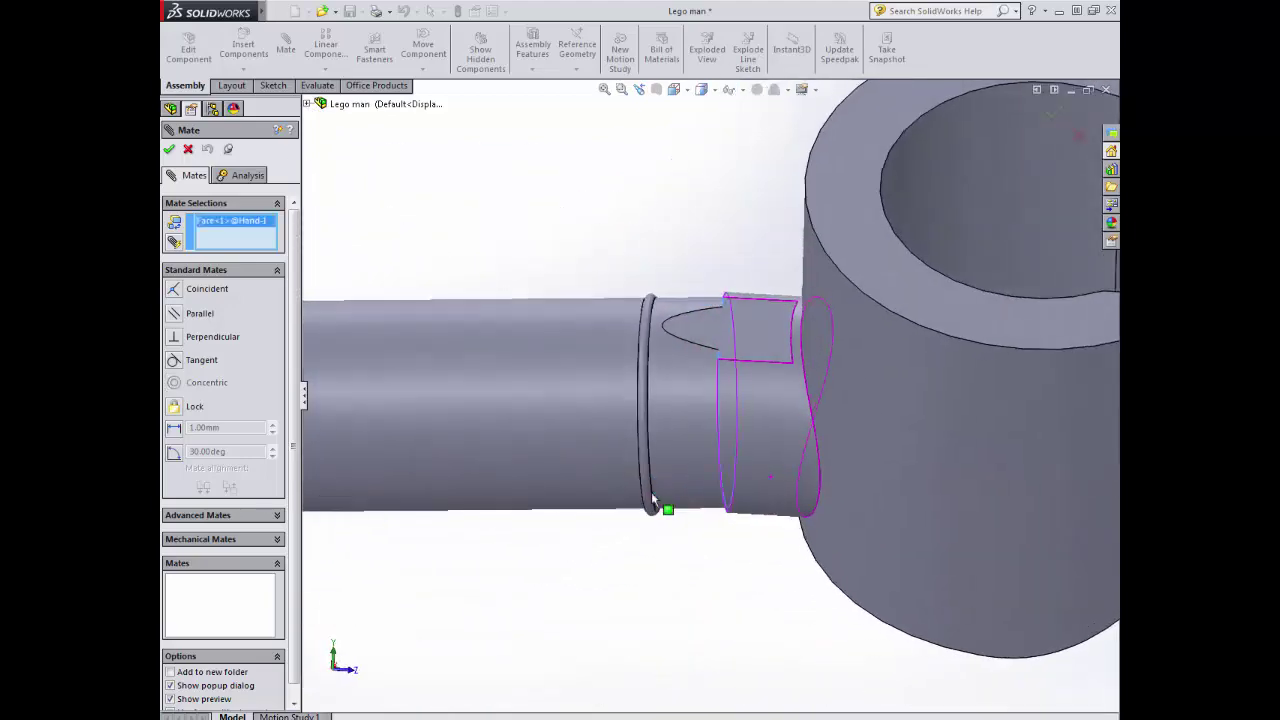
{"action": "mouse_move", "coordinate": [531, 469]}
{"action": "middle_mouse_down"}
{"action": "mouse_move", "coordinate": [515, 480]}
{"action": "mouse_move", "coordinate": [512, 458]}
{"action": "middle_mouse_up"}
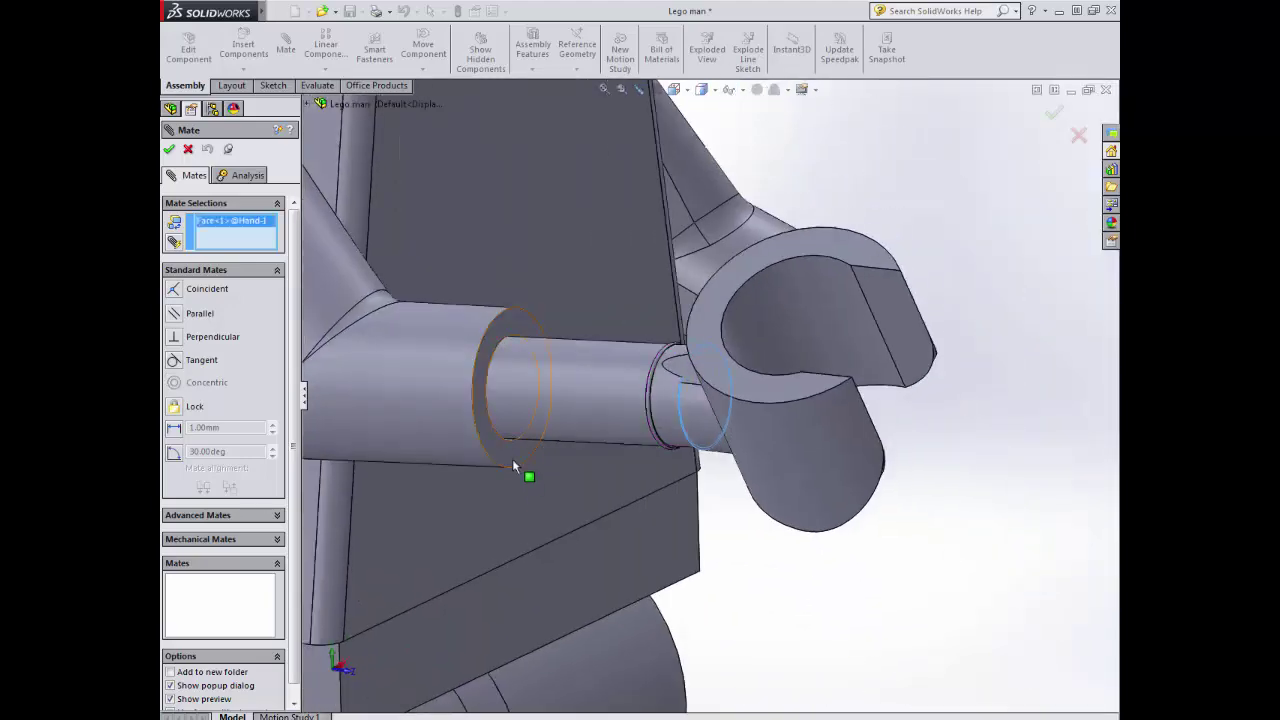
{"action": "left_click", "coordinate": [512, 458]}
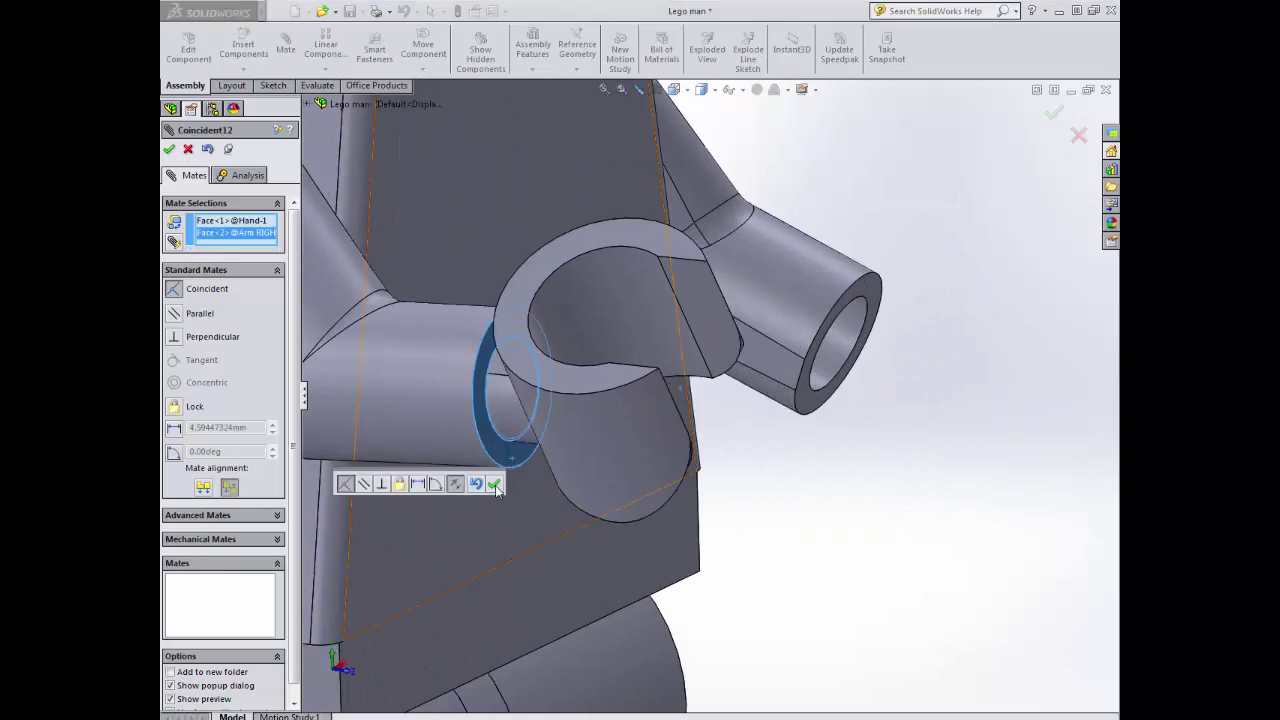
{"action": "left_click", "coordinate": [494, 483]}
{"action": "scroll", "coordinate": [564, 483], "scroll_direction": "up", "scroll_amount": 3}
{"action": "middle_click_drag", "start_coordinate": [630, 444], "coordinate": [534, 366]}
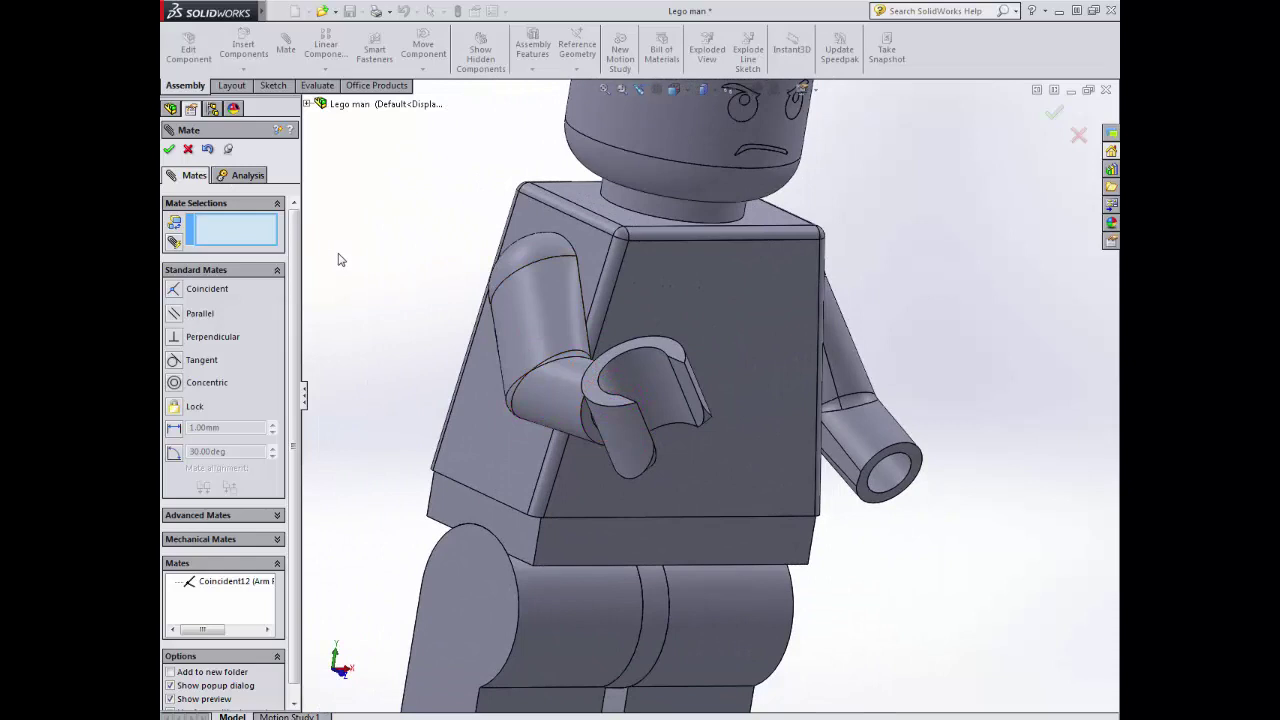
{"action": "left_click", "coordinate": [170, 150]}
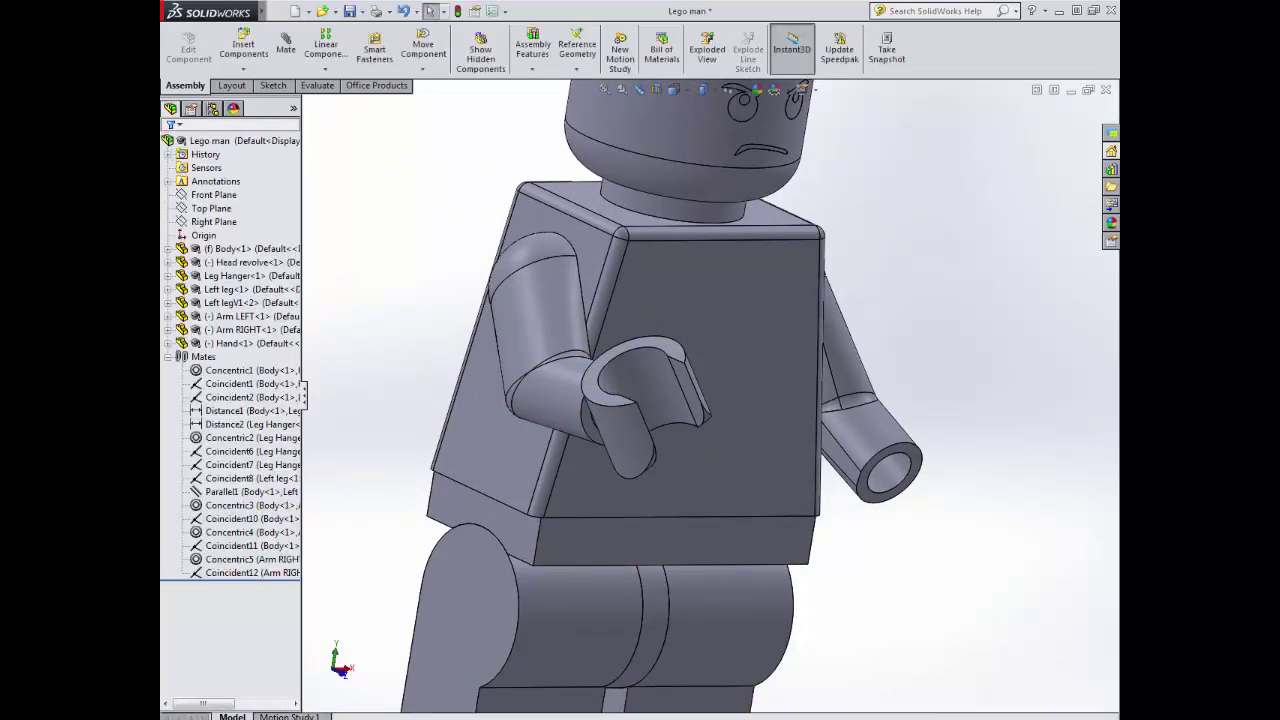
- Make the hand's inner face parallel to the body's top face with Parallel2
{"action": "left_click", "coordinate": [591, 290]}
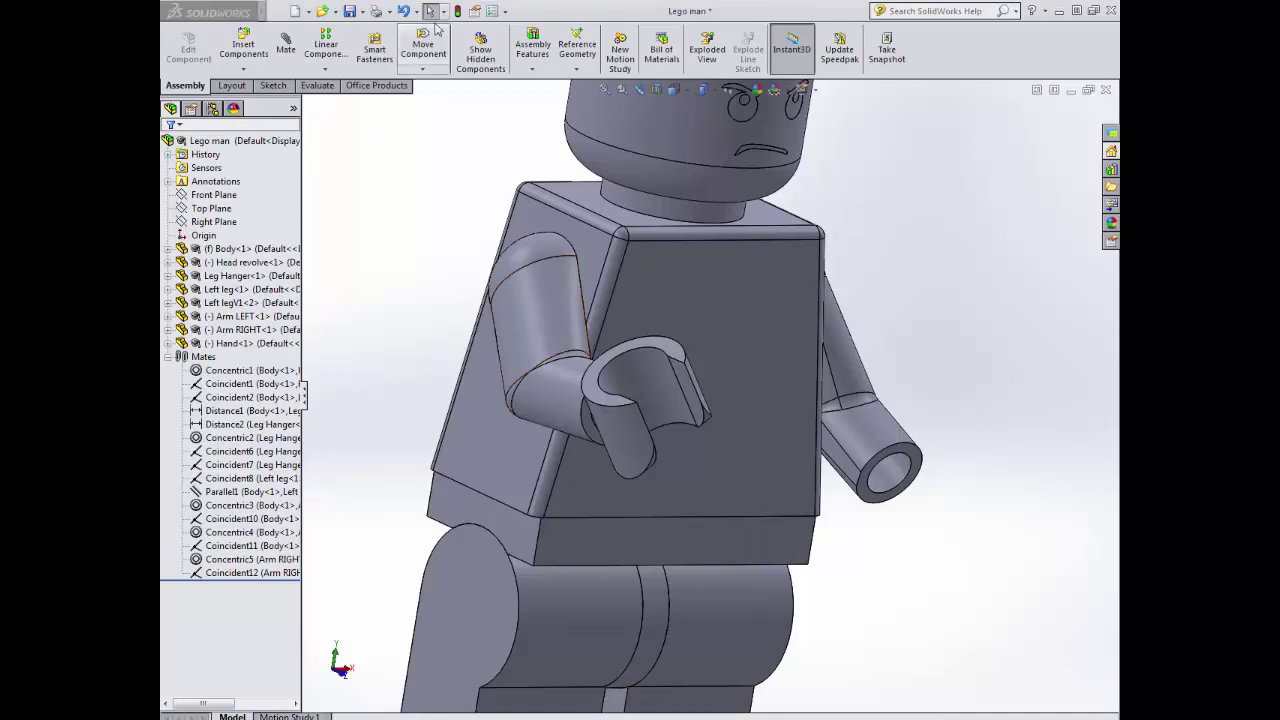
{"action": "left_click", "coordinate": [285, 45]}
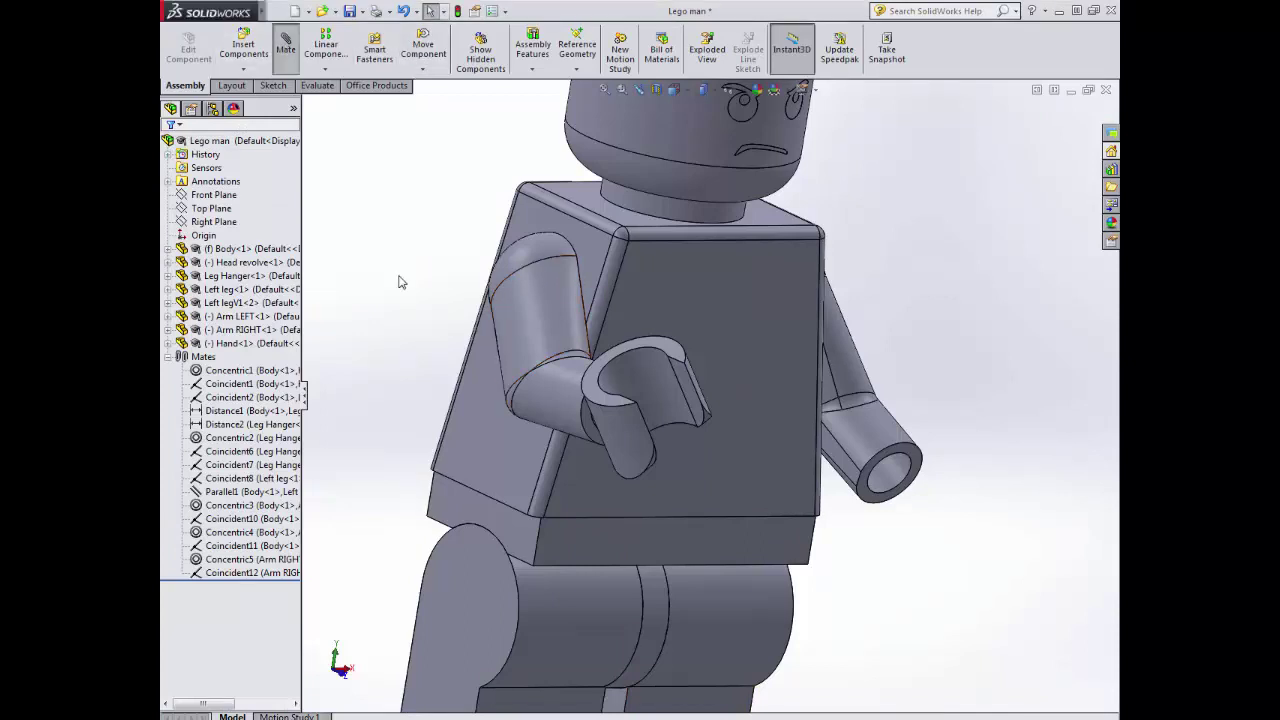
{"action": "left_click", "coordinate": [593, 383]}
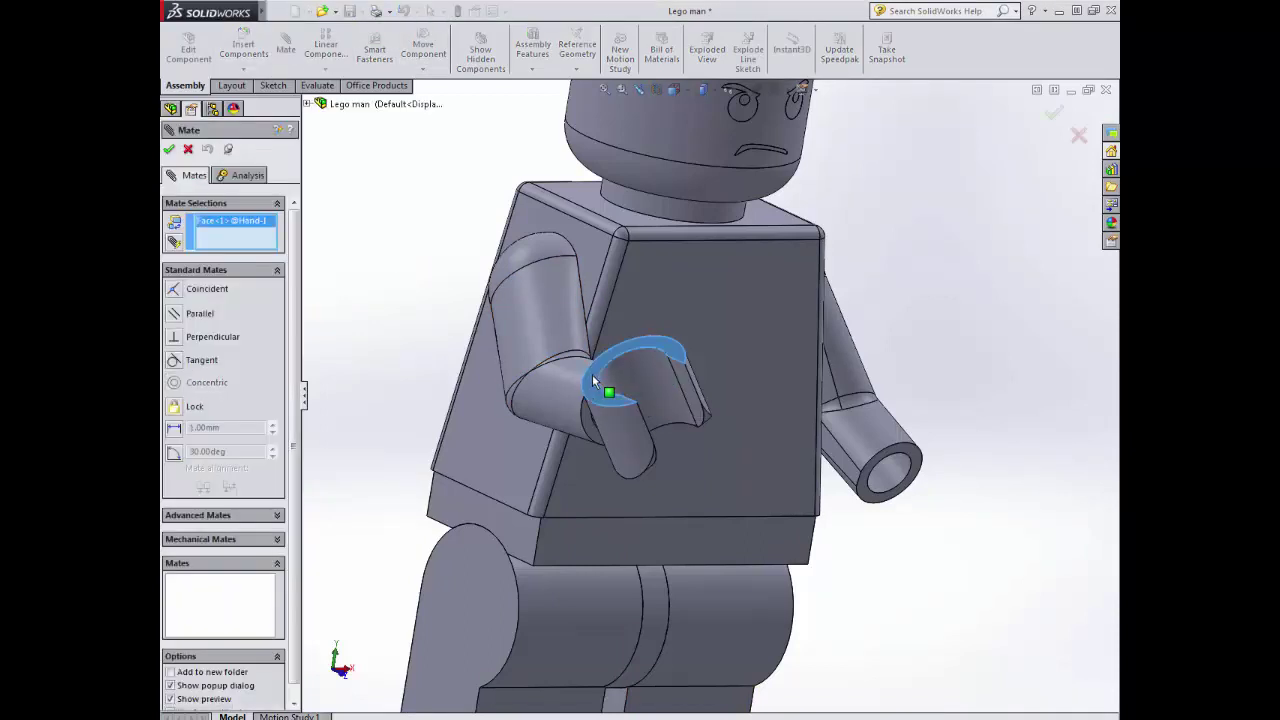
{"action": "left_click", "coordinate": [622, 212]}
{"action": "left_click", "coordinate": [470, 192]}
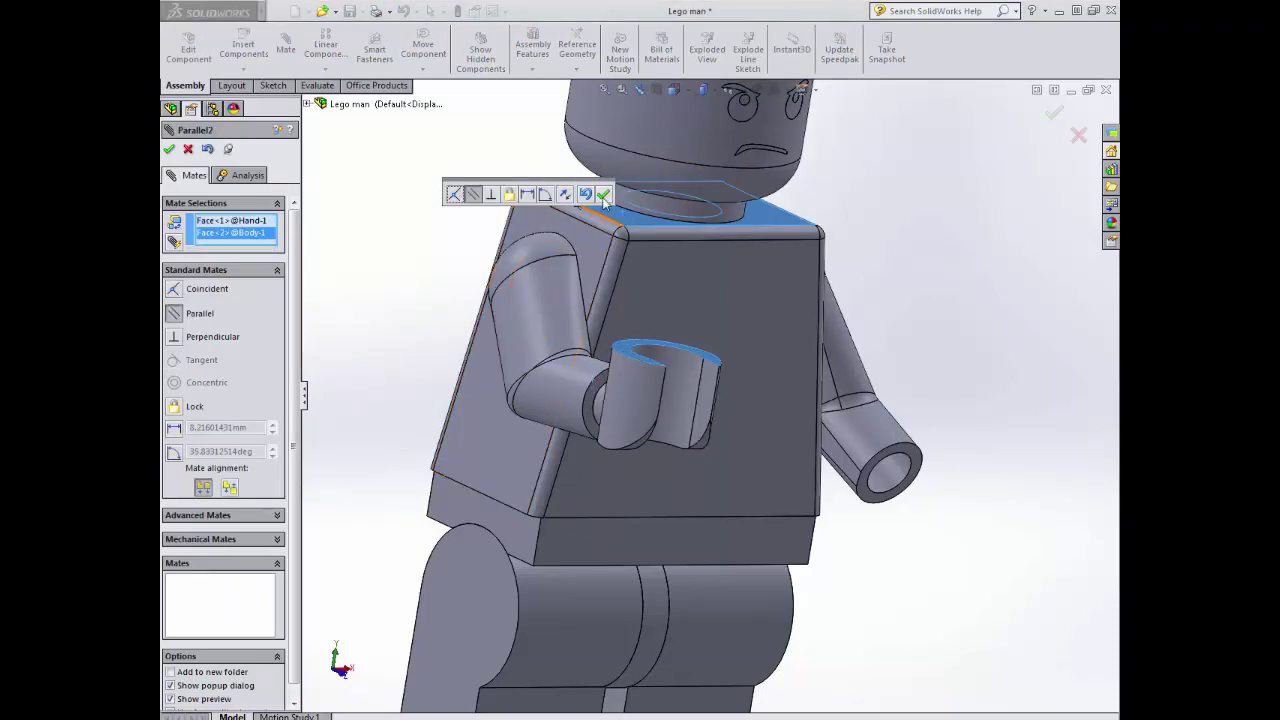
{"action": "left_click", "coordinate": [604, 192]}
{"action": "middle_click_drag", "start_coordinate": [418, 352], "coordinate": [520, 330]}
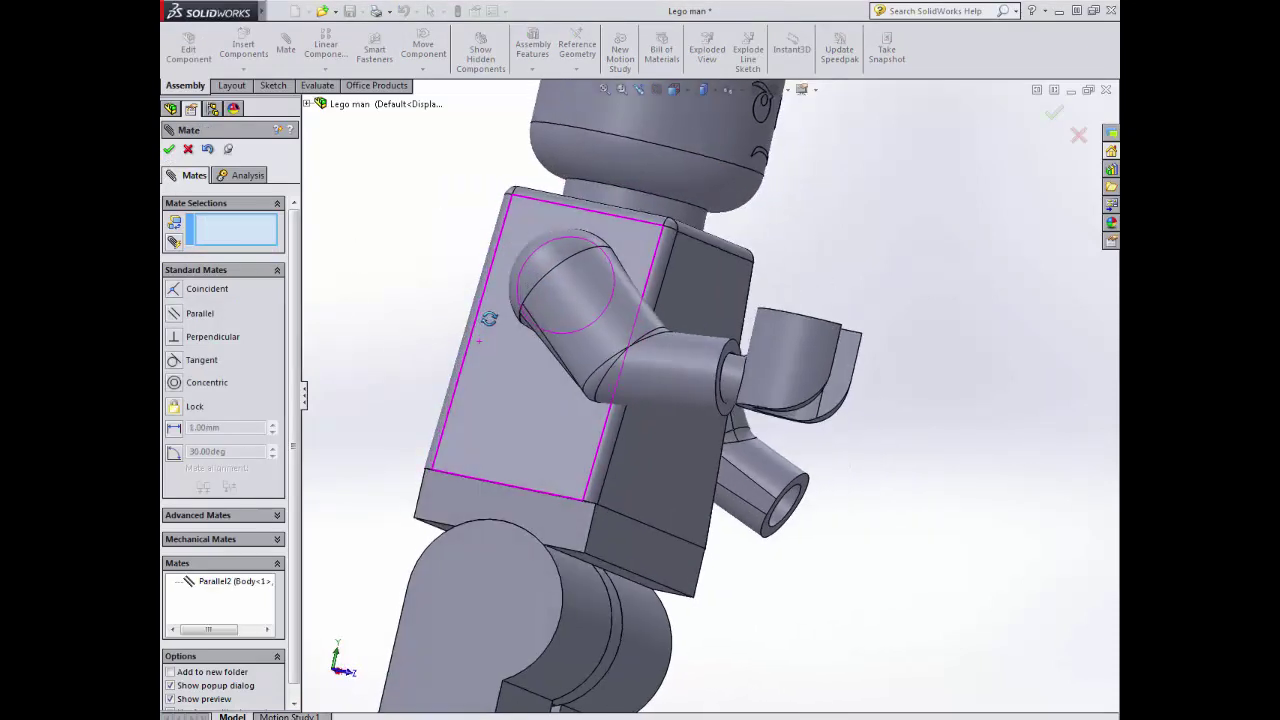
{"action": "left_click", "coordinate": [169, 150]}
- Try dragging the hand to confirm it is now fully defined and fixed
{"action": "left_click", "coordinate": [423, 48]}
{"action": "mouse_move", "coordinate": [599, 417]}
{"action": "left_mouse_down"}
{"action": "mouse_move", "coordinate": [580, 429]}
{"action": "mouse_move", "coordinate": [594, 411]}
{"action": "left_mouse_up"}
{"action": "left_click_drag", "start_coordinate": [672, 347], "coordinate": [787, 341]}
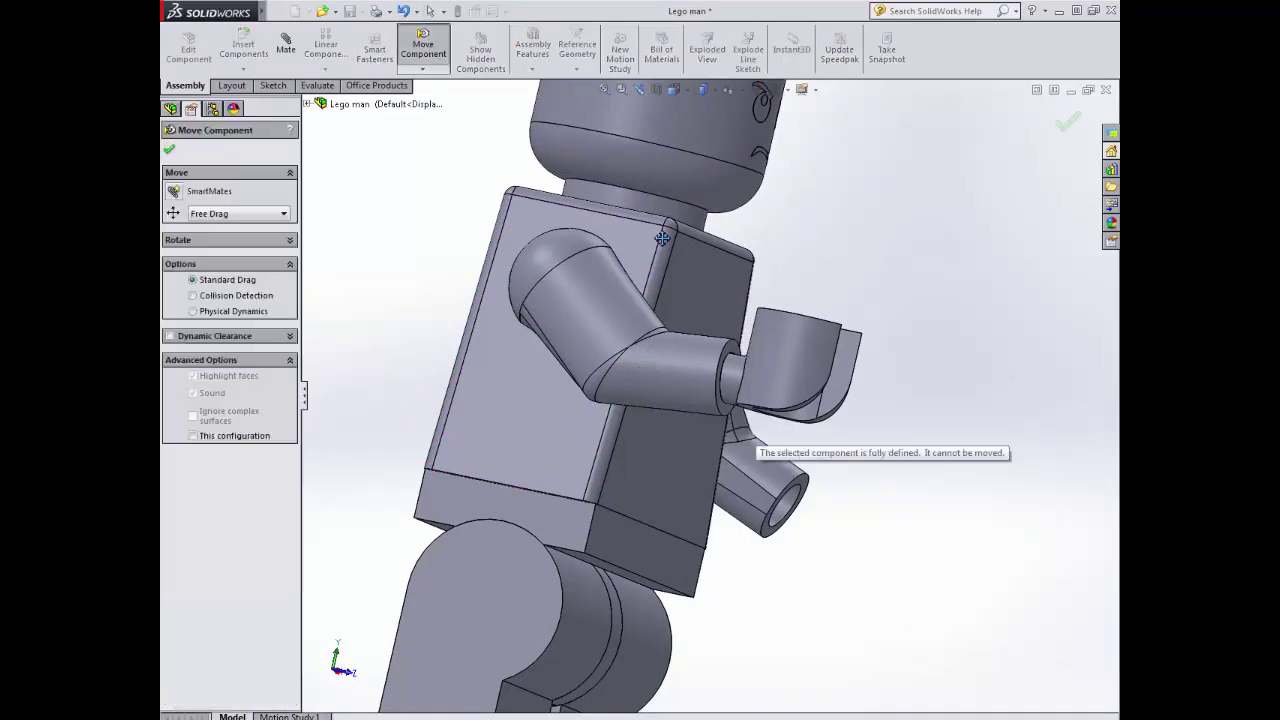
{"action": "key", "text": "Escape"}
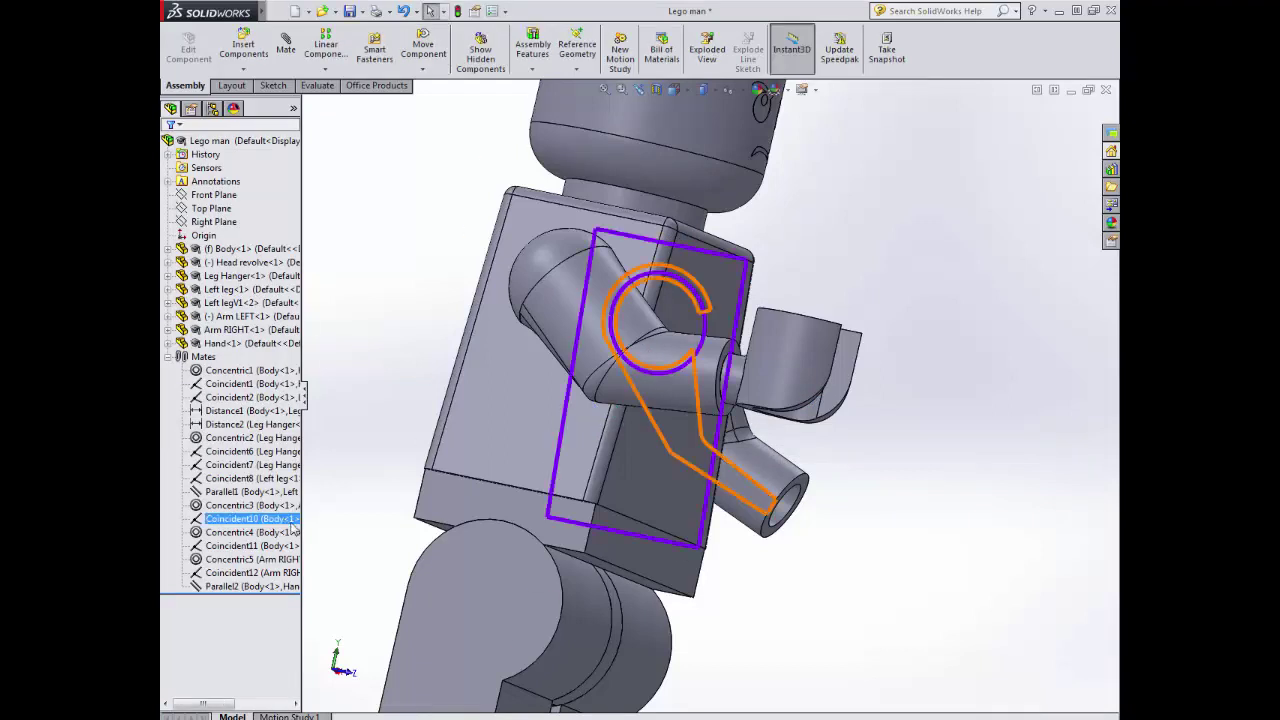
- Delete the Parallel2 mate from the mate list
{"action": "left_click", "coordinate": [223, 587]}
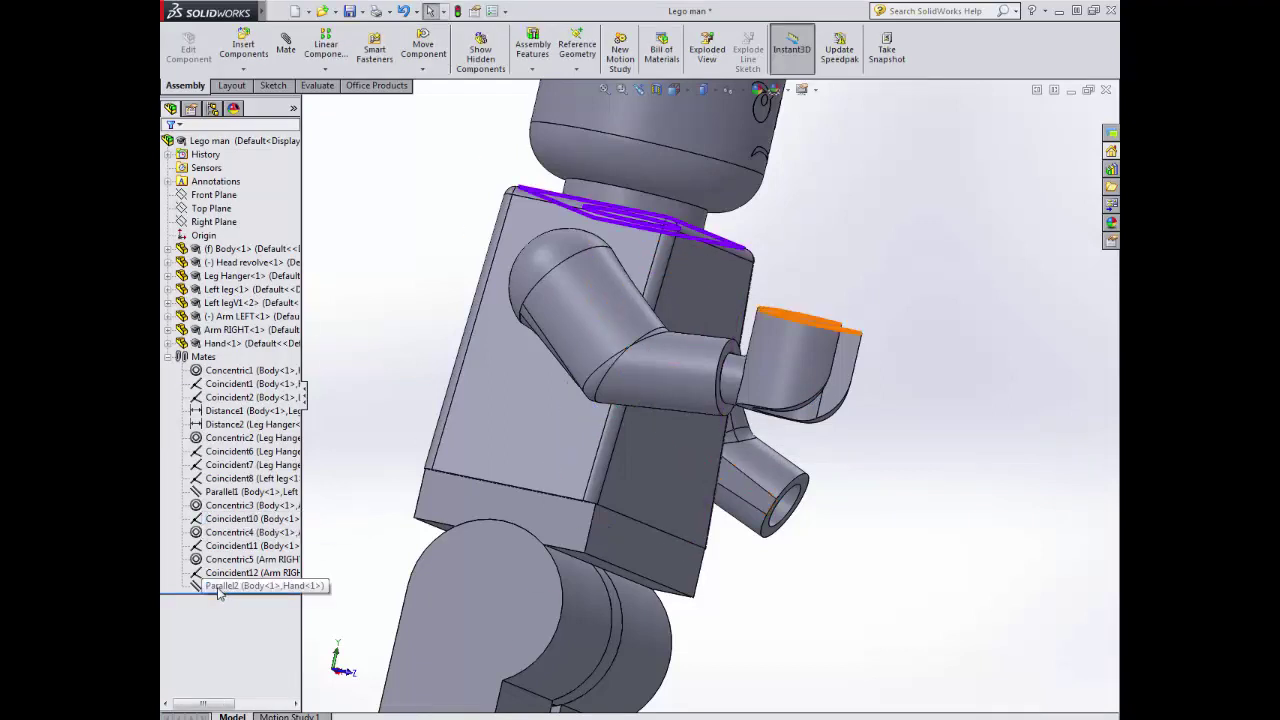
{"action": "right_click", "coordinate": [219, 593]}
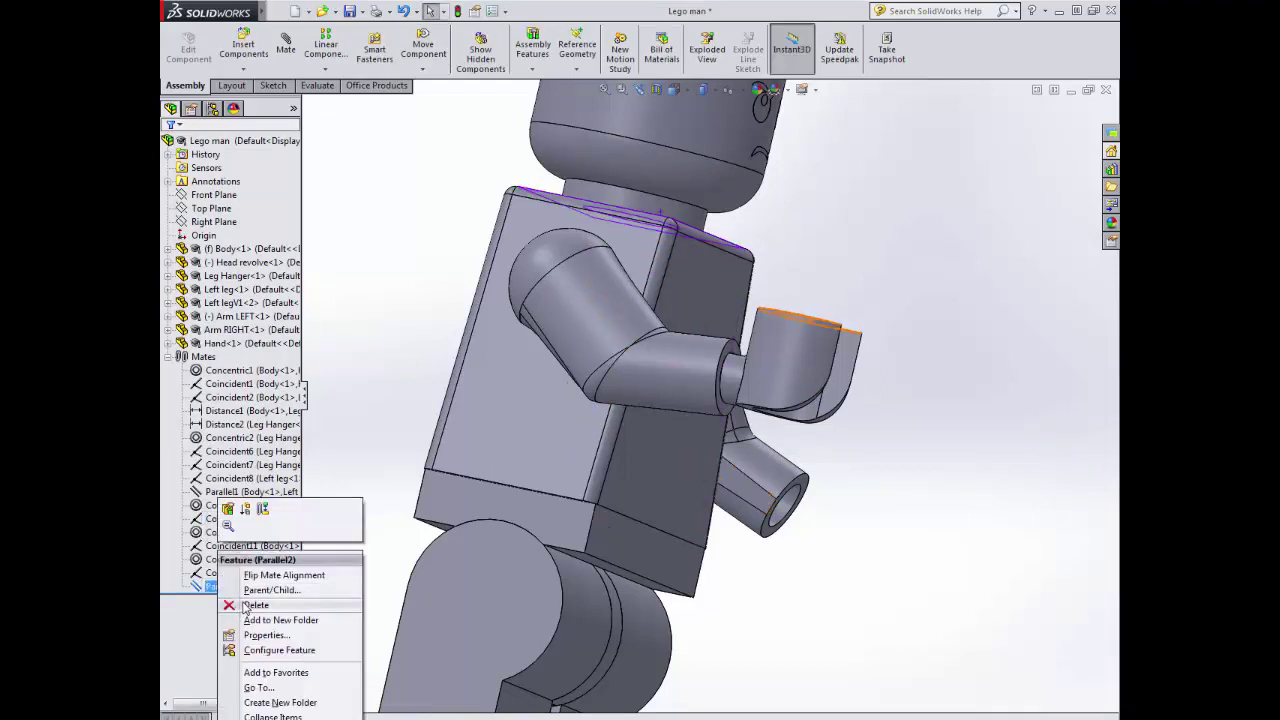
{"action": "left_click", "coordinate": [246, 605]}
{"action": "left_click", "coordinate": [1015, 277]}
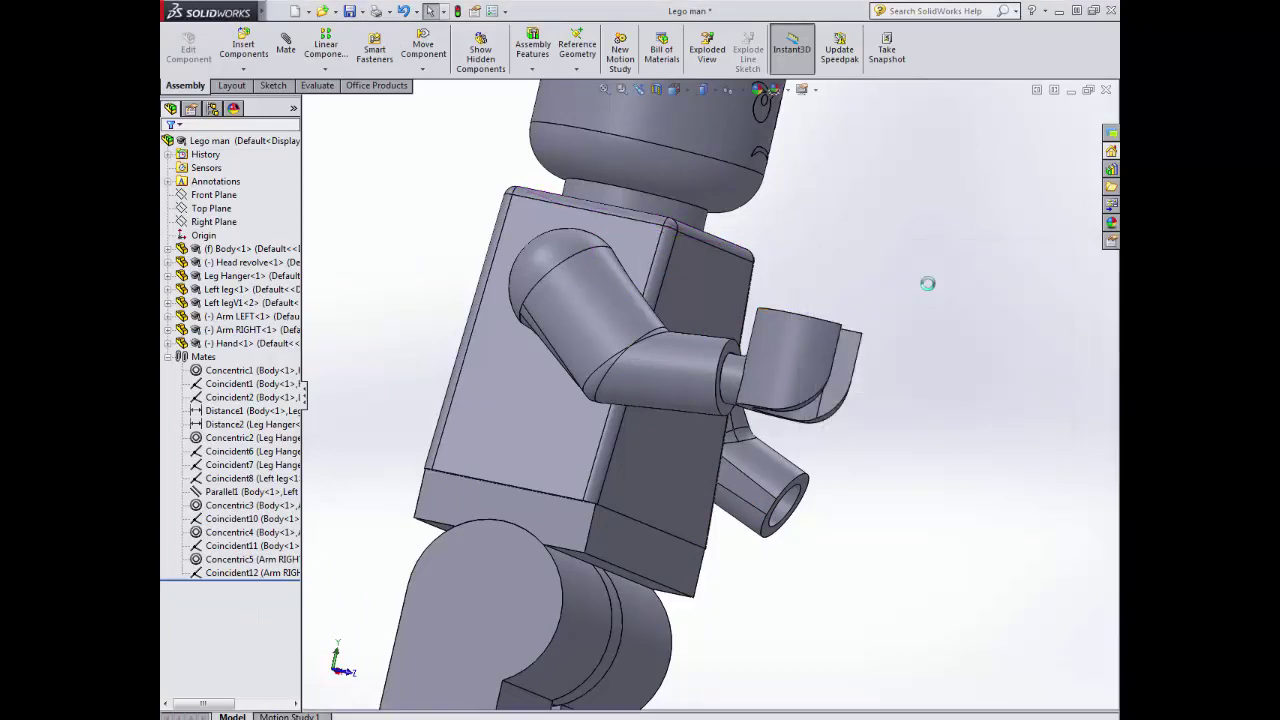
{"action": "middle_click_drag", "start_coordinate": [929, 280], "coordinate": [775, 347]}
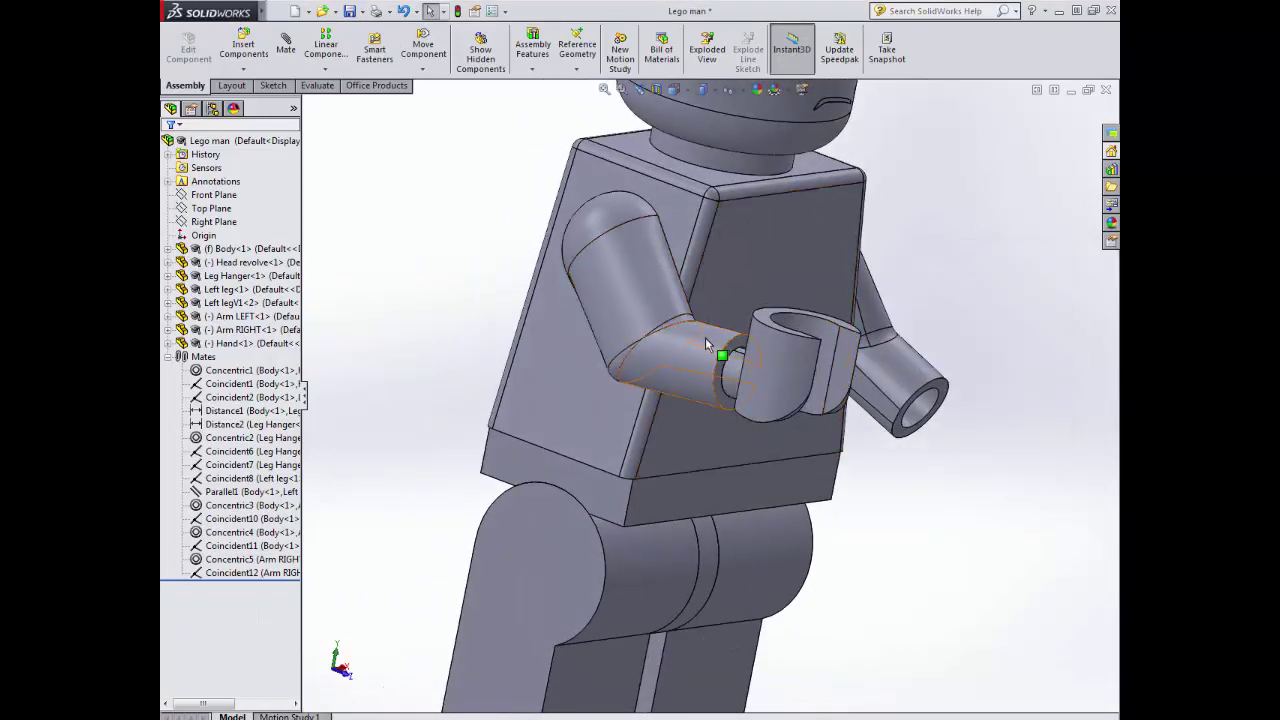
- Rotate the hand about the wrist to a new orientation
{"action": "left_click", "coordinate": [423, 48]}
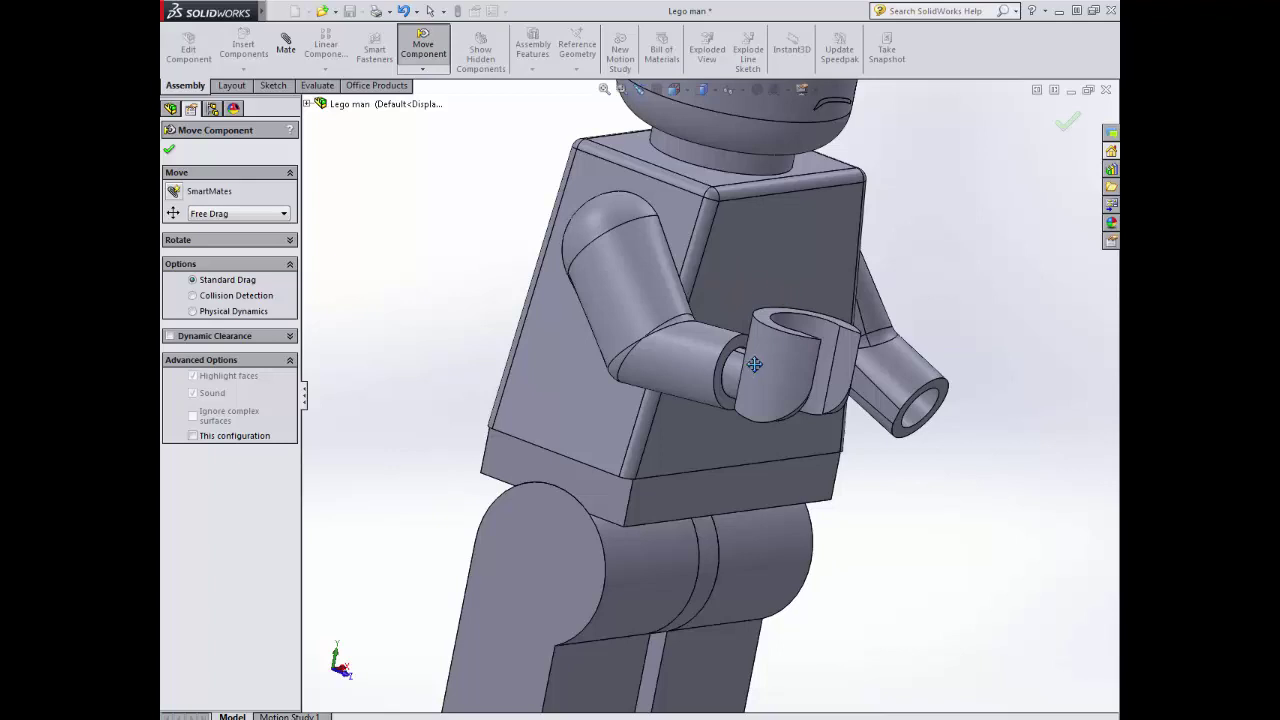
{"action": "left_click_drag", "start_coordinate": [762, 357], "coordinate": [780, 325]}
{"action": "key", "text": "Escape"}
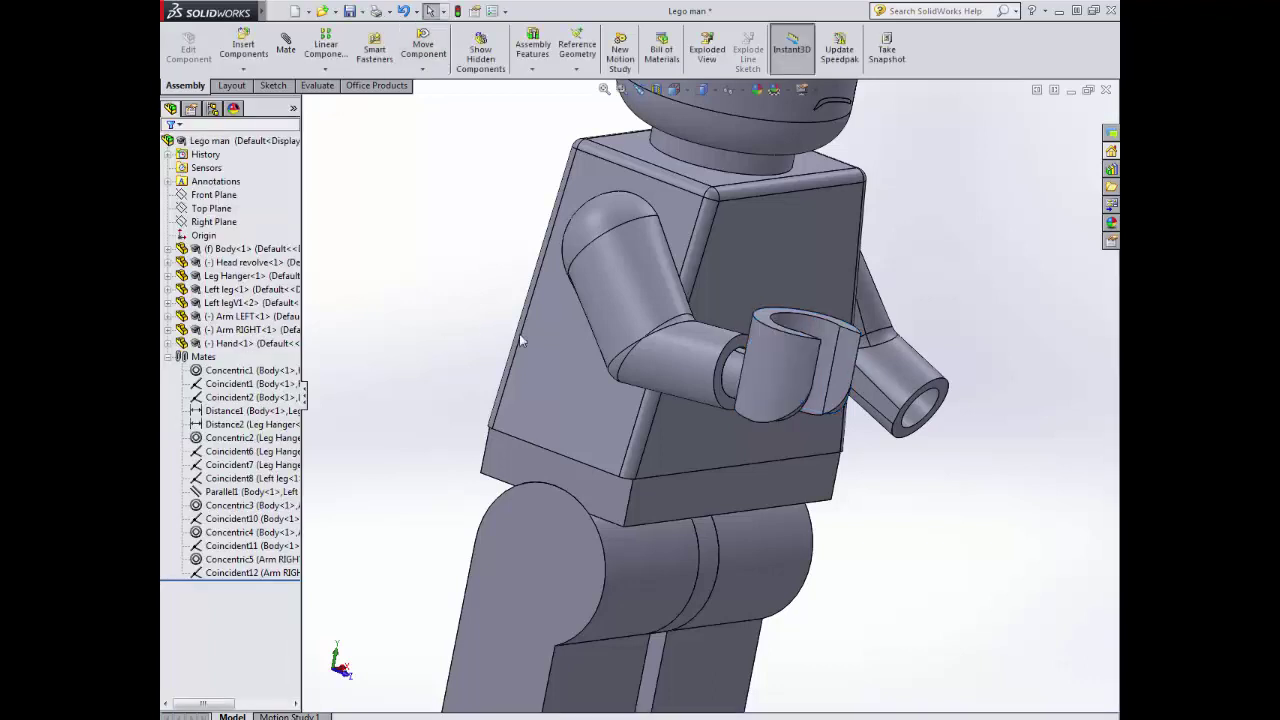
- Swing the right arm down so its hand points forward in front of the torso
{"action": "left_click", "coordinate": [423, 48]}
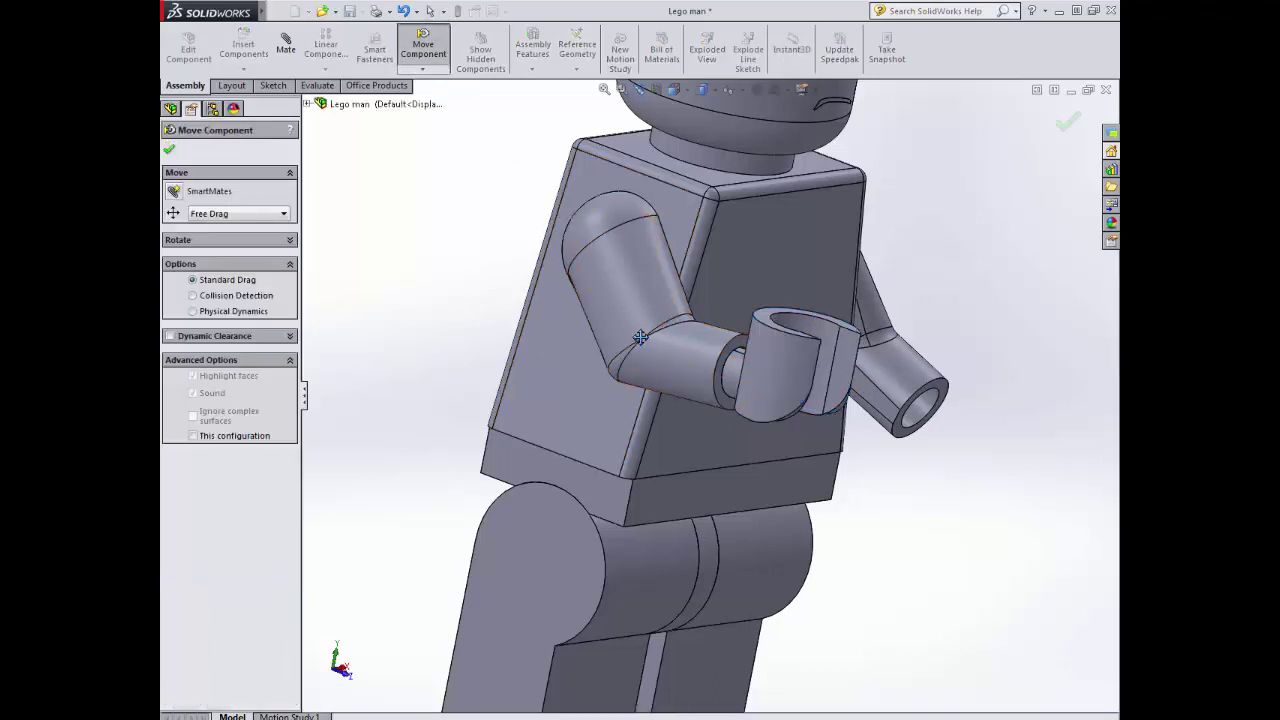
{"action": "left_click_drag", "start_coordinate": [655, 350], "coordinate": [434, 297]}
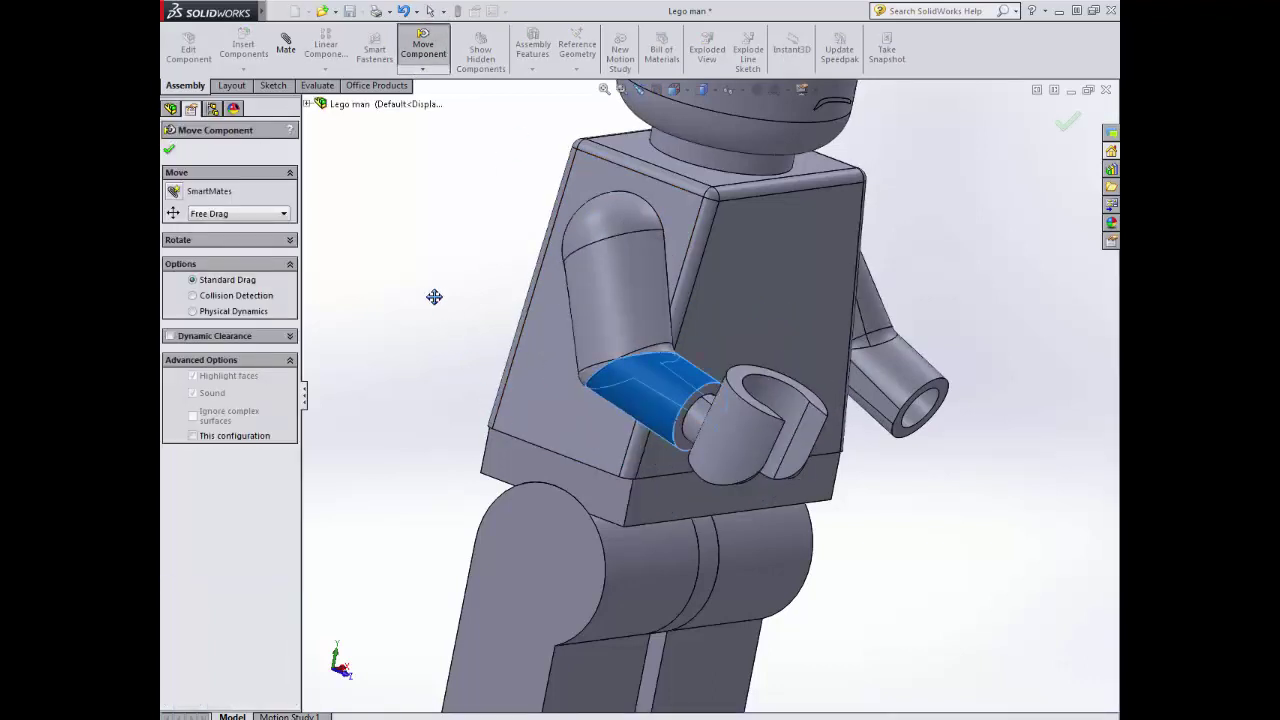
{"action": "left_click", "coordinate": [169, 150]}
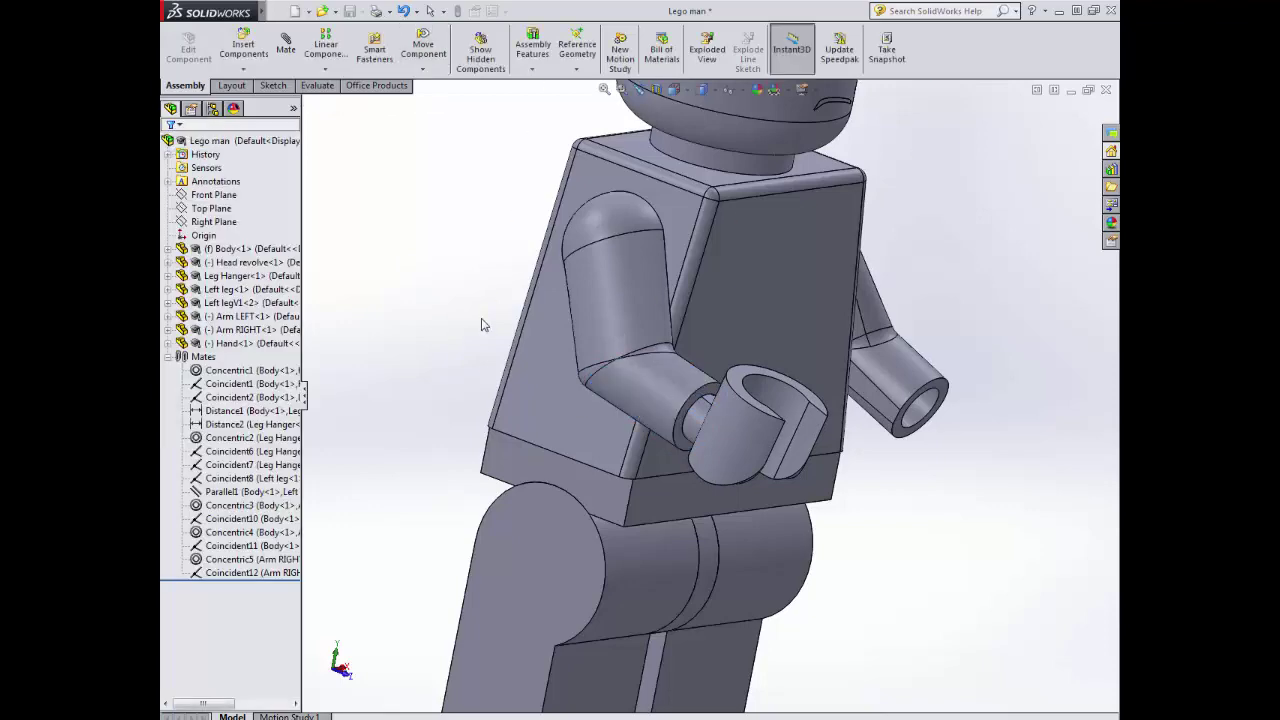
- Insert a second Hand part into the assembly
{"action": "left_click", "coordinate": [232, 45]}
{"action": "left_click", "coordinate": [224, 412]}
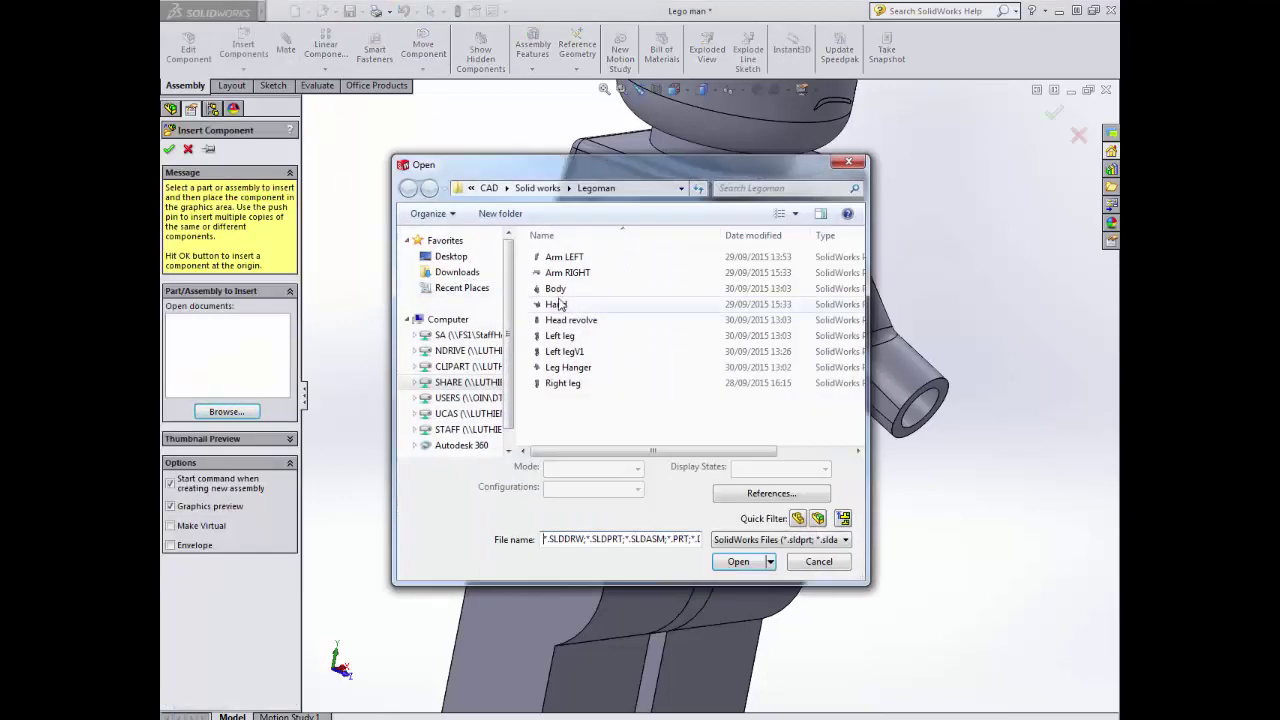
{"action": "left_click", "coordinate": [556, 305]}
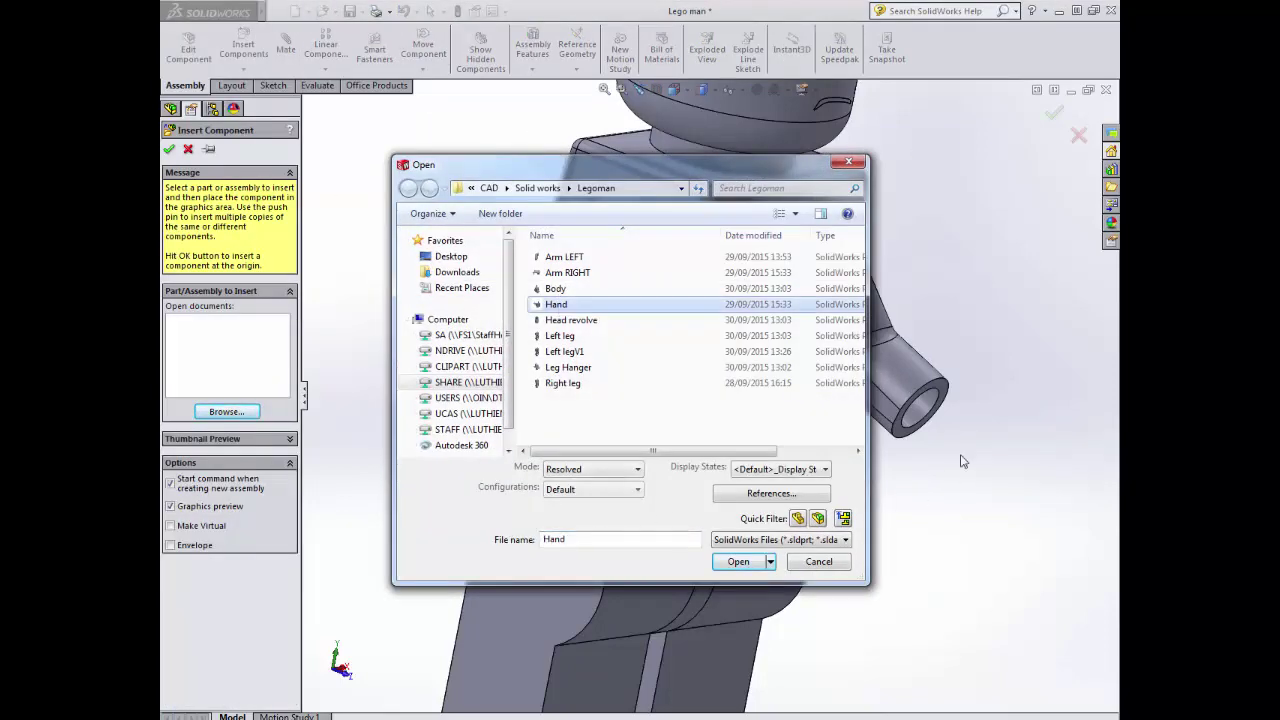
{"action": "left_click", "coordinate": [737, 561]}
{"action": "left_click", "coordinate": [940, 560]}
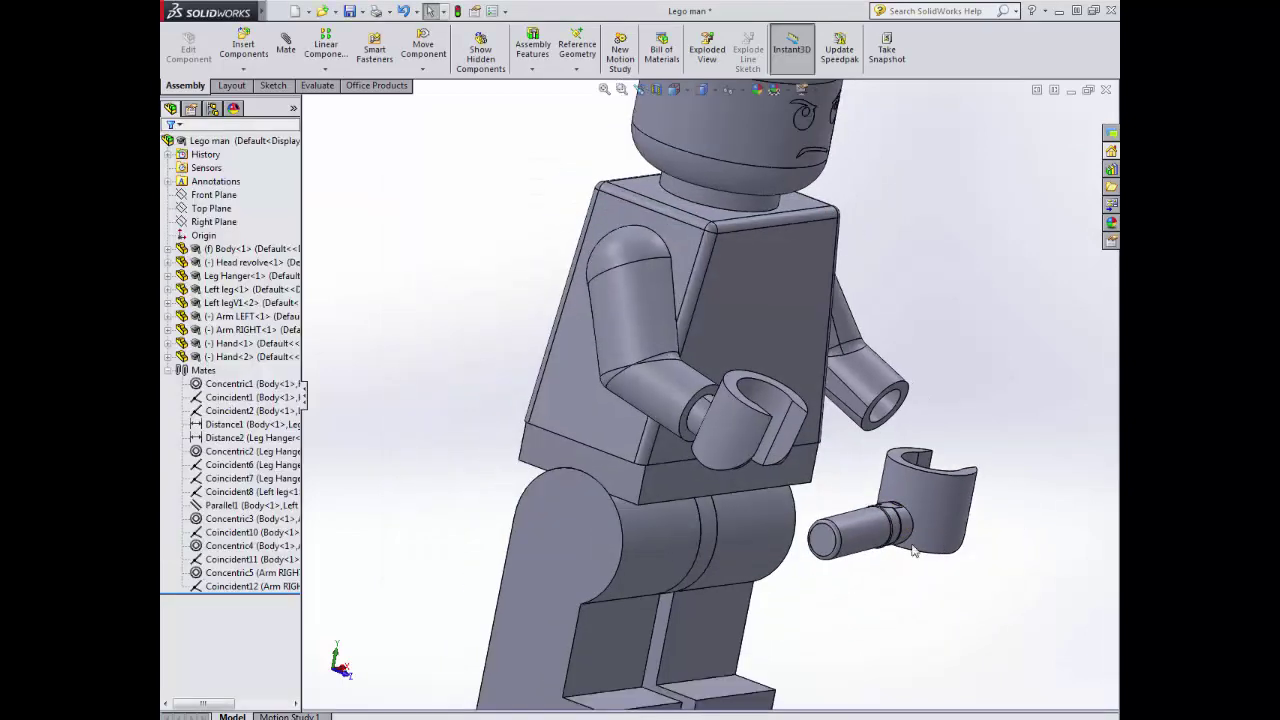
{"action": "middle_click_drag", "start_coordinate": [940, 560], "coordinate": [712, 418]}
- Mate the new hand's peg concentric to the left arm's hole as Concentric6
{"action": "left_click", "coordinate": [285, 45]}
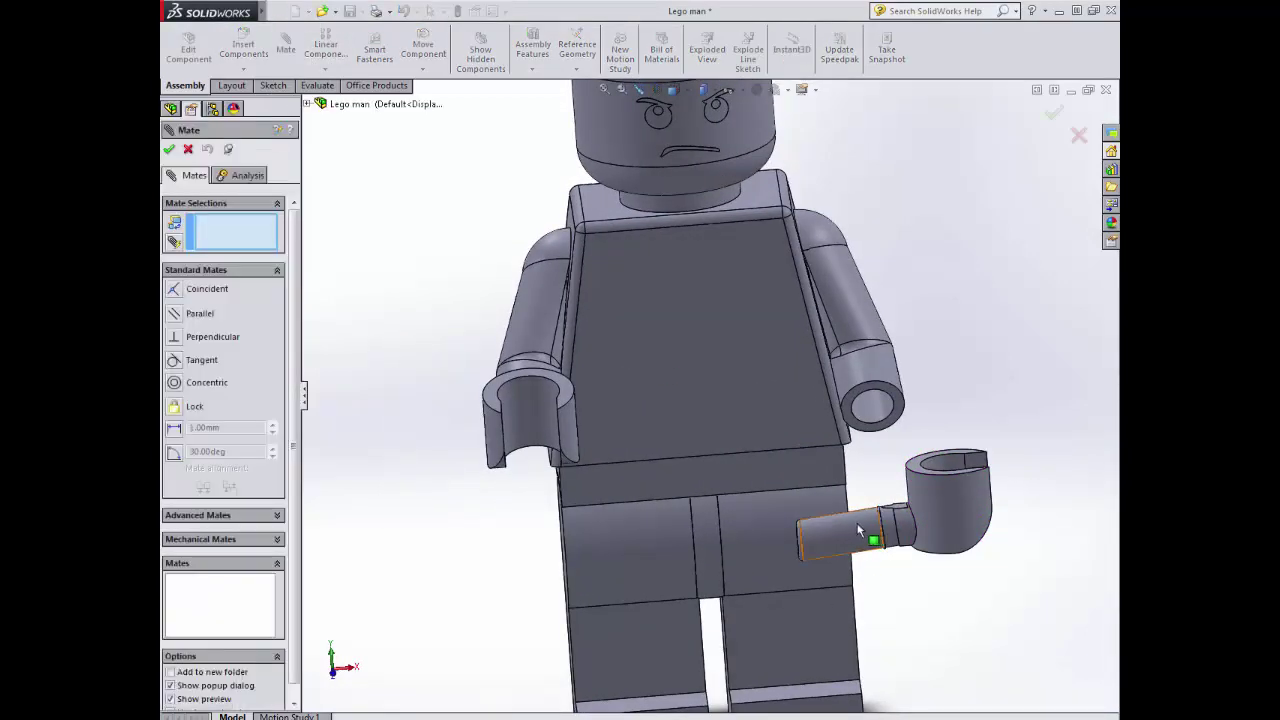
{"action": "left_click", "coordinate": [852, 530]}
{"action": "left_click", "coordinate": [875, 430]}
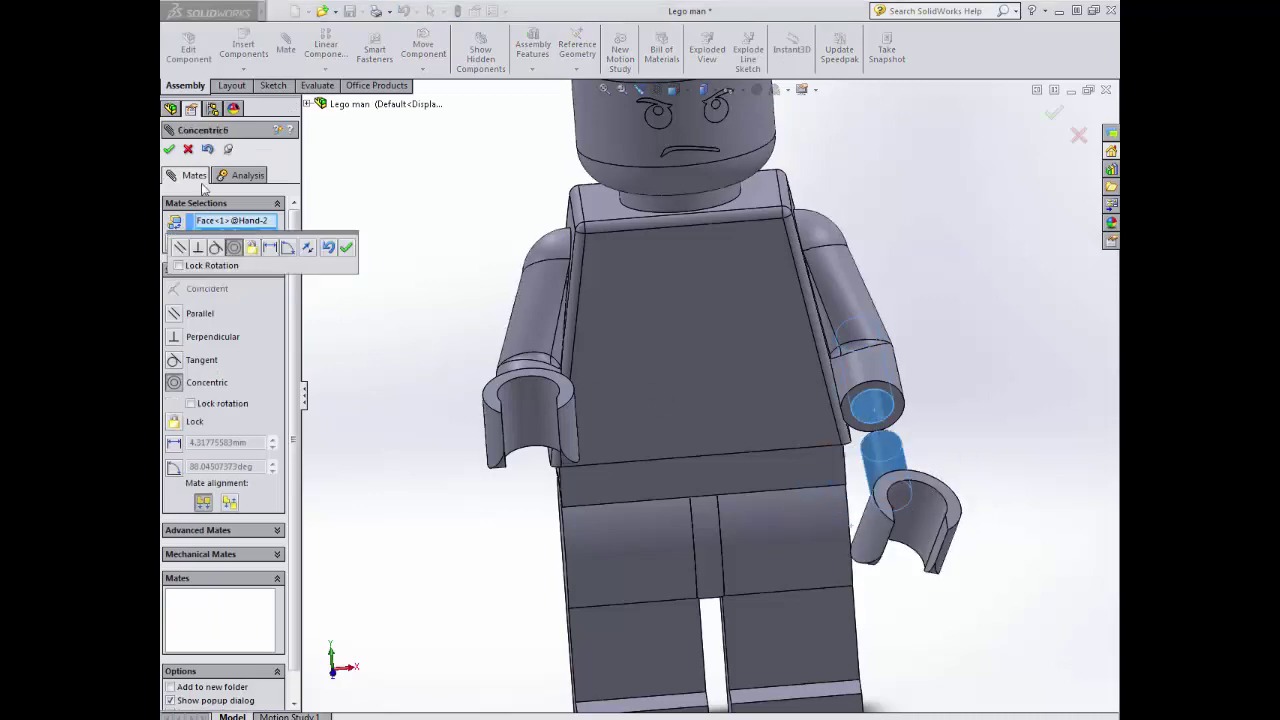
{"action": "left_click", "coordinate": [170, 150]}
- Seat the hand's cylinder edge on the left arm socket with Coincident14
{"action": "middle_click_drag", "start_coordinate": [943, 449], "coordinate": [877, 507]}
{"action": "scroll", "coordinate": [880, 505], "scroll_direction": "down", "scroll_amount": 10}
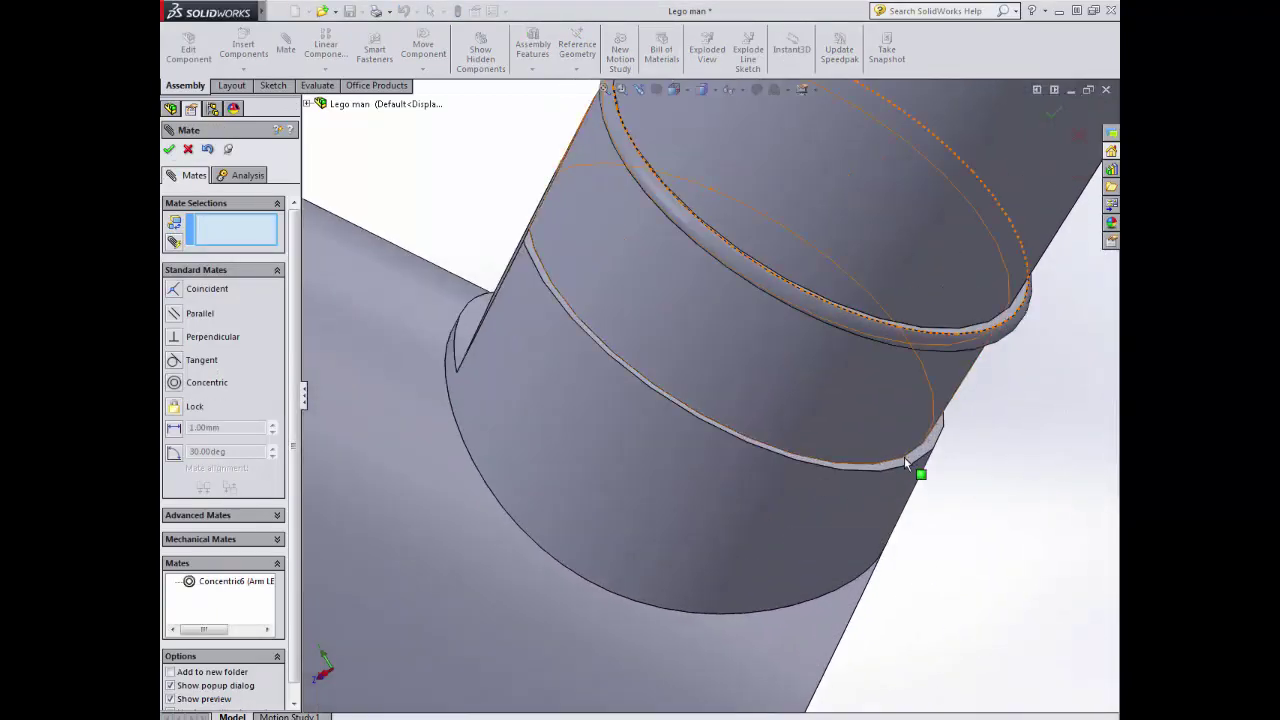
{"action": "left_click", "coordinate": [903, 466]}
{"action": "scroll", "coordinate": [800, 540], "scroll_direction": "up", "scroll_amount": 8}
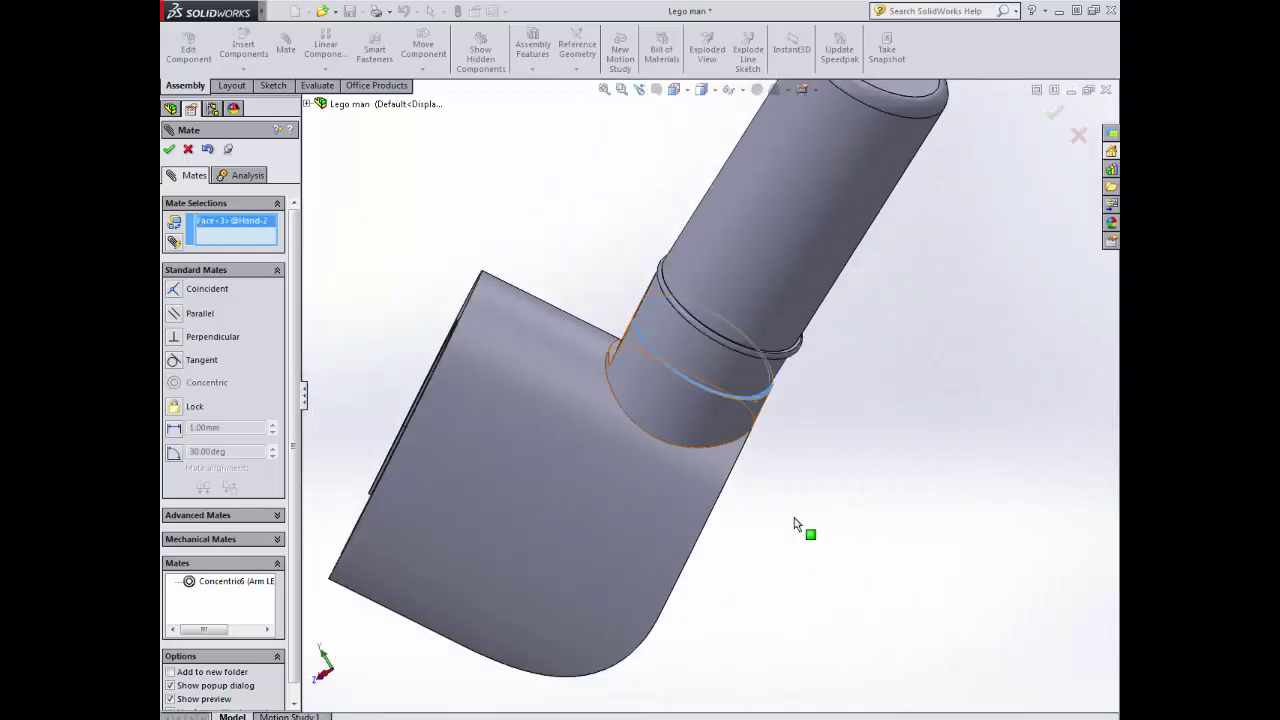
{"action": "middle_click_drag", "start_coordinate": [831, 521], "coordinate": [782, 478]}
{"action": "scroll", "coordinate": [857, 357], "scroll_direction": "up", "scroll_amount": 6}
{"action": "scroll", "coordinate": [855, 212], "scroll_direction": "down", "scroll_amount": 5}
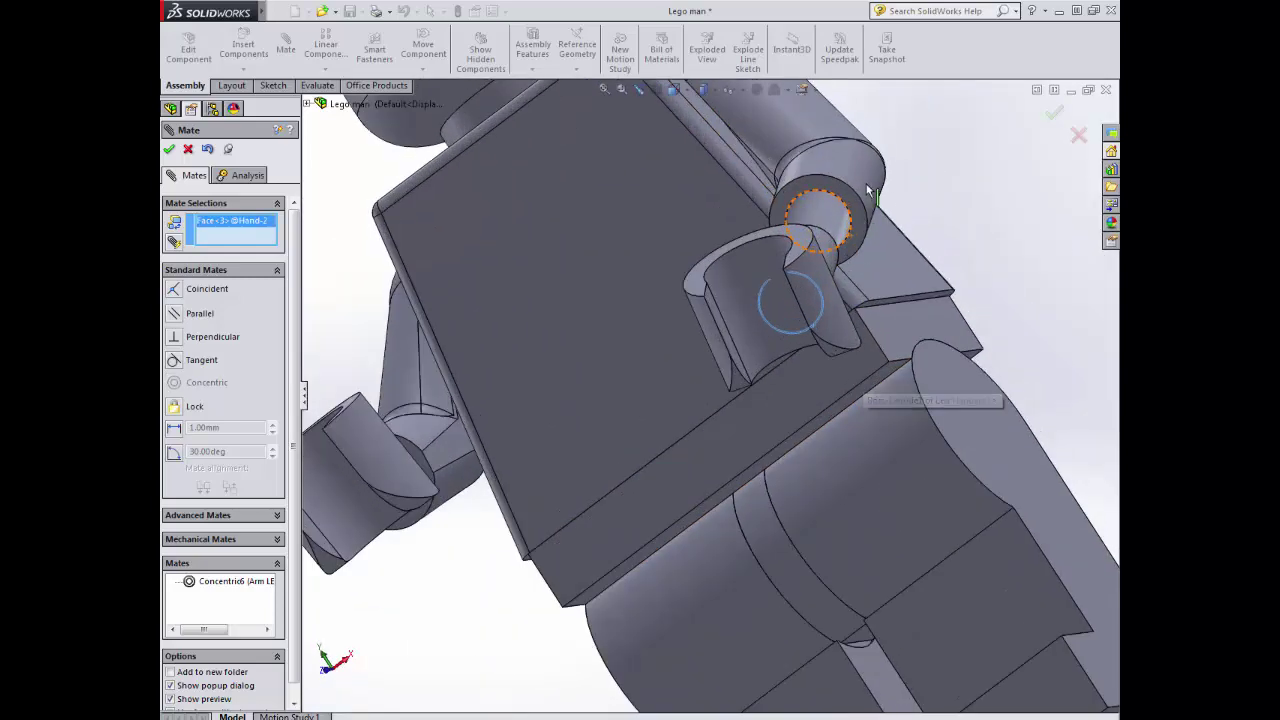
{"action": "left_click", "coordinate": [855, 212]}
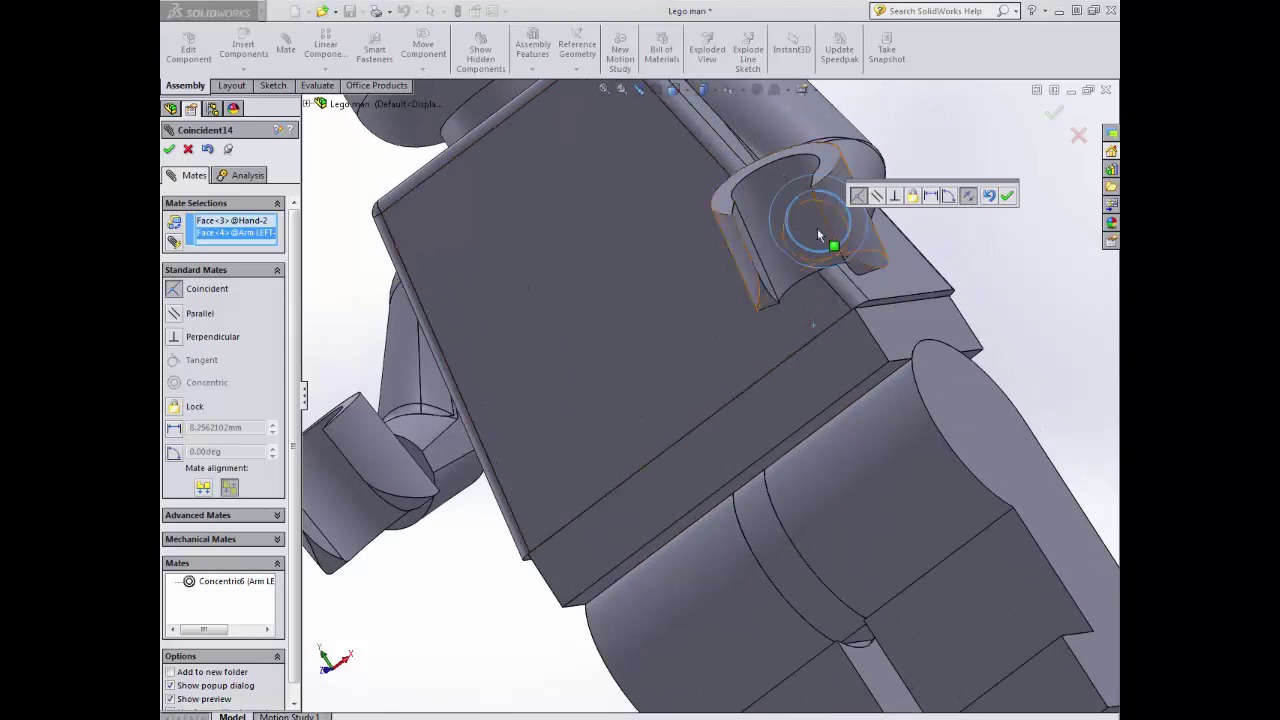
{"action": "left_click", "coordinate": [1007, 197]}
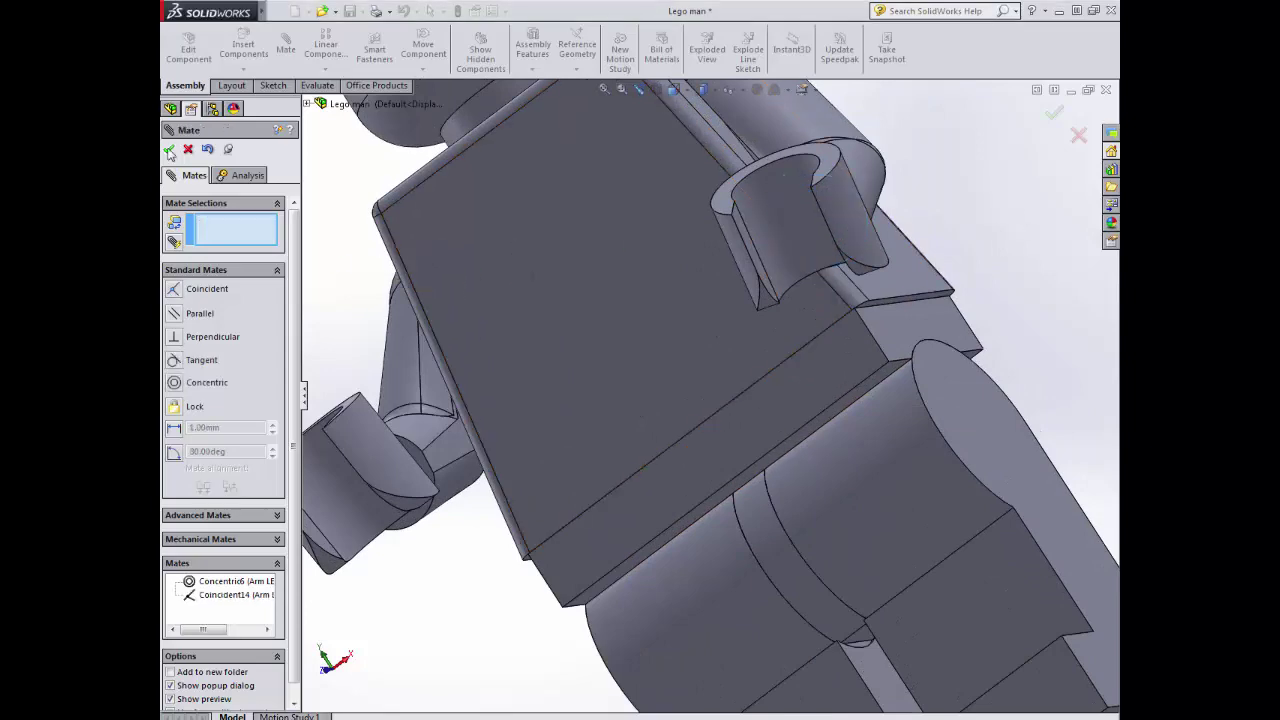
{"action": "left_click", "coordinate": [169, 149]}
- Align the two hands' ring faces with coincident mate Coincident15
{"action": "left_click", "coordinate": [286, 49]}
{"action": "middle_click_drag", "start_coordinate": [560, 380], "coordinate": [443, 393]}
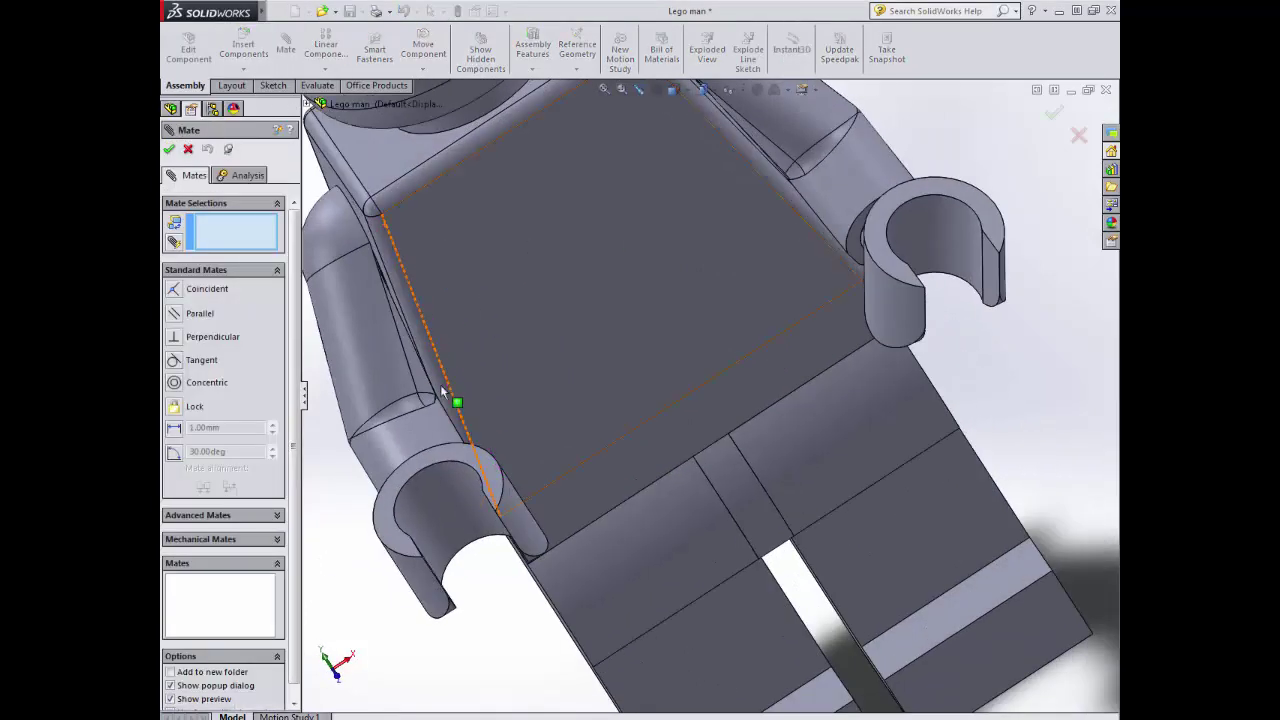
{"action": "left_click", "coordinate": [460, 455]}
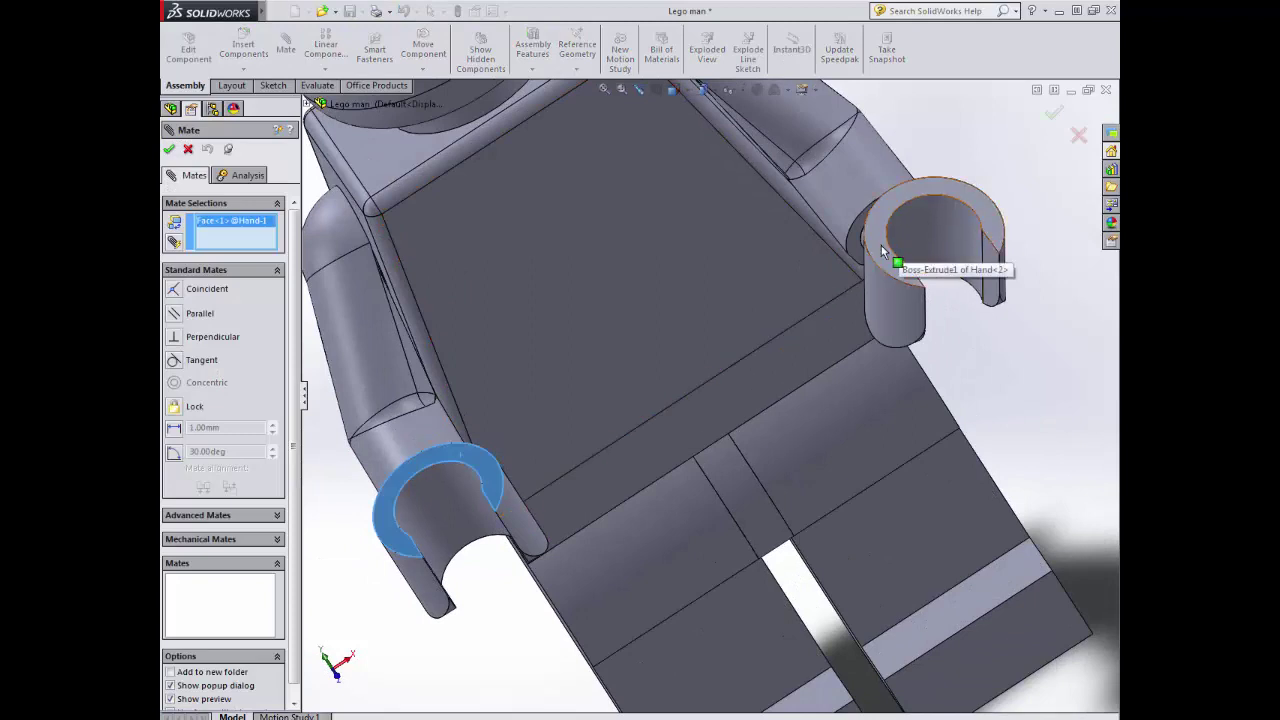
{"action": "left_click", "coordinate": [881, 245]}
{"action": "middle_click_drag", "start_coordinate": [713, 395], "coordinate": [977, 302]}
{"action": "left_click", "coordinate": [1052, 232]}
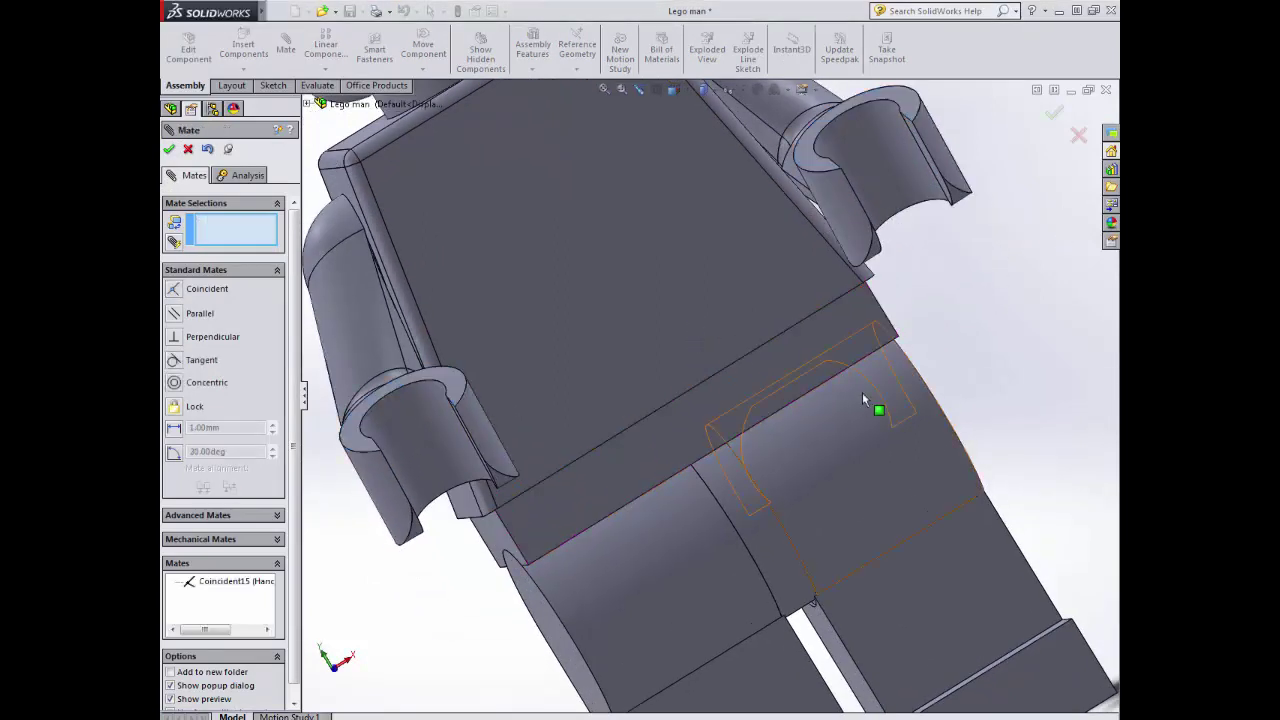
{"action": "key", "text": "f"}
{"action": "middle_click_drag", "start_coordinate": [657, 391], "coordinate": [667, 313]}
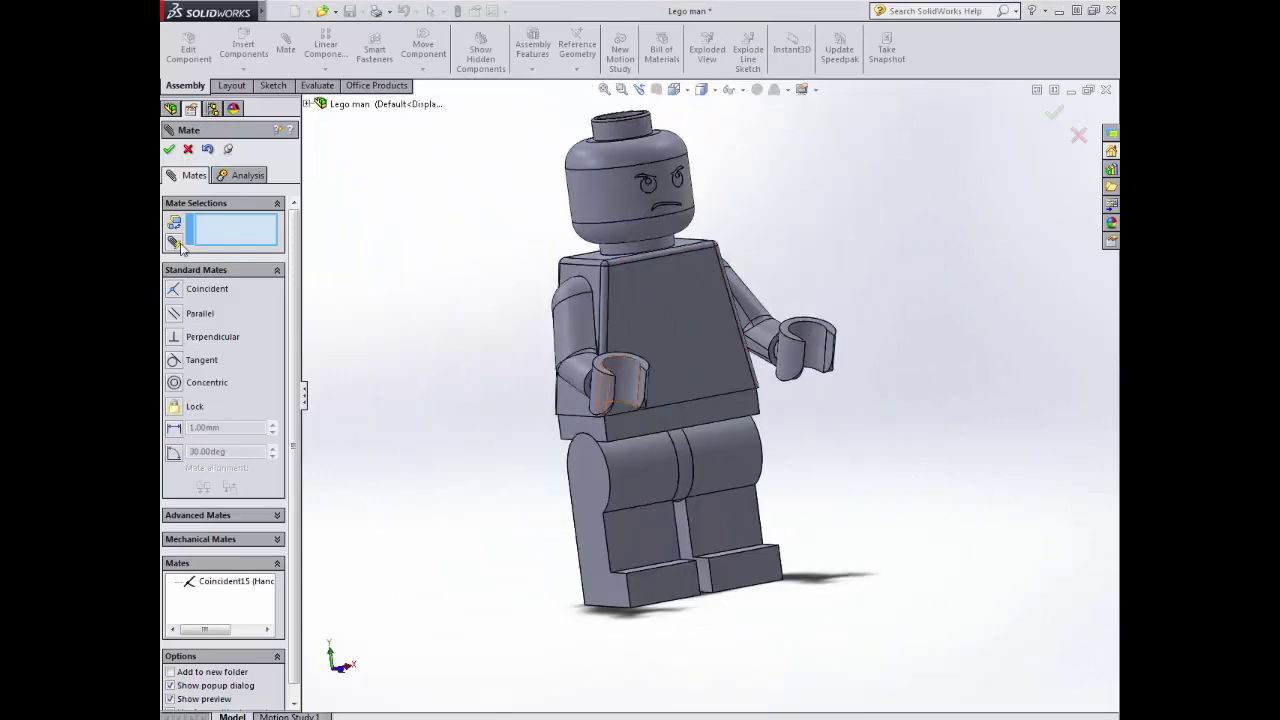
{"action": "left_click", "coordinate": [169, 150]}
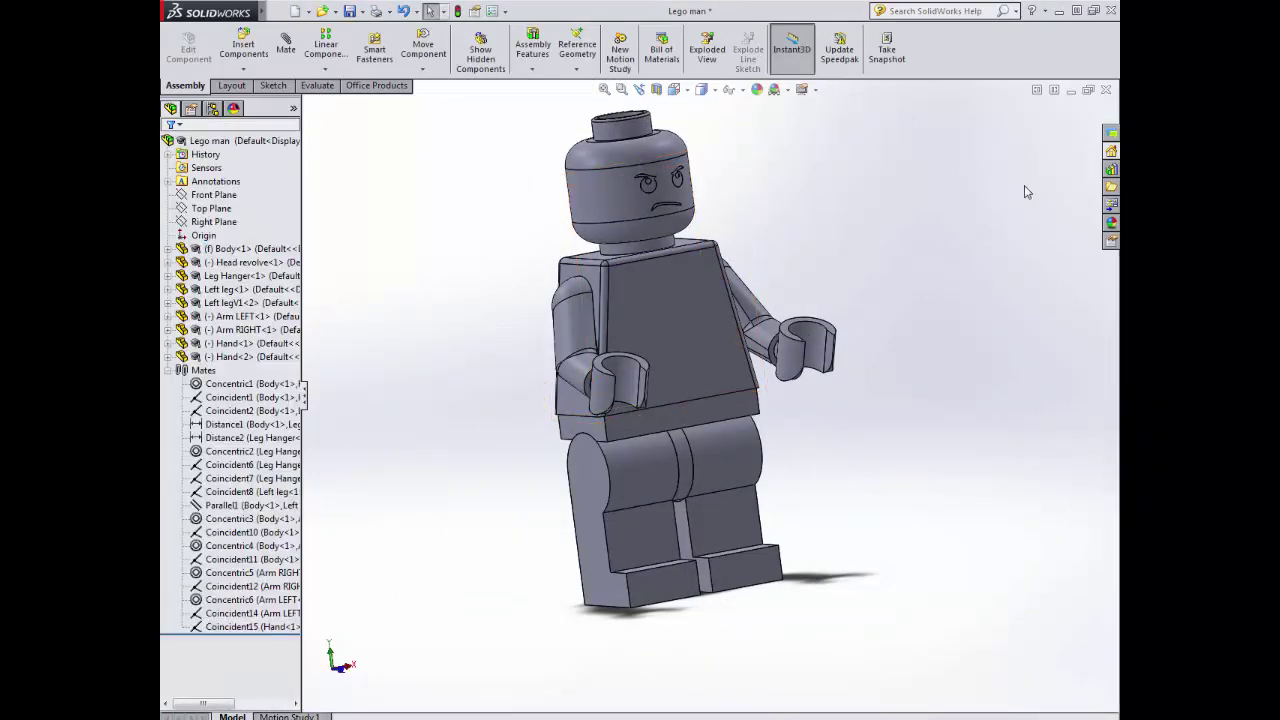
- Switch from the assembly to the Lego man drawing and edit its sheet format
{"action": "left_click", "coordinate": [1071, 92]}
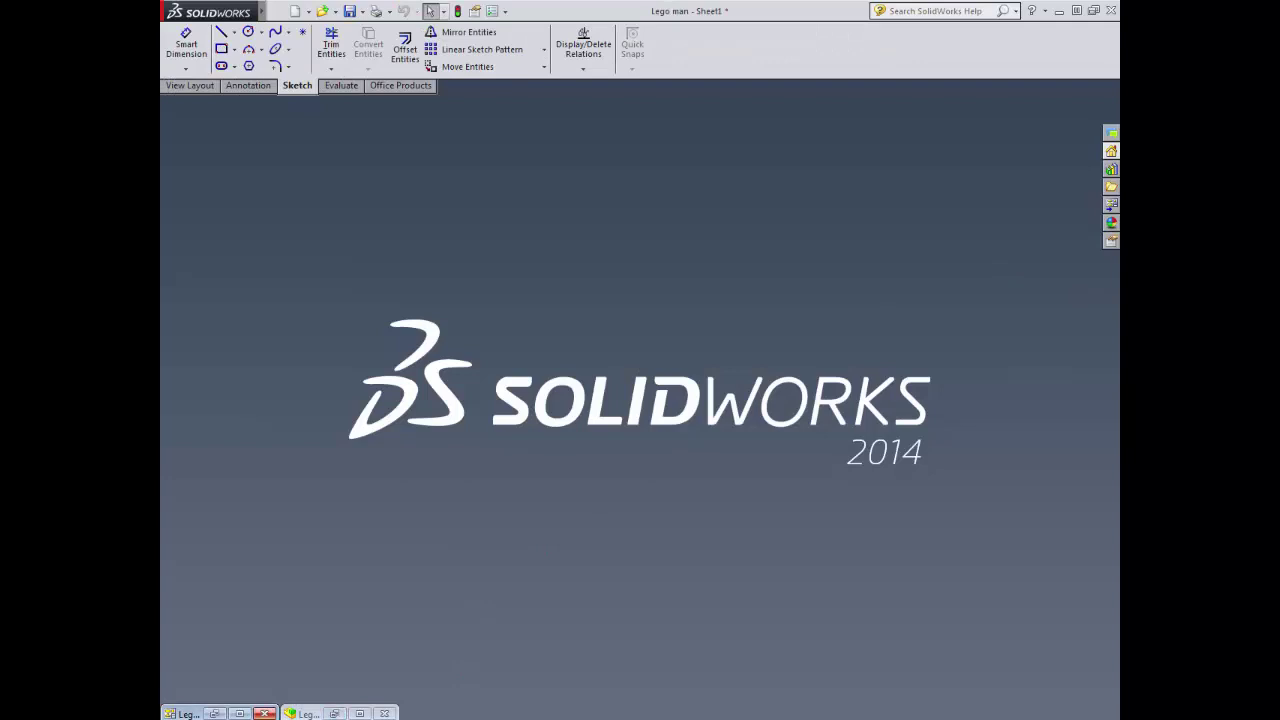
{"action": "left_click", "coordinate": [239, 713]}
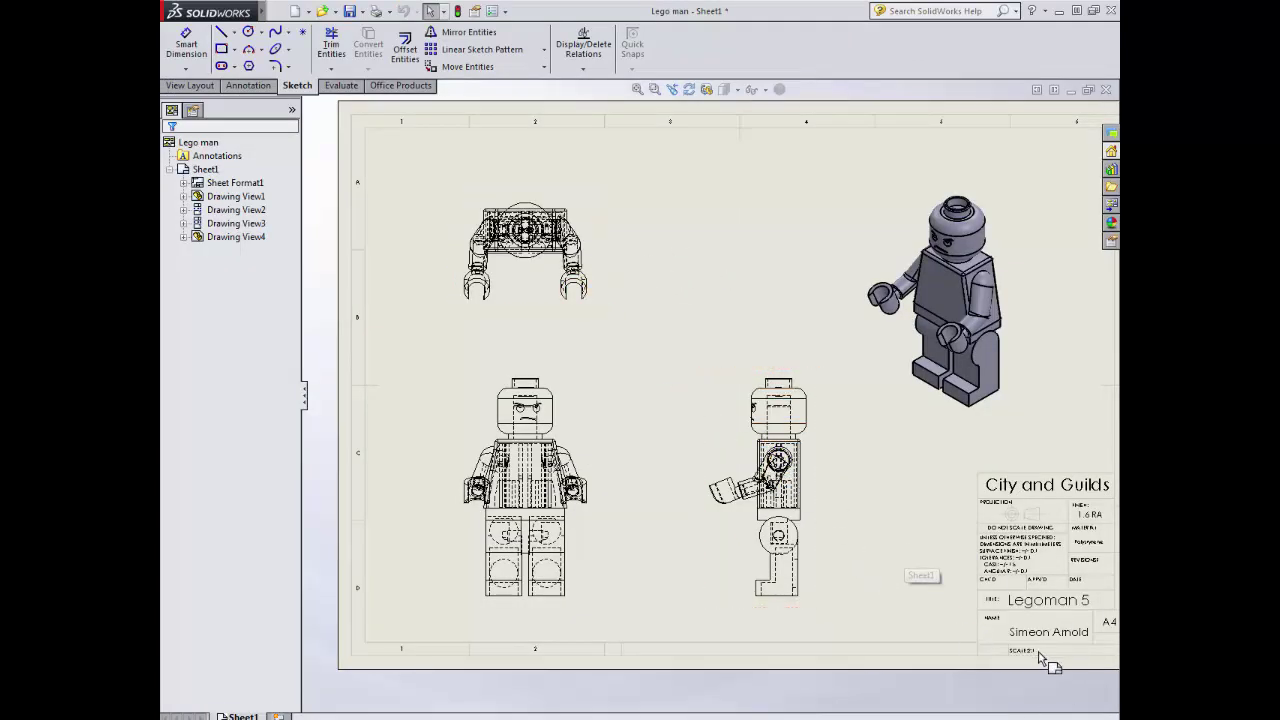
{"action": "right_click", "coordinate": [871, 505]}
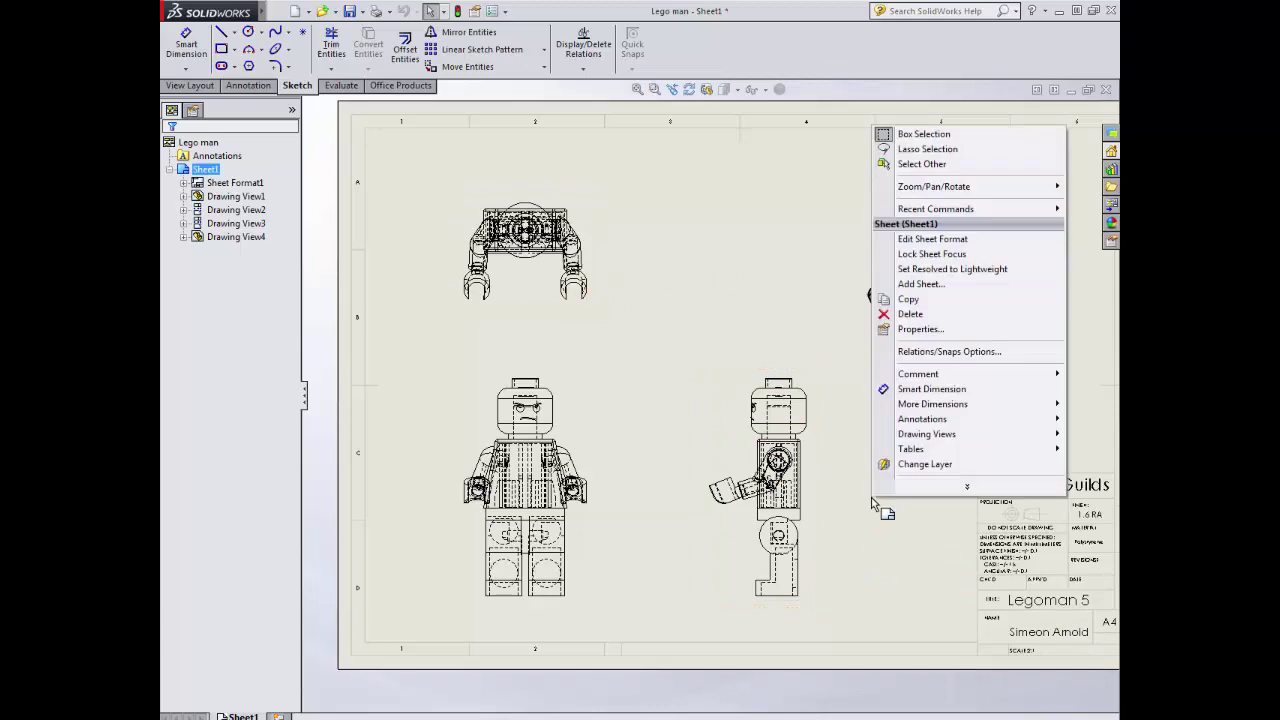
{"action": "left_click", "coordinate": [905, 237]}
- Change the title note from Legoman 5 to Legoman 6, then return to Edit Sheet
{"action": "double_click", "coordinate": [1082, 602]}
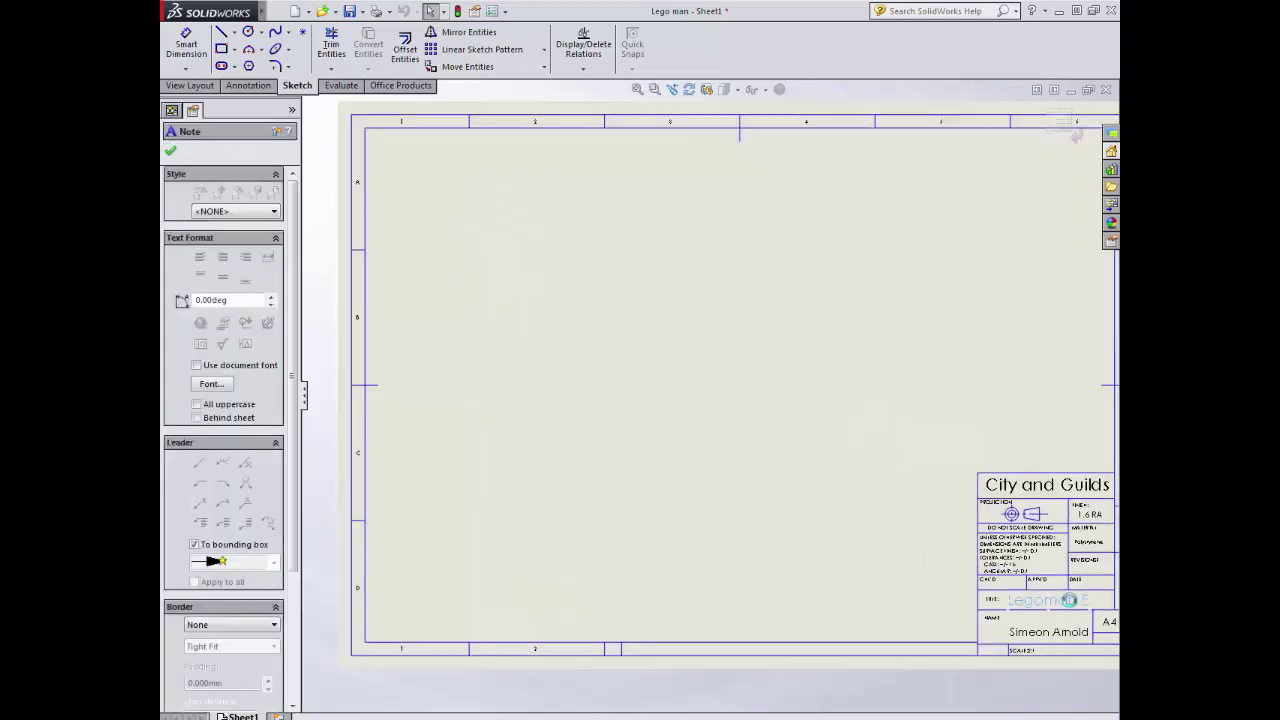
{"action": "left_click", "coordinate": [1081, 602]}
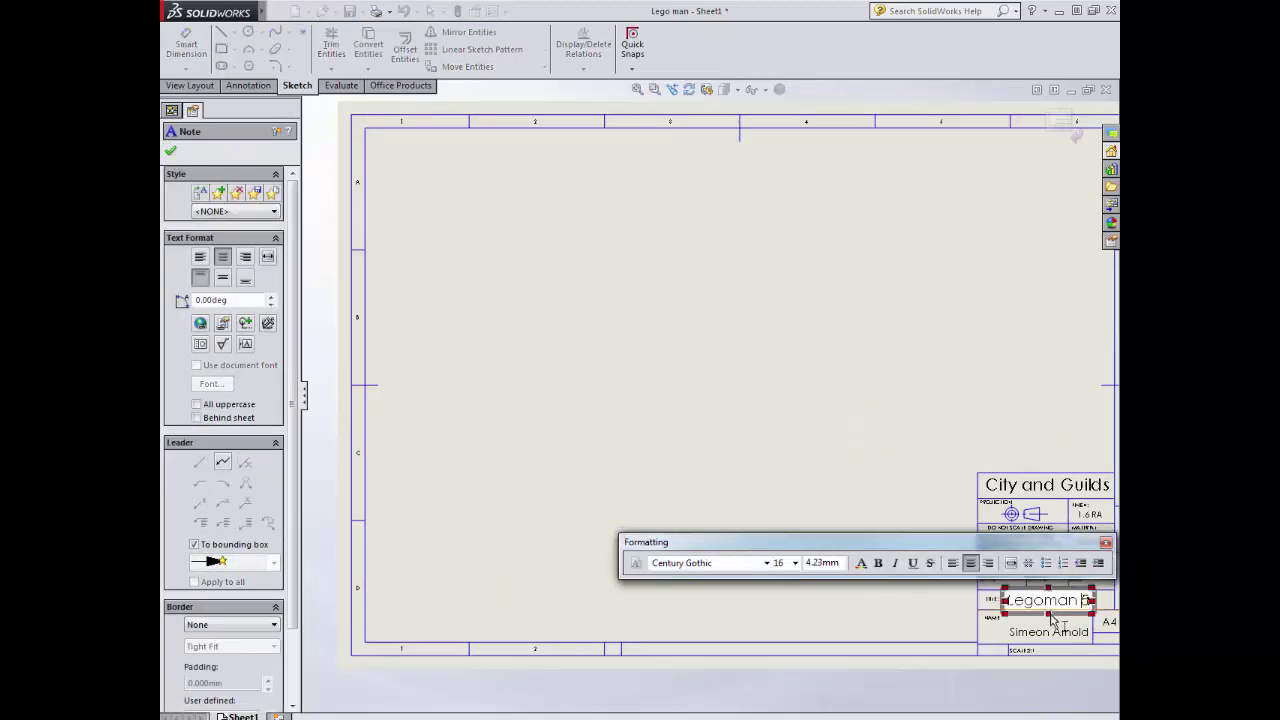
{"action": "key", "text": "Delete"}
{"action": "type", "text": "6"}
{"action": "left_click", "coordinate": [886, 451]}
{"action": "right_click", "coordinate": [780, 420]}
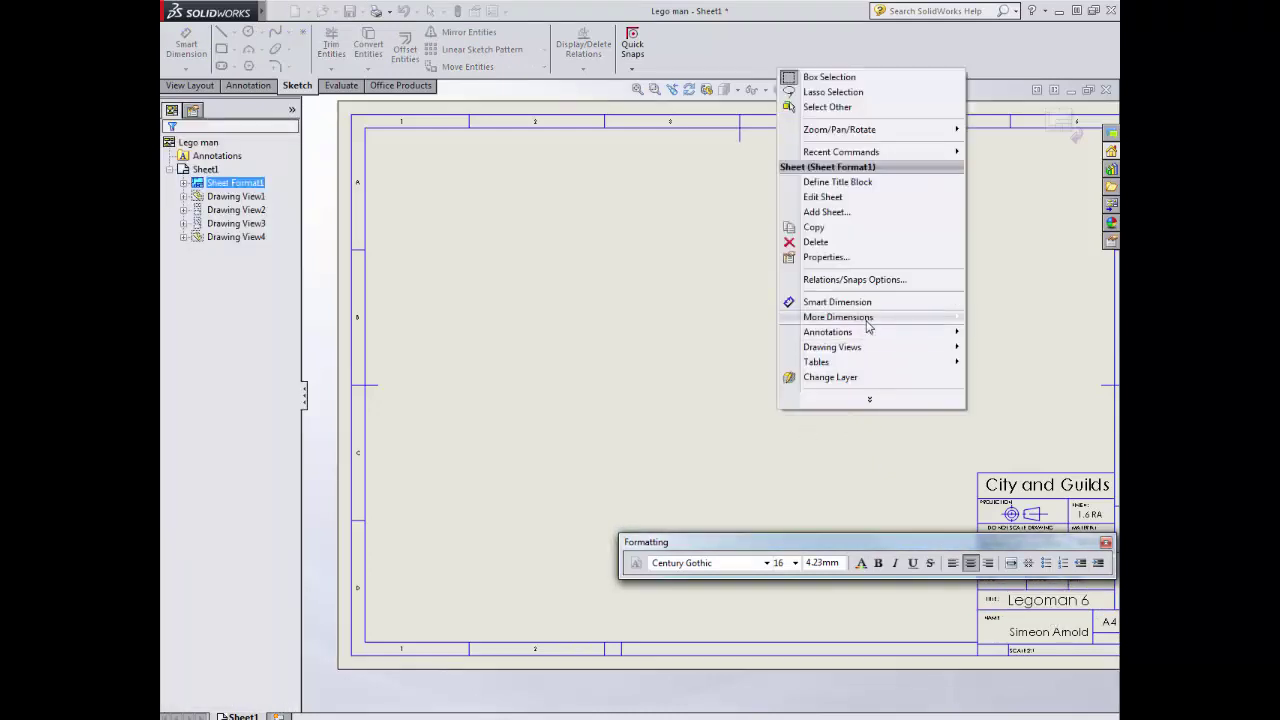
{"action": "left_click", "coordinate": [830, 198]}
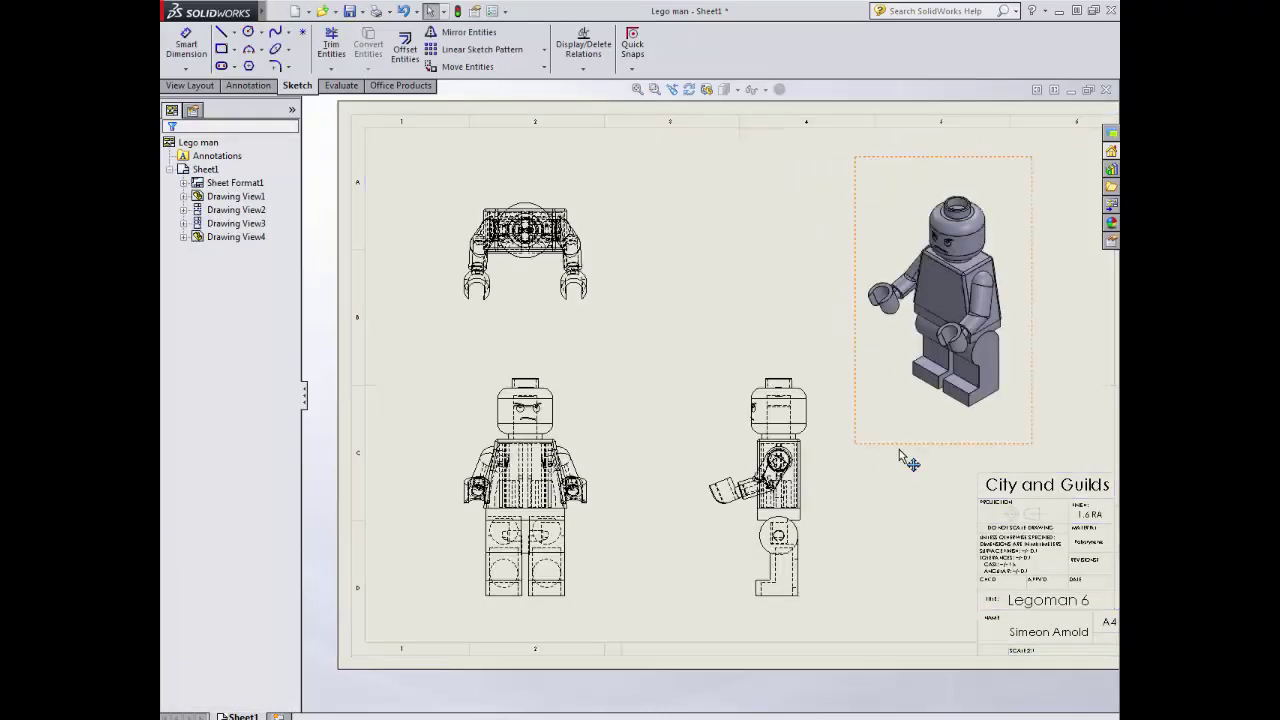